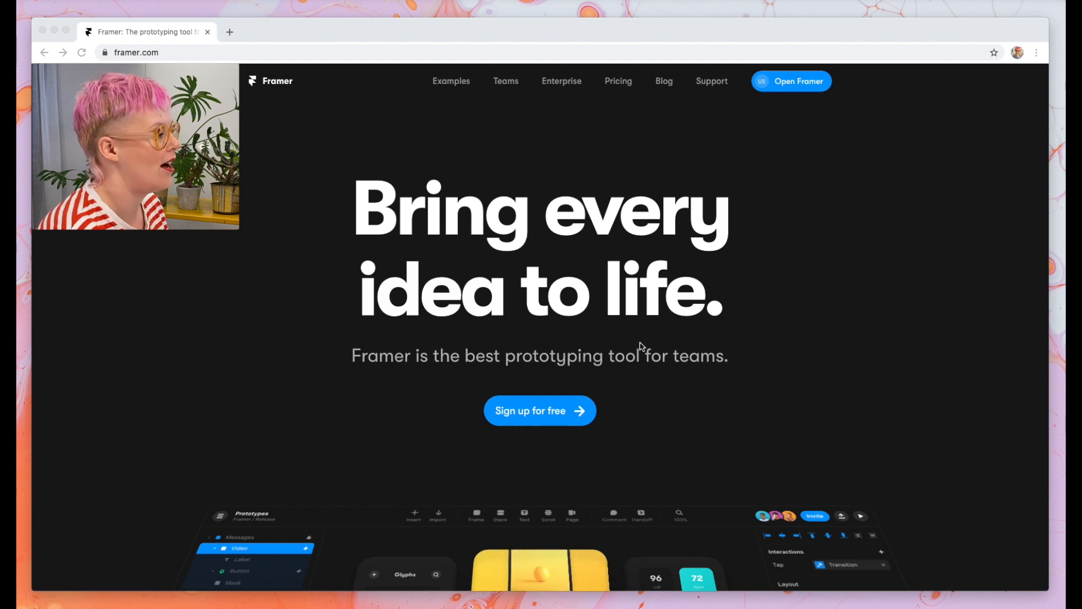
# - Play the homepage's overview video of everything new in Framer
pyautogui.scroll(-3, 642, 346)
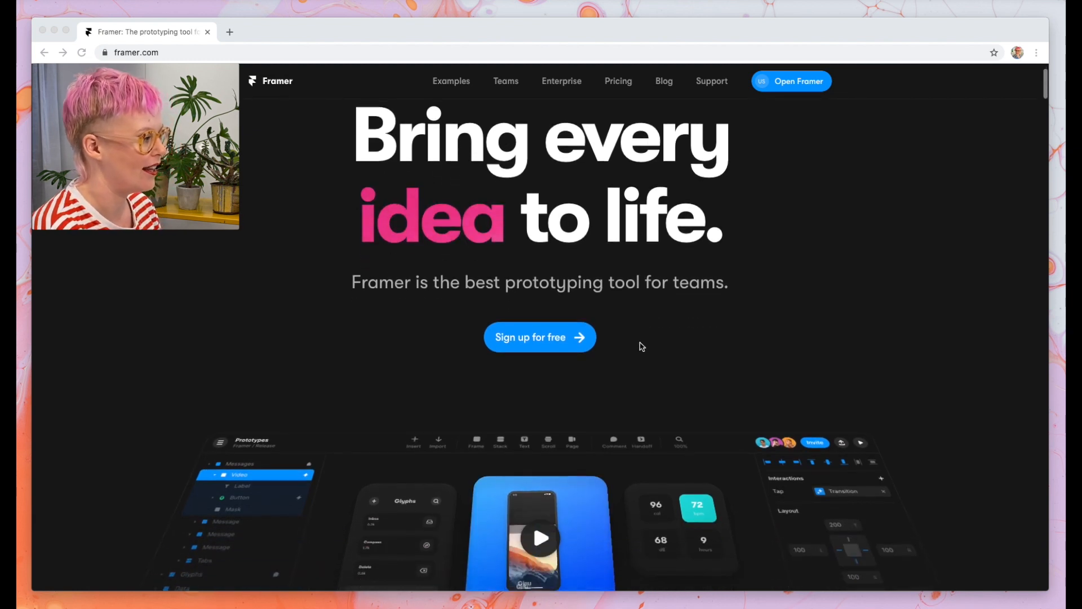
pyautogui.scroll(-1, 642, 347)
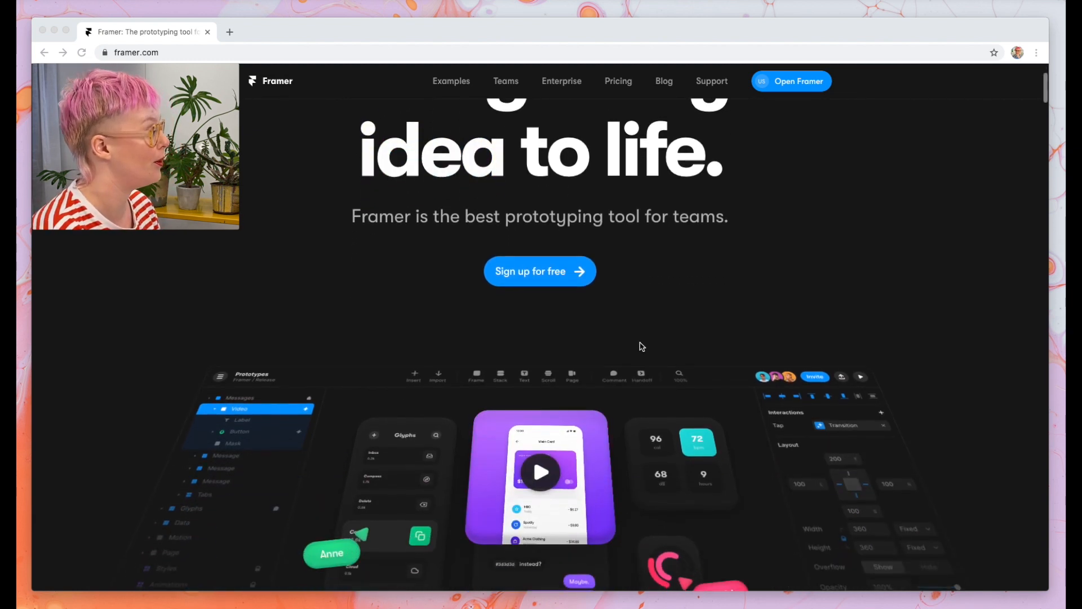
pyautogui.scroll(-3, 642, 346)
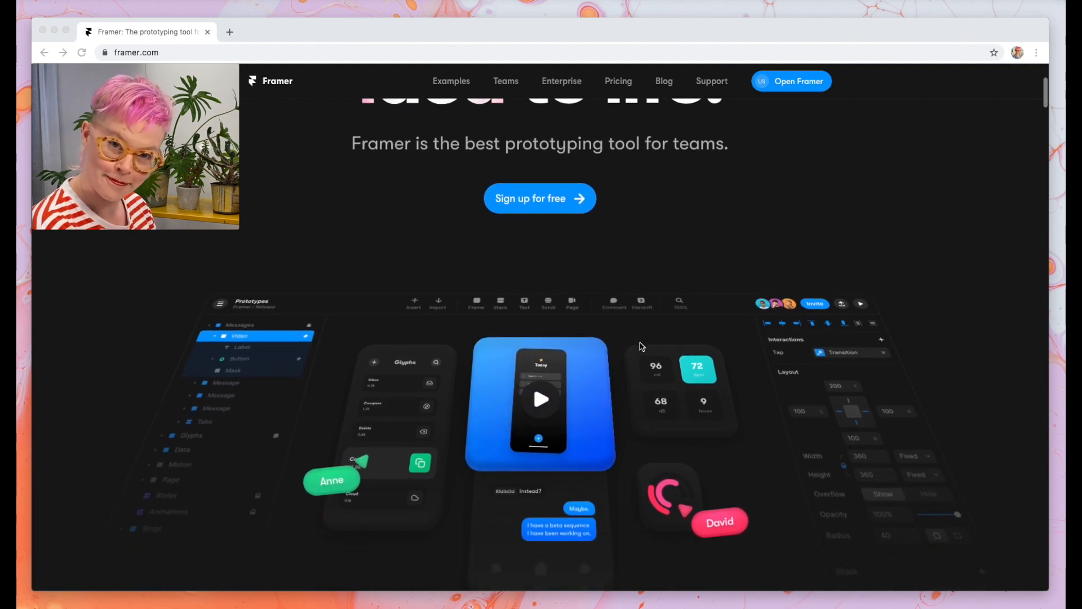
pyautogui.scroll(-2, 642, 347)
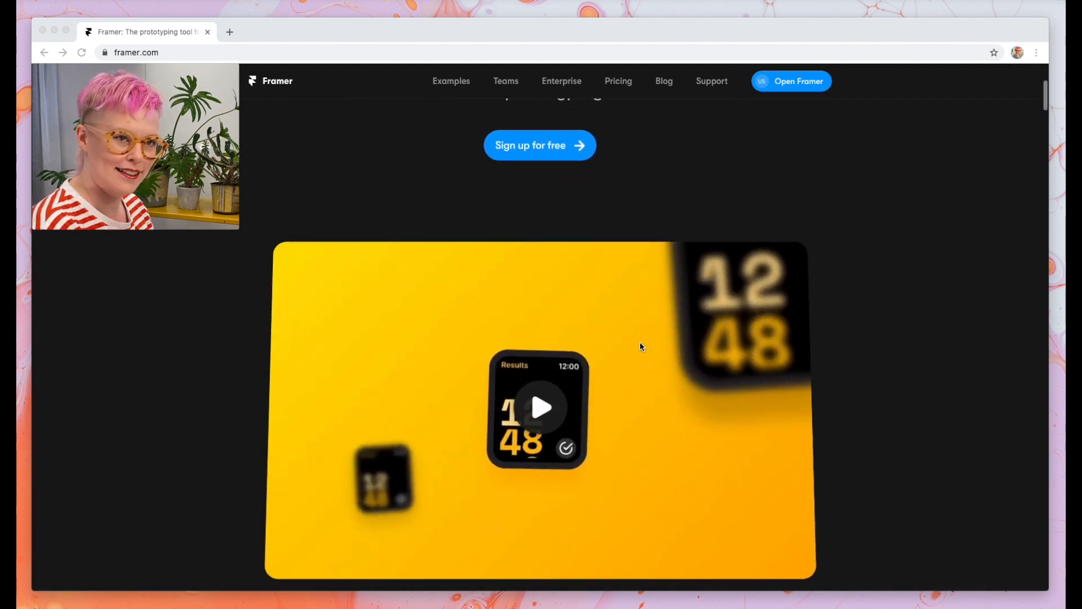
pyautogui.scroll(-2, 641, 343)
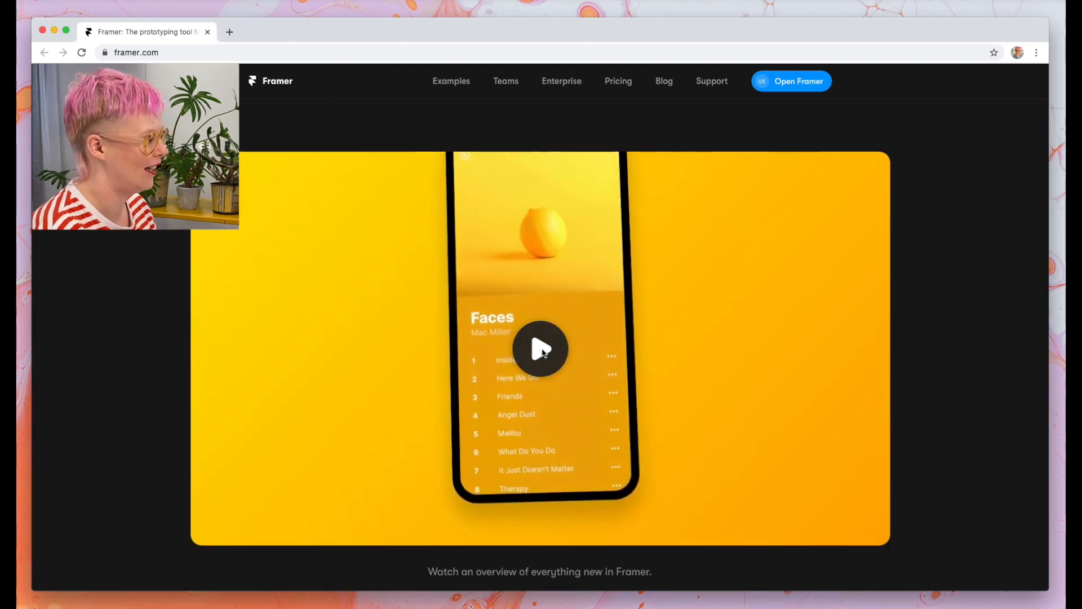
pyautogui.click(542, 352)
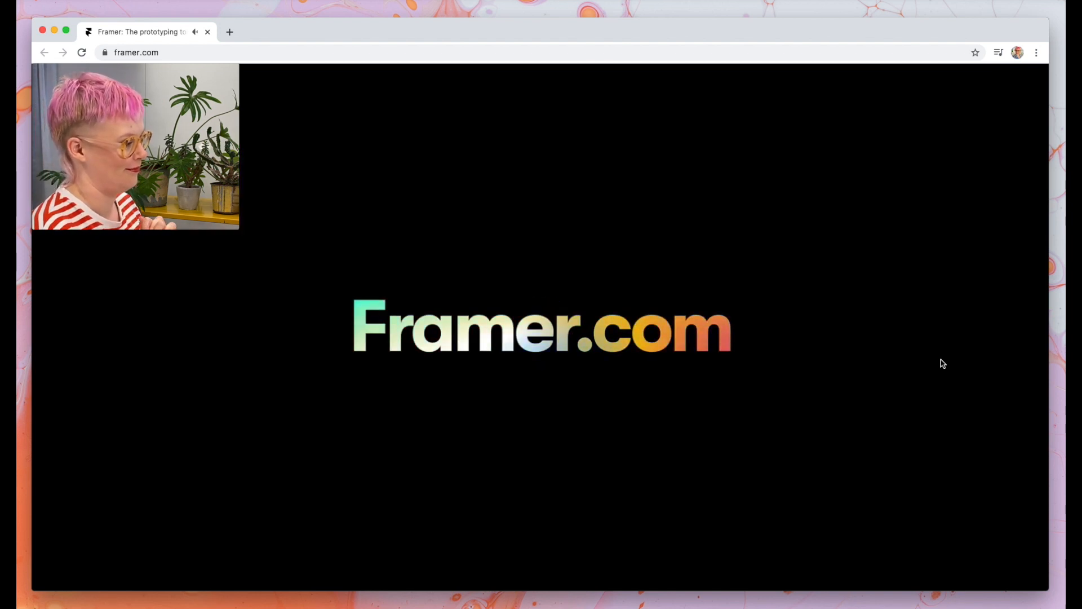
# - Read the homepage's section about Framer on the web and its list of new features, including Extensive Interactions
pyautogui.scroll(-5, 131, 408)
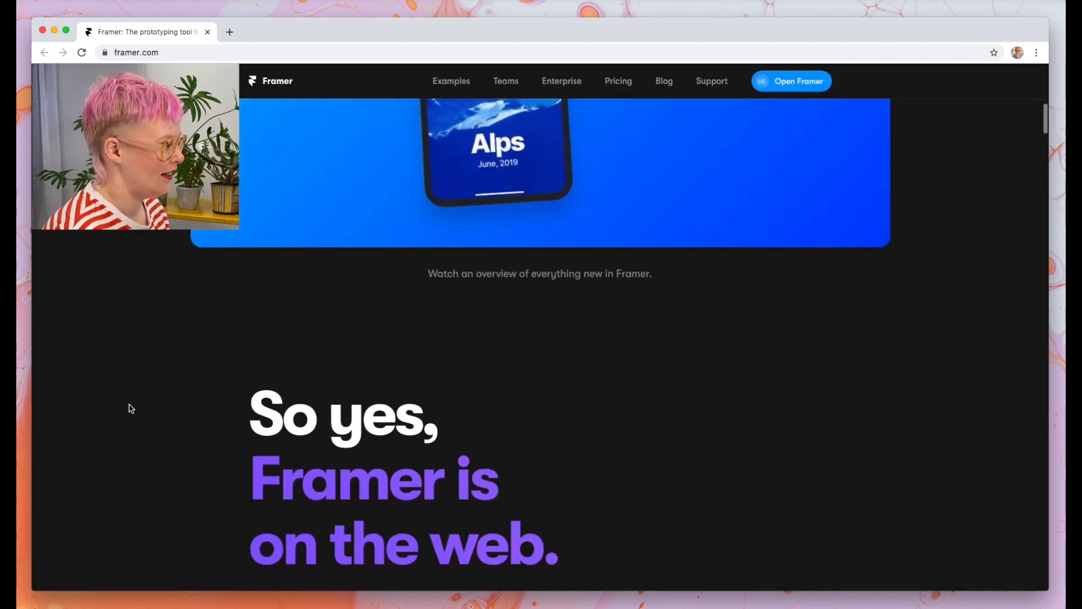
pyautogui.scroll(-3, 131, 408)
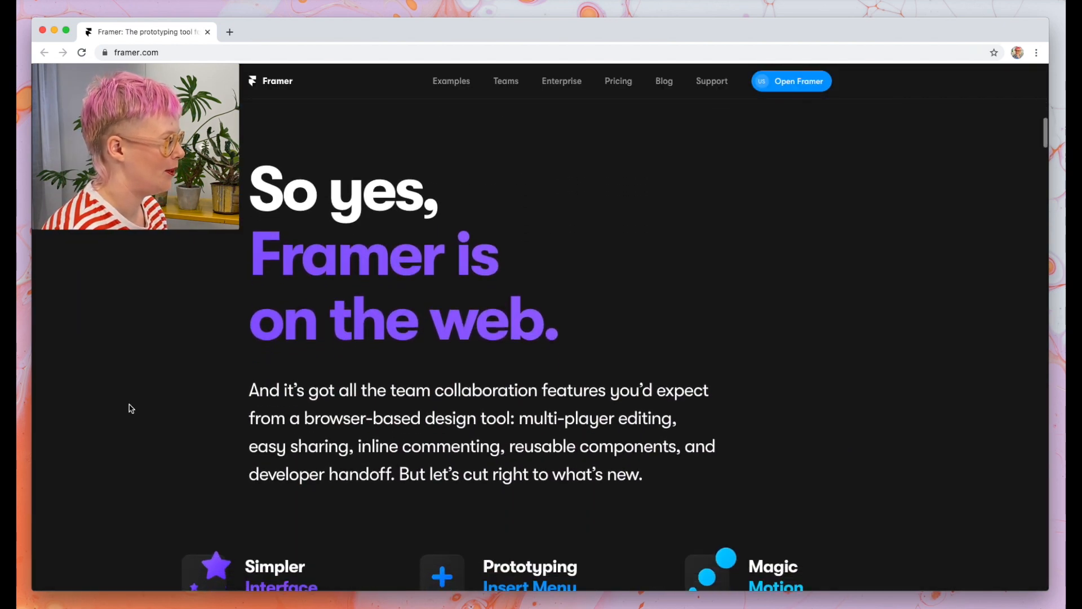
pyautogui.scroll(-2, 131, 408)
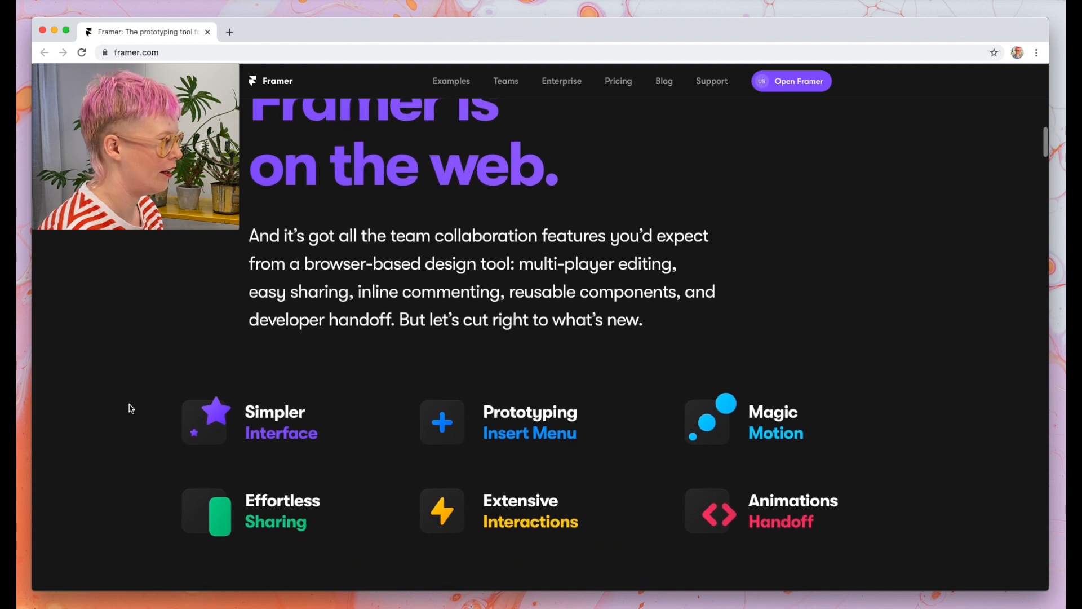
pyautogui.scroll(-2, 131, 408)
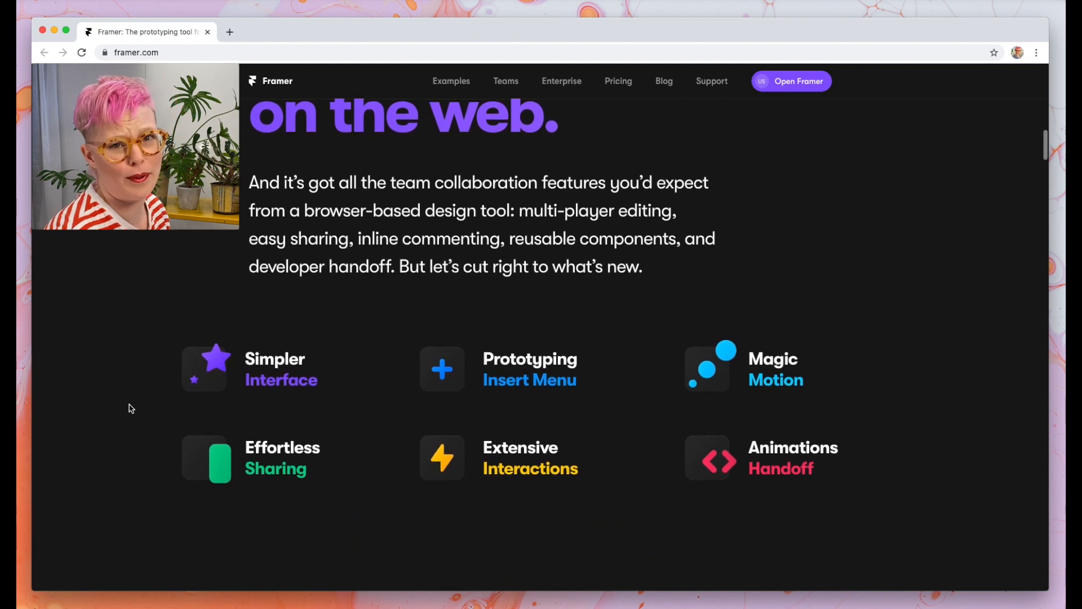
pyautogui.scroll(-1, 131, 408)
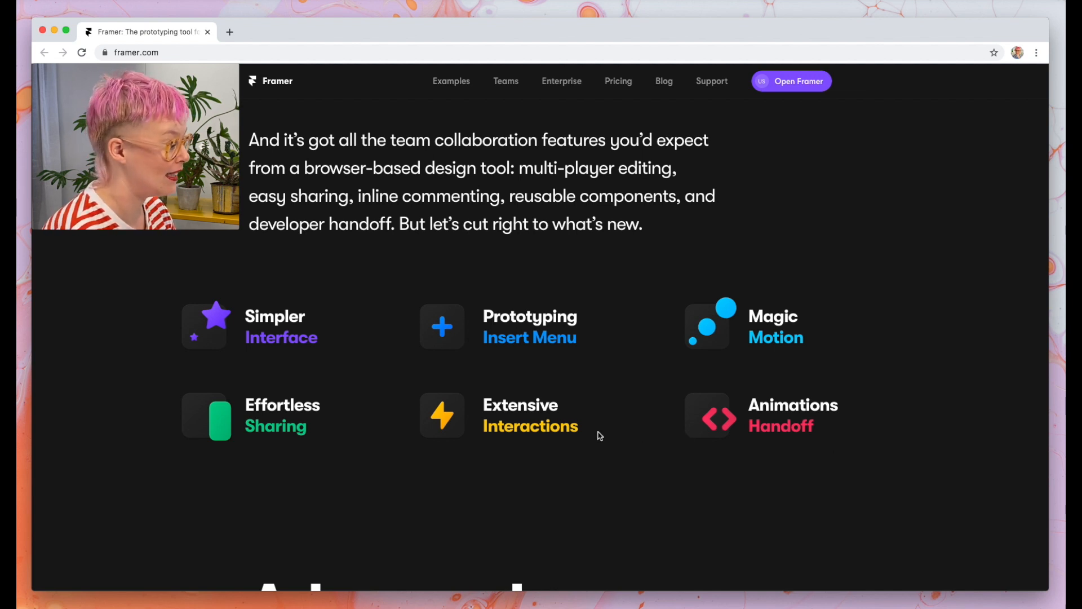
pyautogui.moveTo(517, 420); pyautogui.dragTo(482, 406)
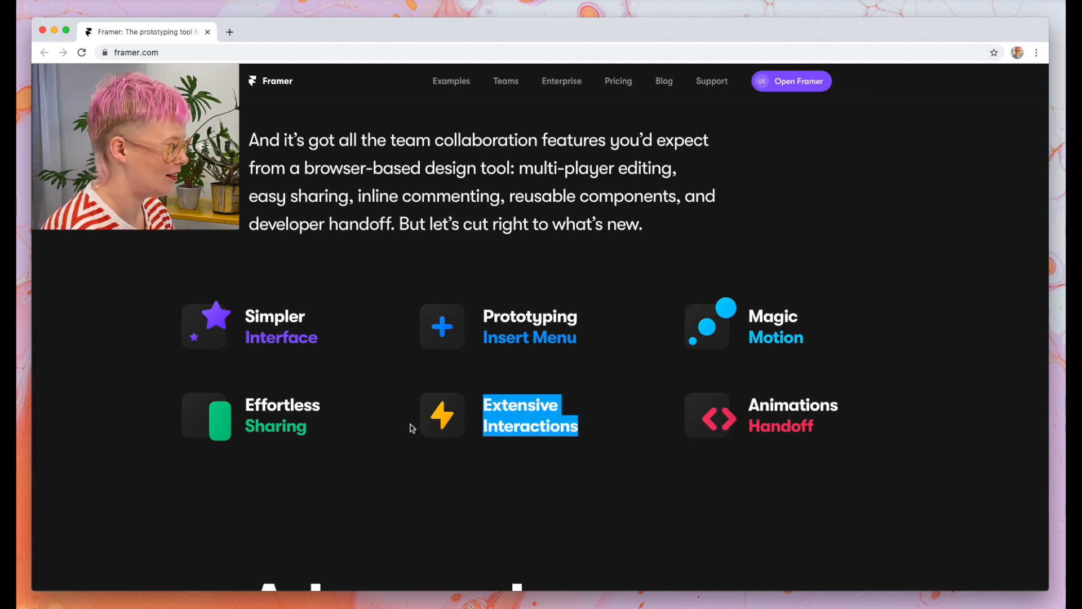
pyautogui.click(364, 443)
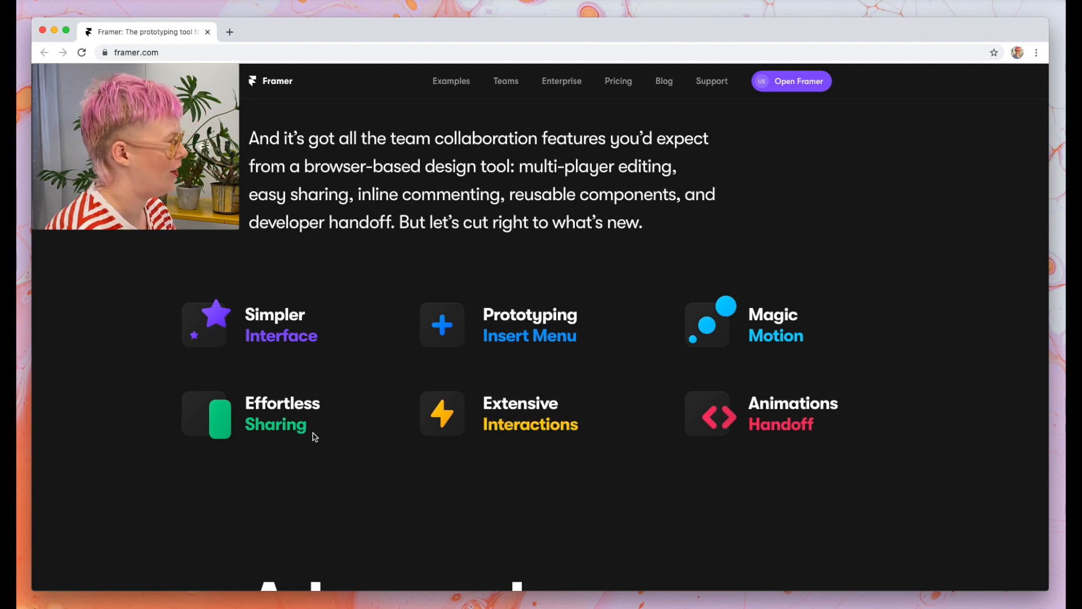
# - Examine the homepage sections on advanced prototyping without code and on Magic Motion, including their trigger, target and transition examples
pyautogui.scroll(-5, 314, 437)
pyautogui.scroll(-4, 314, 433)
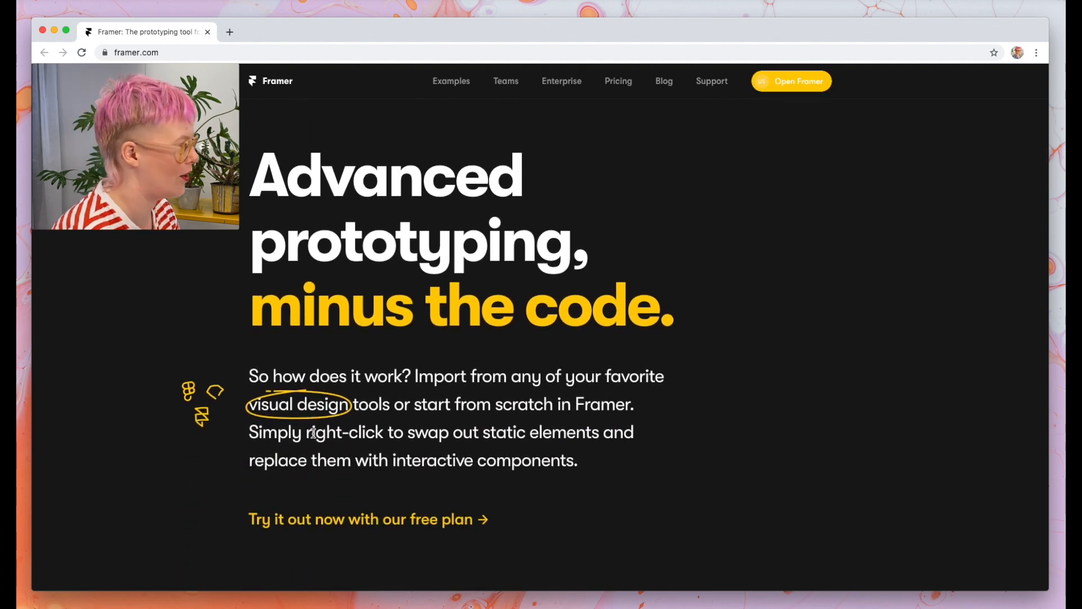
pyautogui.scroll(-4, 314, 433)
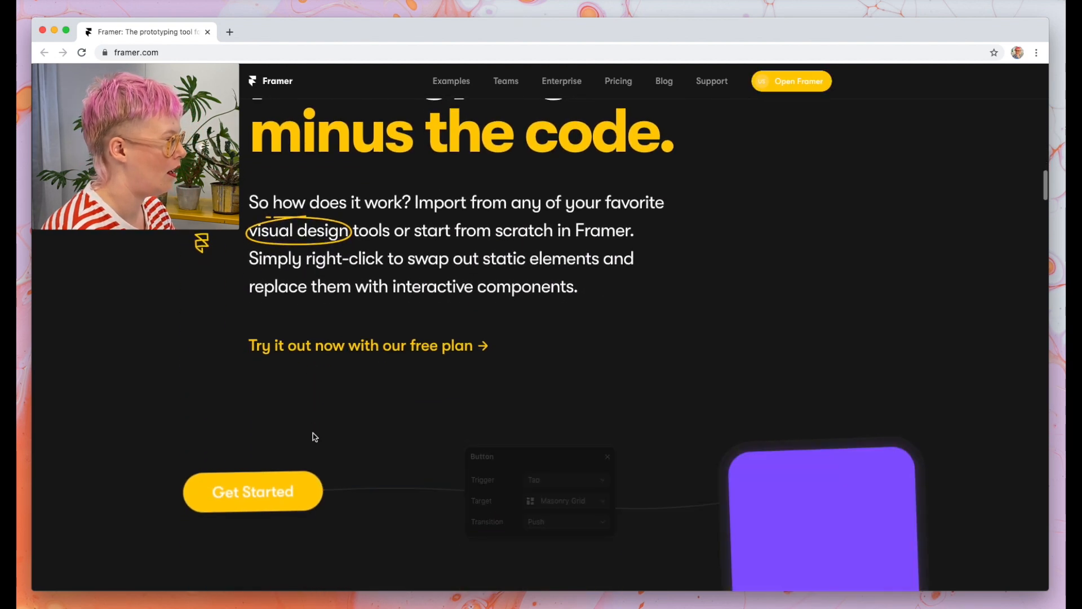
pyautogui.scroll(-2, 315, 438)
pyautogui.scroll(-5, 315, 437)
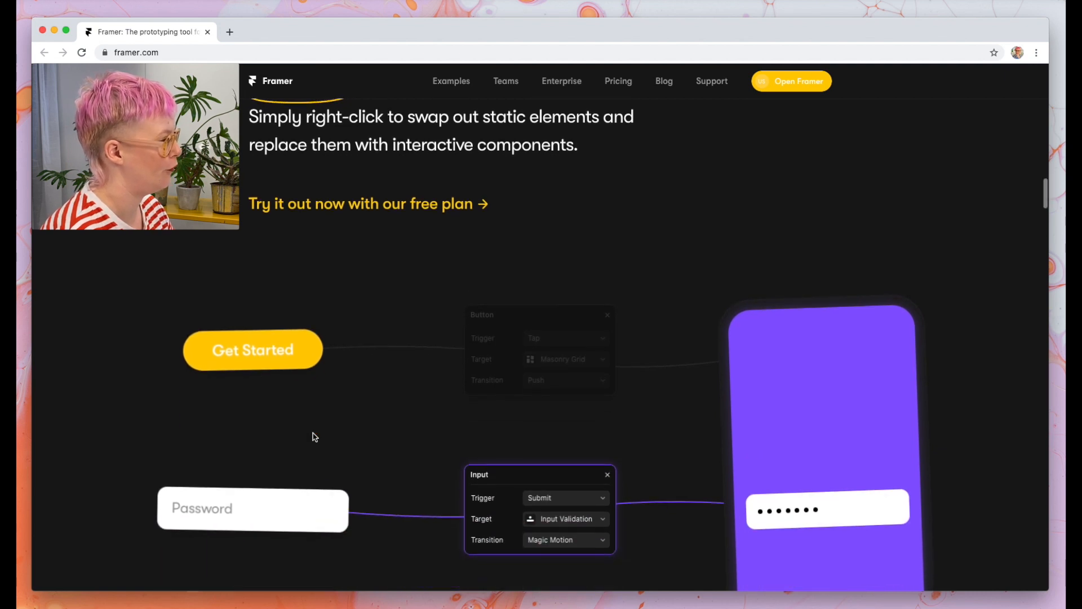
pyautogui.scroll(-3, 315, 437)
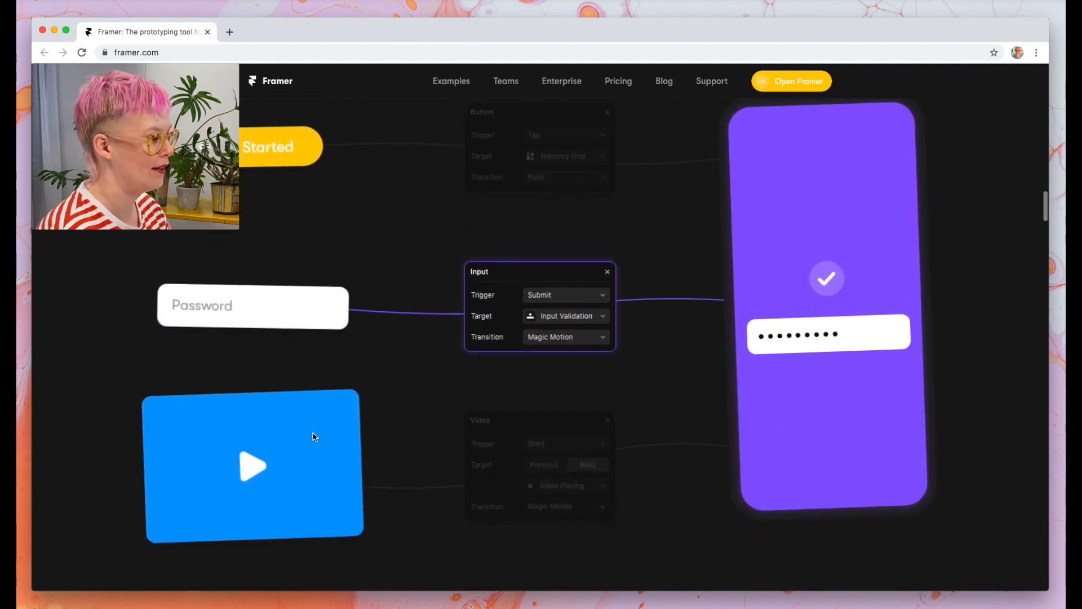
pyautogui.scroll(-12, 315, 437)
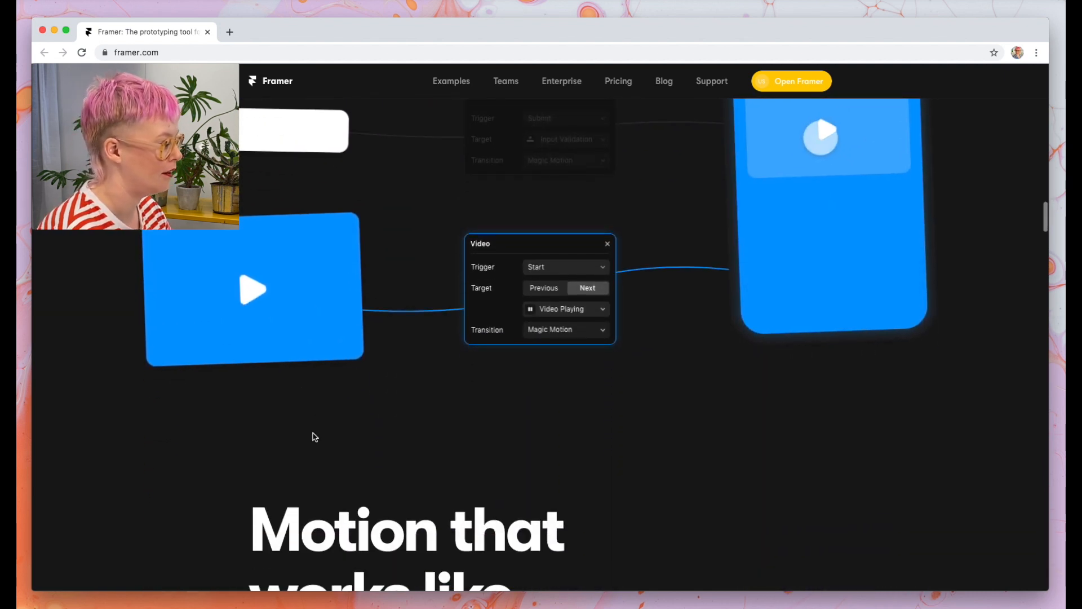
pyautogui.scroll(3, 314, 456)
pyautogui.scroll(-15, 314, 461)
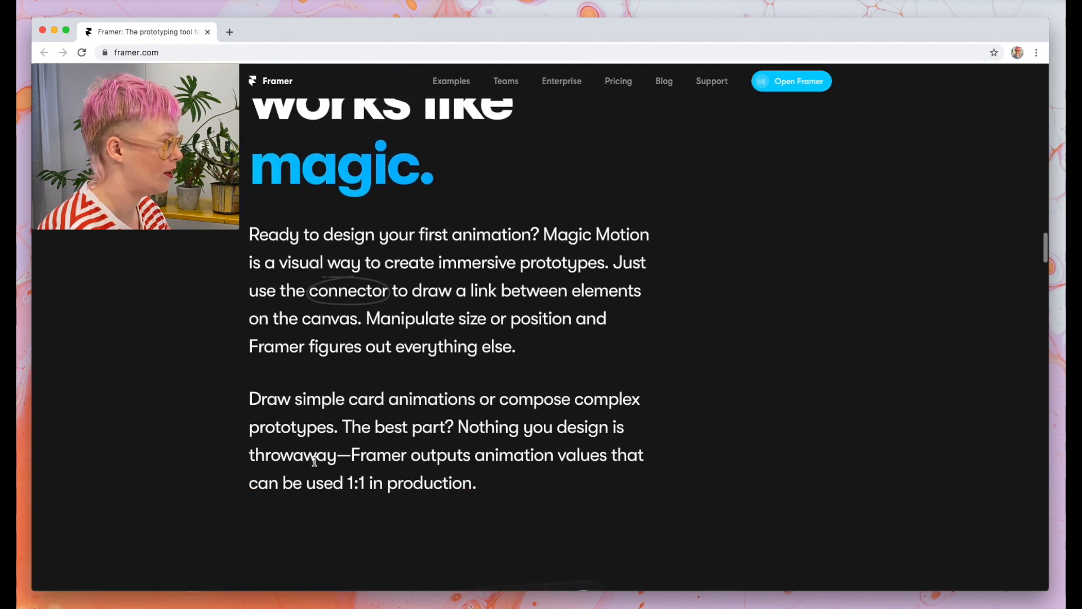
pyautogui.scroll(-8, 314, 465)
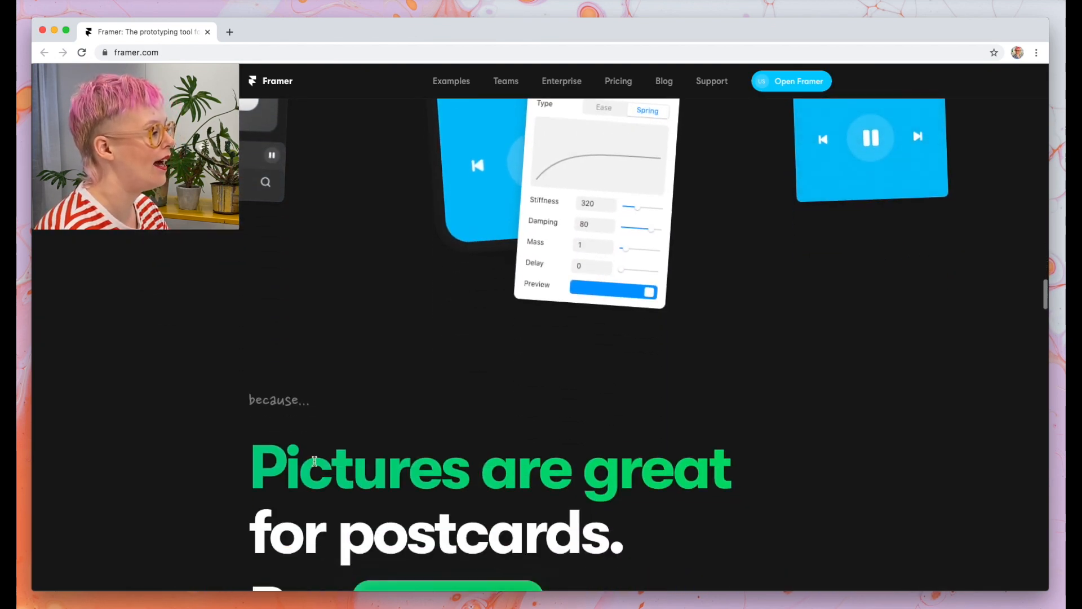
# - Review the homepage sections on the Insert Menu and its interactive components, and the remaining examples down to the footer
pyautogui.scroll(-2, 315, 460)
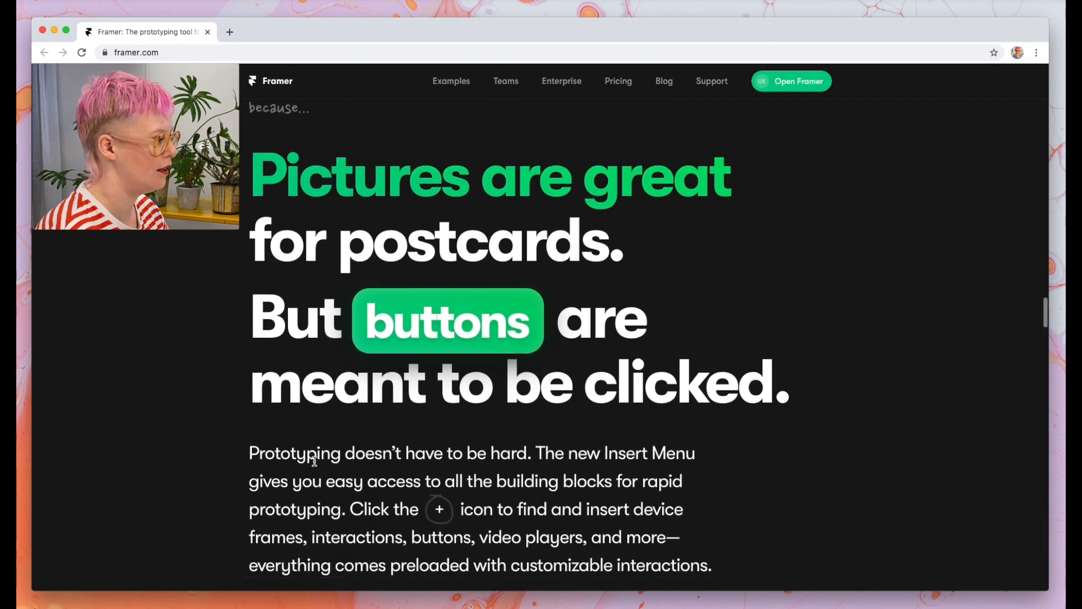
pyautogui.scroll(-3, 121, 431)
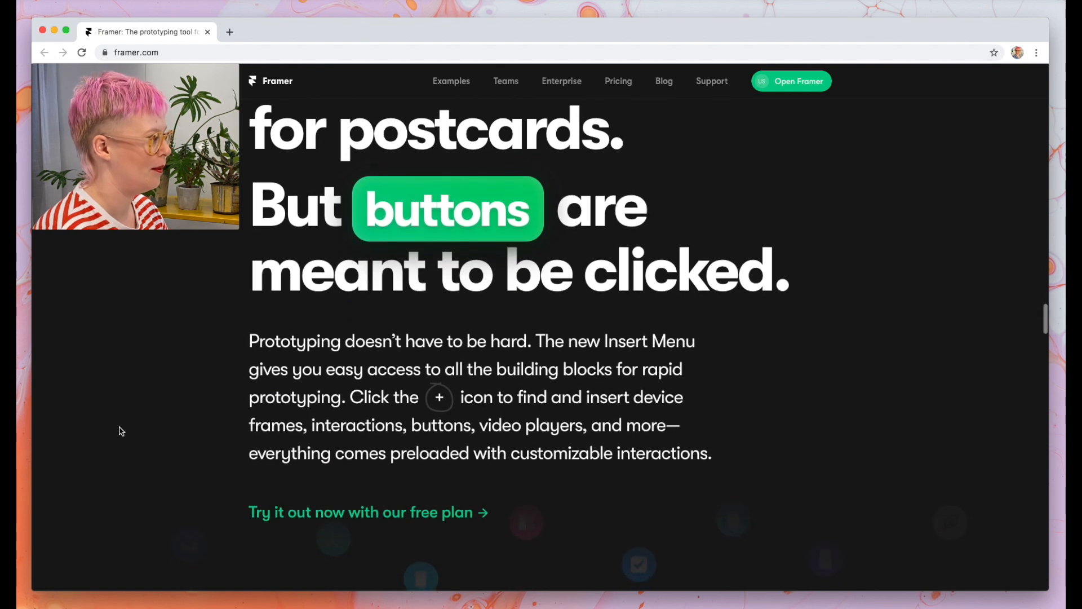
pyautogui.scroll(-1, 126, 423)
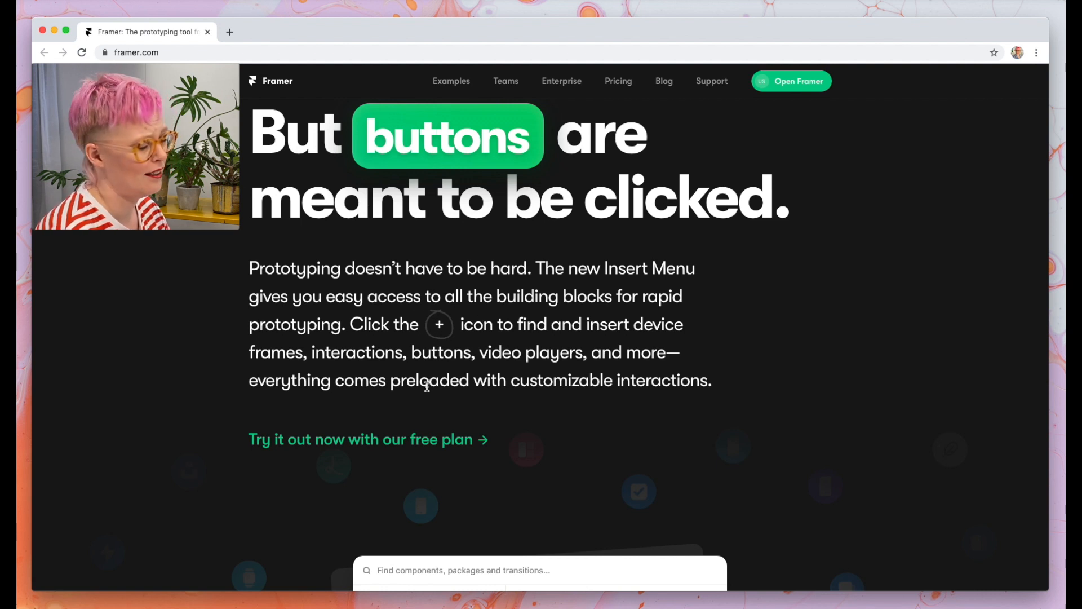
pyautogui.scroll(-5, 427, 386)
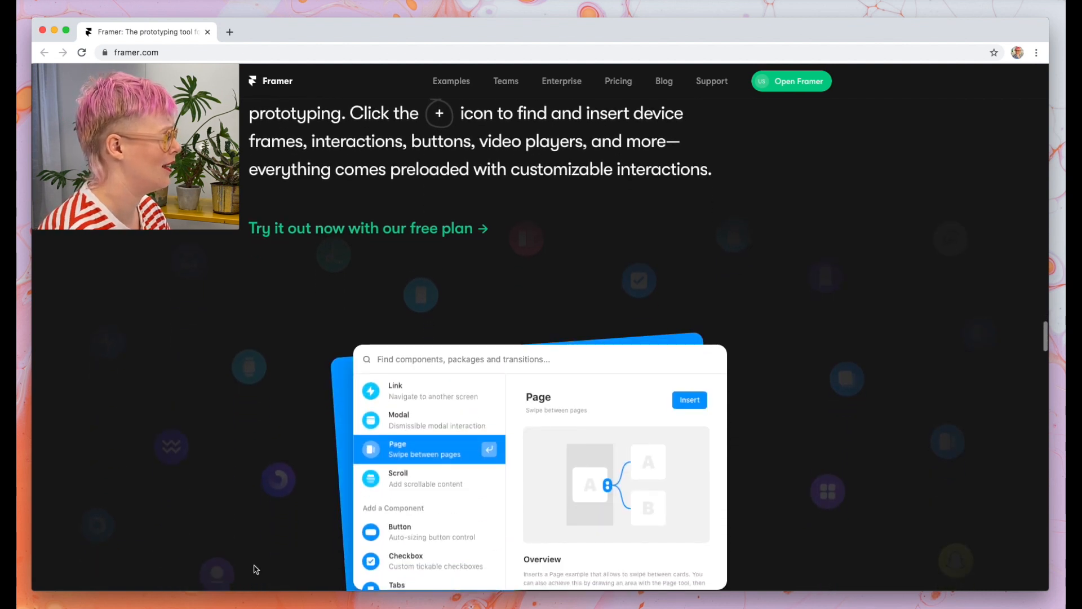
pyautogui.scroll(-10, 255, 568)
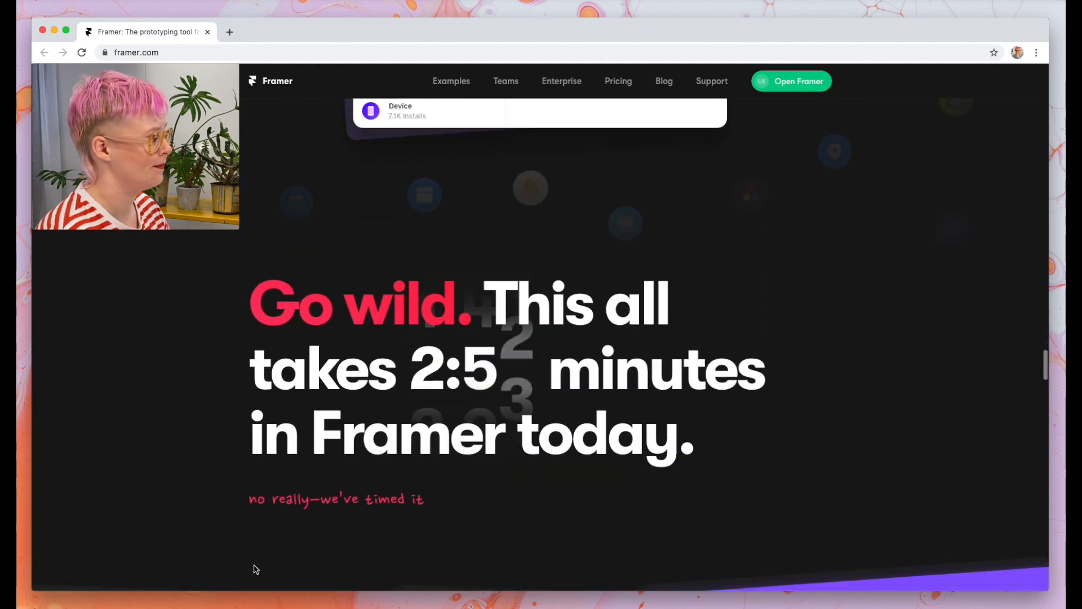
pyautogui.scroll(-1, 254, 568)
pyautogui.scroll(-3, 255, 568)
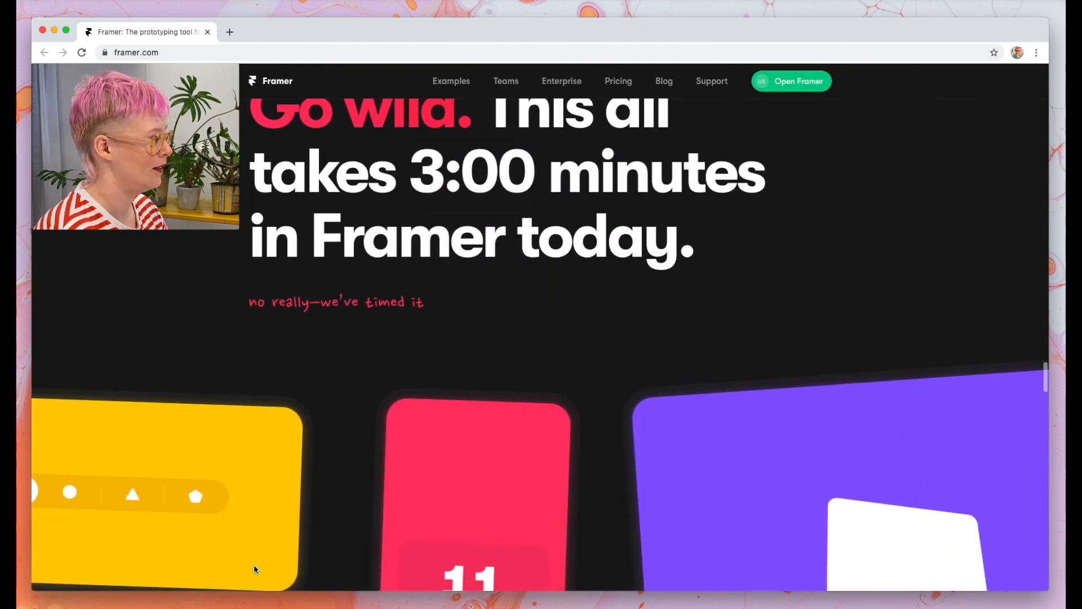
pyautogui.scroll(-5, 255, 569)
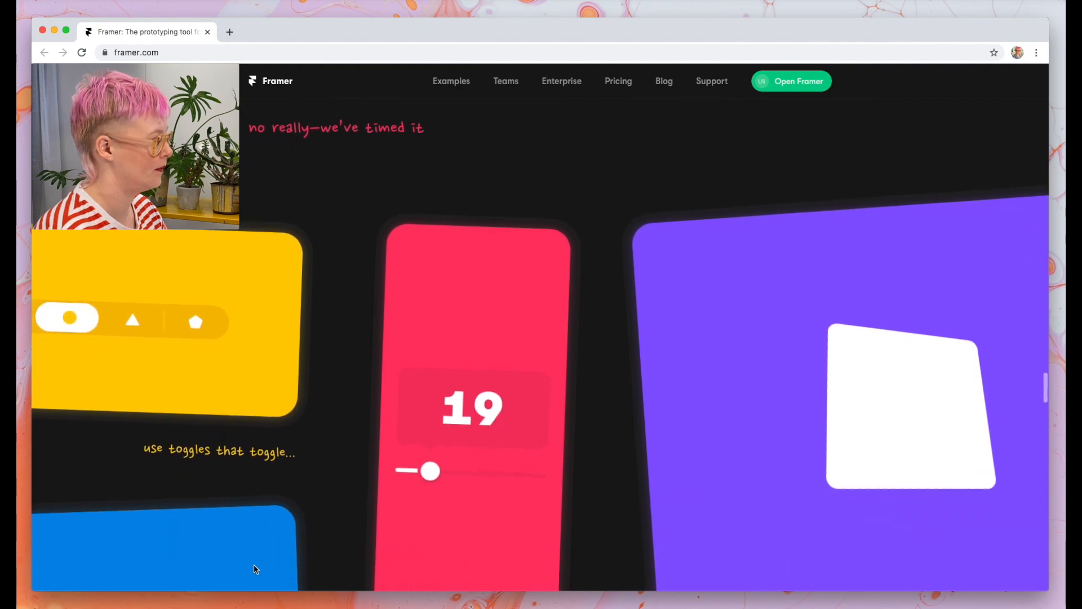
pyautogui.scroll(-2, 256, 569)
pyautogui.scroll(2, 256, 570)
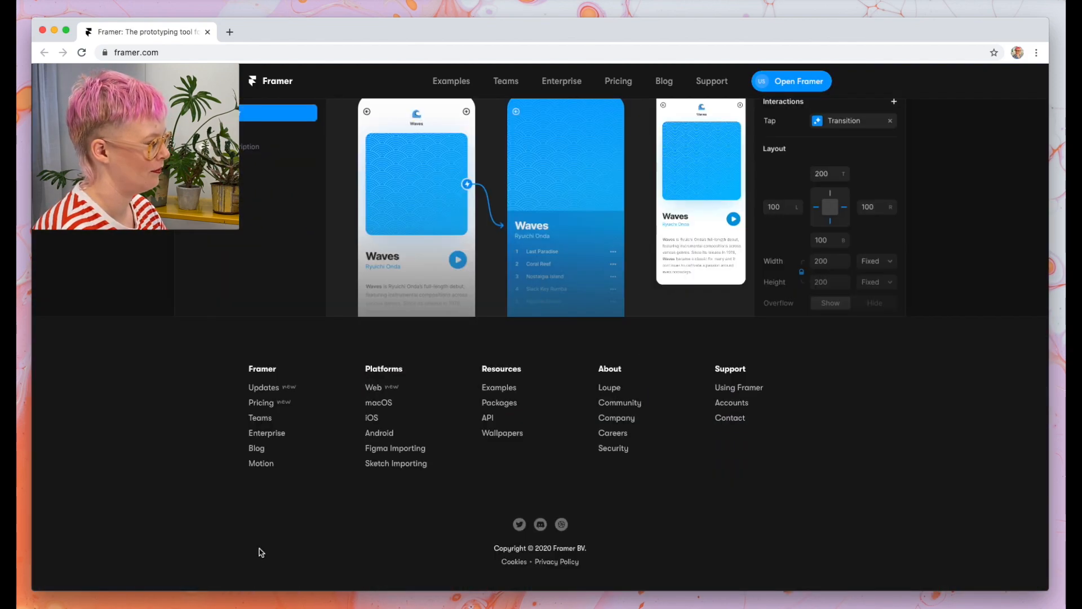
# - Open the Framer projects dashboard from the homepage and look over its Get Started and Recent sections
pyautogui.scroll(20, 270, 570)
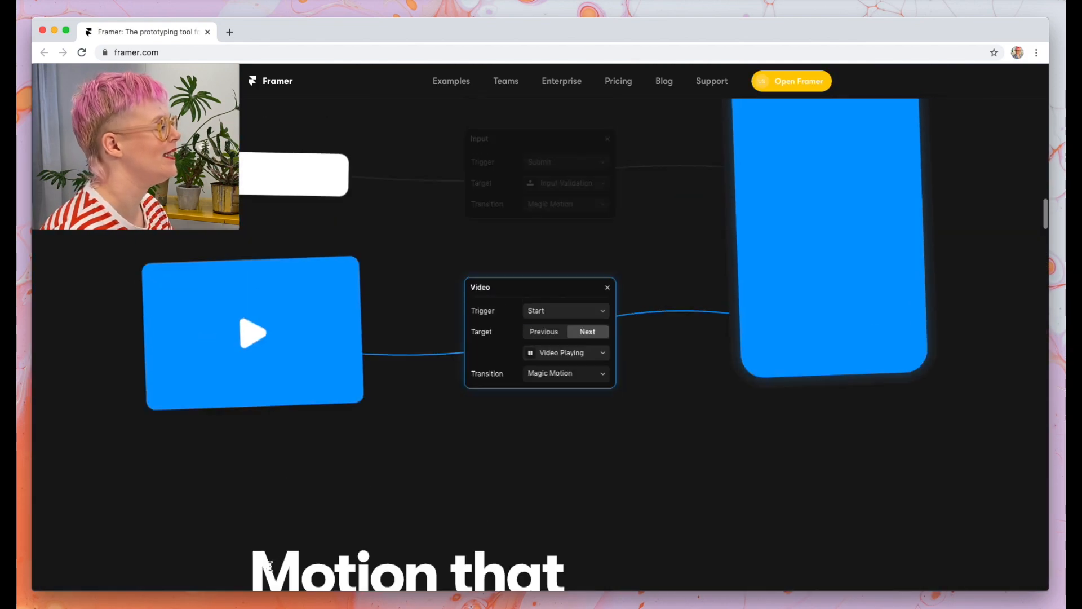
pyautogui.scroll(10, 270, 569)
pyautogui.click(785, 85)
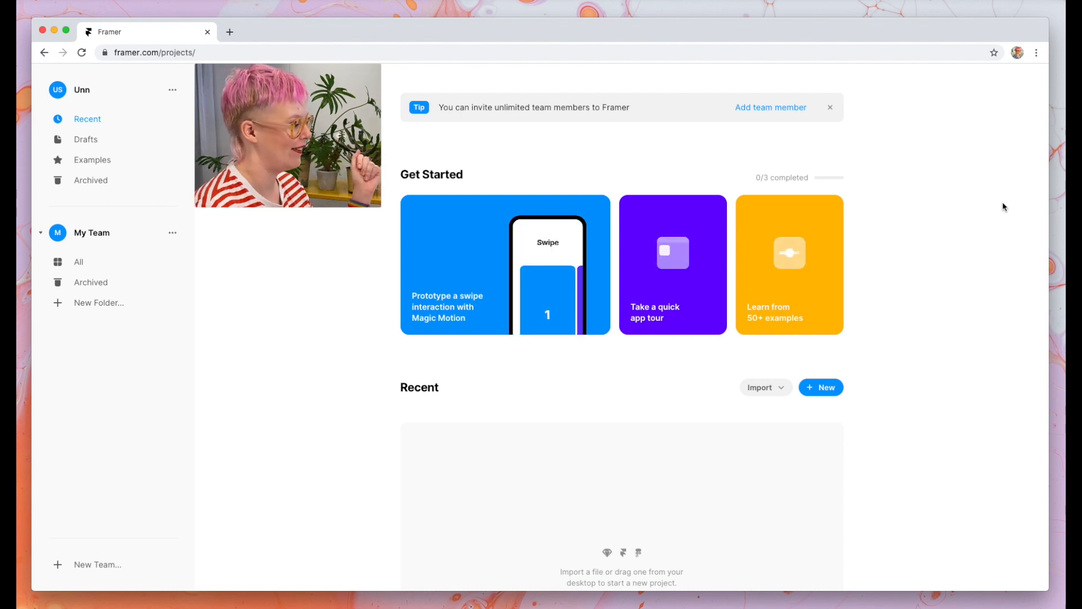
pyautogui.scroll(-3, 574, 431)
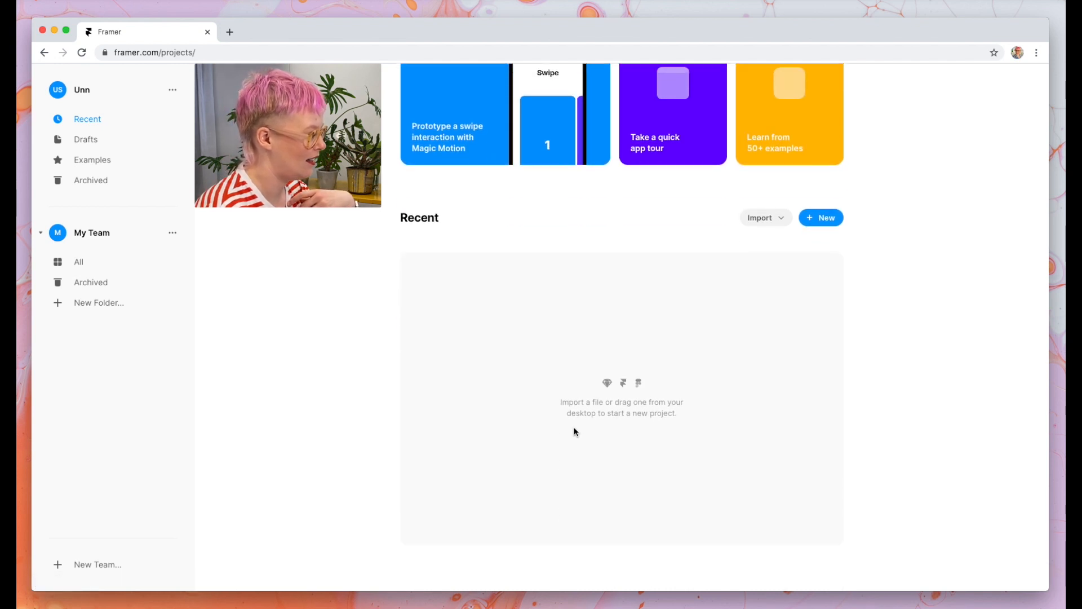
pyautogui.scroll(3, 575, 431)
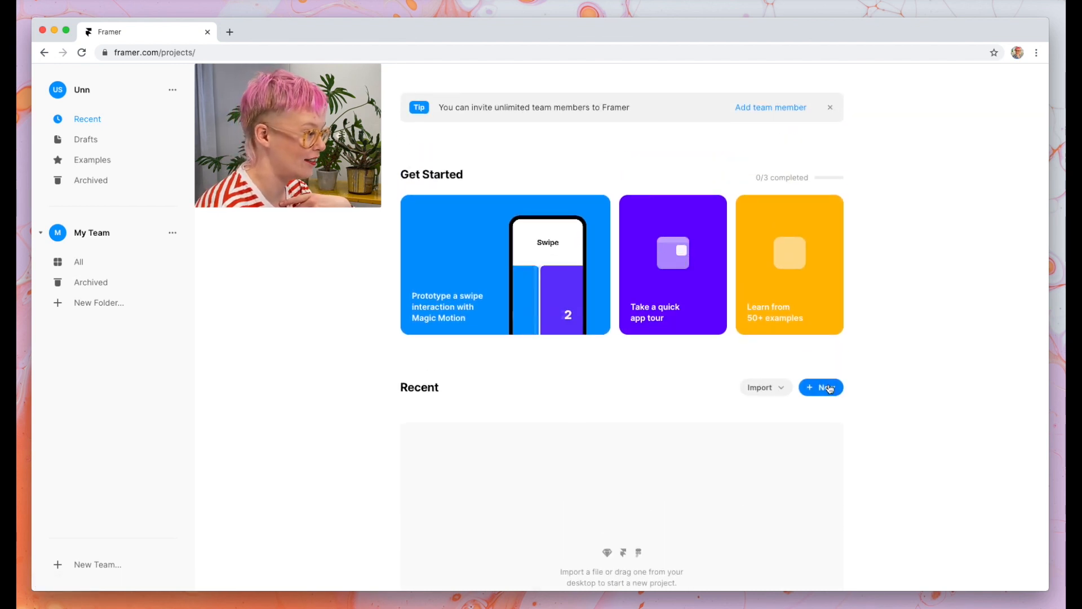
# - Create a new project in Drafts
pyautogui.click(829, 389)
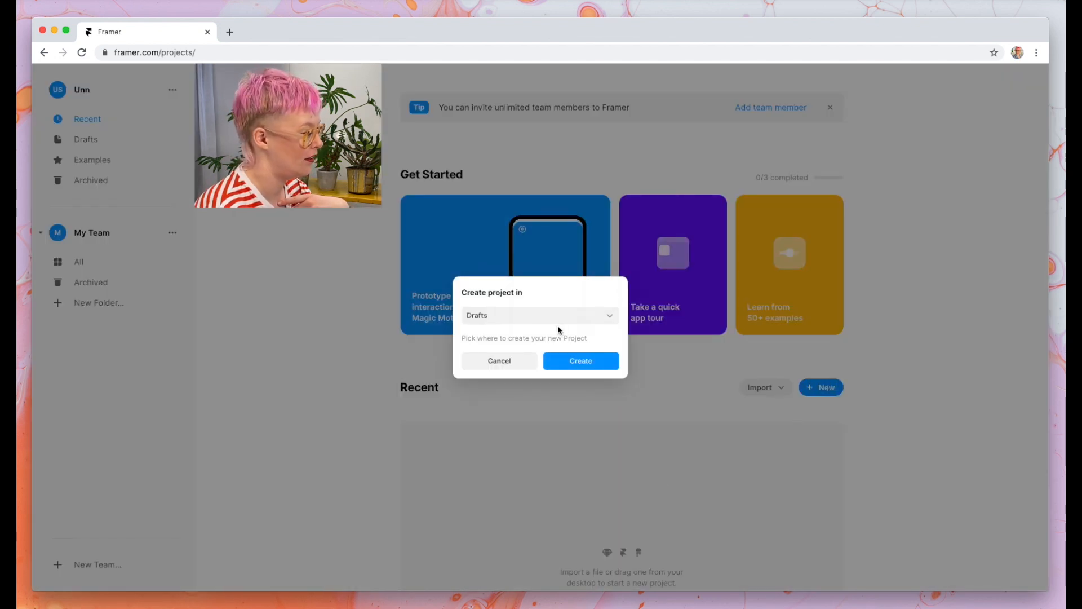
pyautogui.click(555, 317)
pyautogui.click(553, 314)
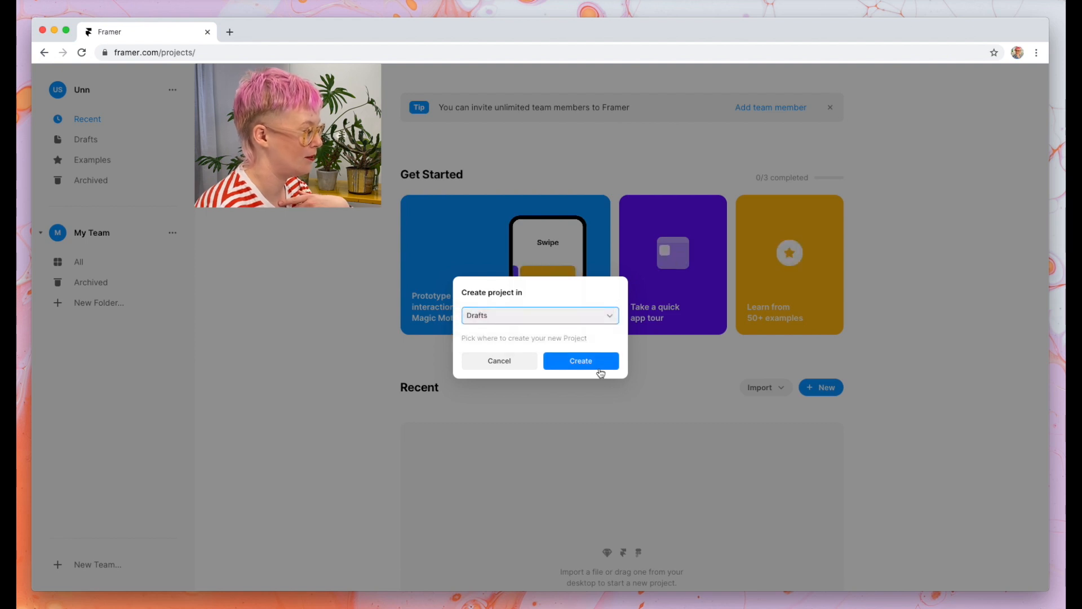
pyautogui.click(592, 362)
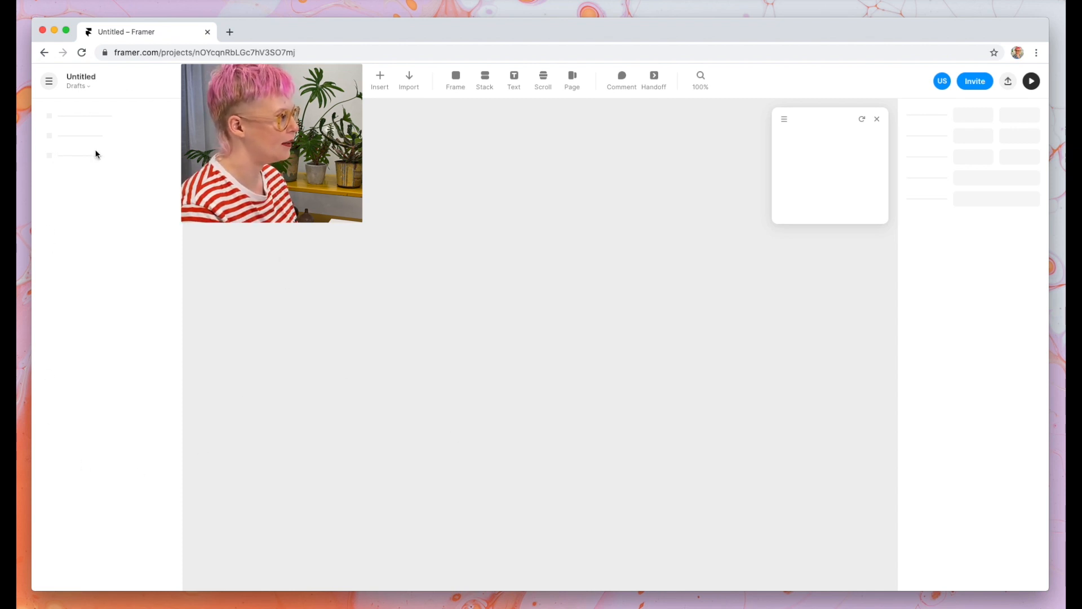
# - Add an iPhone 11 Pro frame to the empty canvas using the Frame tool's device presets
pyautogui.moveTo(831, 120); pyautogui.dragTo(851, 108)
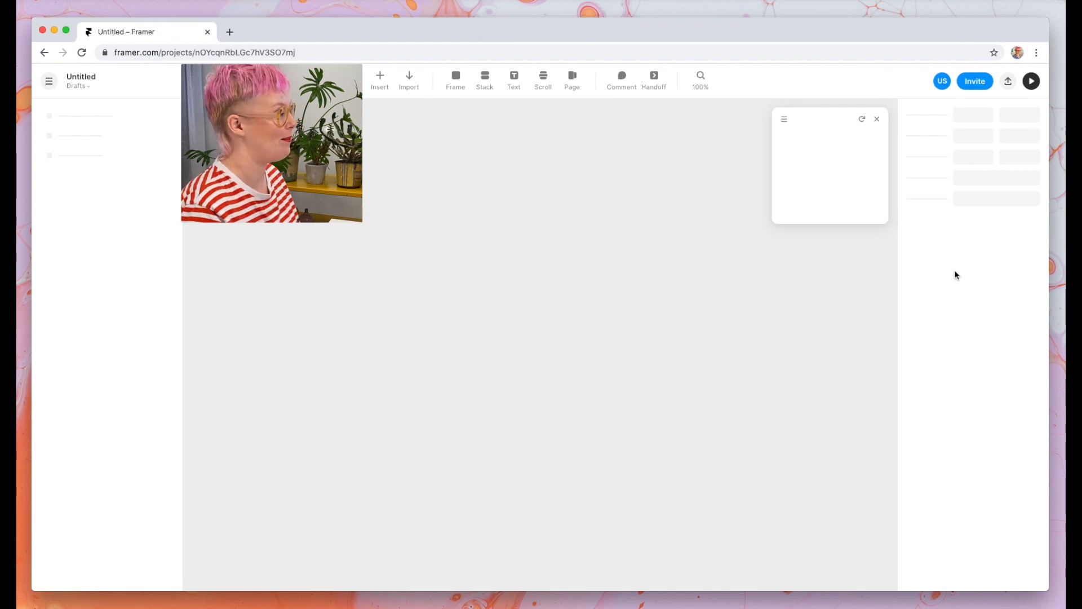
pyautogui.press('f')
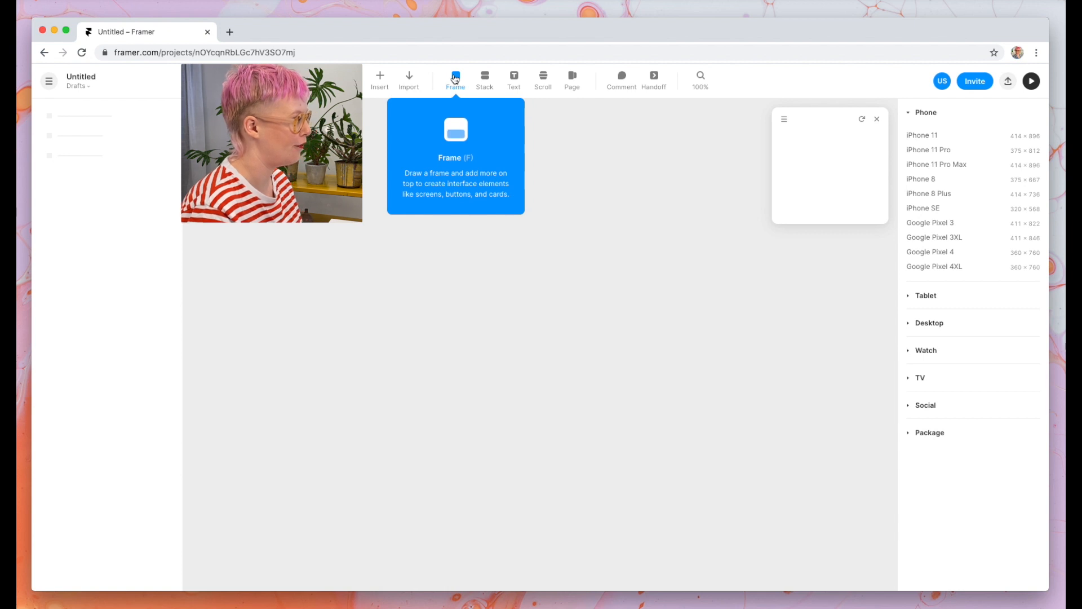
pyautogui.moveTo(269, 159); pyautogui.dragTo(497, 476)
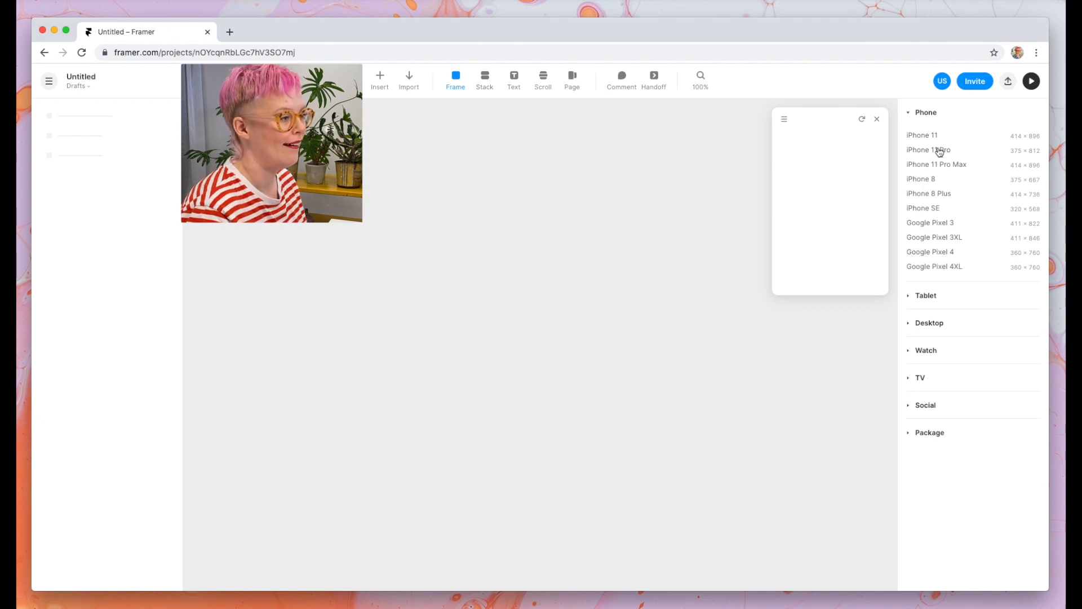
pyautogui.click(939, 157)
pyautogui.scroll(-5, 603, 185)
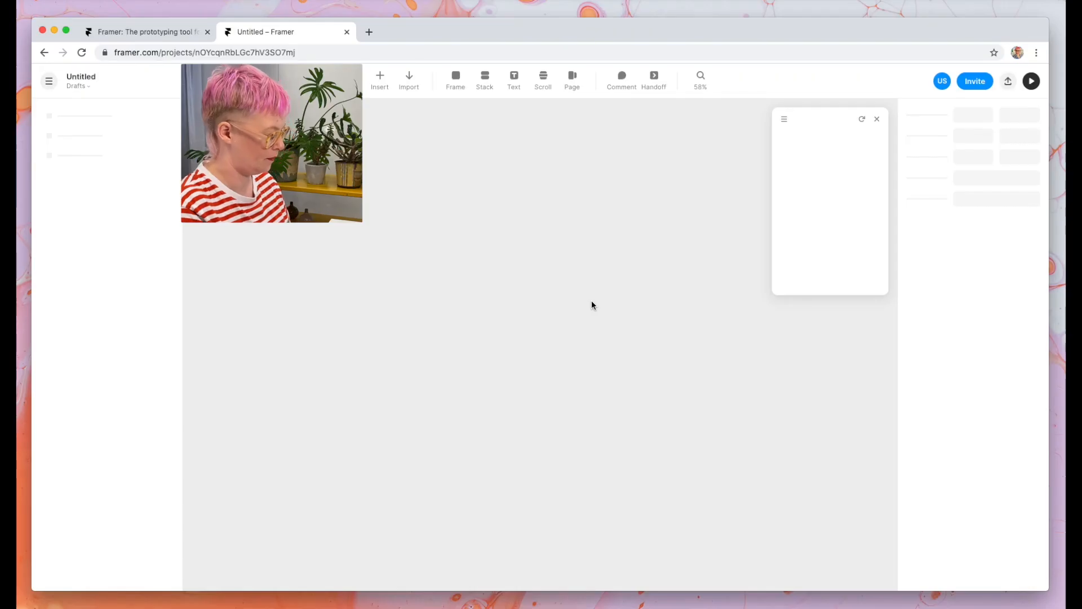
pyautogui.press('f')
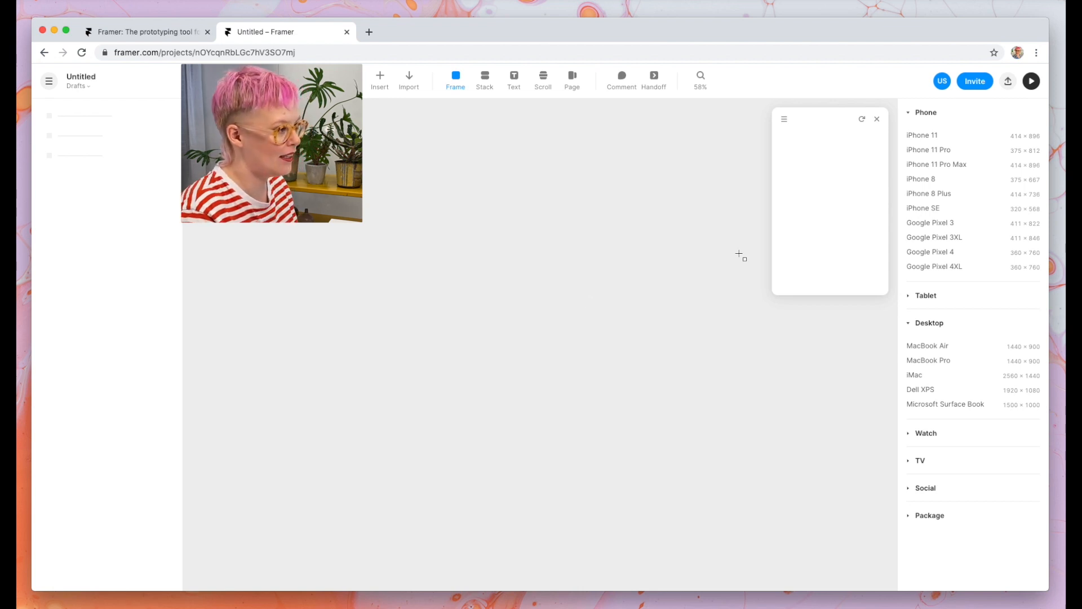
pyautogui.click(949, 151)
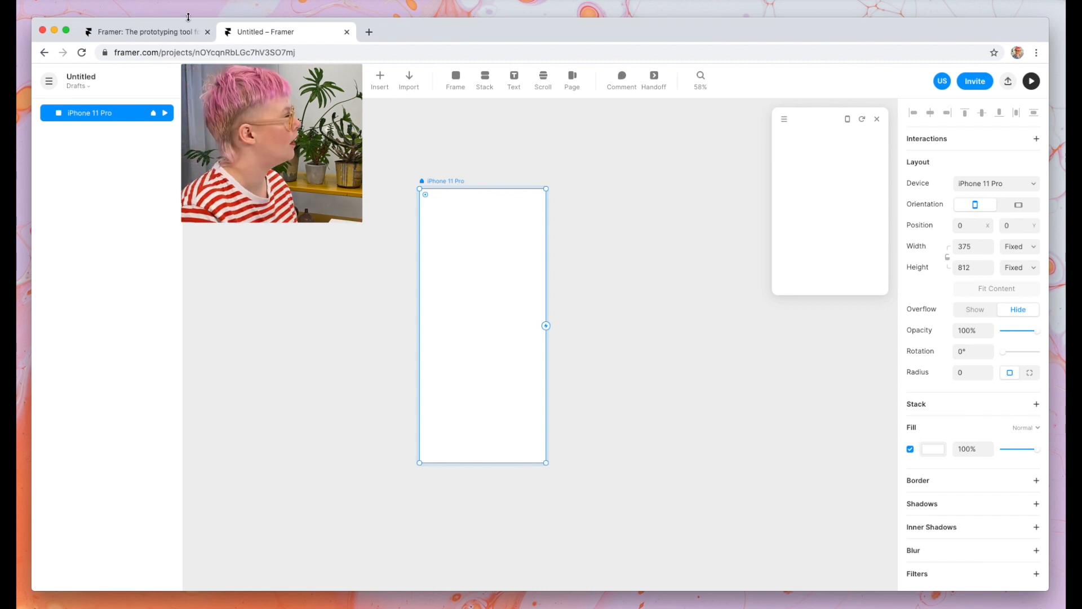
# - Find the colourful interactive components section on the Framer homepage and take a screenshot of it
pyautogui.click(164, 31)
pyautogui.scroll(-1, 509, 380)
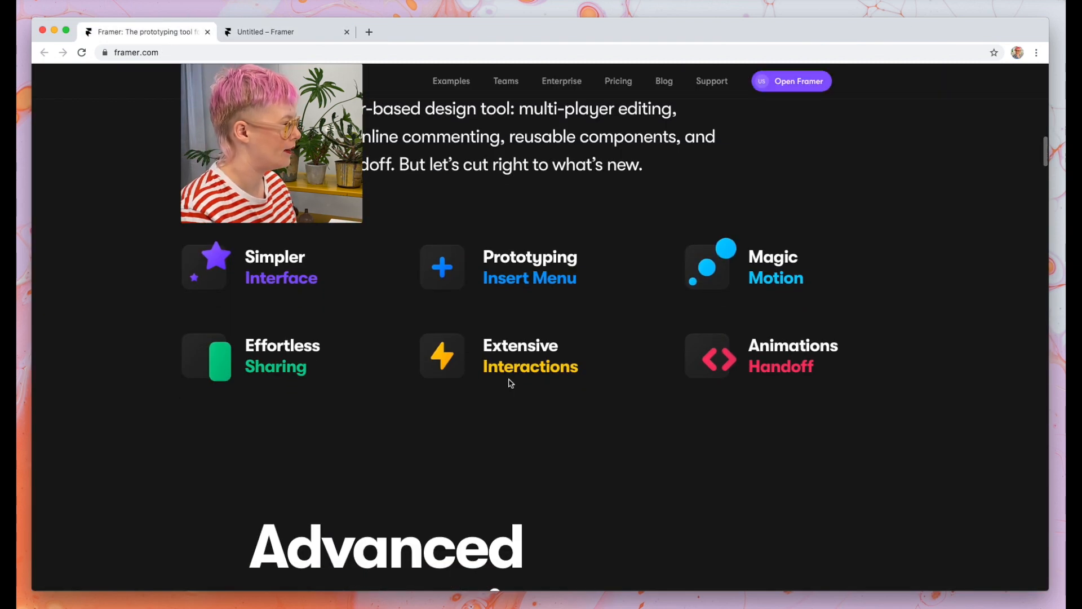
pyautogui.scroll(-20, 511, 383)
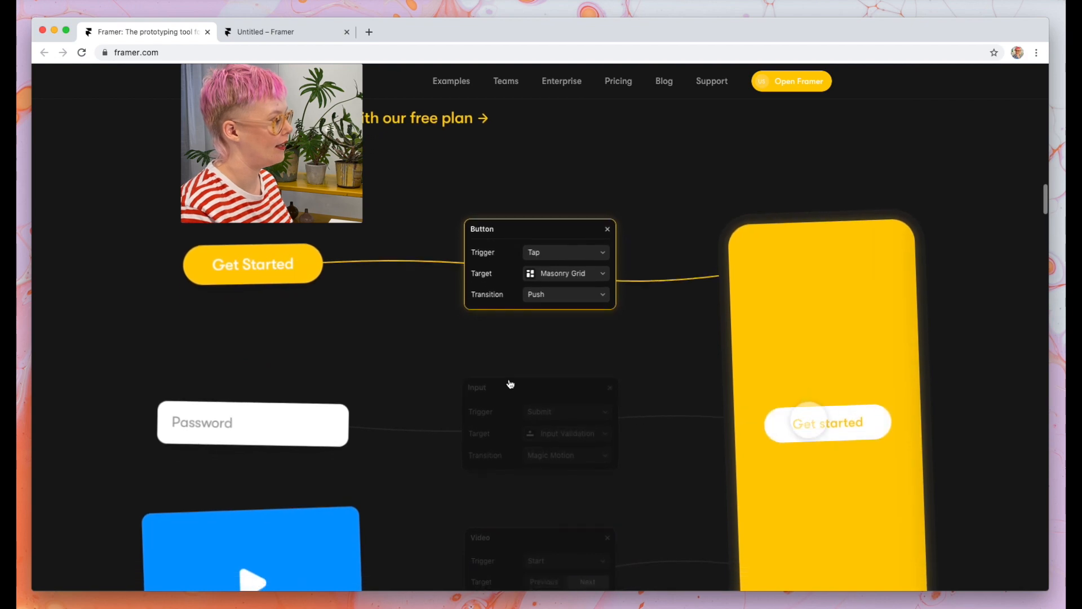
pyautogui.scroll(-15, 511, 383)
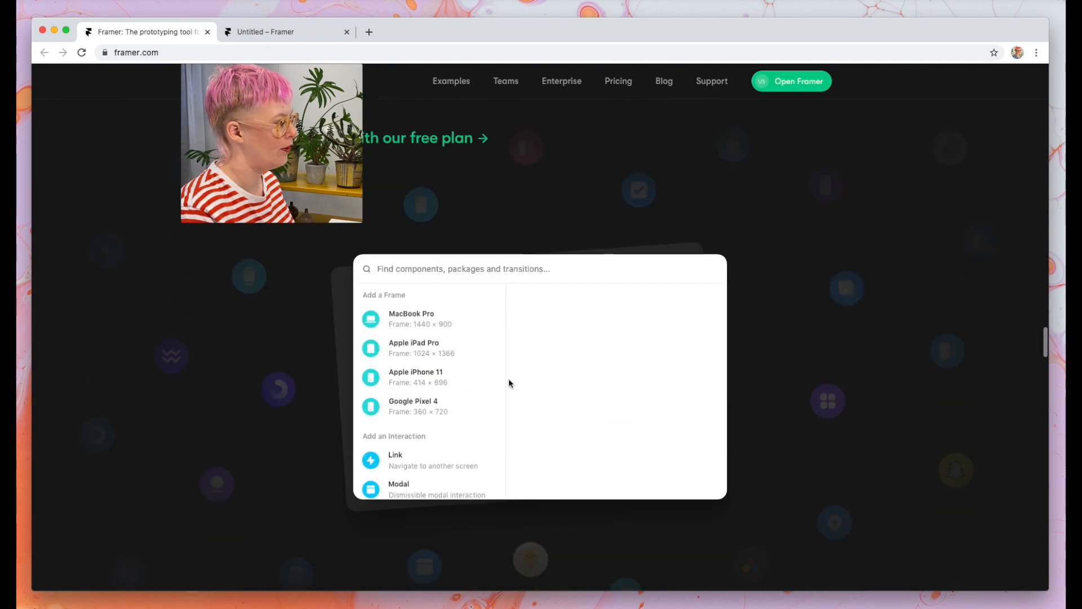
pyautogui.scroll(-3, 510, 383)
pyautogui.press('super+shift+3')
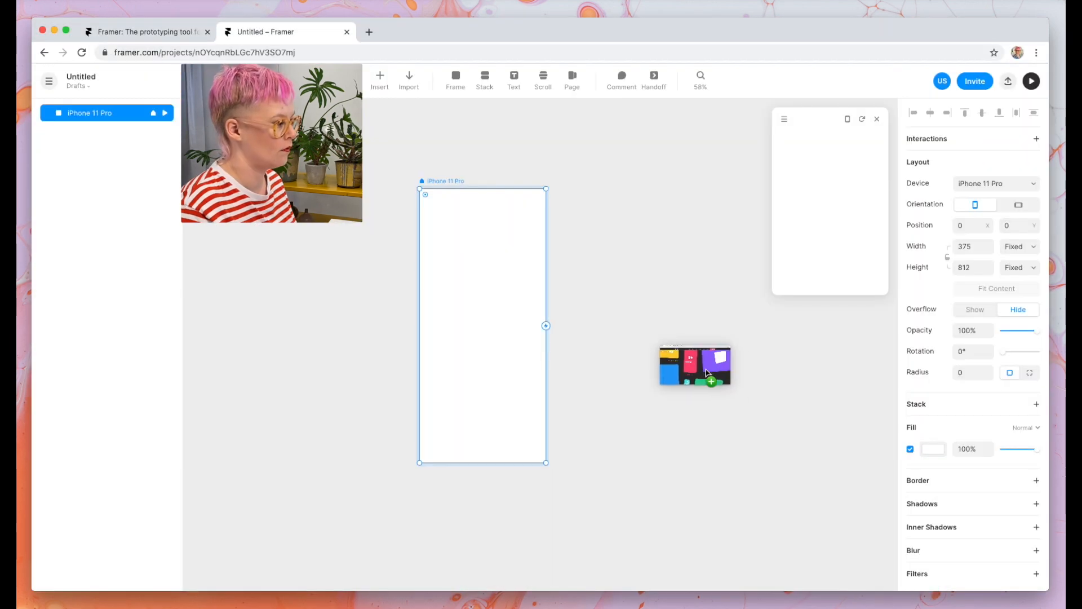
# - Place the homepage screenshot image on the project canvas and move it beside the iPhone 11 Pro frame, clear of it
pyautogui.moveTo(706, 369); pyautogui.dragTo(705, 367)
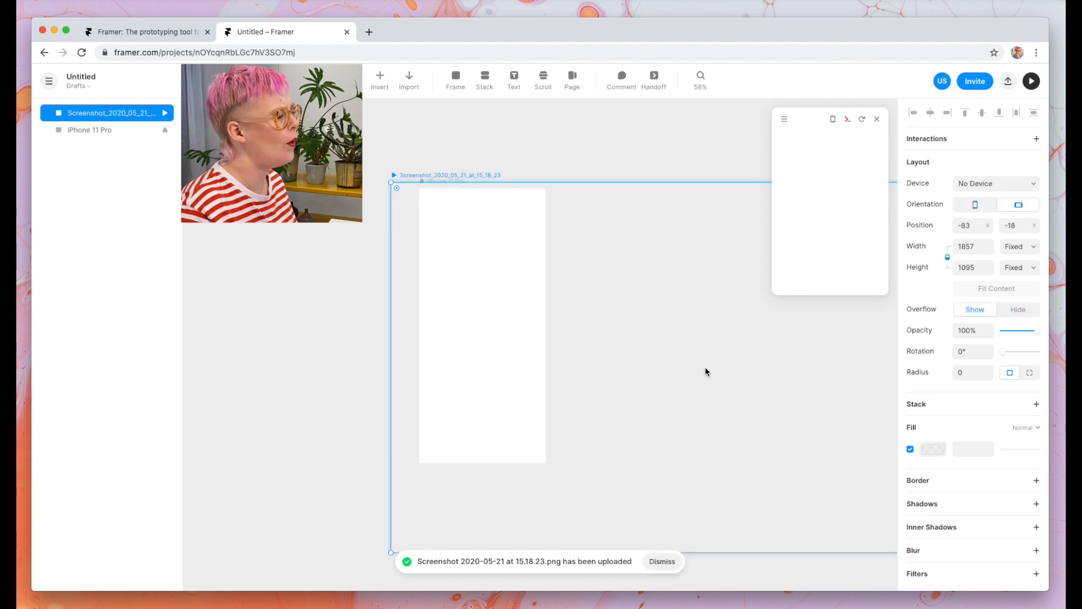
pyautogui.moveTo(540, 273); pyautogui.dragTo(545, 317)
pyautogui.scroll(-5, 732, 399)
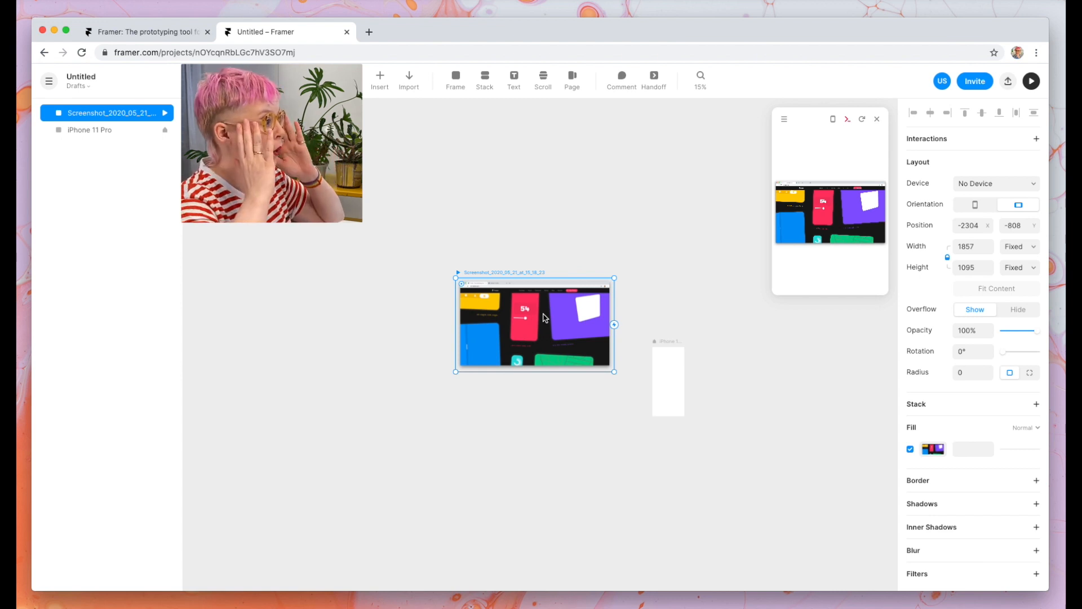
pyautogui.moveTo(591, 312); pyautogui.dragTo(560, 377)
pyautogui.scroll(5, 559, 378)
# - Start color sampling for the iPhone 11 Pro frame's fill, and download and open the required Framer Tools app
pyautogui.click(935, 453)
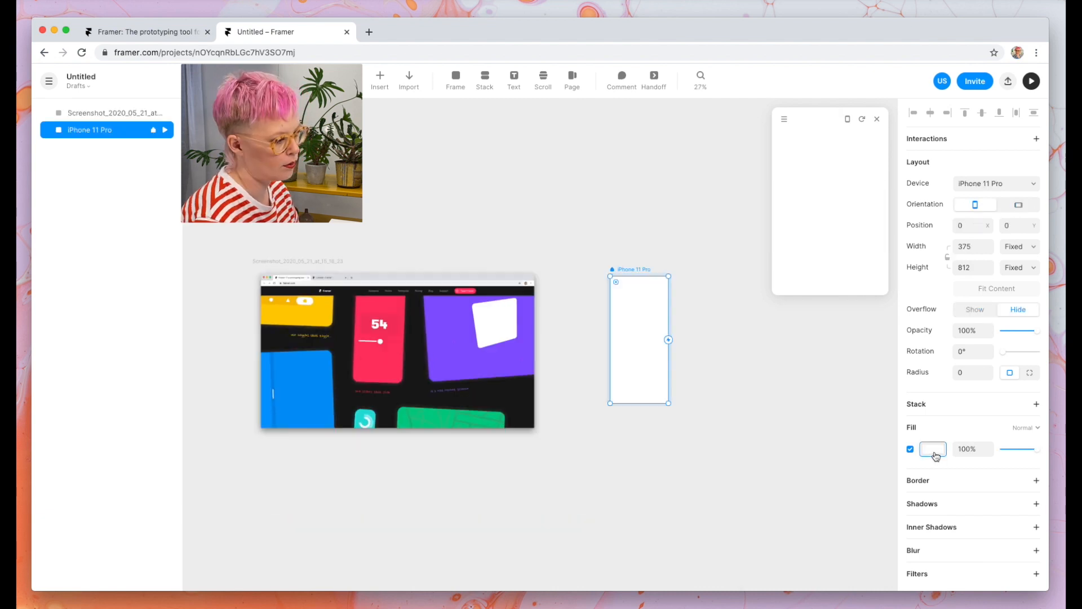
pyautogui.click(856, 501)
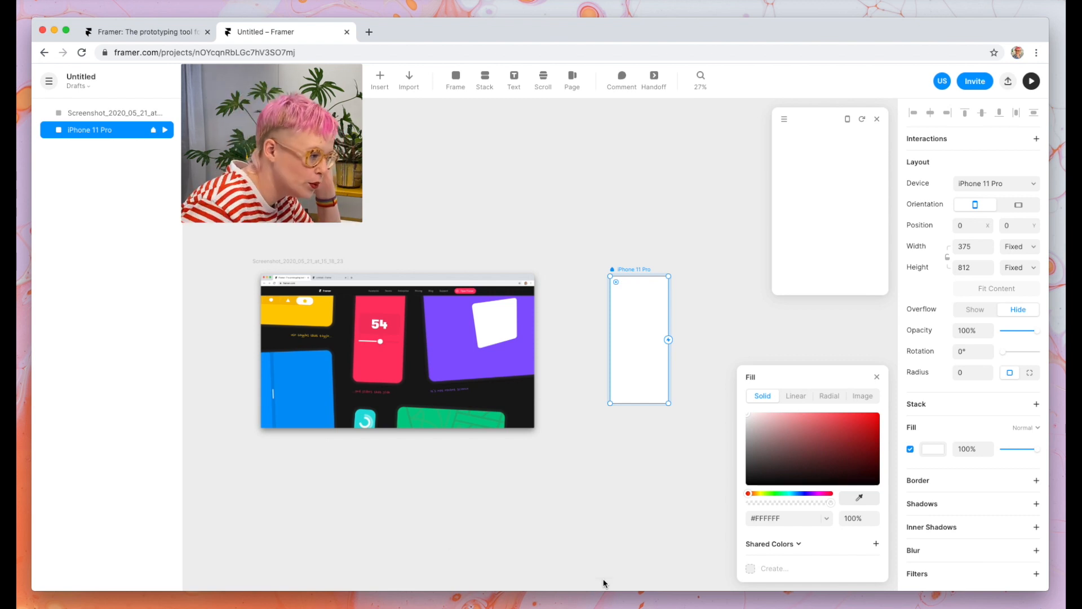
pyautogui.click(862, 498)
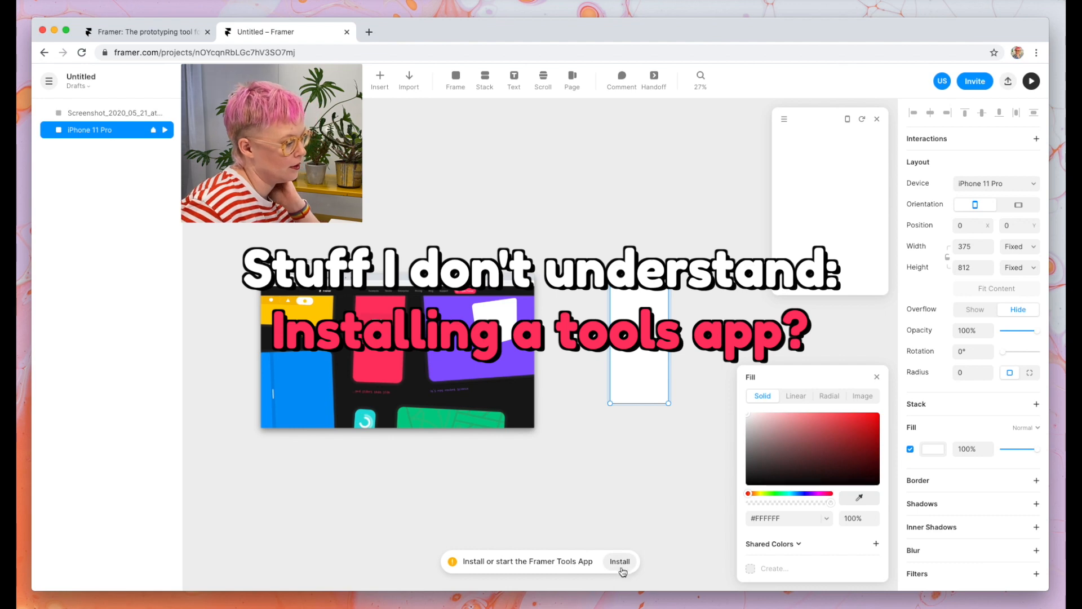
pyautogui.click(620, 563)
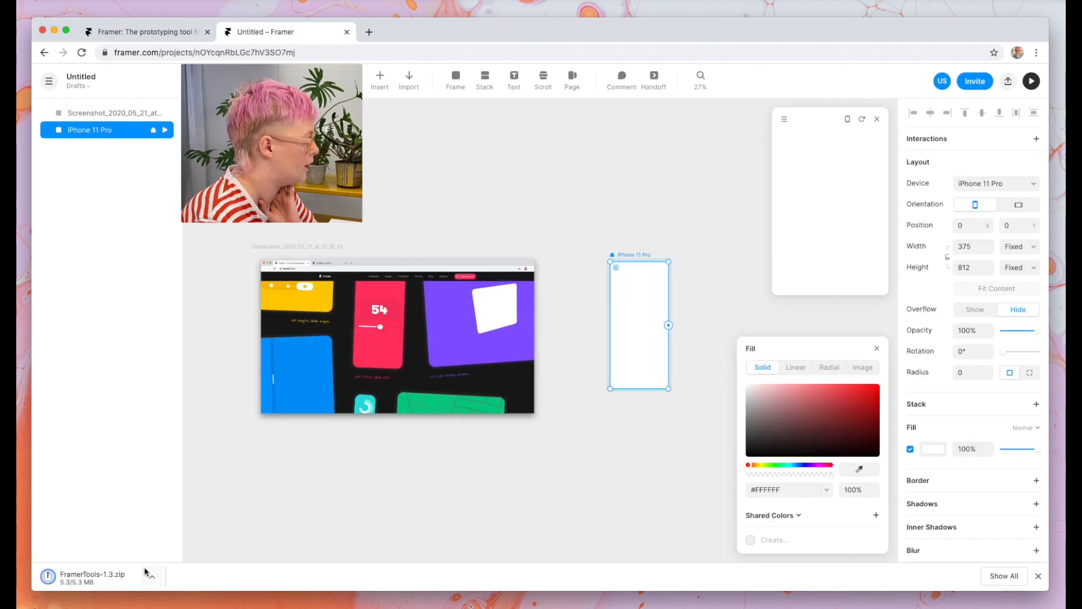
pyautogui.click(117, 581)
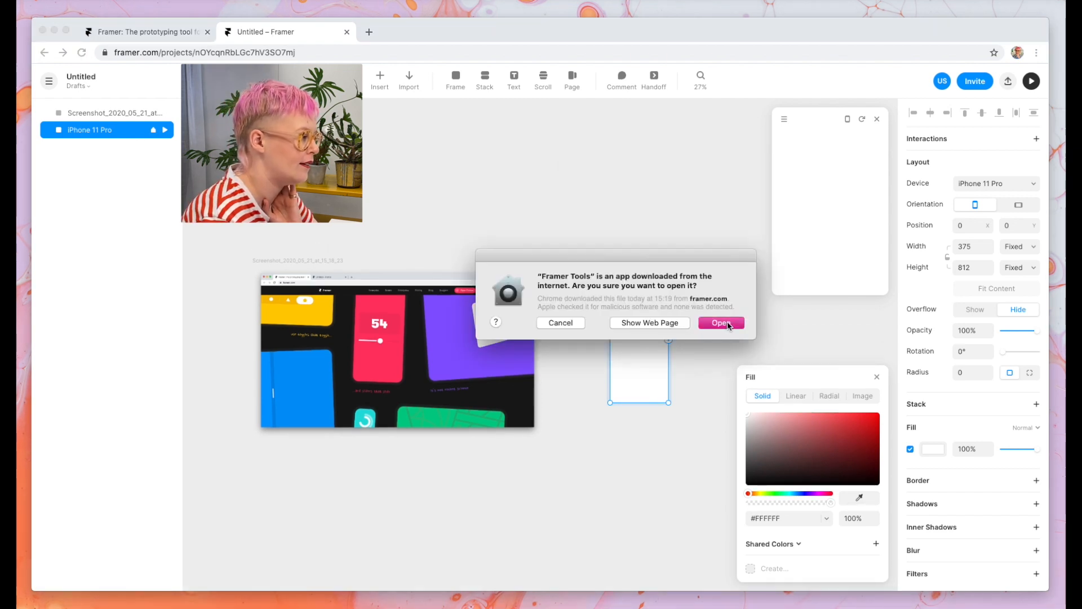
pyautogui.click(722, 322)
# - Try to sample the iPhone 11 Pro frame's fill color from the homepage screenshot with the eyedropper
pyautogui.click(859, 498)
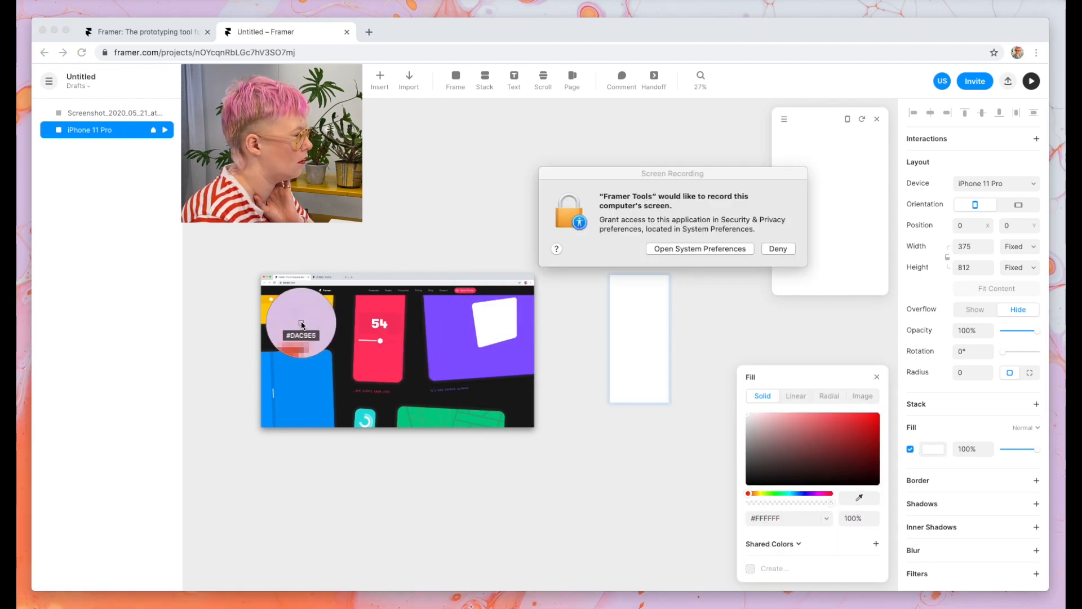
pyautogui.click(302, 325)
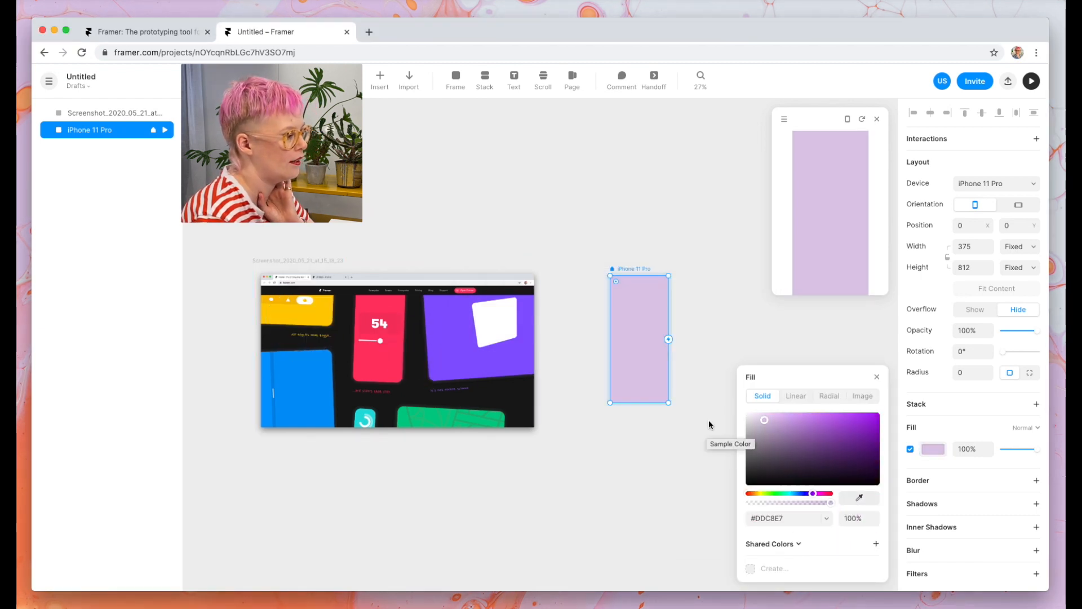
pyautogui.click(860, 499)
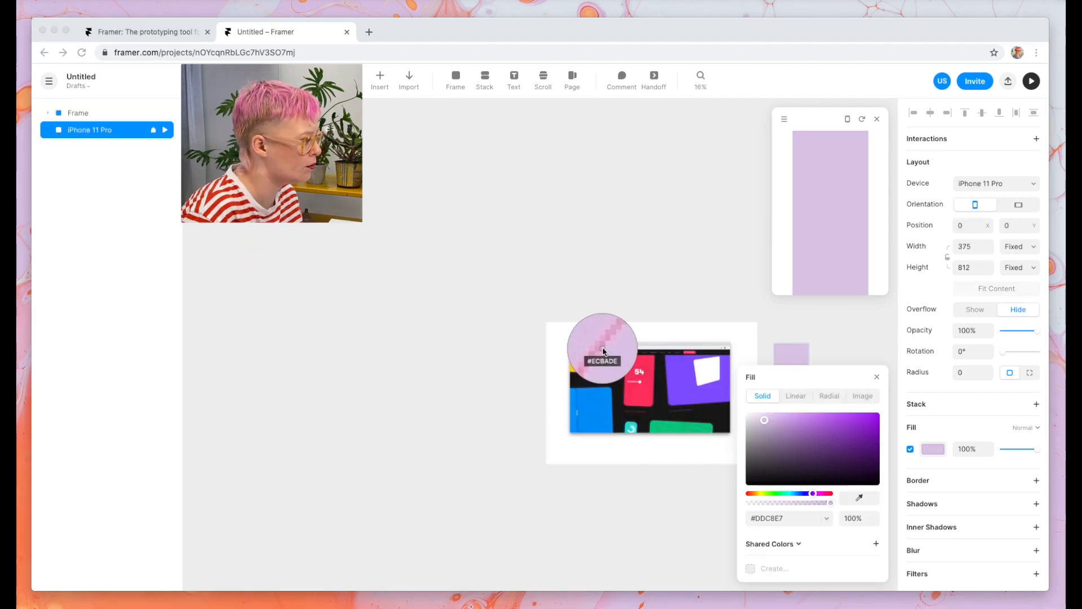
pyautogui.scroll(10, 575, 210)
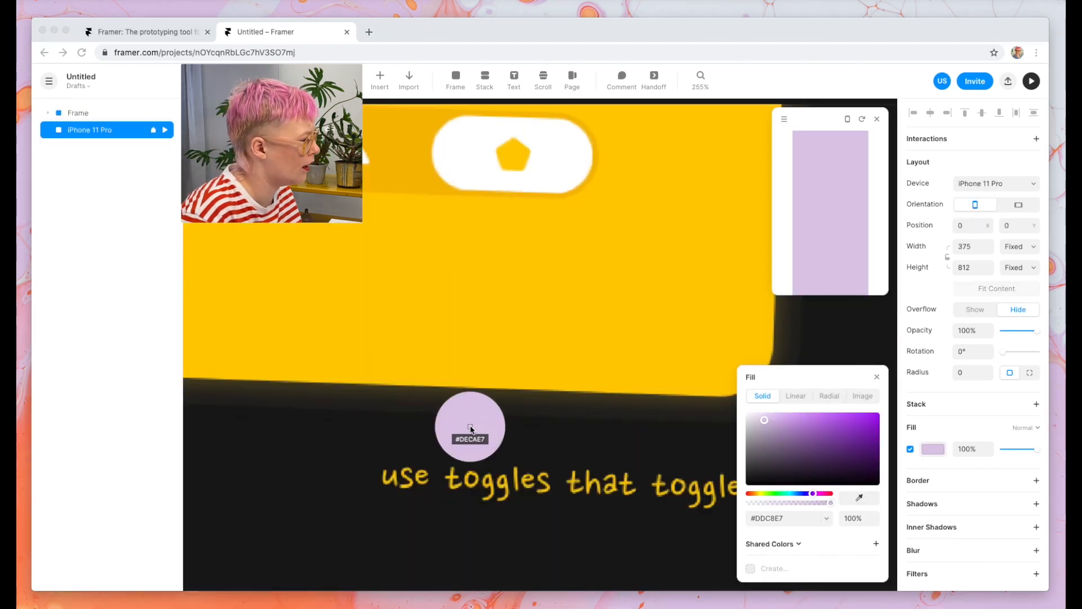
pyautogui.scroll(-10, 470, 428)
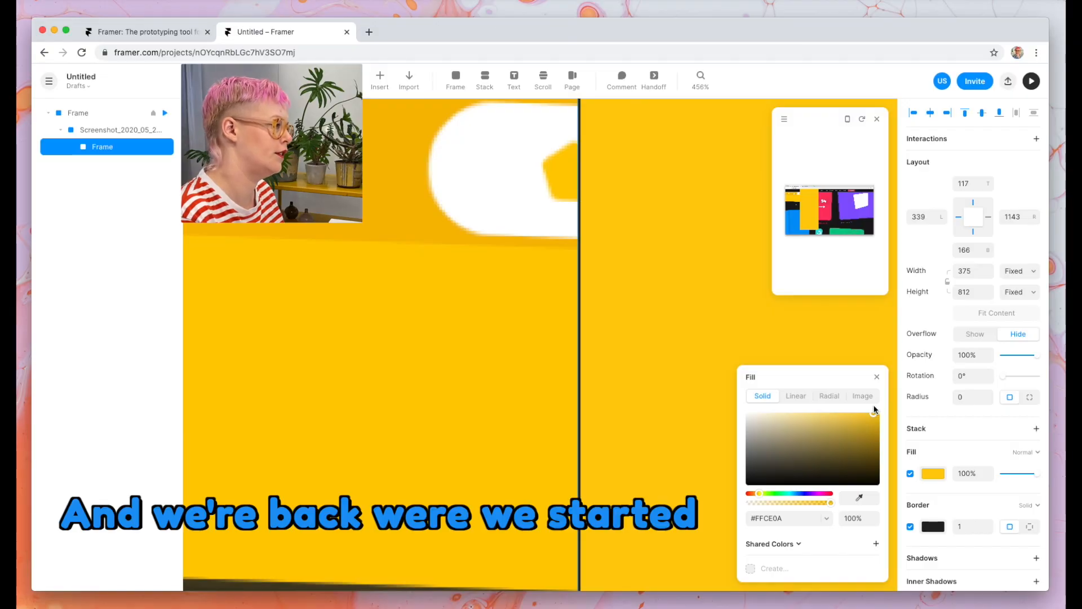
# - Move the yellow iPhone frame out of the screenshot's parent frame and place it beside that frame
pyautogui.scroll(-15, 635, 451)
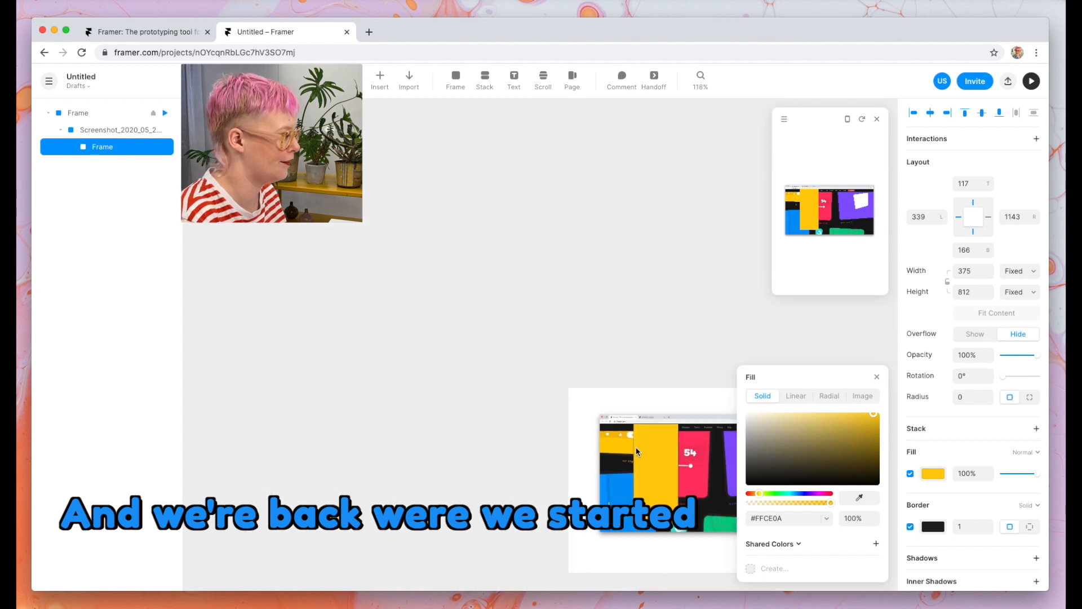
pyautogui.moveTo(526, 439); pyautogui.dragTo(772, 333)
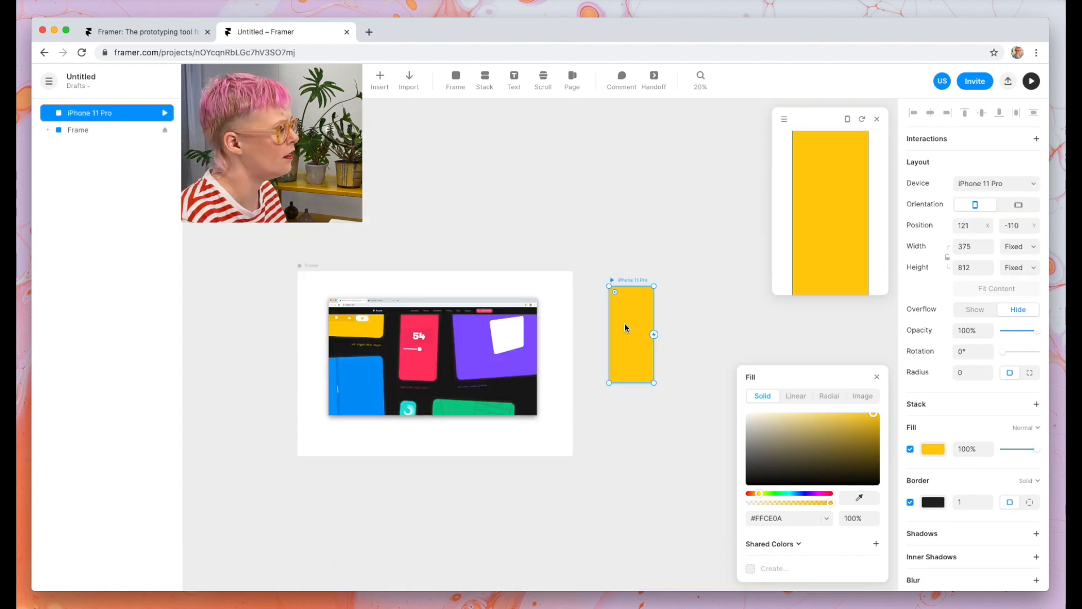
pyautogui.moveTo(625, 326); pyautogui.dragTo(624, 311)
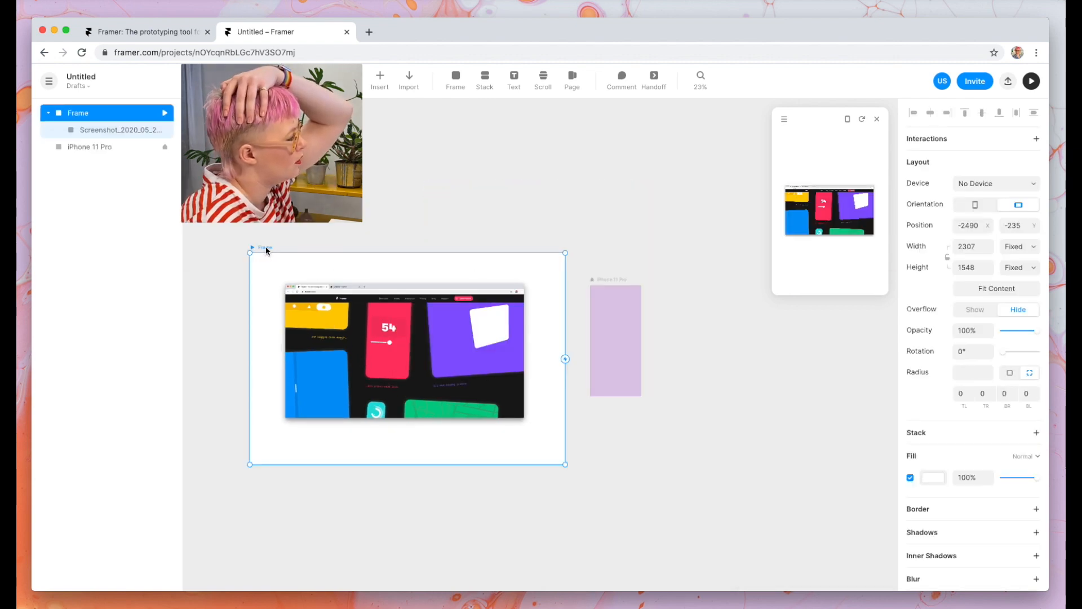
pyautogui.scroll(-1, 929, 448)
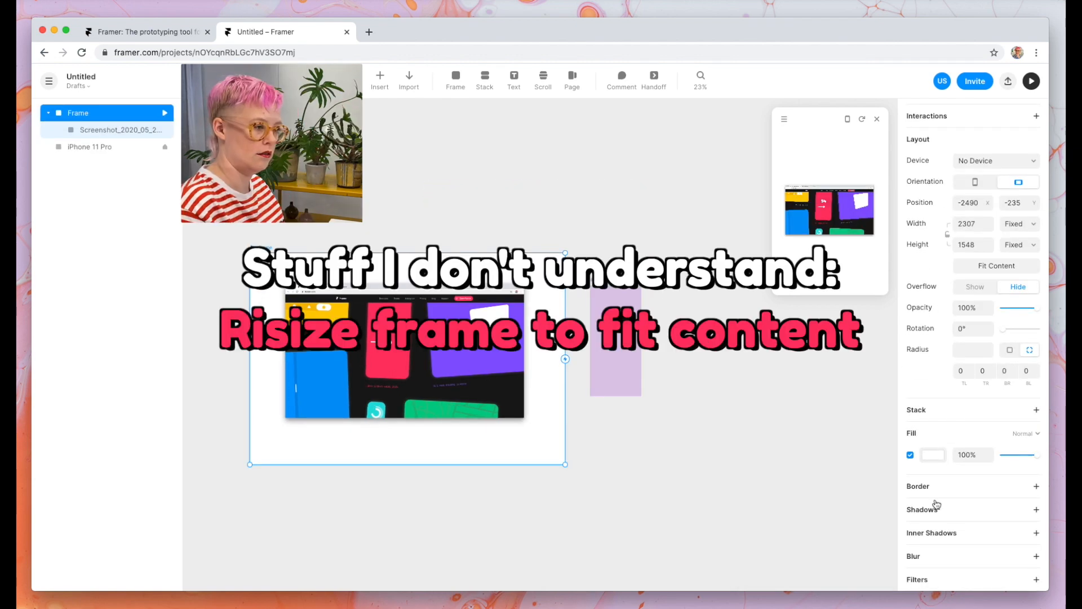
pyautogui.scroll(1, 937, 503)
# - Browse the insertable interactions and default components, and insert a Device component beside the yellow iPhone 11 Pro frame
pyautogui.press('r')
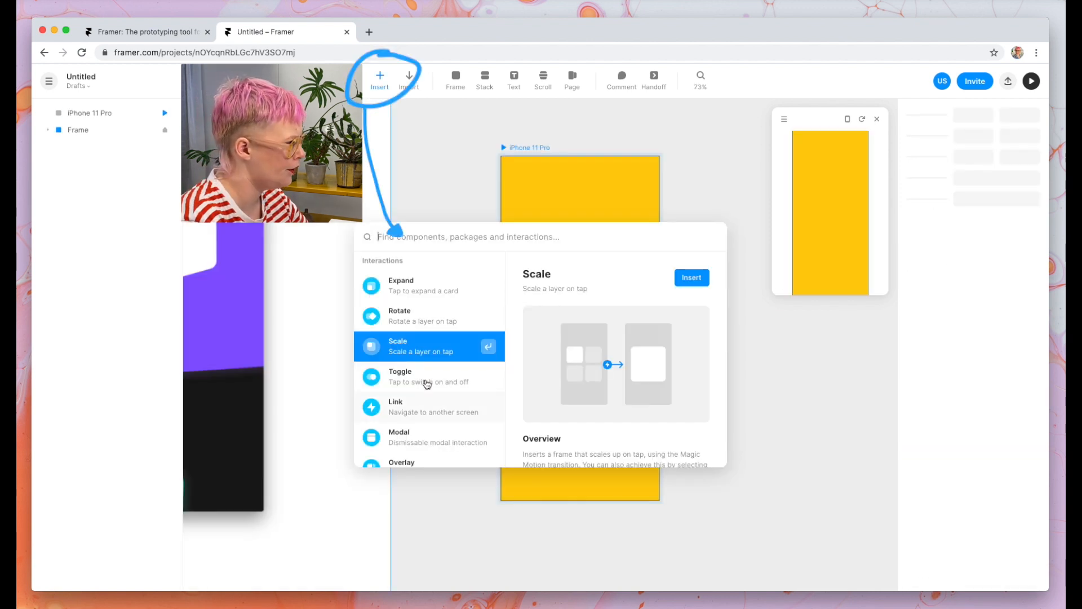
pyautogui.scroll(-10, 445, 406)
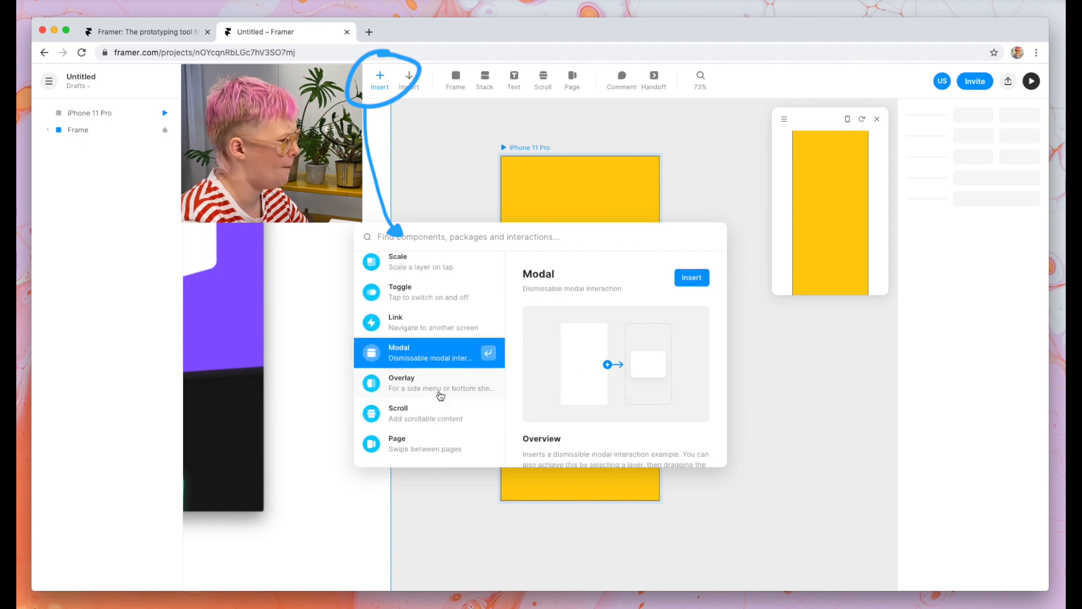
pyautogui.scroll(-10, 434, 427)
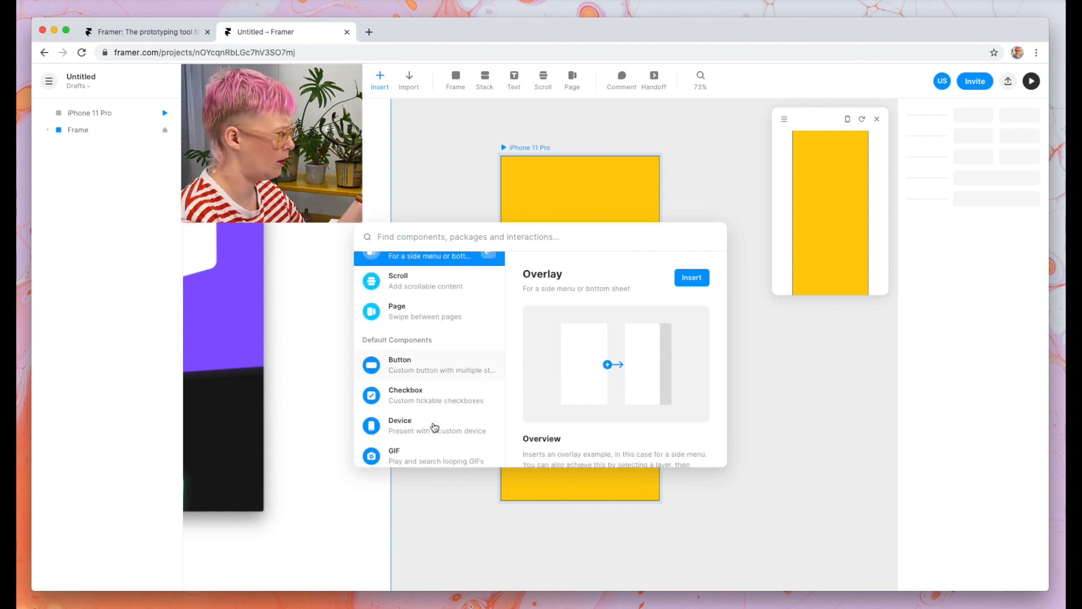
pyautogui.scroll(-4, 433, 426)
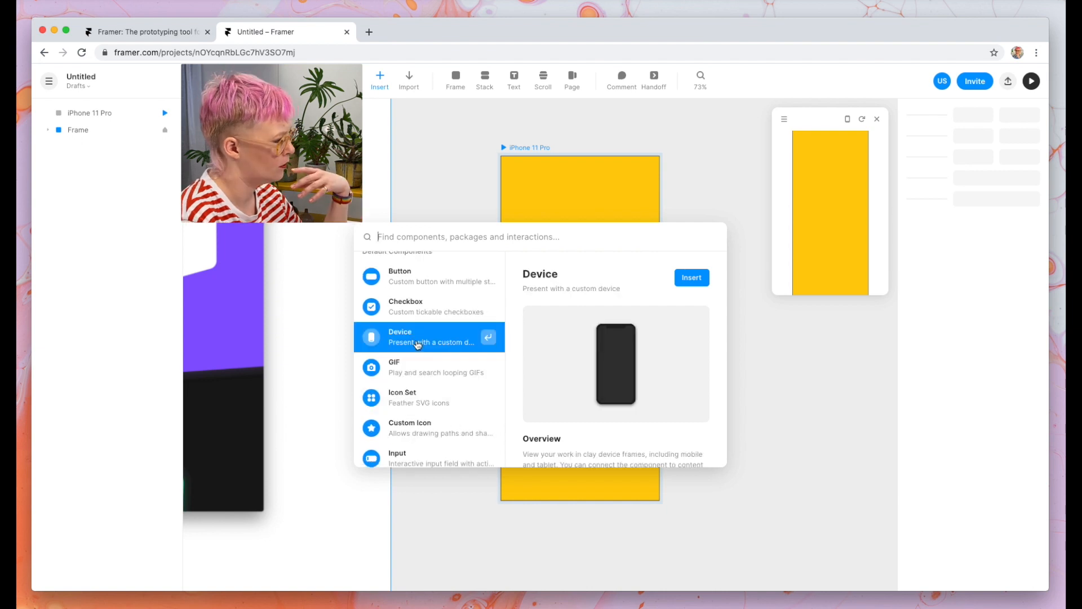
pyautogui.click(418, 346)
pyautogui.hscroll(3, 715, 144)
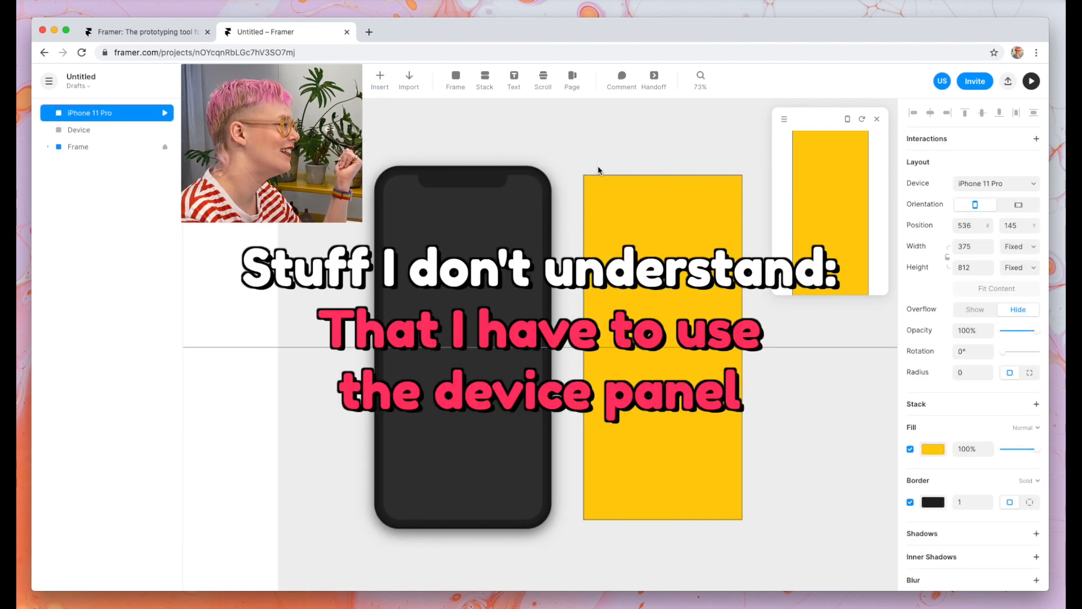
# - Insert a Button component in the middle of the yellow iPhone 11 Pro frame and set its text to "This is a button"
pyautogui.click(461, 250)
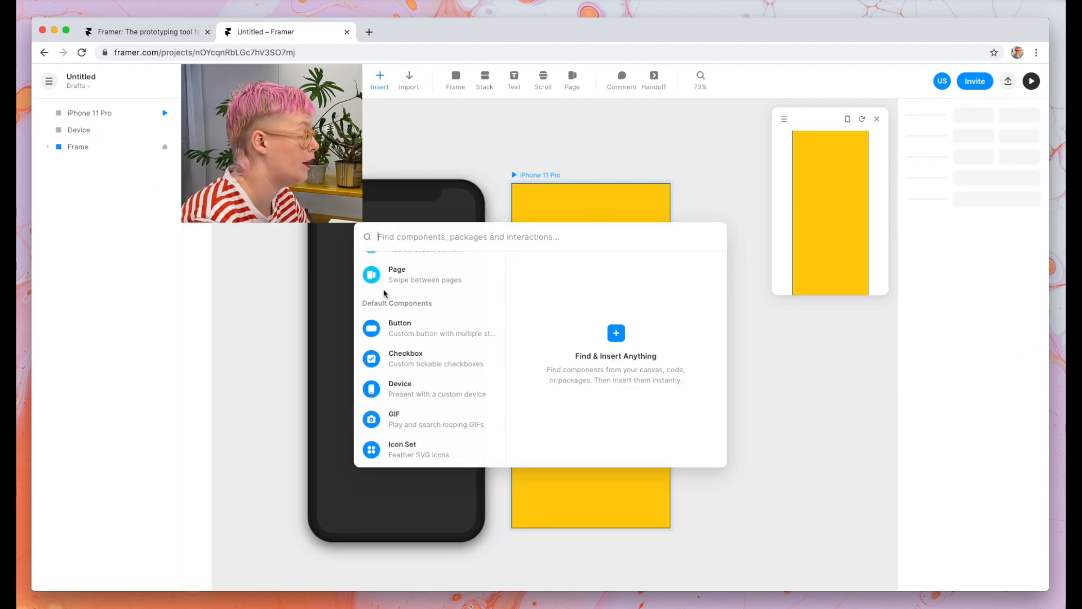
pyautogui.click(599, 370)
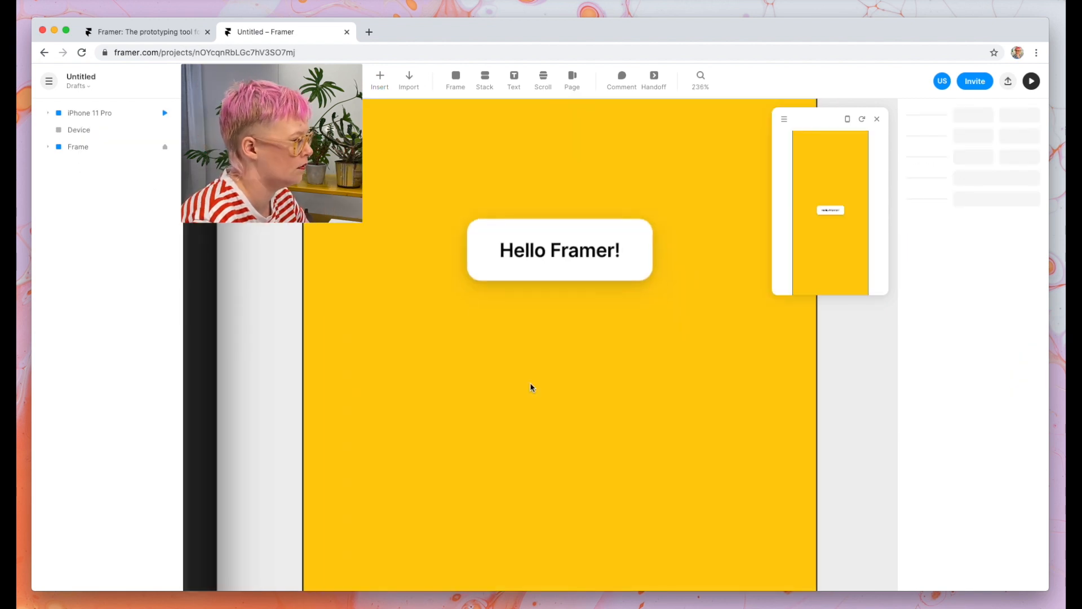
pyautogui.click(566, 261)
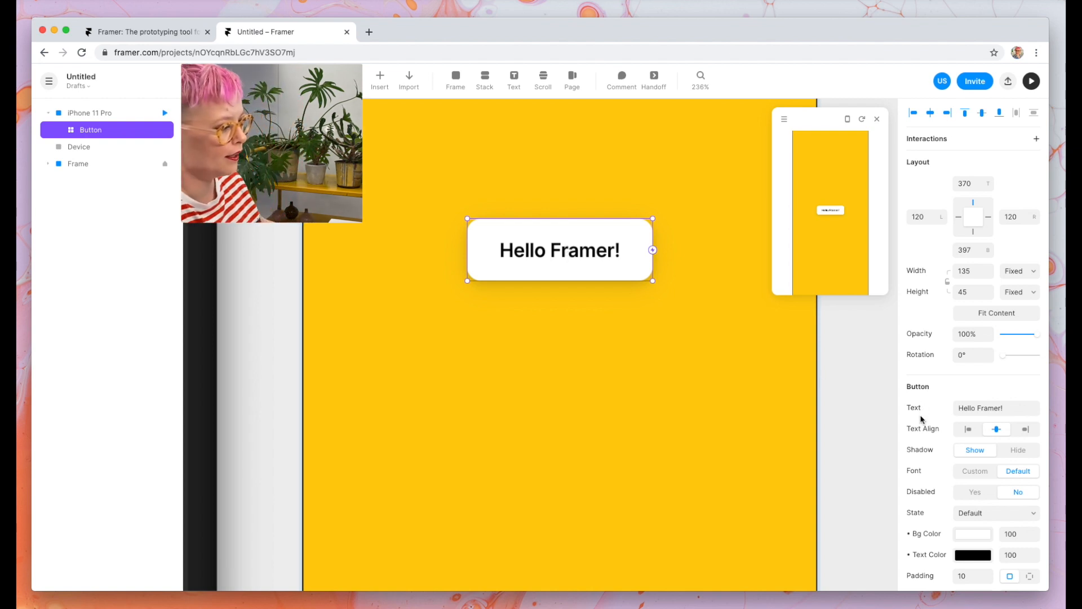
pyautogui.click(994, 406)
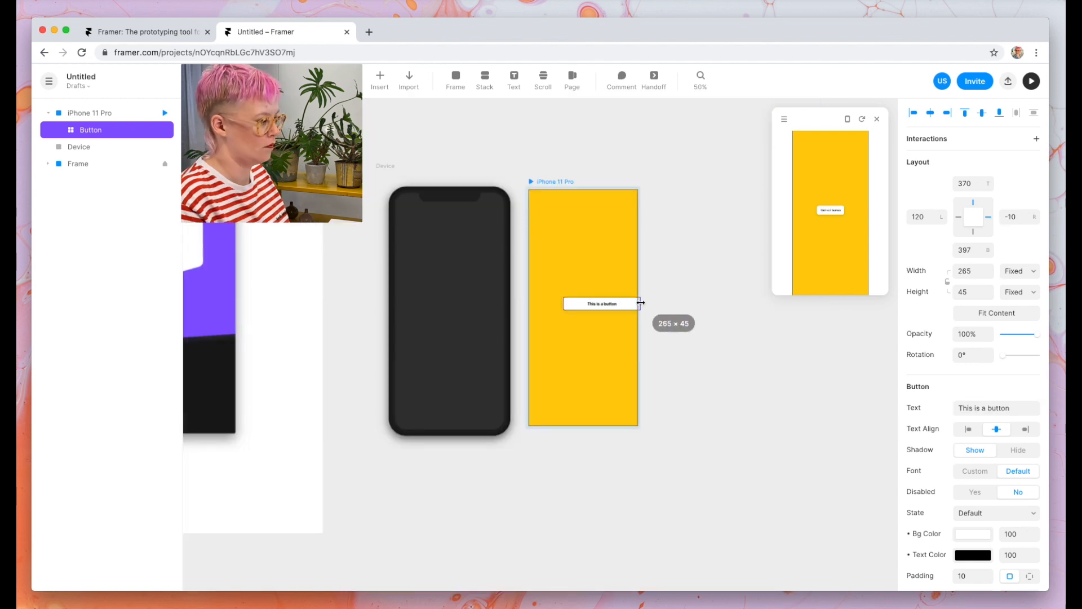
# - Resize the button to 255 × 45 and place it horizontally centered near the bottom of the yellow iPhone frame
pyautogui.moveTo(641, 303); pyautogui.dragTo(590, 398)
# - Examine how sharply the button and its text render at very high and low zoom levels
pyautogui.scroll(5, 590, 398)
pyautogui.scroll(10, 653, 466)
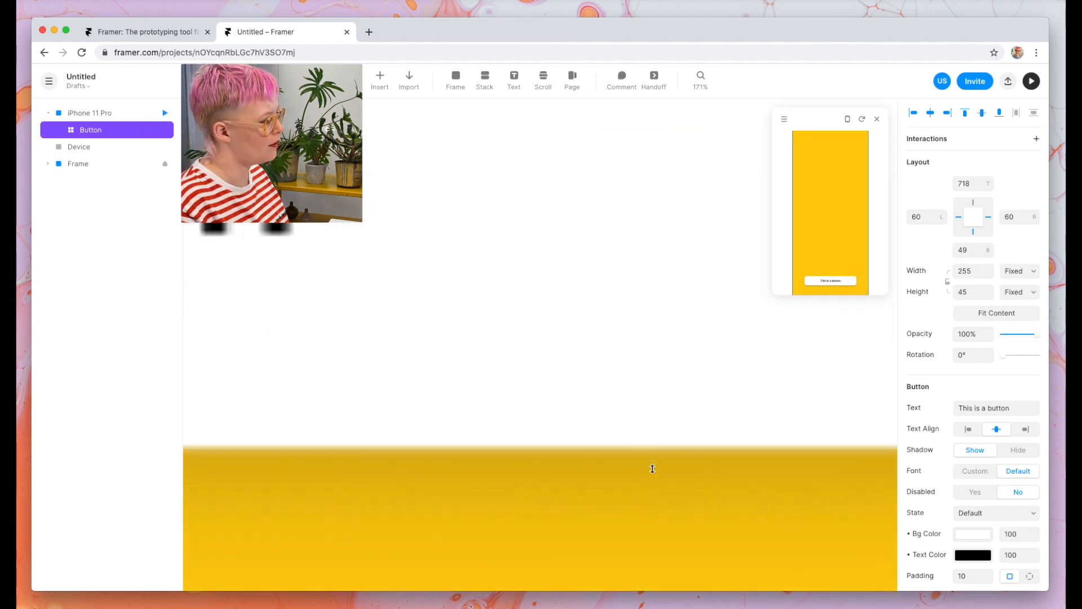
pyautogui.scroll(-10, 653, 472)
pyautogui.scroll(8, 653, 472)
pyautogui.scroll(-6, 654, 471)
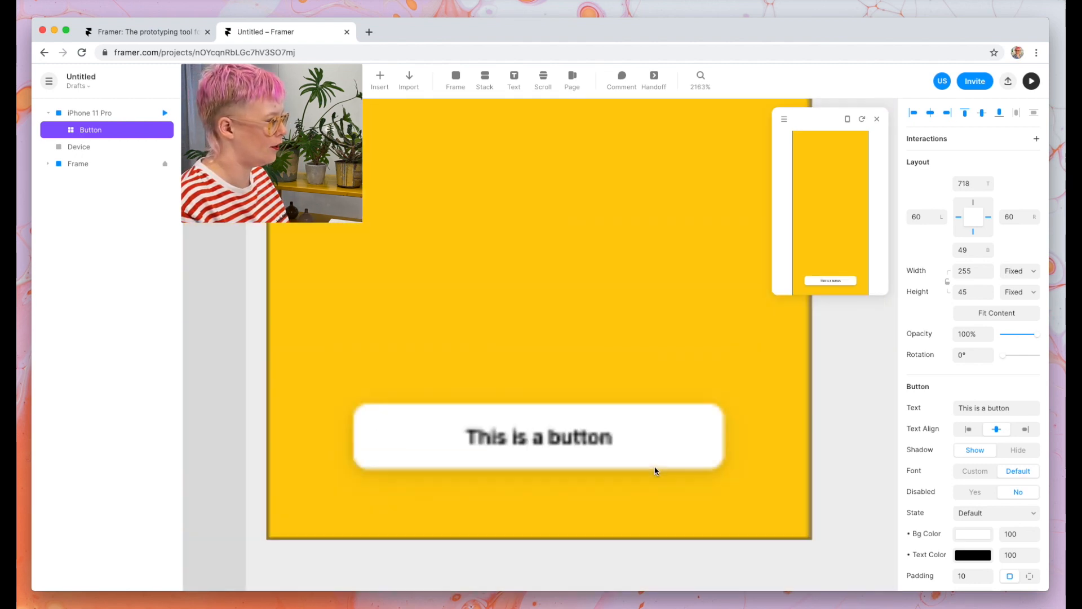
pyautogui.scroll(4, 655, 471)
pyautogui.scroll(5, 656, 470)
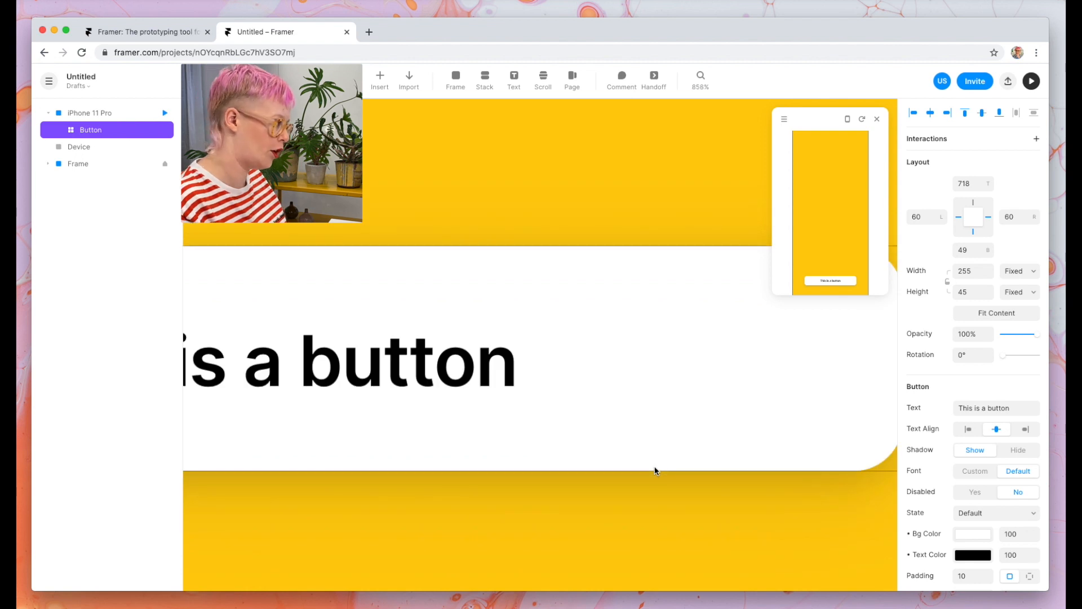
pyautogui.scroll(-5, 656, 471)
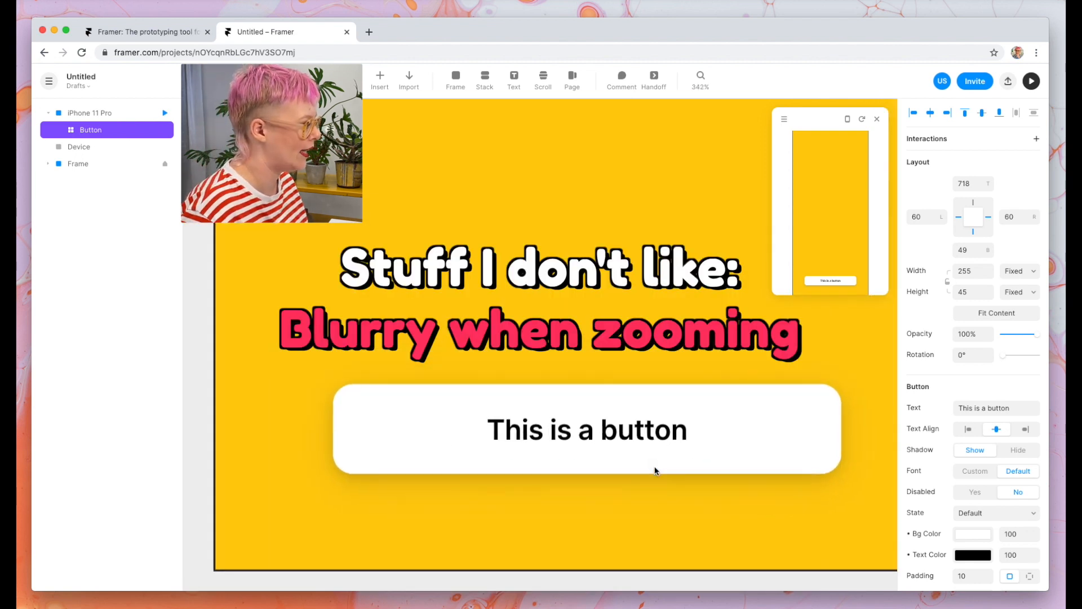
pyautogui.scroll(-3, 656, 471)
pyautogui.scroll(-4, 657, 471)
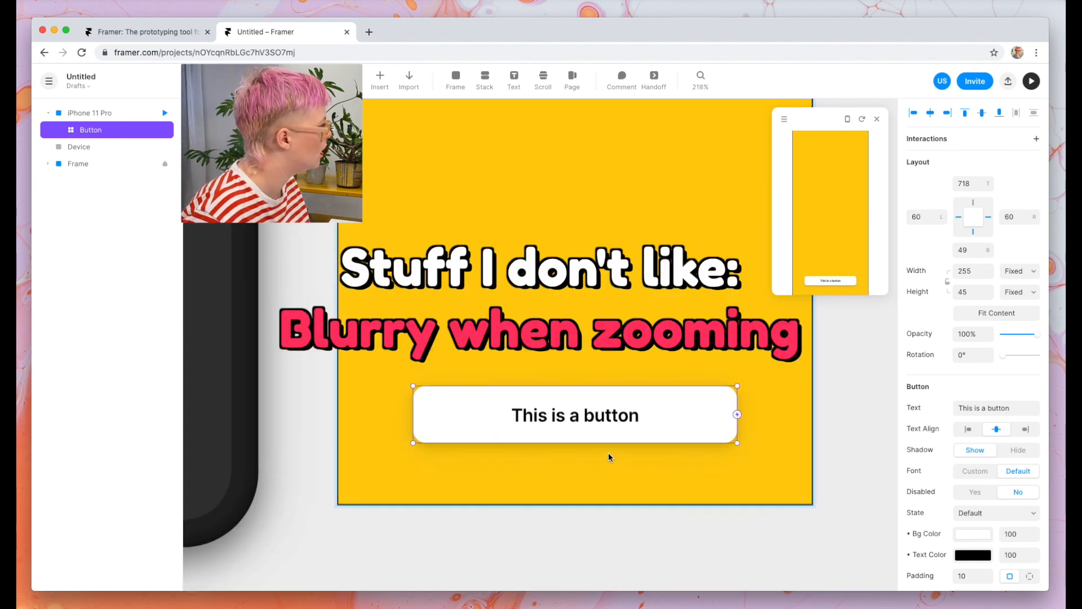
pyautogui.scroll(-5, 601, 457)
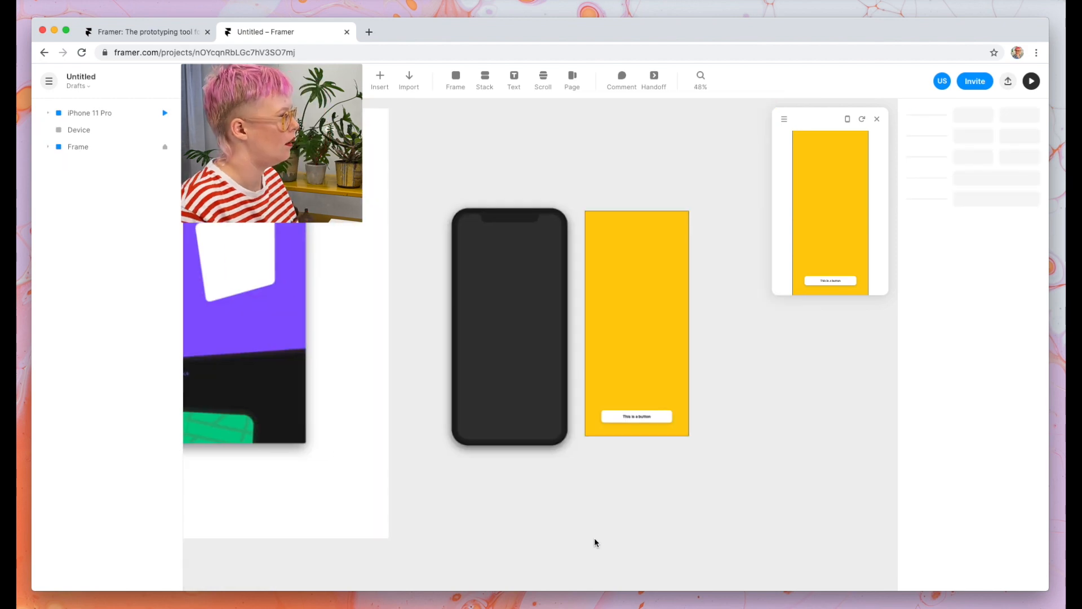
# - Look at the toggle example on the Framer homepage, return to the project and delete the button from the iPhone frame
pyautogui.click(164, 32)
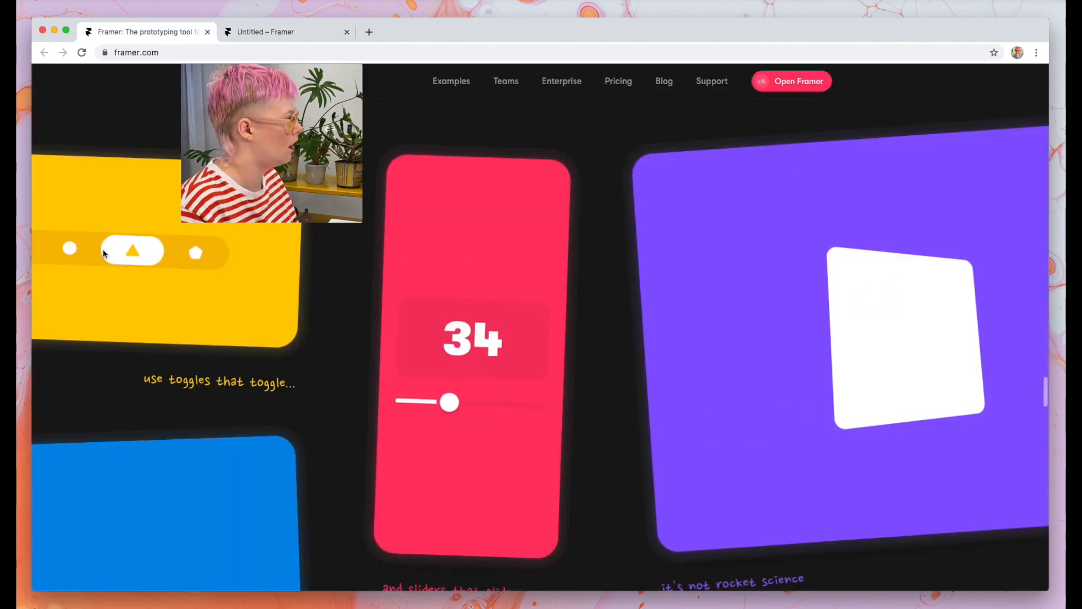
pyautogui.click(298, 33)
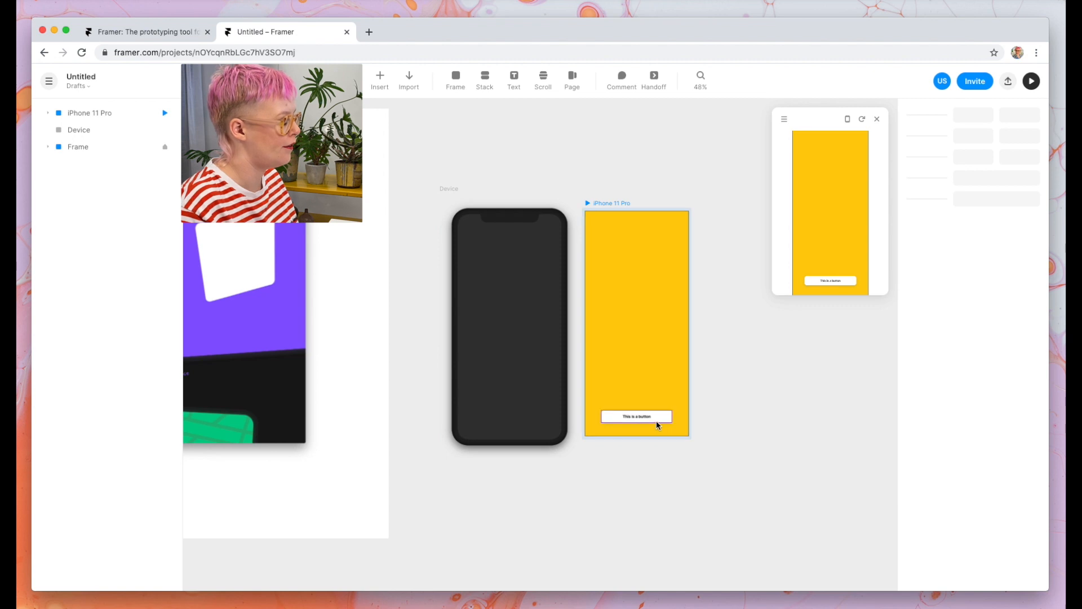
pyautogui.click(658, 425)
pyautogui.press('Delete')
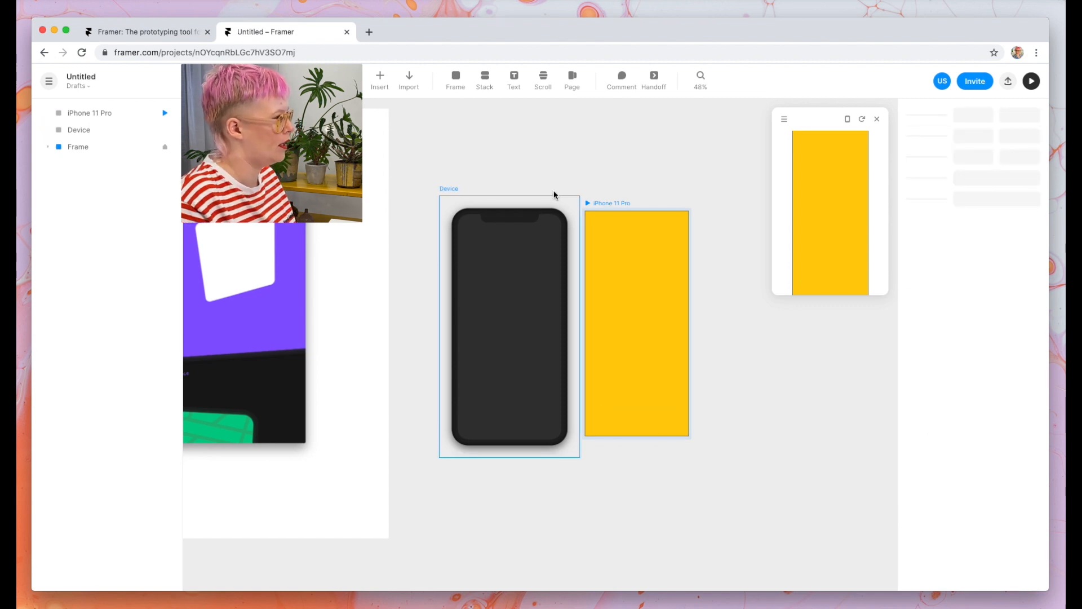
# - Search the insertable items for "togg" and "menu", look through the available interactions, and leave without inserting anything
pyautogui.click(375, 78)
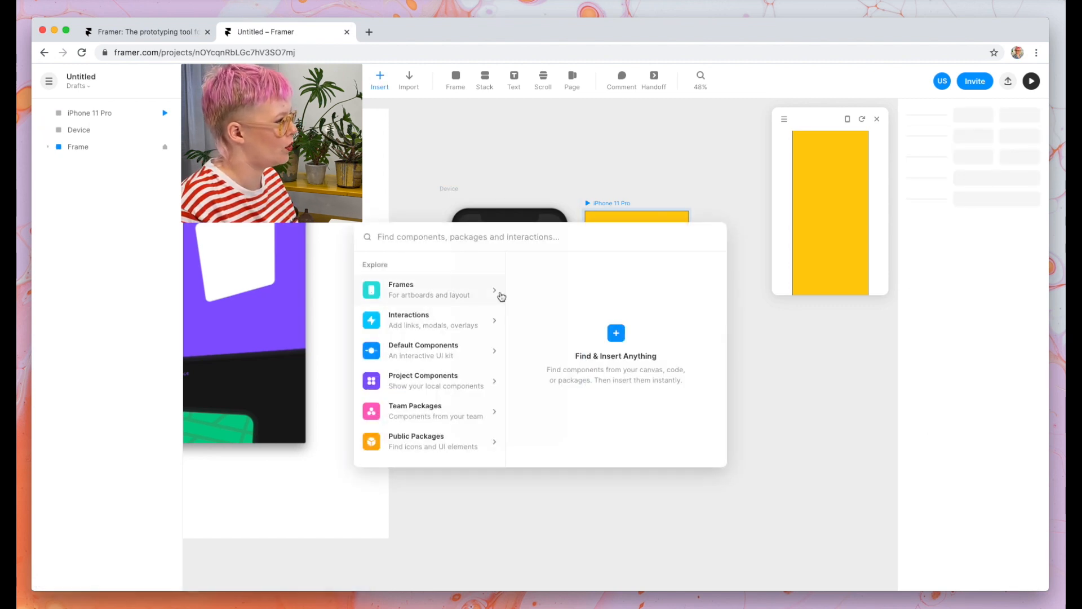
pyautogui.write('togg')
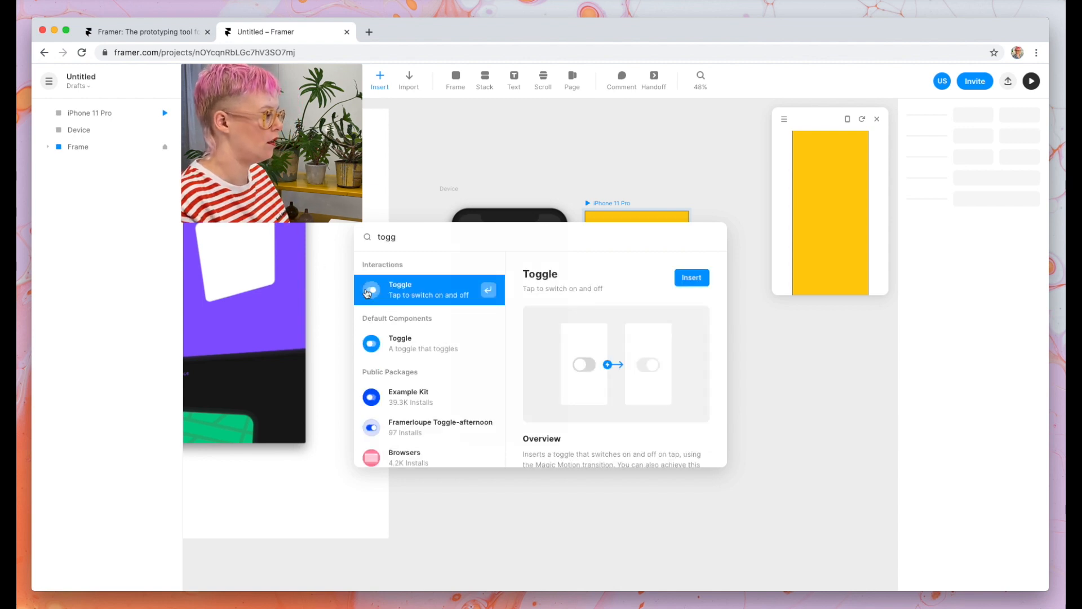
pyautogui.doubleClick(429, 238)
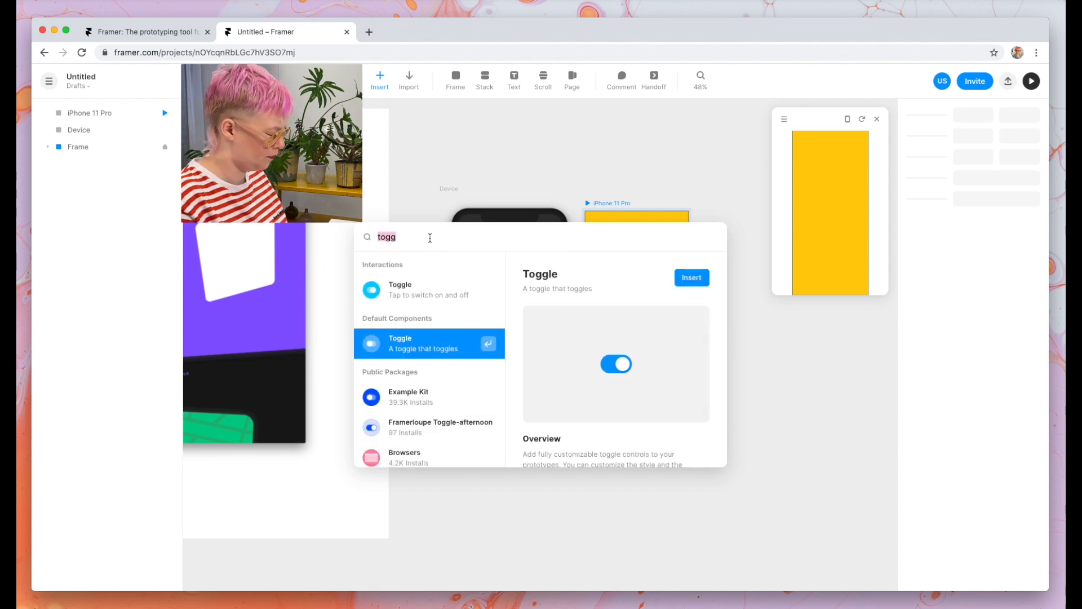
pyautogui.write('menu')
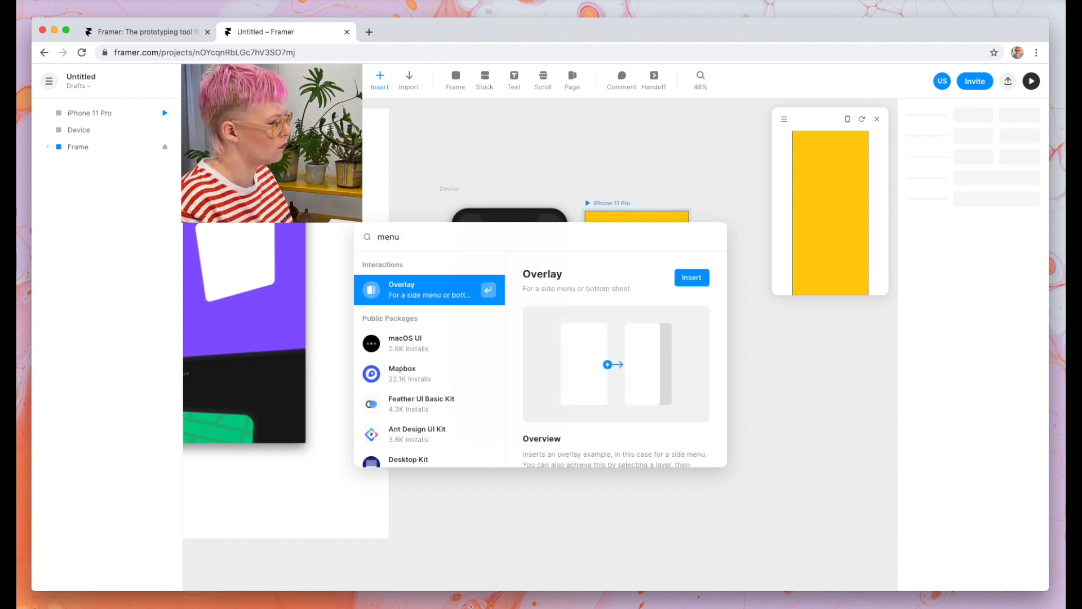
pyautogui.press('BackSpace')
pyautogui.press('BackSpace')
pyautogui.press('BackSpace')
pyautogui.press('BackSpace')
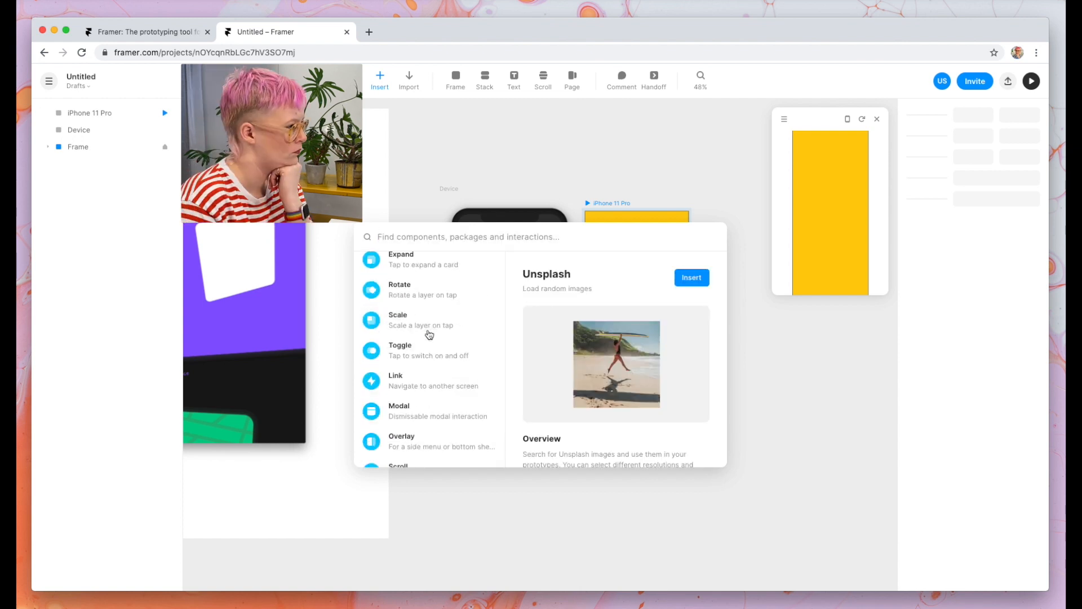
pyautogui.scroll(8, 429, 335)
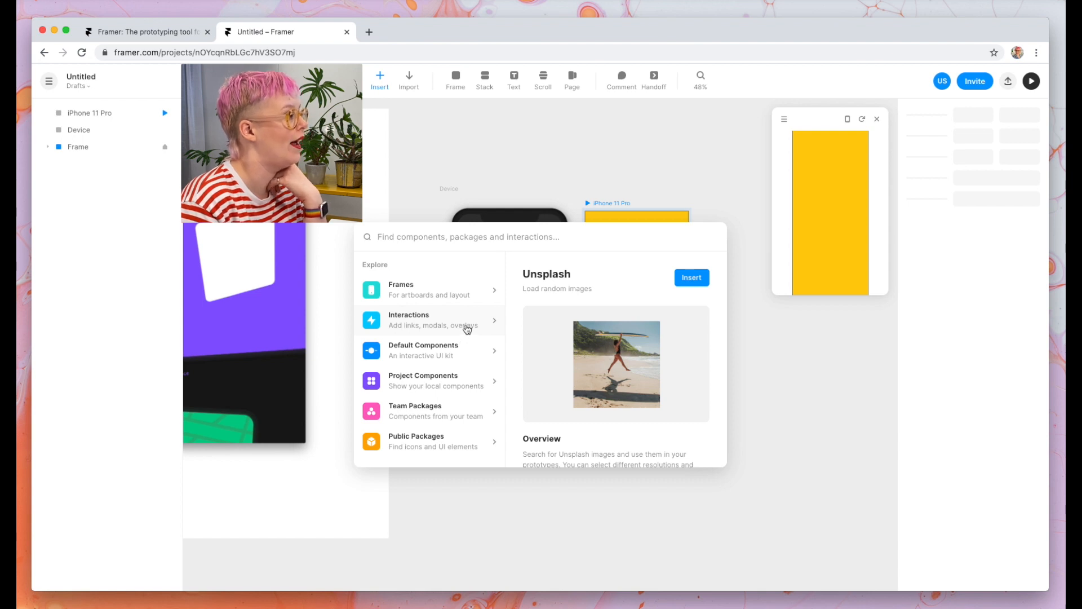
pyautogui.click(732, 206)
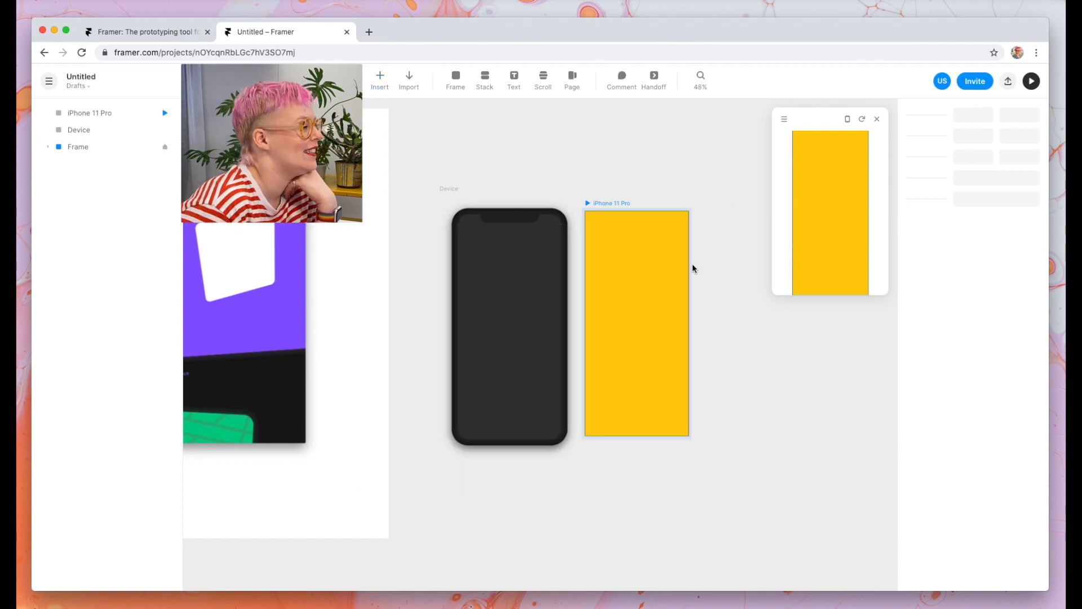
# - Draw a rectangular frame inside the yellow iPhone frame, about 313 × 111 in size and placed near its bottom edge
pyautogui.scroll(5, 635, 223)
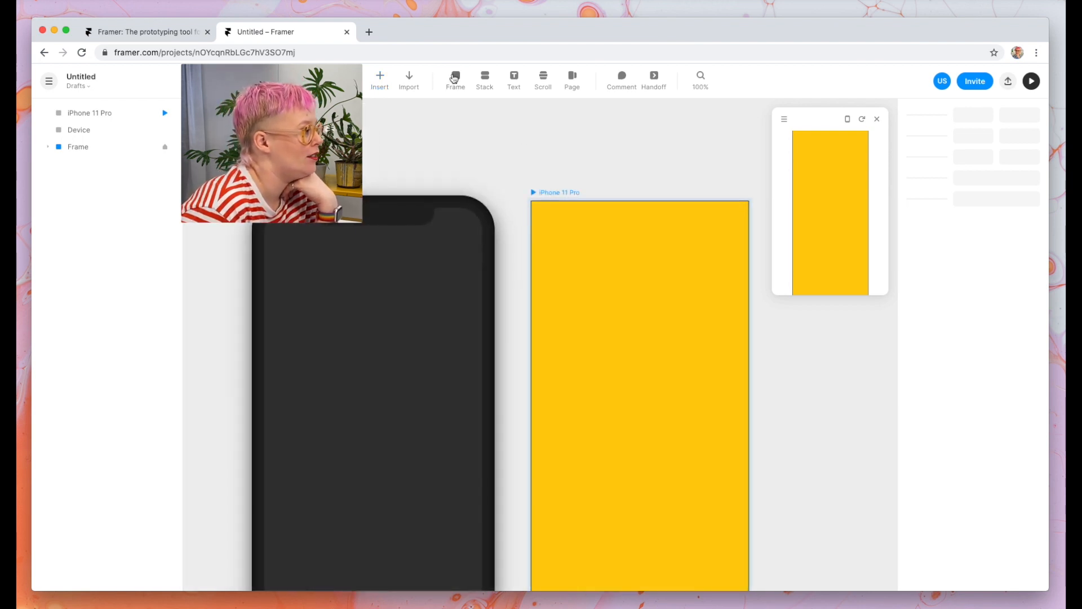
pyautogui.click(455, 78)
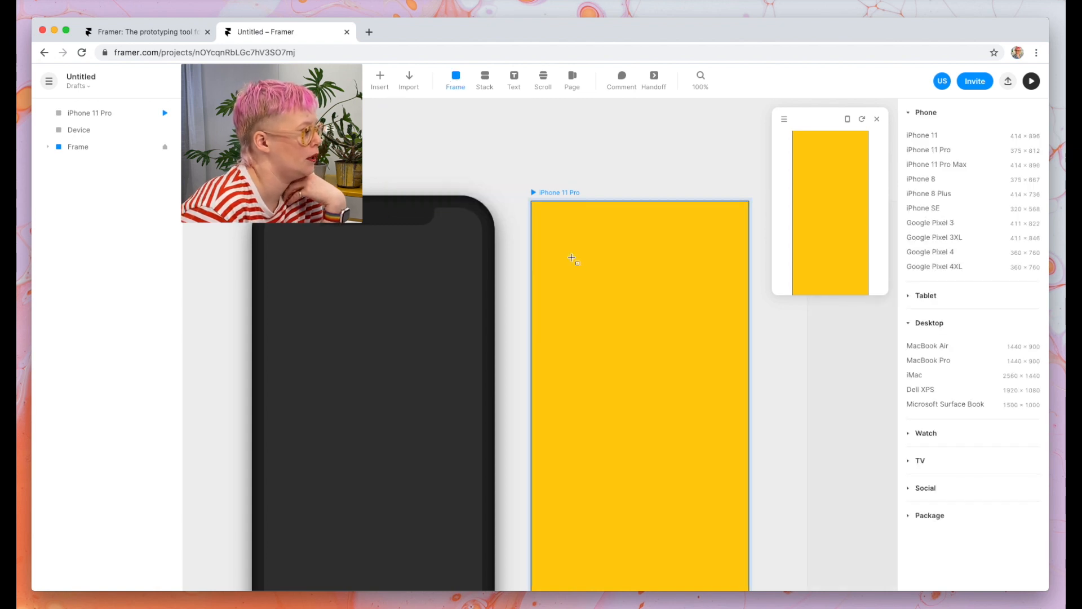
pyautogui.moveTo(589, 254)
pyautogui.mouseDown()
pyautogui.moveTo(690, 317)
pyautogui.moveTo(625, 264)
pyautogui.moveTo(669, 372)
pyautogui.moveTo(664, 455)
pyautogui.mouseUp()
pyautogui.scroll(-5, 664, 455)
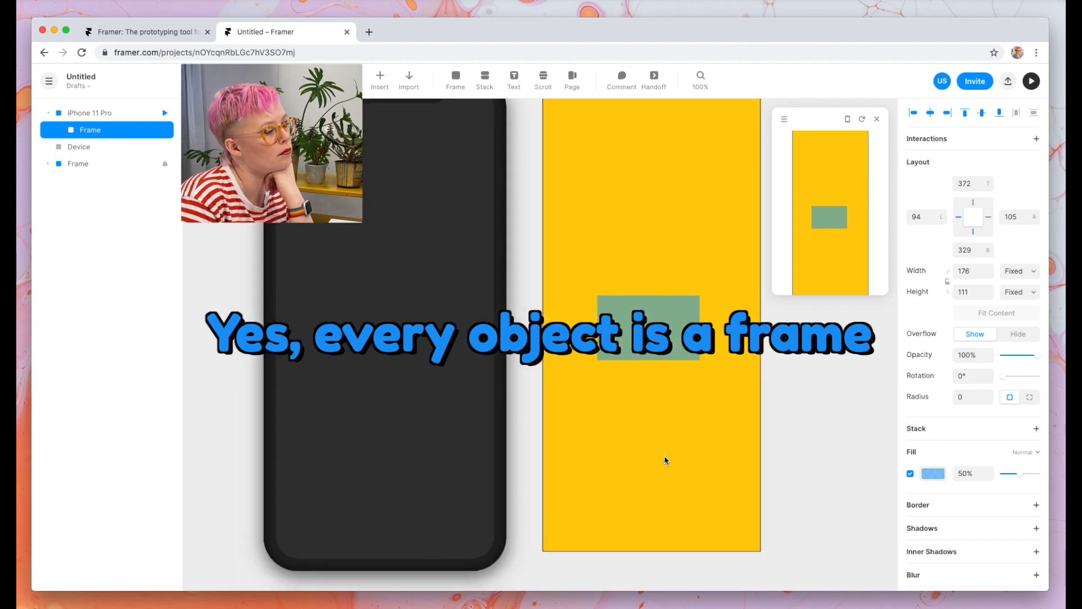
pyautogui.hscroll(2, 665, 455)
pyautogui.moveTo(631, 316); pyautogui.dragTo(596, 485)
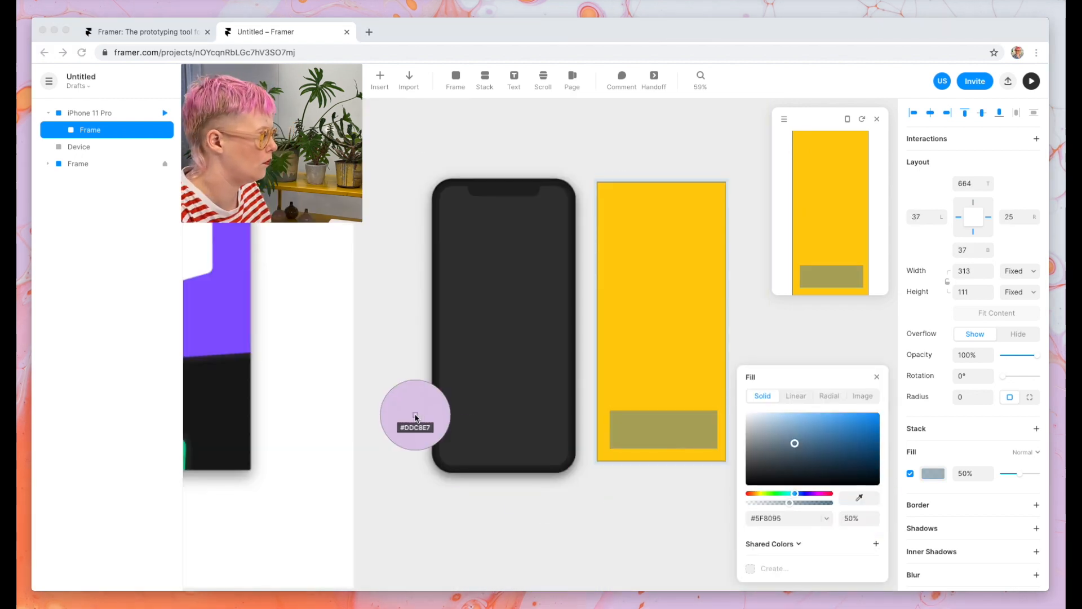
# - Try to sample the new rectangle's fill color from the homepage screenshot with the eyedropper
pyautogui.press('Escape')
pyautogui.scroll(-5, 591, 464)
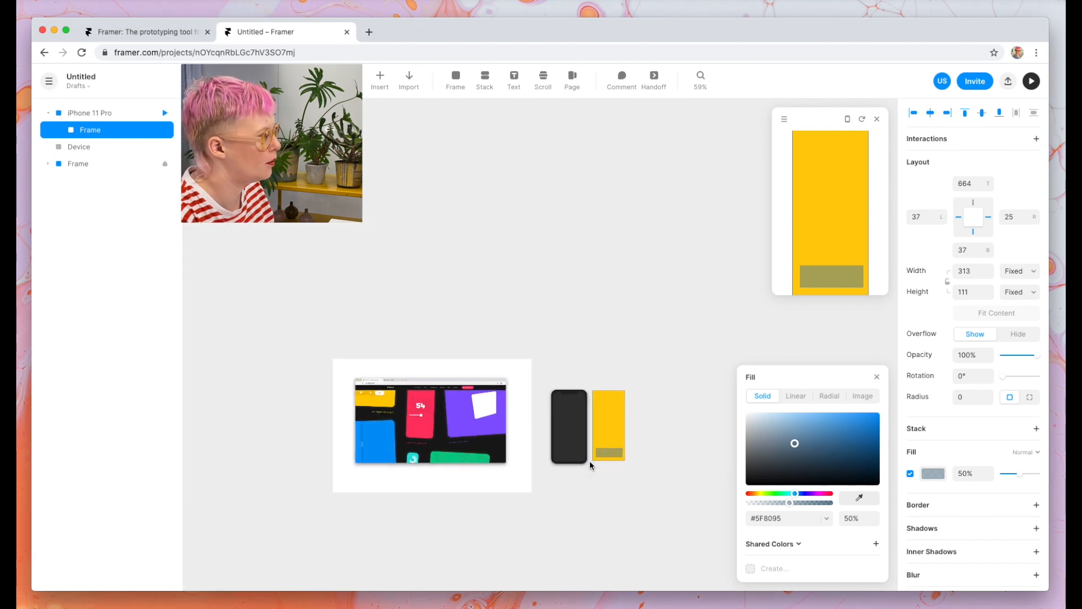
pyautogui.scroll(5, 592, 462)
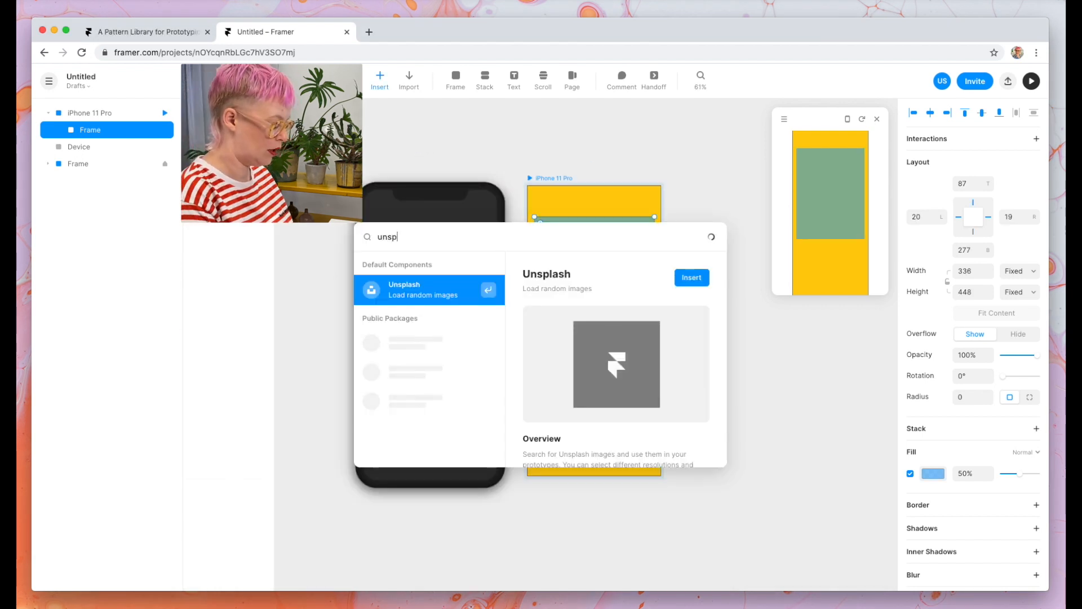
# - Insert an Unsplash component into the 336 × 448 frame and enlarge the floating preview
pyautogui.write('l')
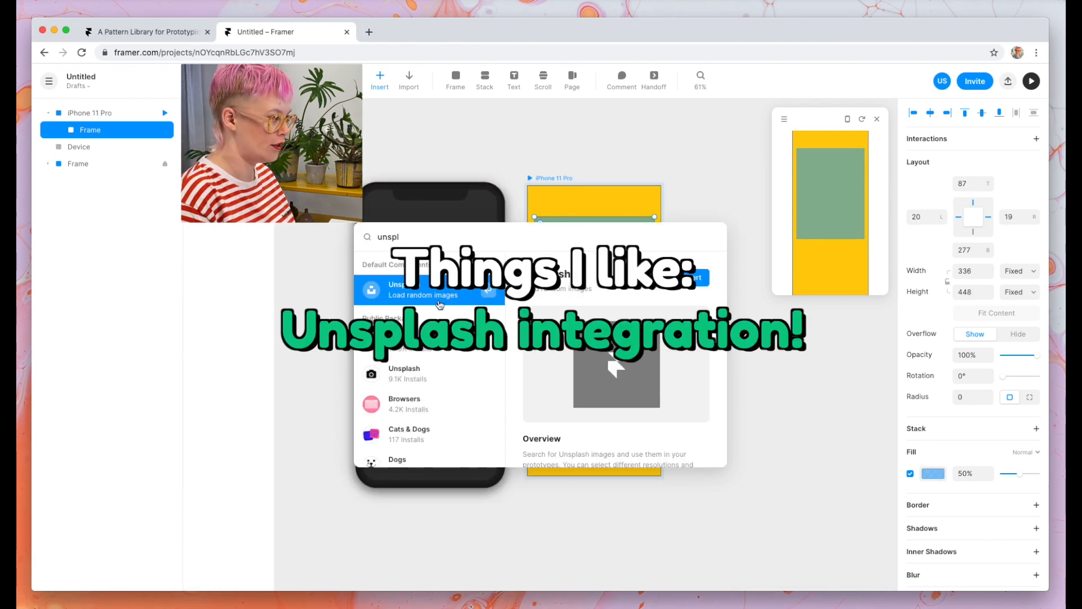
pyautogui.click(689, 287)
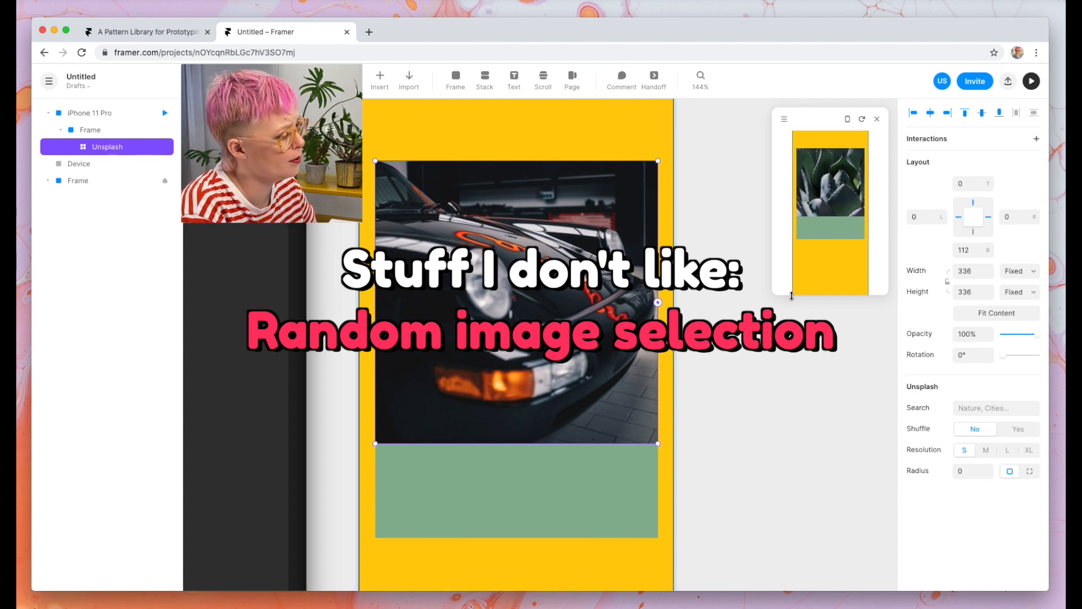
pyautogui.moveTo(792, 295); pyautogui.dragTo(794, 369)
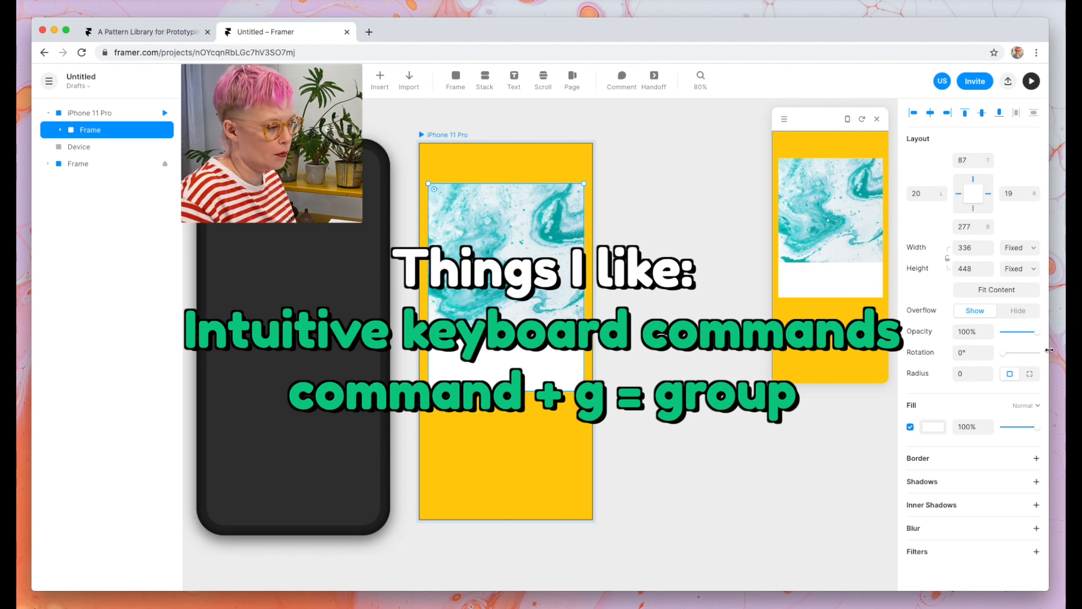
# - Set the white card frame's corner radius to 10
pyautogui.write('10')
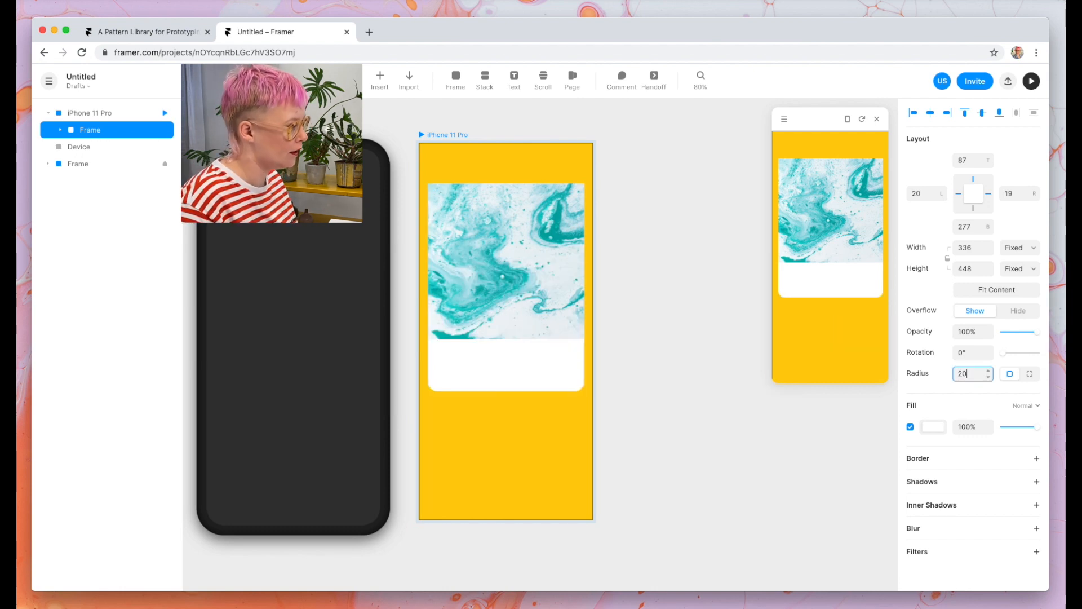
pyautogui.hotkey('shift', 'Down')
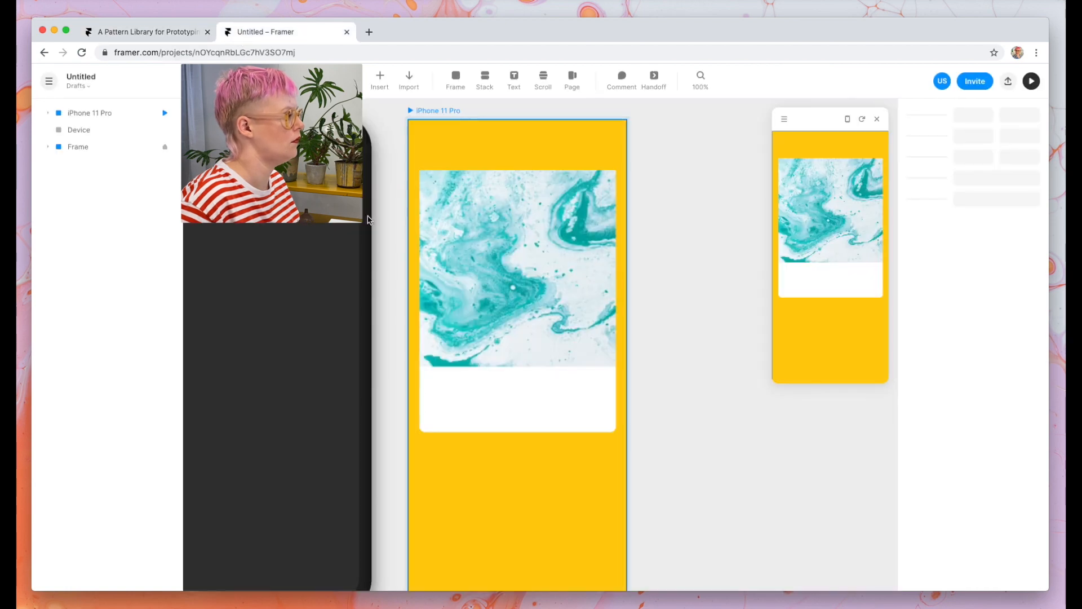
# - Set the typeface of the "Spilled paint!" caption to Fredoka One
pyautogui.click(499, 278)
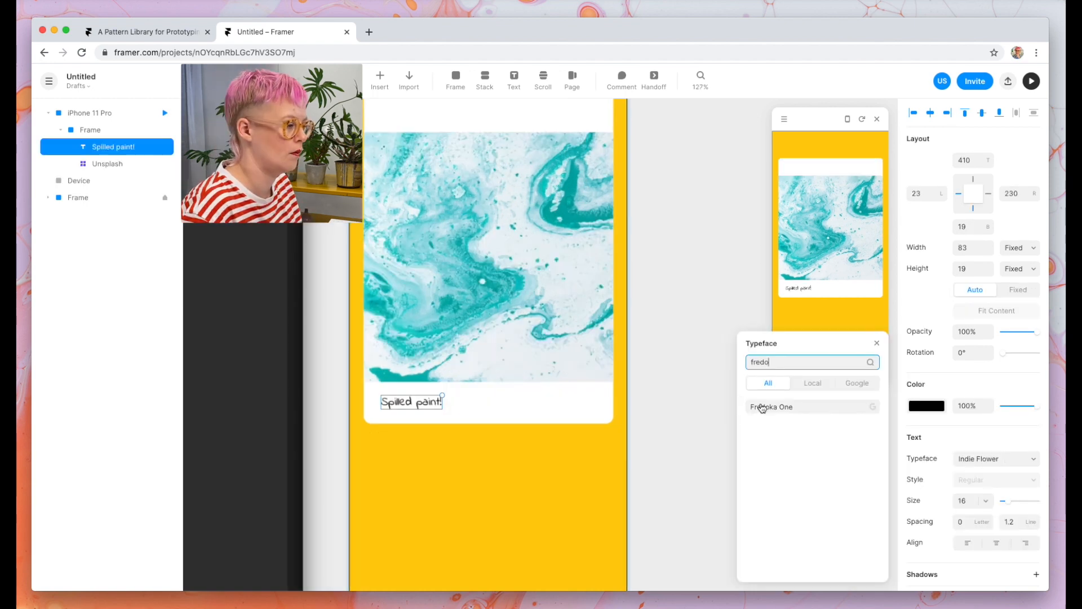
pyautogui.click(776, 408)
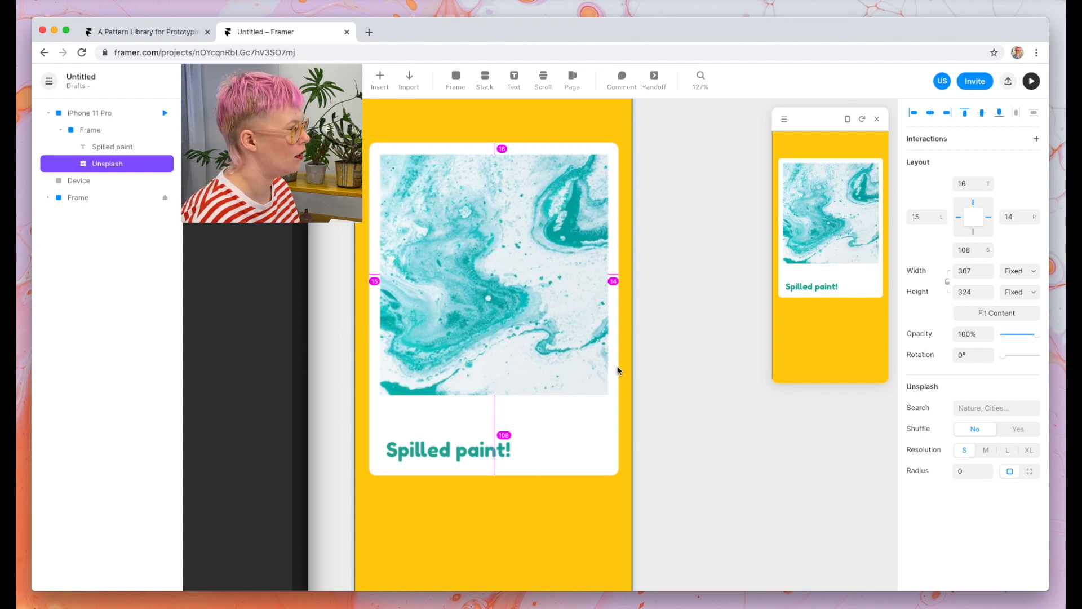
# - Nudge the Unsplash image to 14 from the white card's left edge and 14 from its top edge
pyautogui.hotkey('alt', 'Left')
pyautogui.hotkey('alt', 'Up')
pyautogui.hotkey('alt', 'Up')
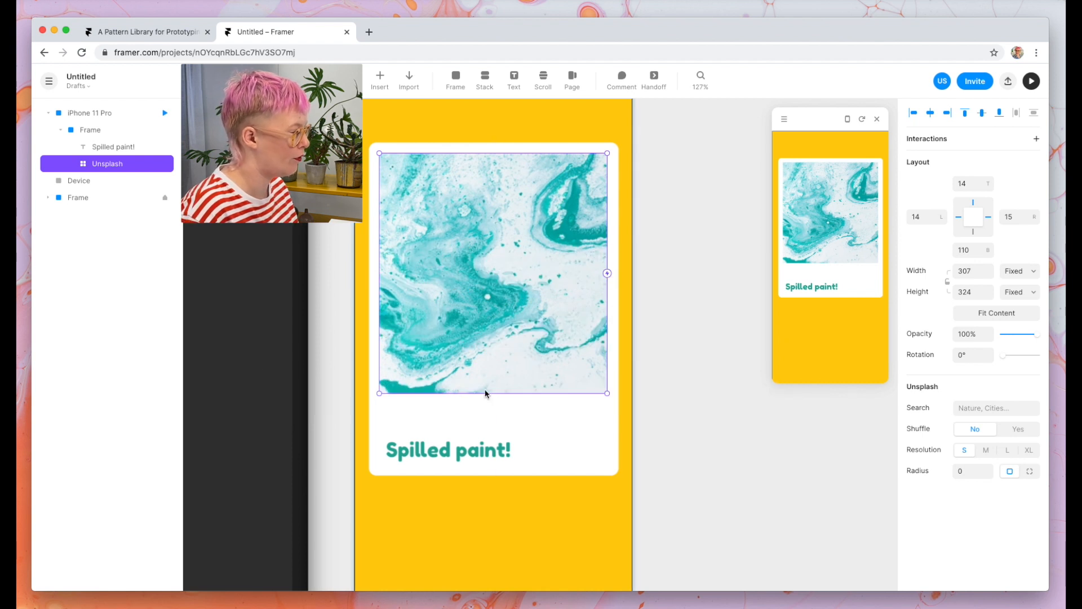
# - Move the "Spilled paint!" caption up just below the image and shorten the white card to a height of 402
pyautogui.click(447, 452)
pyautogui.hotkey('shift', 'Up')
pyautogui.hotkey('shift', 'Up')
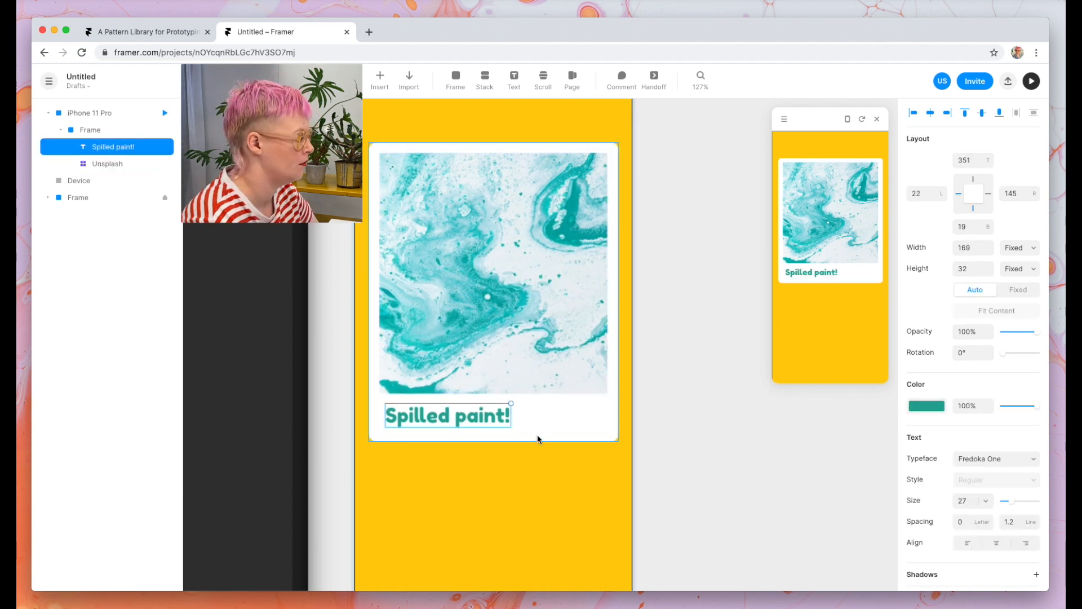
# - Try shrinking the white card's height to 161 to test how its contents respond, undo it, and check the image's layout pins
pyautogui.click(573, 434)
pyautogui.moveTo(572, 441); pyautogui.dragTo(617, 262)
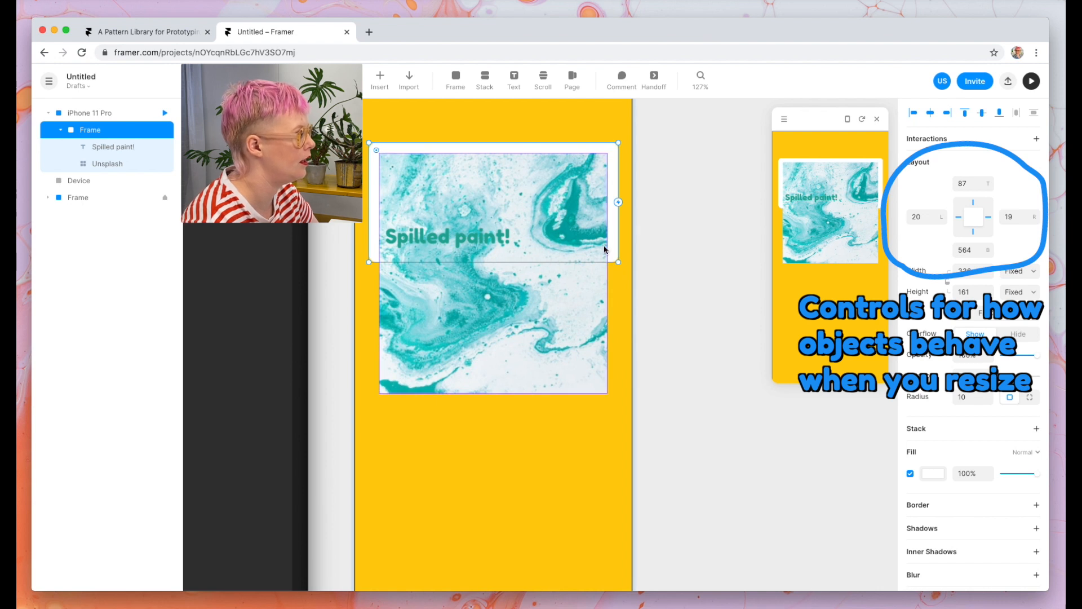
pyautogui.press('super+z')
pyautogui.click(580, 288)
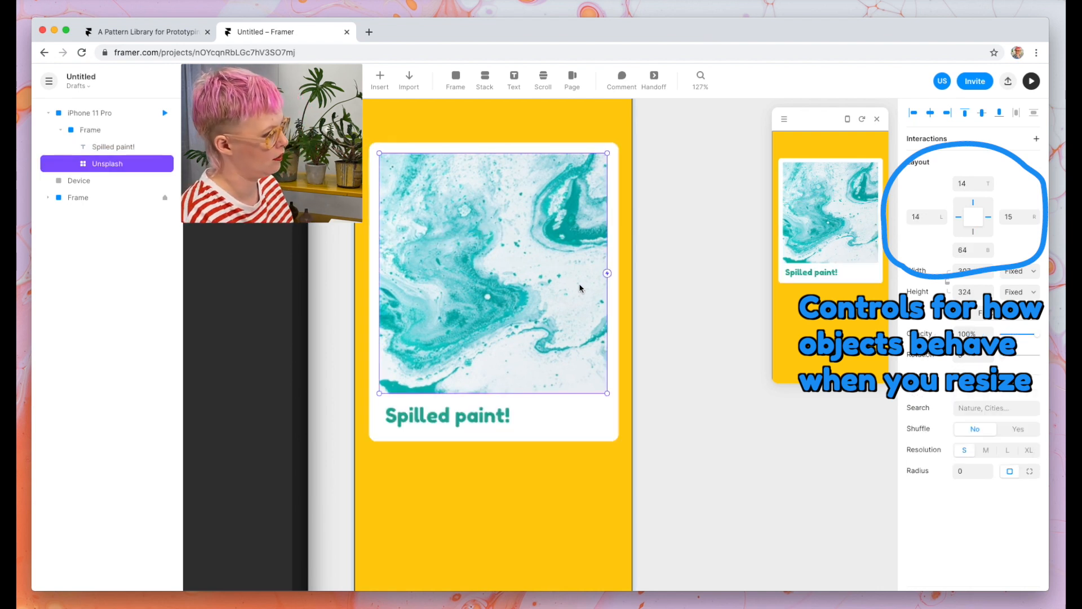
pyautogui.click(599, 405)
pyautogui.moveTo(598, 441); pyautogui.dragTo(616, 401)
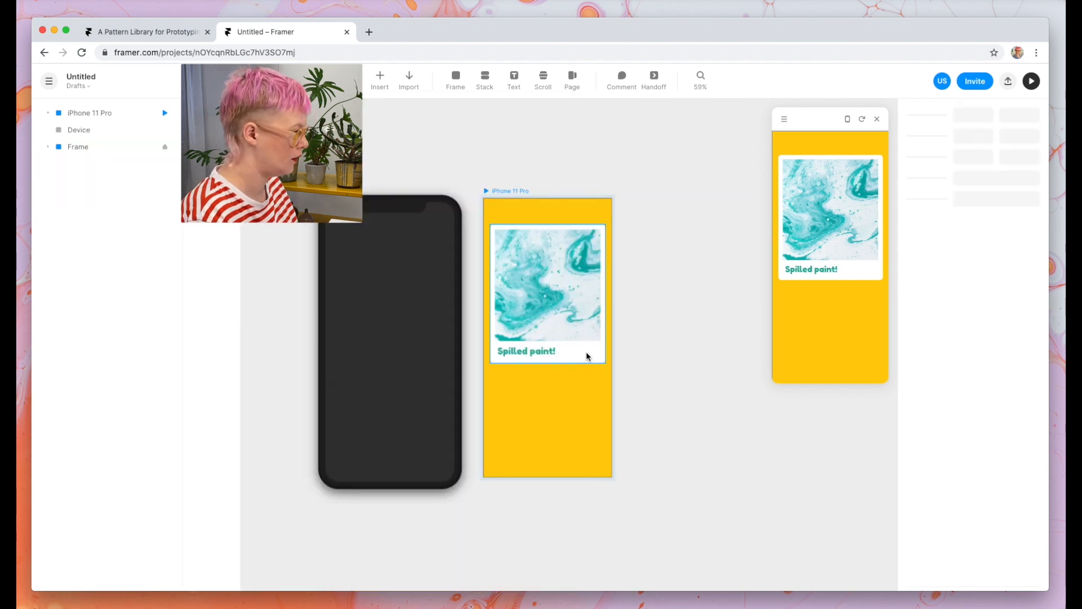
# - Duplicate the "Spilled paint!" card and place the copy outside the iPhone frame, beside its right edge
pyautogui.moveTo(587, 357); pyautogui.dragTo(726, 350)
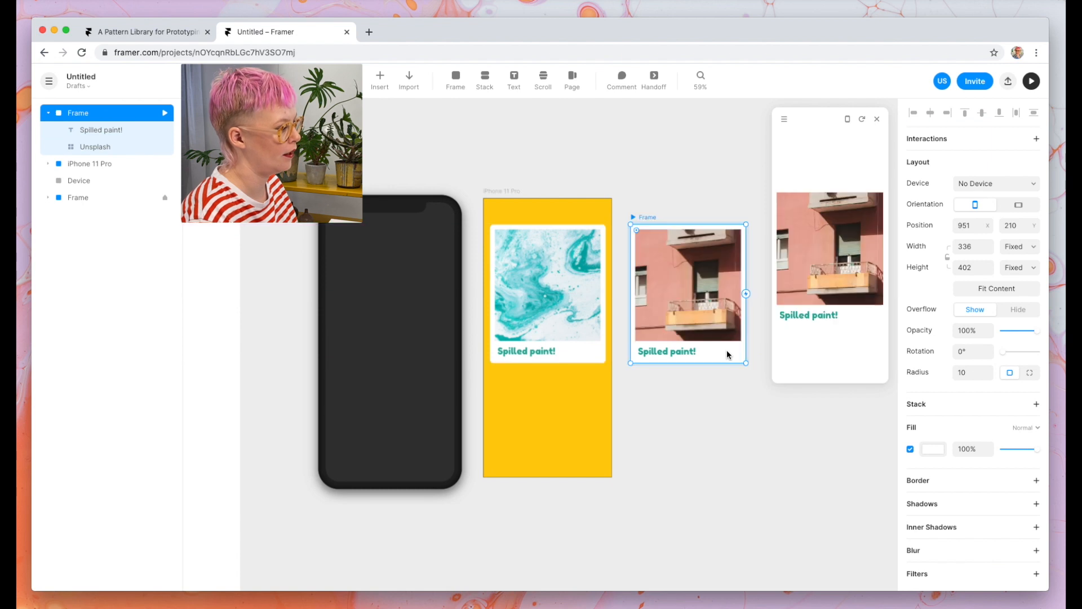
# - Duplicate the hand-image "Balcony" card at the end of the card row and try box-selecting the copied cards
pyautogui.hscroll(5, 726, 354)
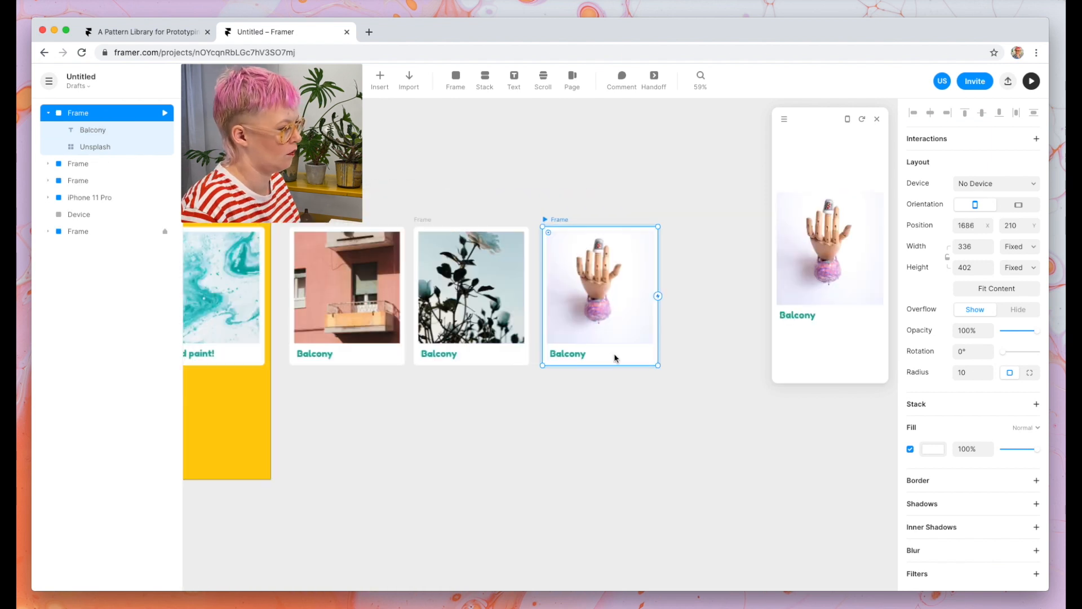
pyautogui.moveTo(614, 358); pyautogui.dragTo(741, 355)
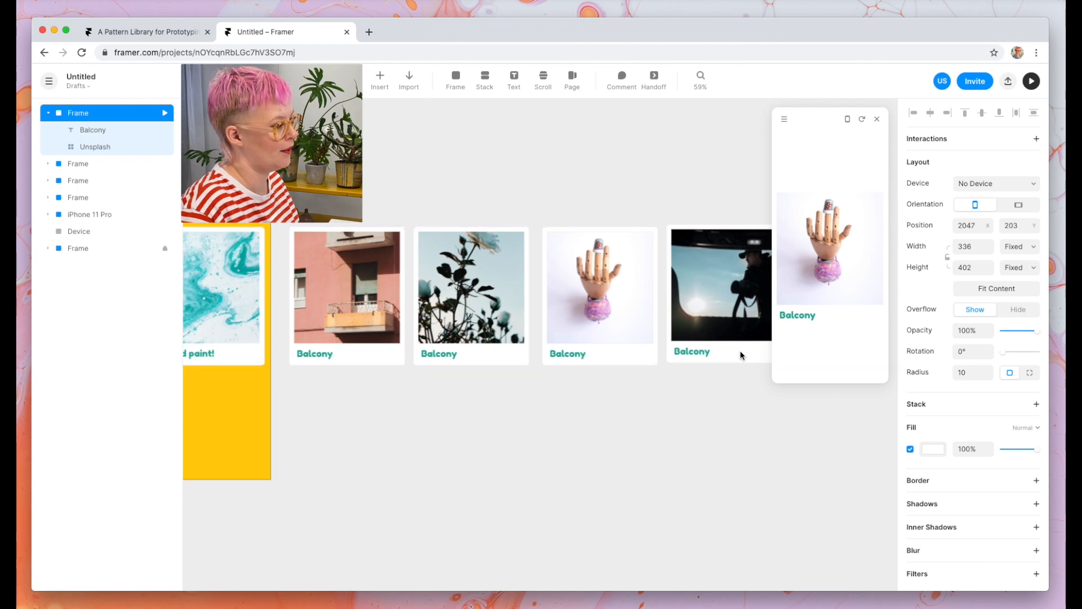
pyautogui.scroll(-1, 687, 343)
pyautogui.moveTo(746, 391); pyautogui.dragTo(415, 275)
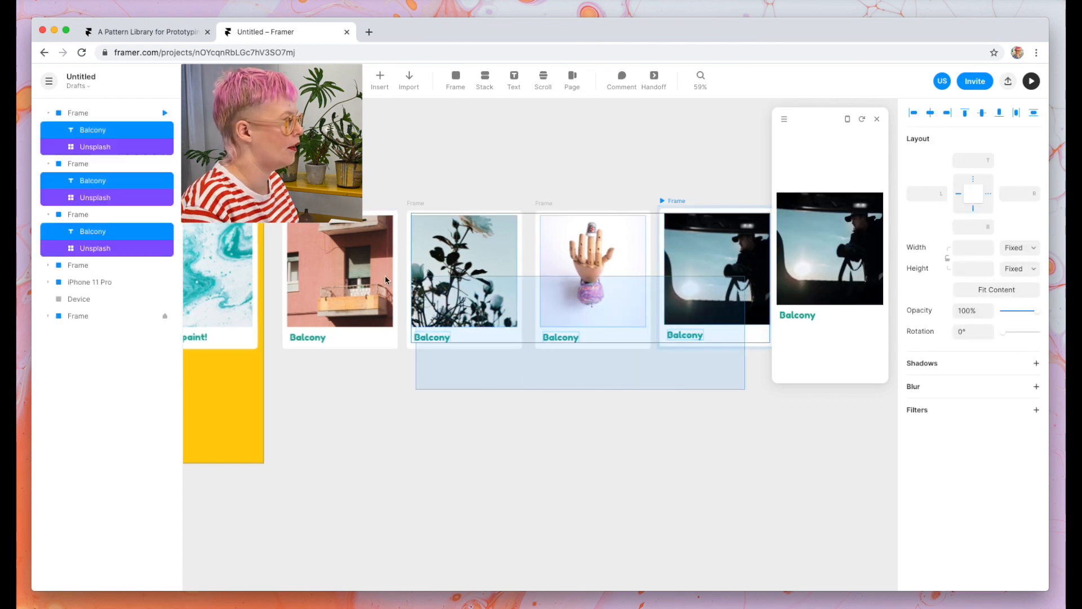
# - Try selecting the whole photographer-image card instead of its Unsplash image and moving it slightly away from the "Roses" card
pyautogui.scroll(5, 597, 368)
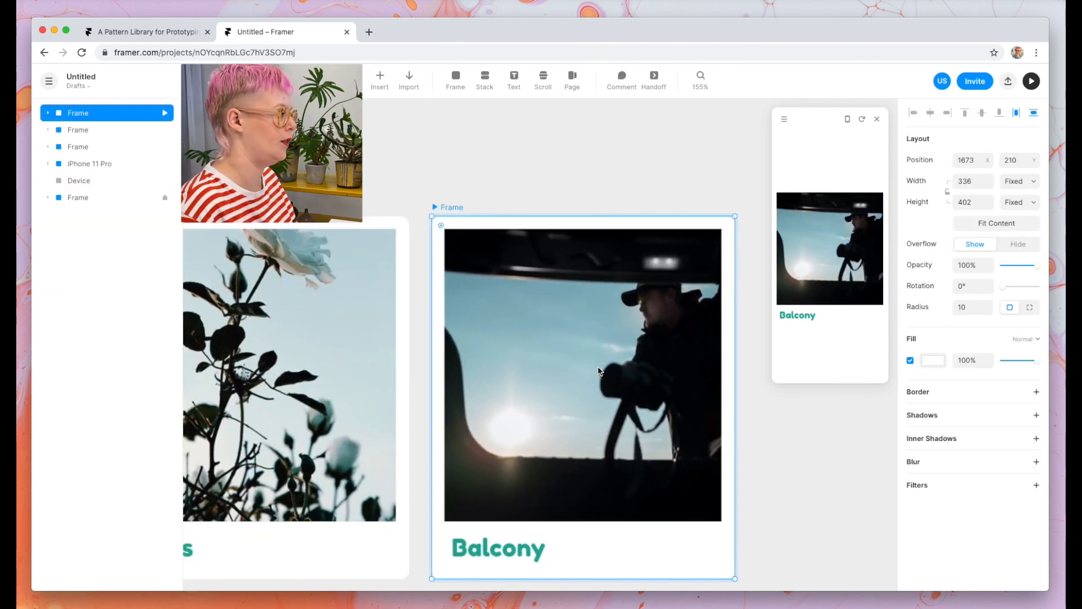
pyautogui.scroll(-8, 599, 370)
pyautogui.click(650, 509)
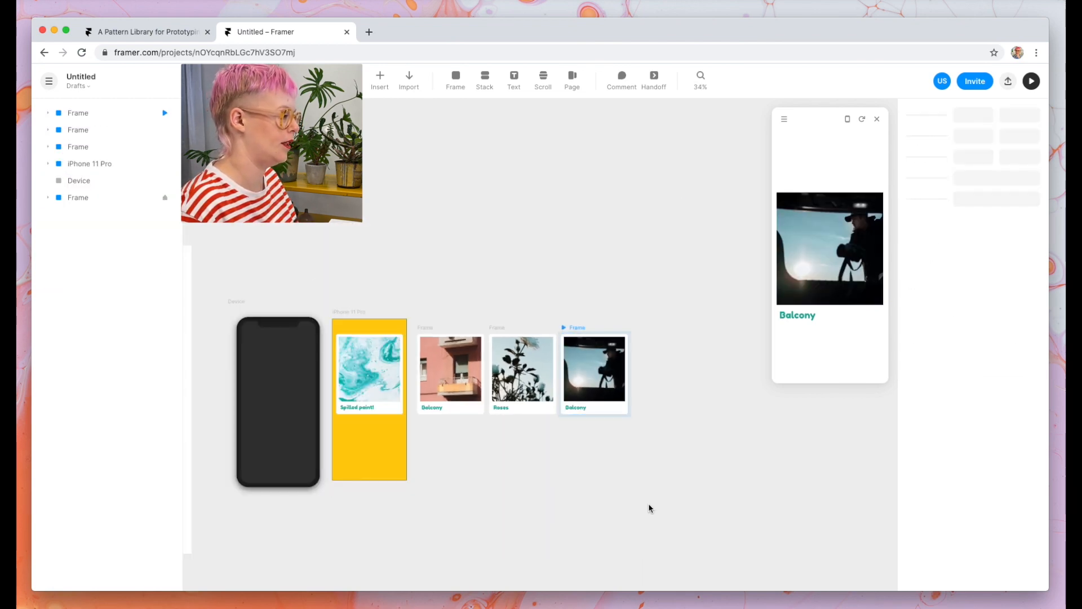
pyautogui.click(602, 387)
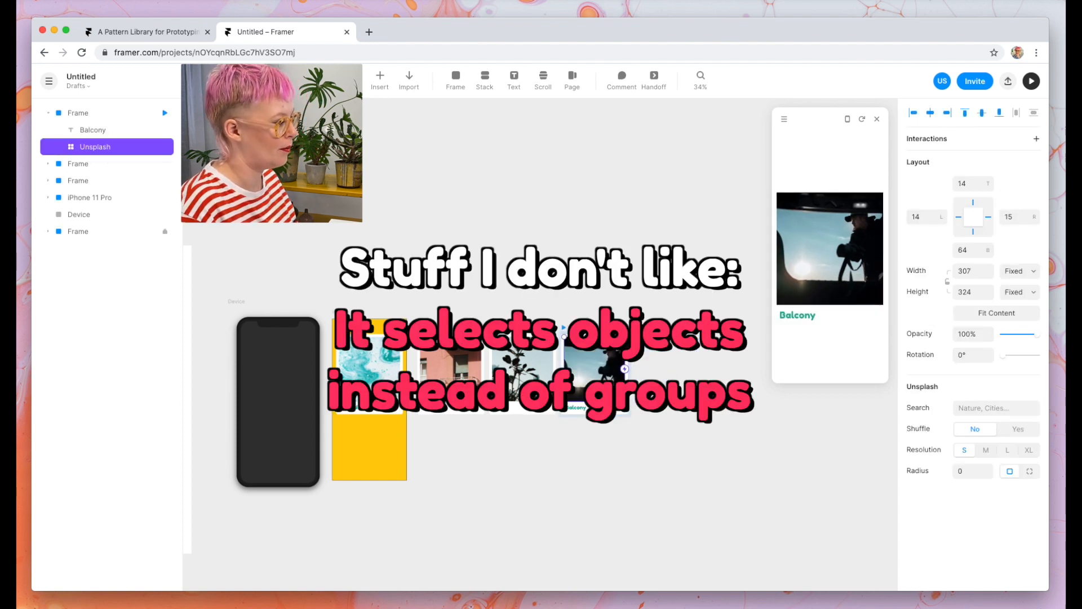
pyautogui.click(603, 271)
pyautogui.moveTo(682, 432); pyautogui.dragTo(560, 316)
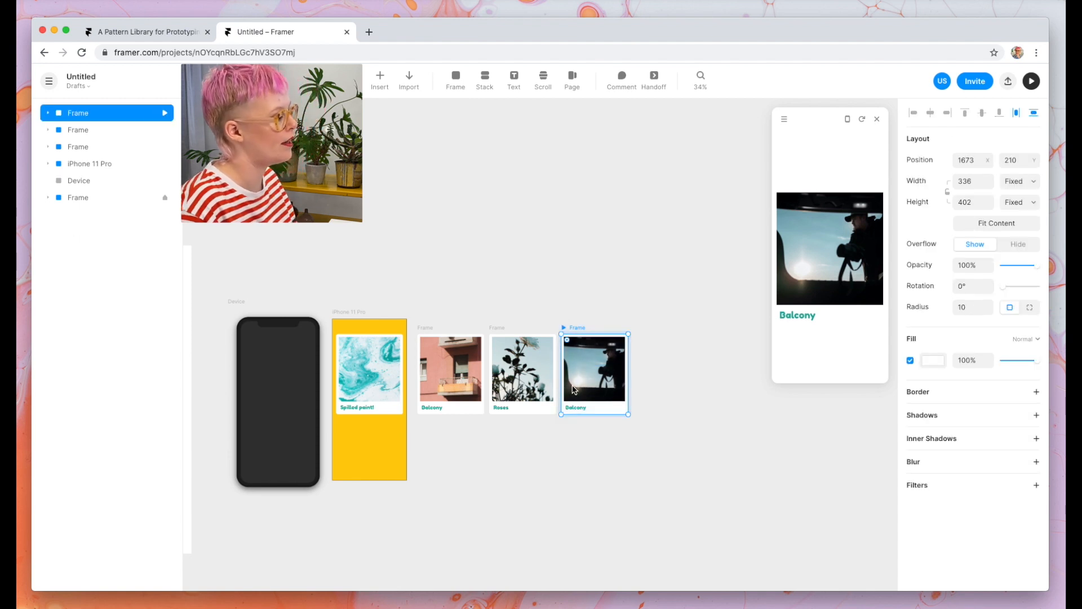
pyautogui.moveTo(574, 389); pyautogui.dragTo(602, 389)
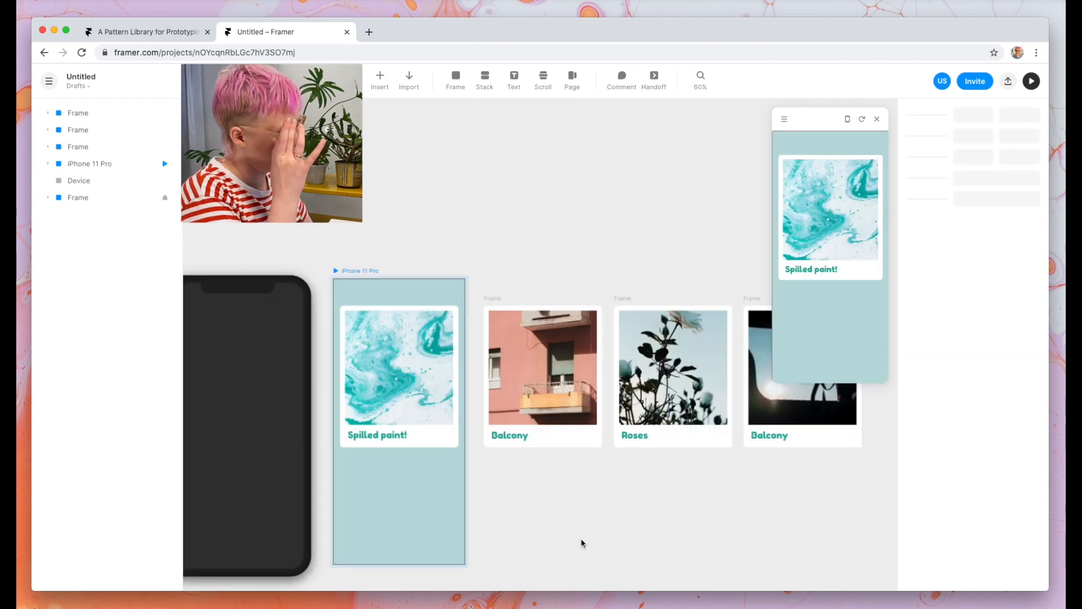
# - Draw a Page component about 375 × 430 over the iPhone's "Spilled paint!" card and connect it to the outside "Balcony" card
pyautogui.click(373, 404)
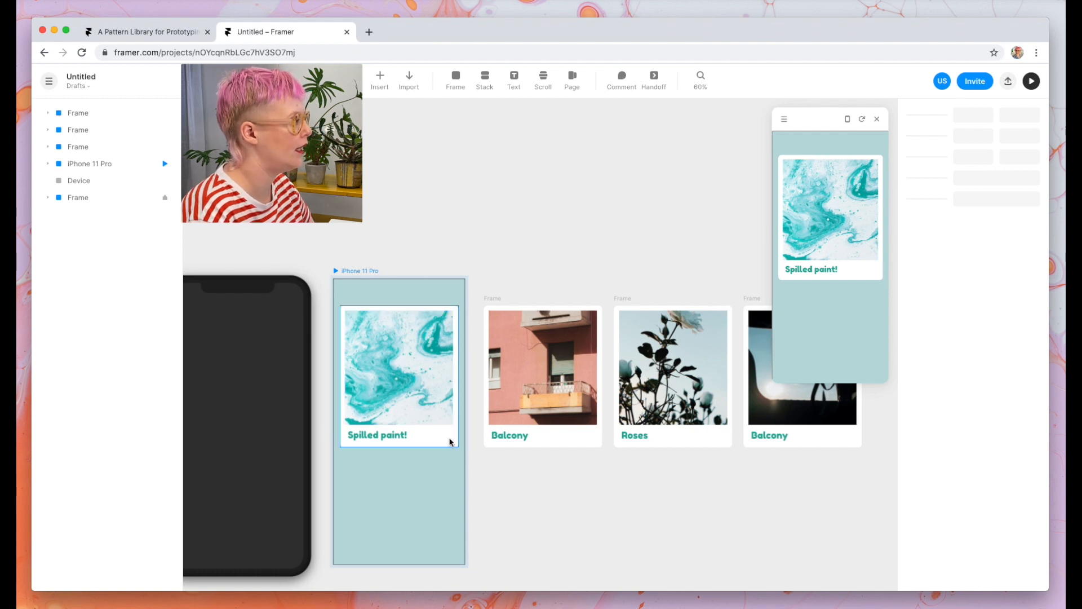
pyautogui.click(571, 83)
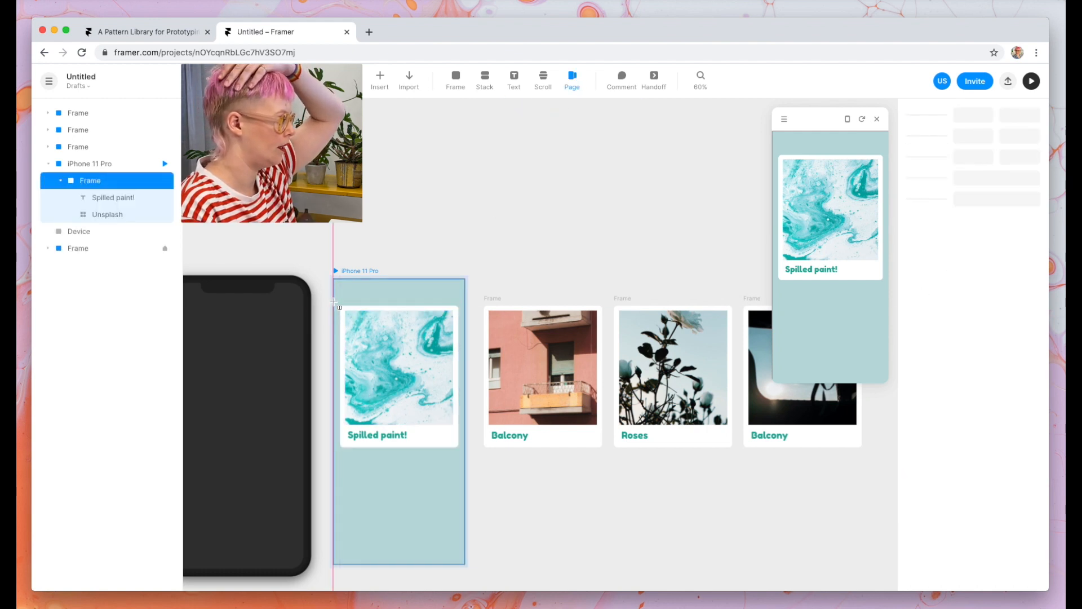
pyautogui.moveTo(333, 302); pyautogui.dragTo(468, 454)
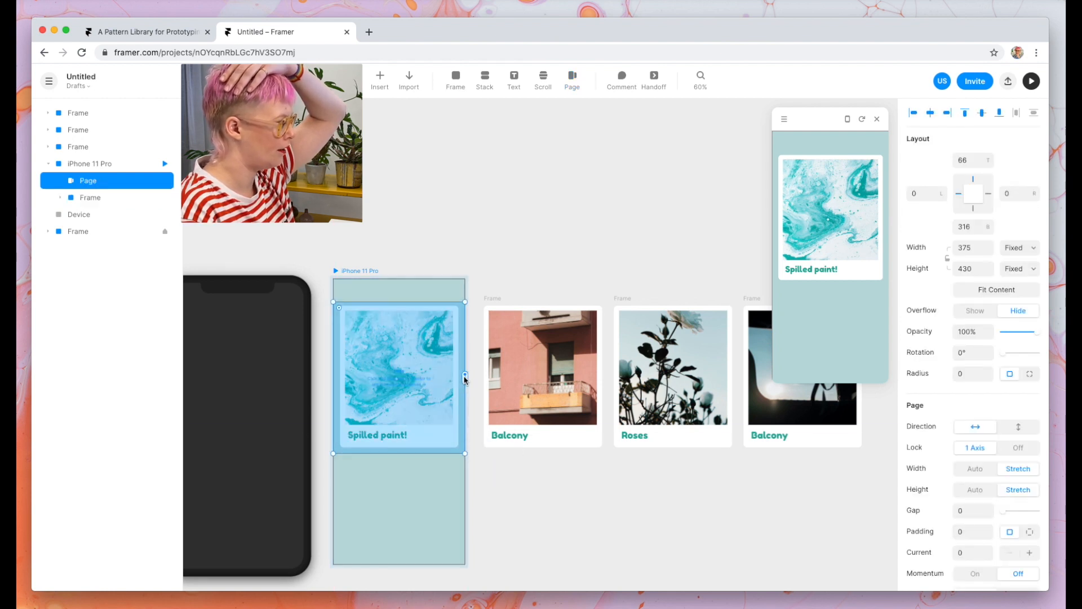
pyautogui.moveTo(466, 376); pyautogui.dragTo(535, 375)
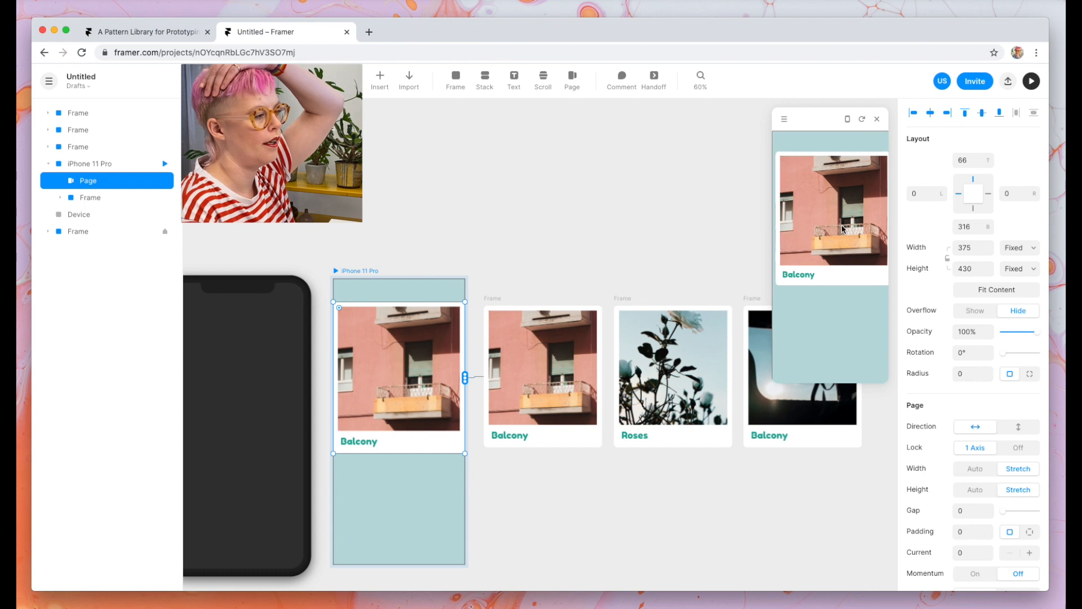
# - Test swiping the page in the preview and inspect the original card's layer inside the iPhone frame
pyautogui.moveTo(866, 240); pyautogui.dragTo(716, 242)
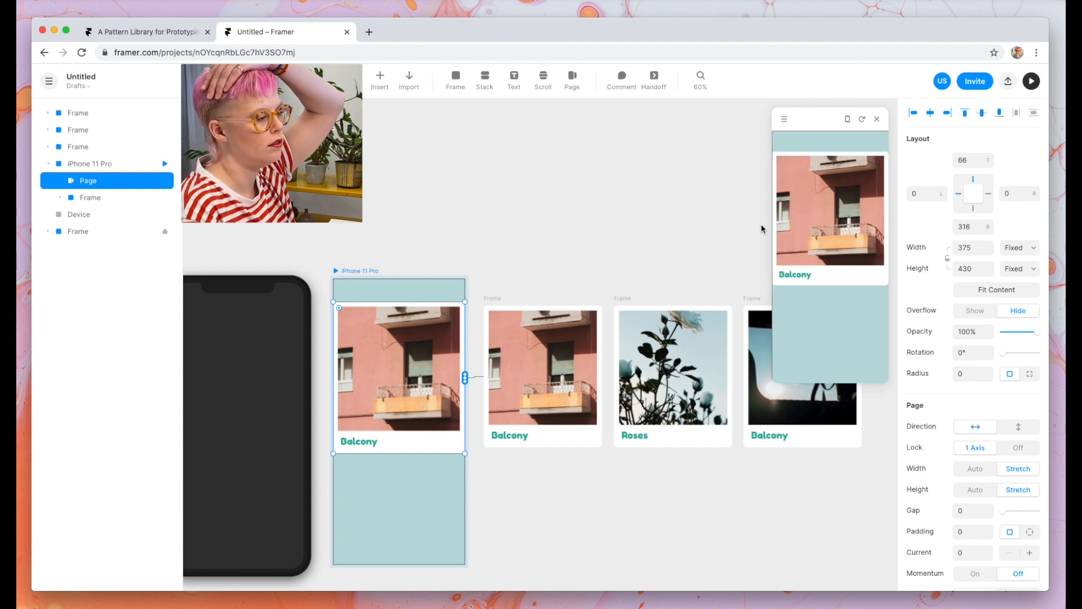
pyautogui.moveTo(806, 228)
pyautogui.mouseDown()
pyautogui.moveTo(876, 230)
pyautogui.moveTo(805, 248)
pyautogui.mouseUp()
pyautogui.scroll(-5, 527, 301)
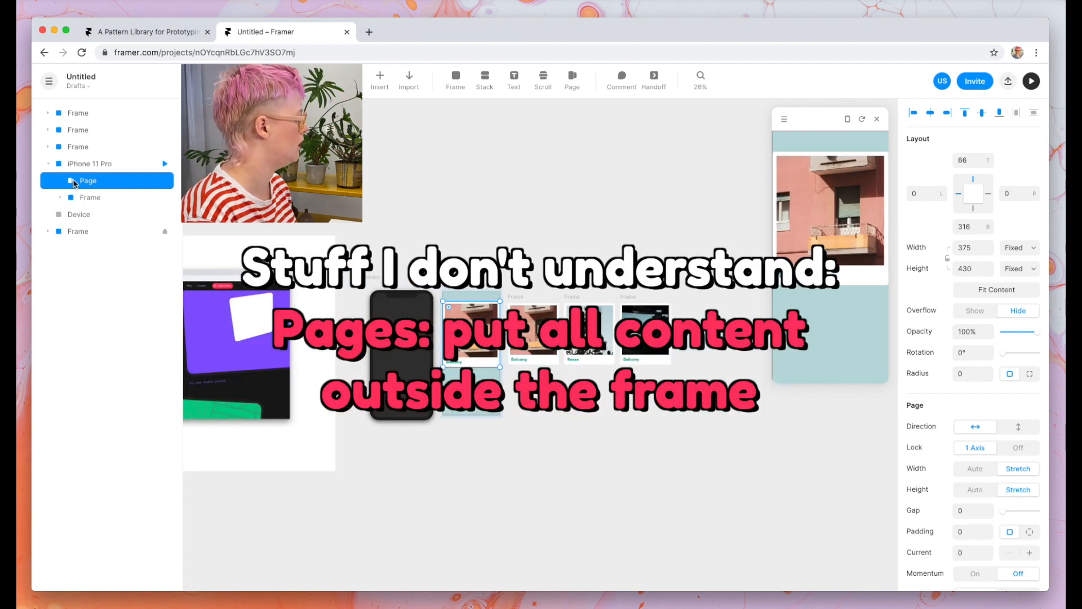
pyautogui.click(88, 200)
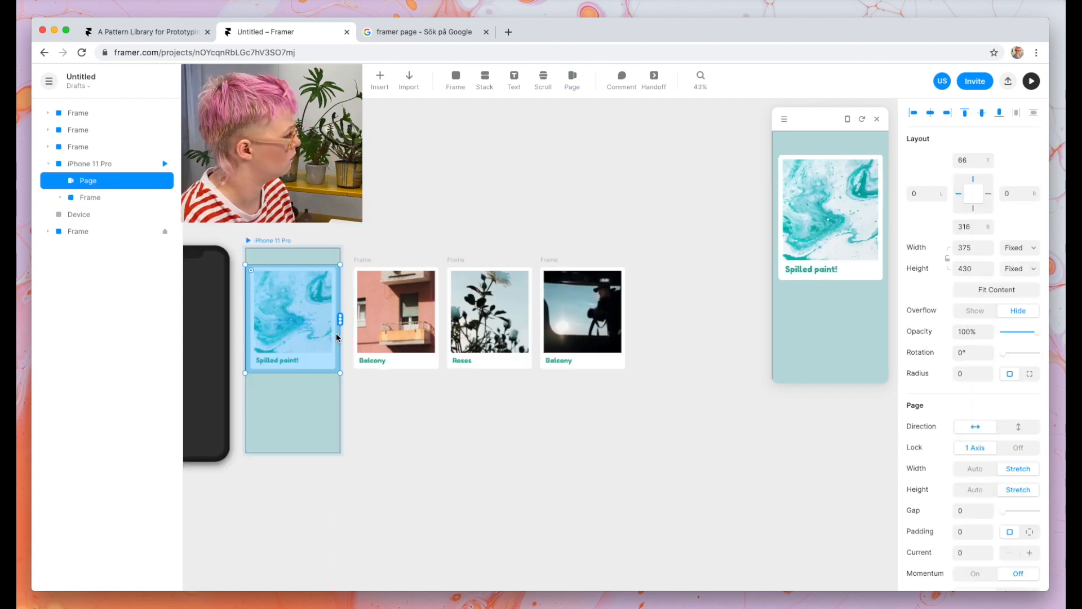
# - Connect the page to the cards outside the iPhone frame and spread those cards apart on the canvas
pyautogui.moveTo(340, 320); pyautogui.dragTo(581, 318)
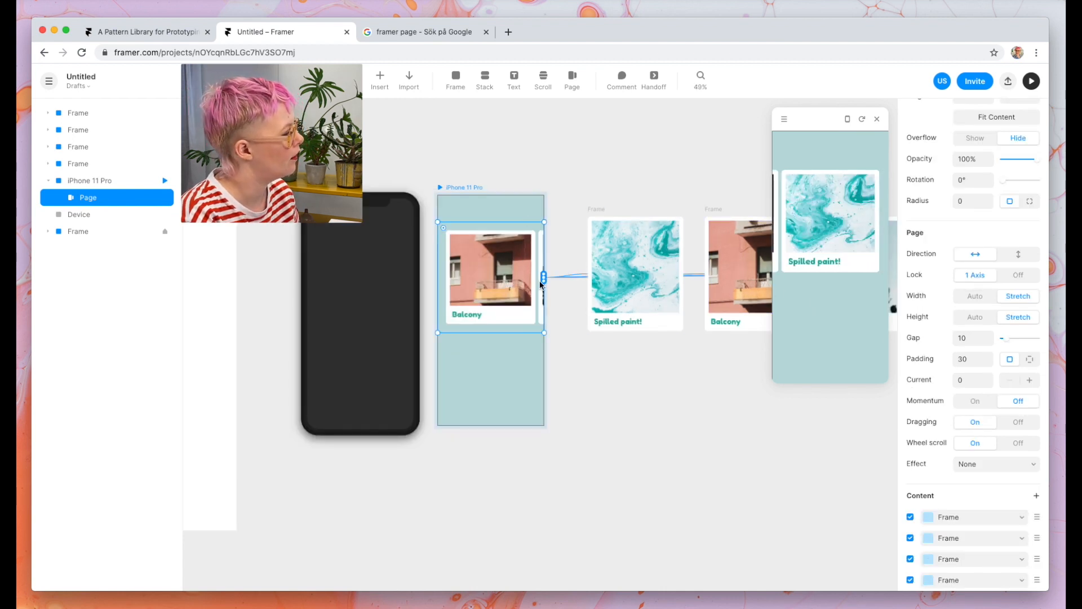
pyautogui.moveTo(544, 281)
pyautogui.mouseDown()
pyautogui.moveTo(532, 329)
pyautogui.moveTo(518, 263)
pyautogui.moveTo(529, 321)
pyautogui.mouseUp()
pyautogui.hscroll(3, 544, 284)
pyautogui.scroll(-5, 544, 282)
pyautogui.moveTo(555, 258); pyautogui.dragTo(561, 308)
pyautogui.moveTo(606, 259); pyautogui.dragTo(527, 230)
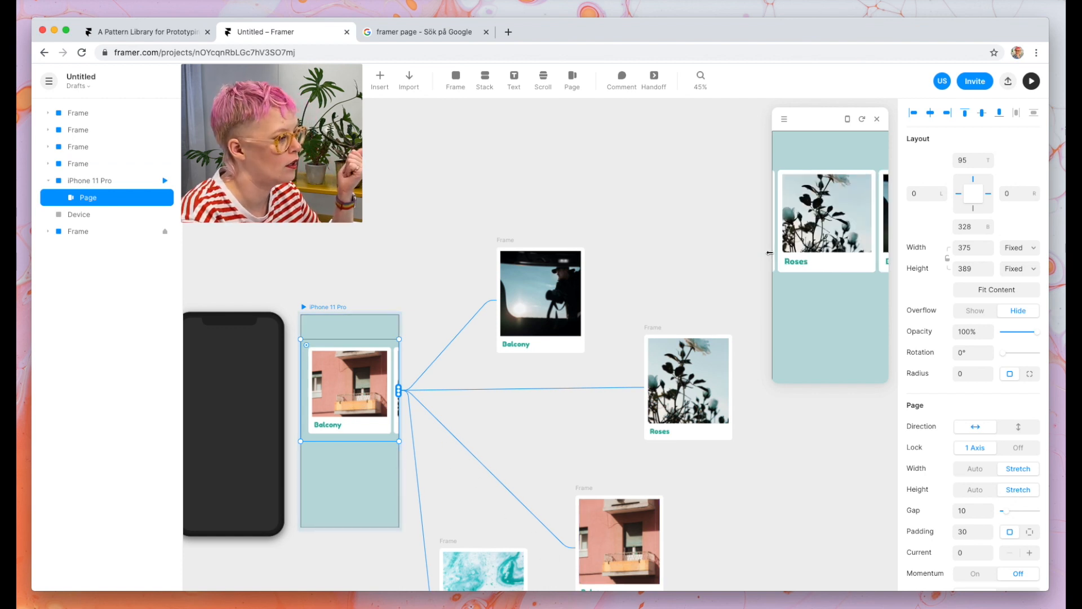
# - Move the Paint entry to the start of the page's content list and check the swiping order in the preview
pyautogui.moveTo(845, 243)
pyautogui.mouseDown()
pyautogui.moveTo(756, 251)
pyautogui.moveTo(840, 240)
pyautogui.moveTo(775, 242)
pyautogui.moveTo(812, 234)
pyautogui.mouseUp()
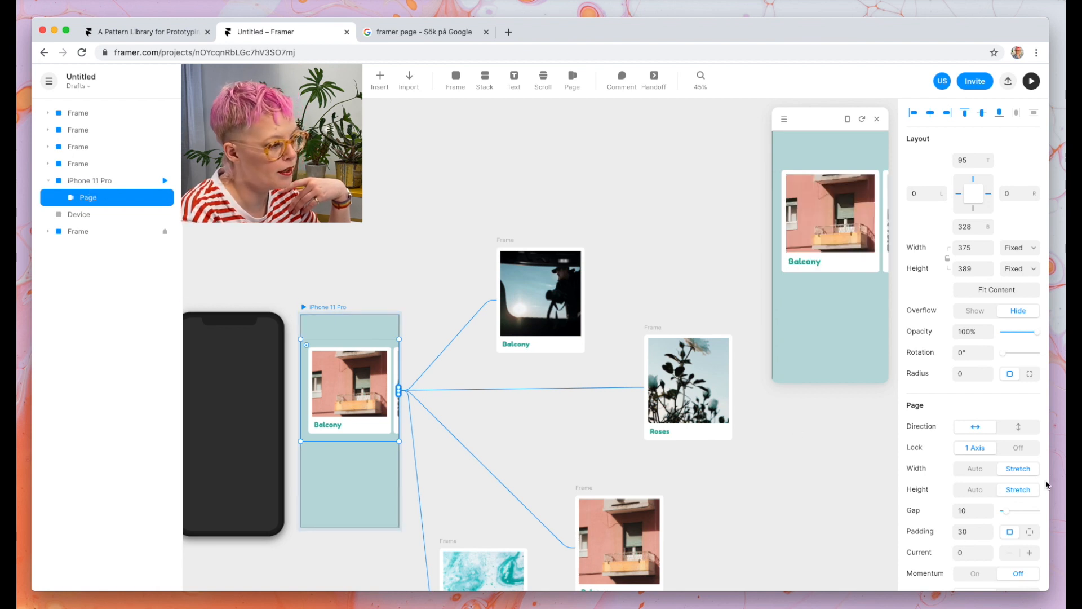
pyautogui.scroll(-10, 1043, 482)
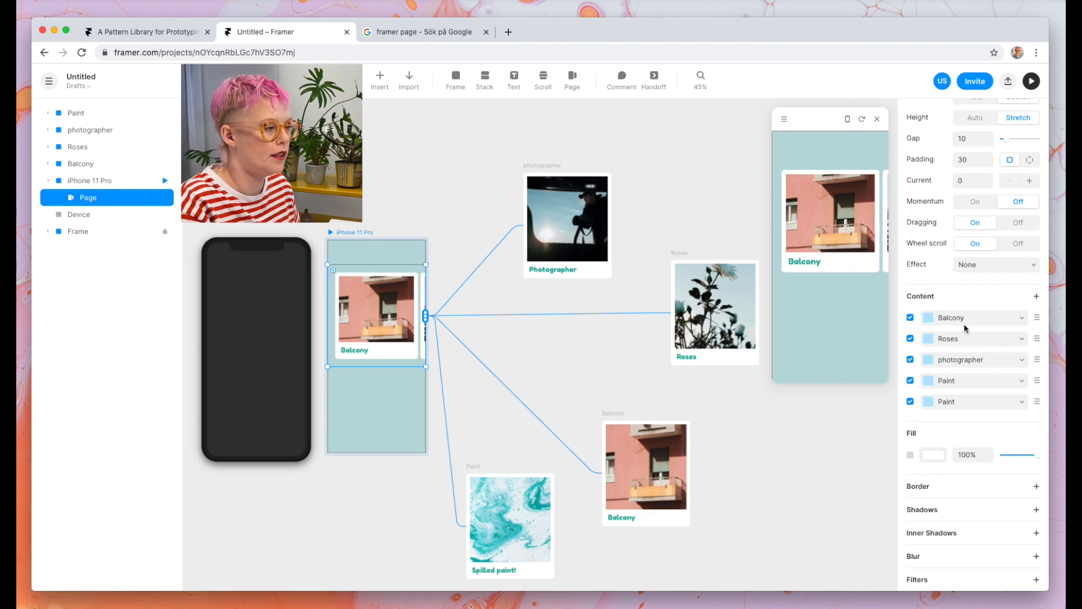
pyautogui.moveTo(1036, 383); pyautogui.dragTo(1036, 316)
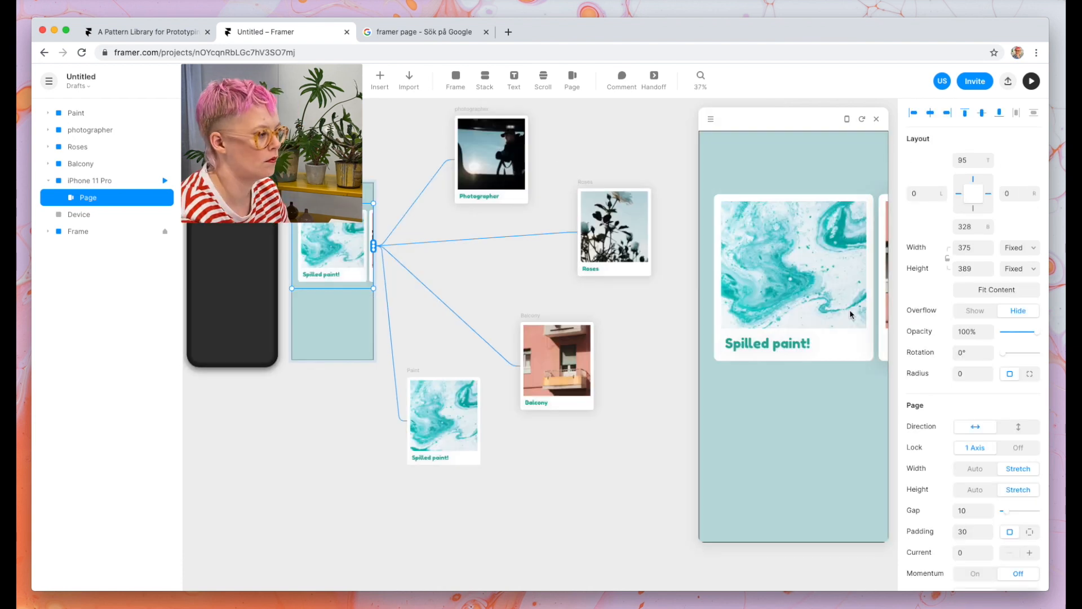
pyautogui.hscroll(3, 783, 318)
pyautogui.hscroll(-2, 783, 317)
pyautogui.hscroll(5, 783, 317)
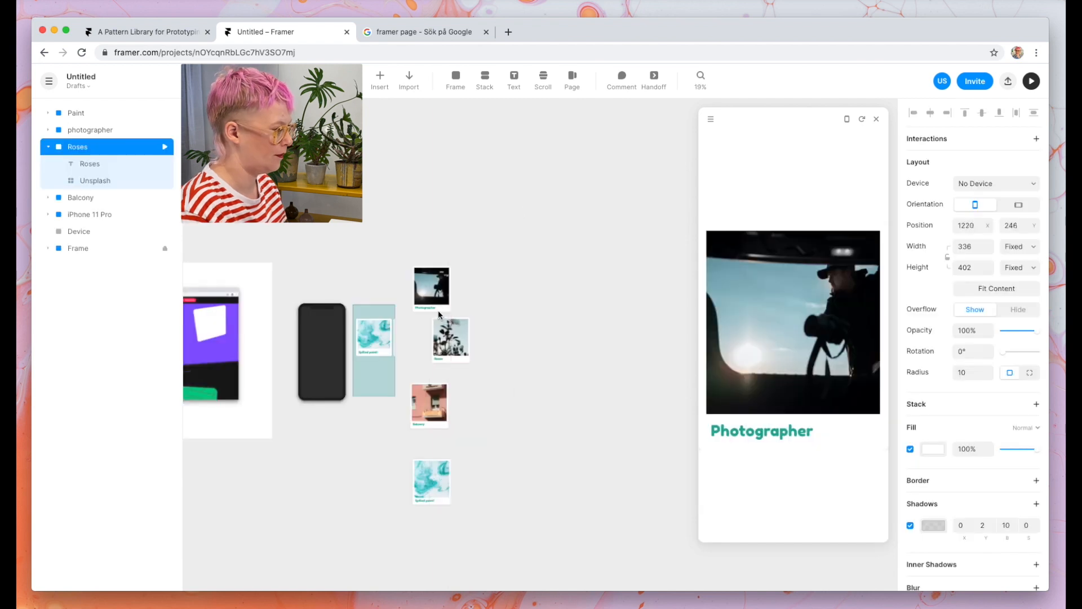
# - Line up the Roses and Paint cards in one column with the photographer and Balcony cards, and select the column
pyautogui.moveTo(438, 310); pyautogui.dragTo(418, 319)
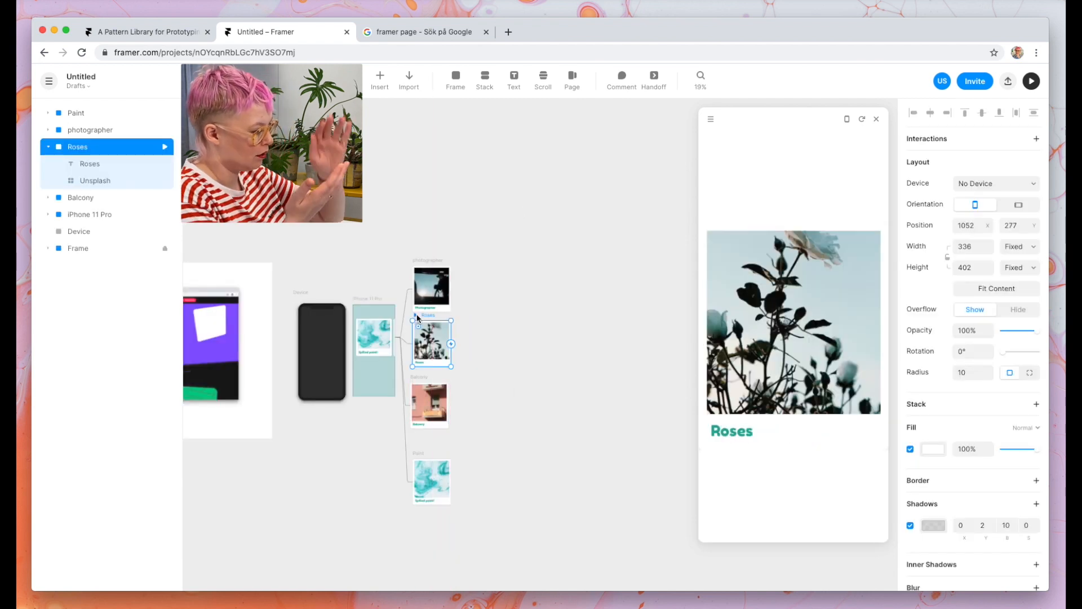
pyautogui.moveTo(428, 476); pyautogui.dragTo(419, 437)
pyautogui.moveTo(491, 563); pyautogui.dragTo(411, 256)
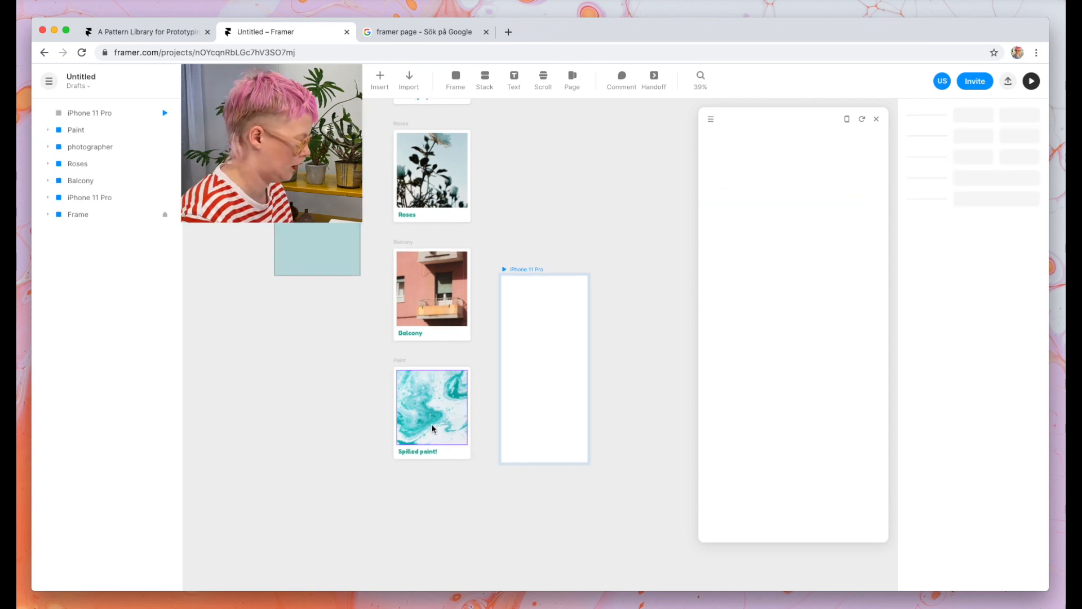
# - Try placing an Unsplash image in the blank iPhone 11 Pro frame and delete it
pyautogui.moveTo(107, 164); pyautogui.dragTo(544, 372)
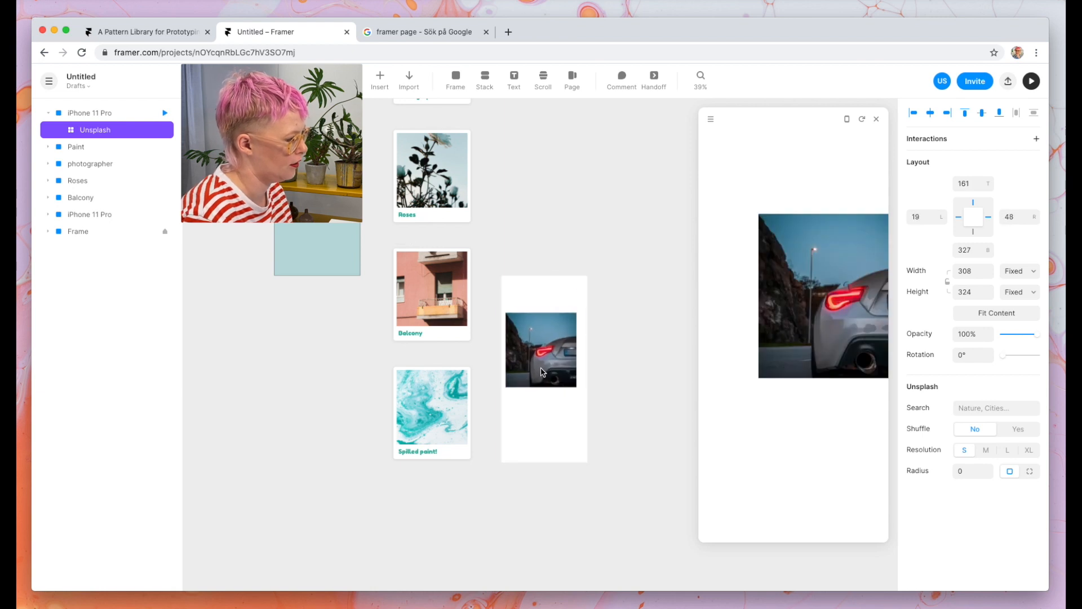
pyautogui.press('Delete')
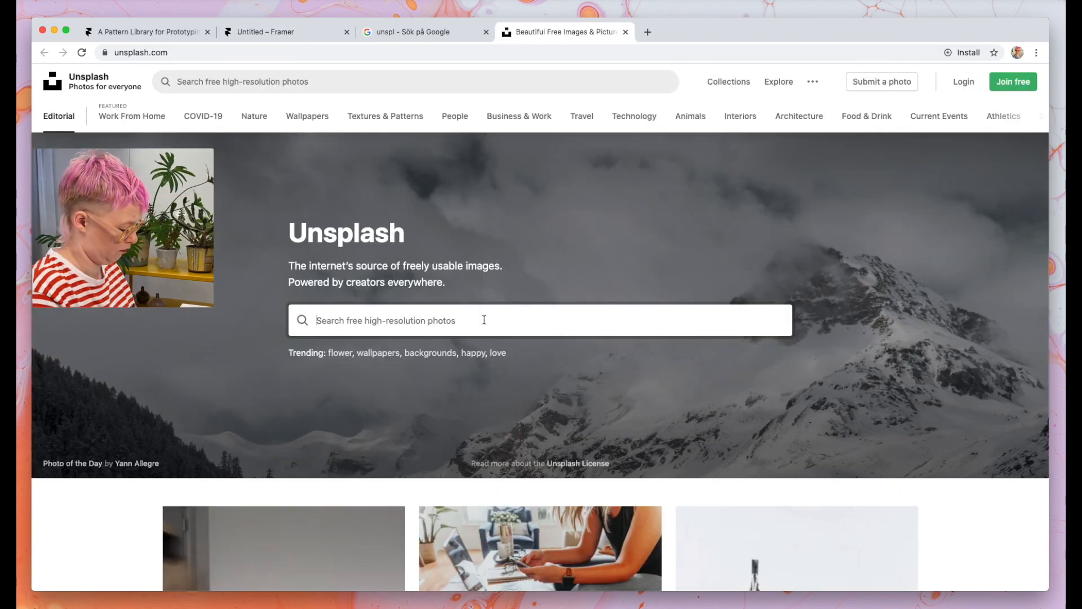
# - Search the Unsplash website for "paint" and open the profile of the photographer behind the blue-and-red swirled paint photo
pyautogui.write('paint')
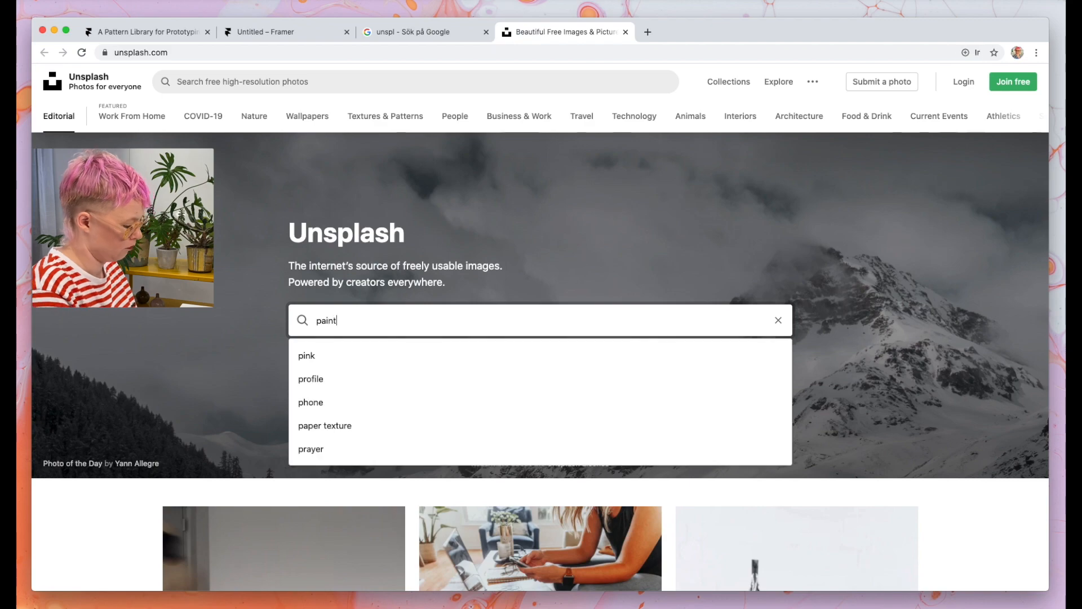
pyautogui.press('Return')
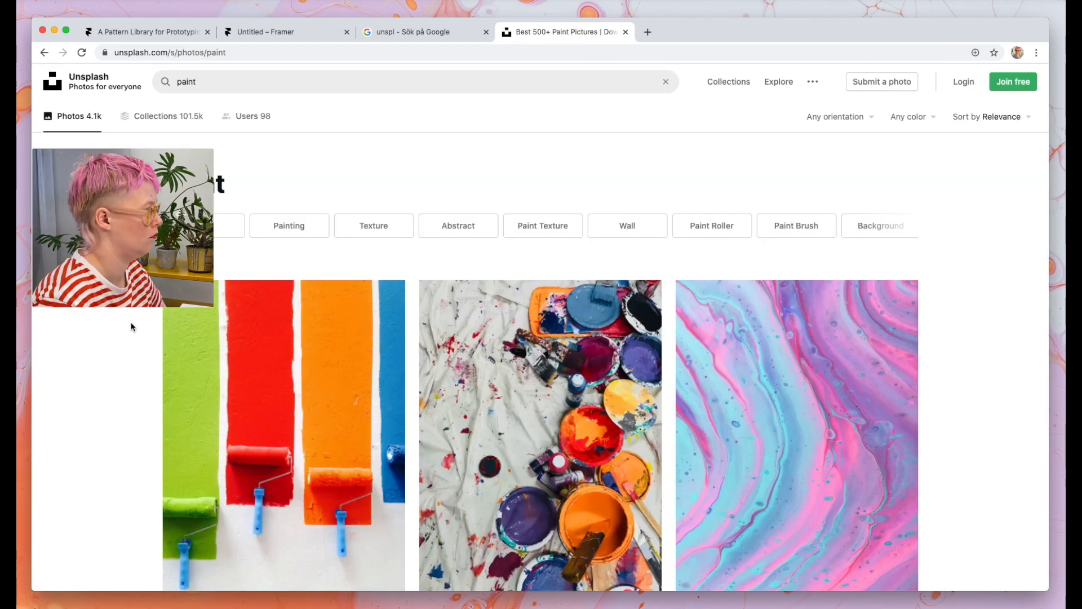
pyautogui.scroll(-15, 131, 324)
pyautogui.scroll(8, 130, 327)
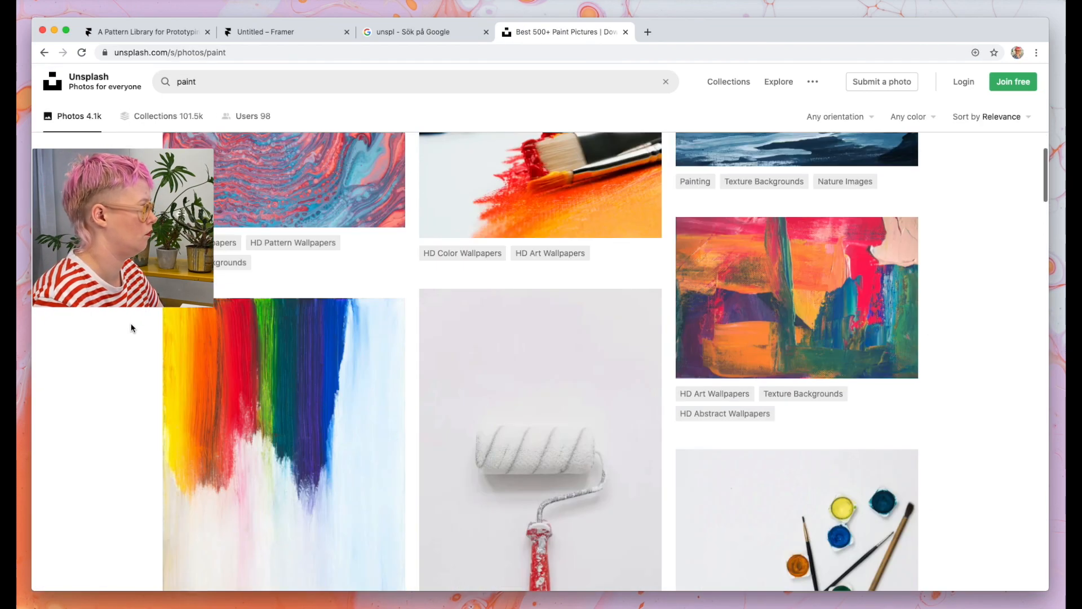
pyautogui.click(361, 214)
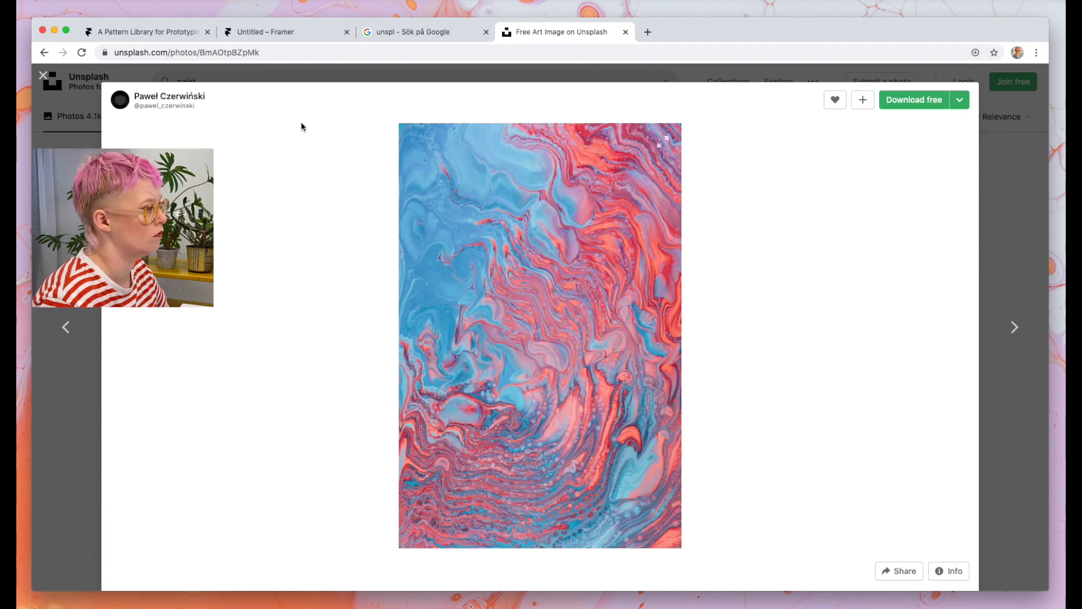
pyautogui.click(192, 105)
# - Compare the profile's photos with the "Spilled paint!" card in Framer and open the matching teal paint photo on Unsplash
pyautogui.scroll(-3, 541, 451)
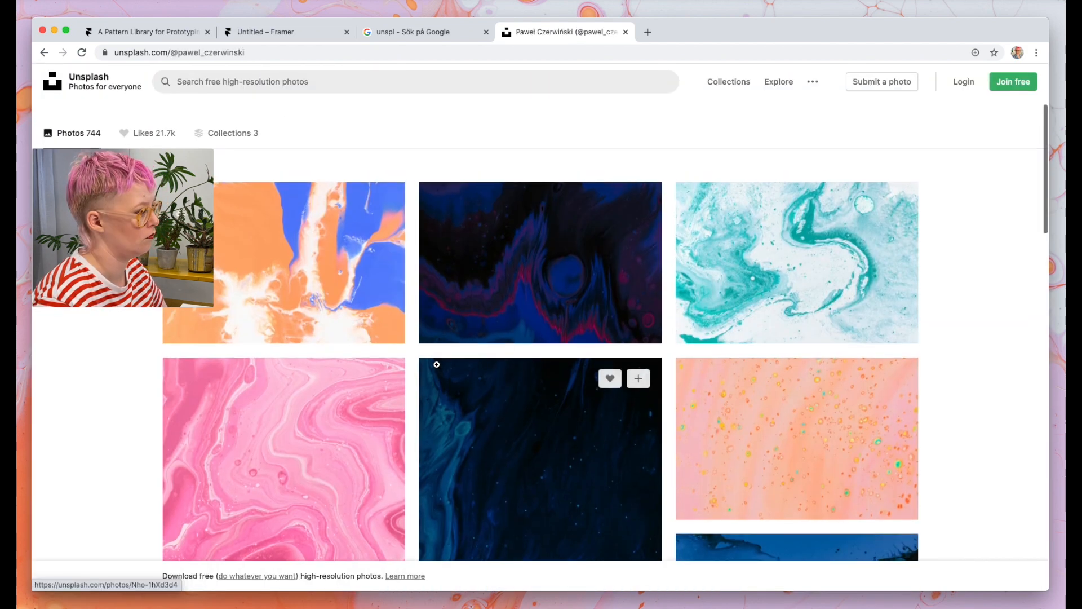
pyautogui.click(246, 34)
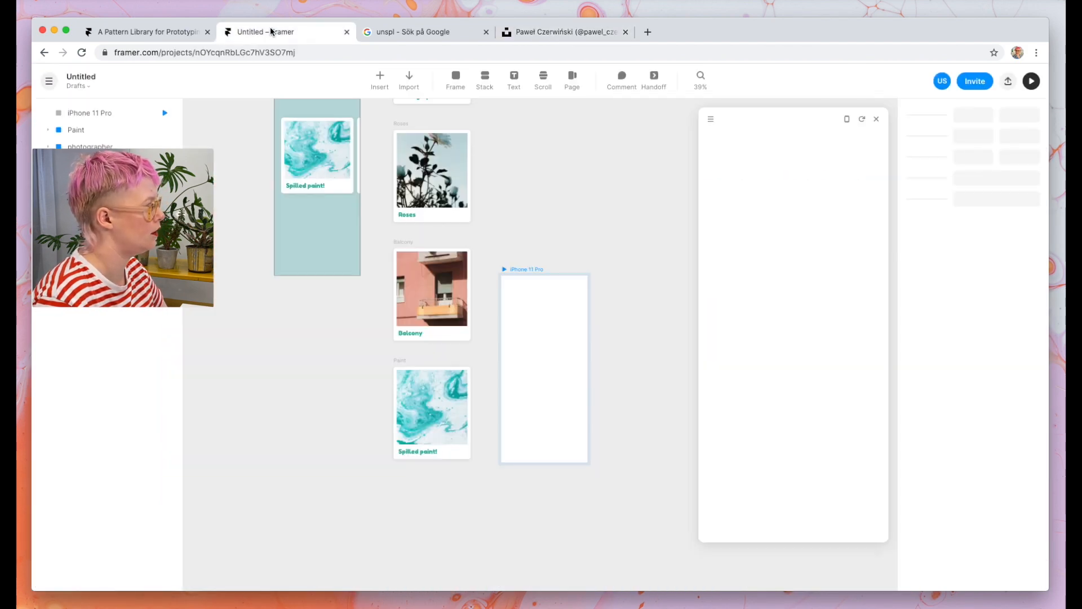
pyautogui.click(530, 33)
pyautogui.click(895, 323)
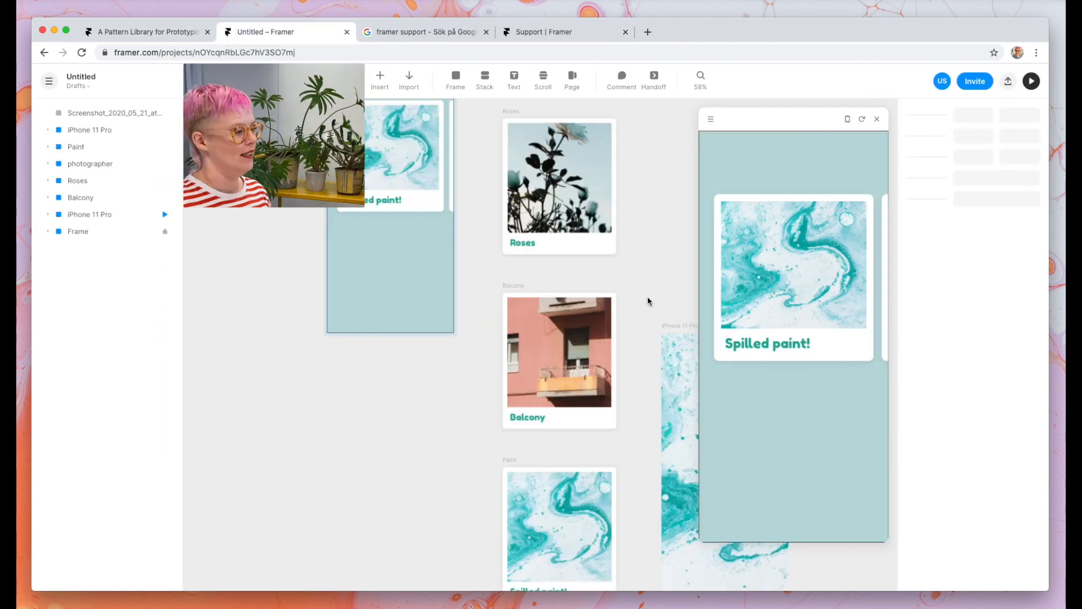
# - Rename the full-screen teal paint iPhone 11 Pro frame as "Paint page"
pyautogui.scroll(-3, 647, 296)
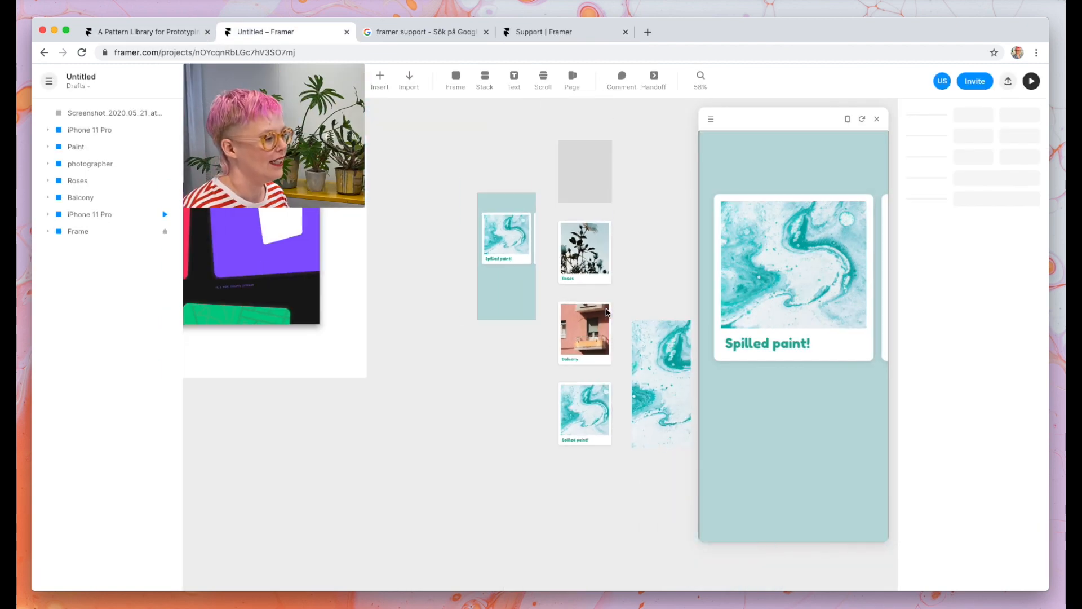
pyautogui.hscroll(3, 607, 308)
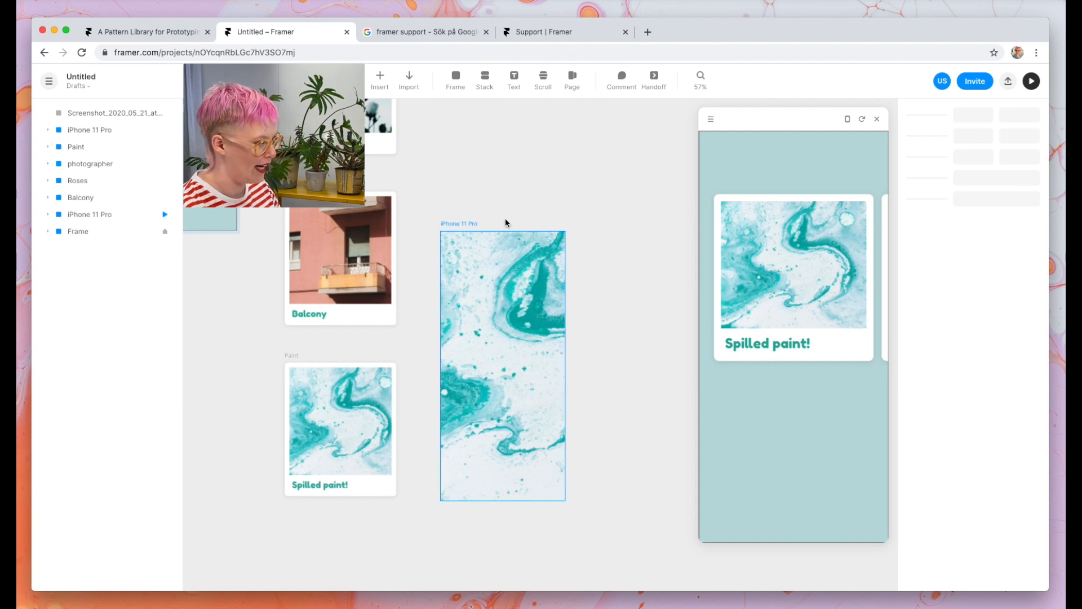
pyautogui.click(454, 223)
pyautogui.doubleClick(80, 133)
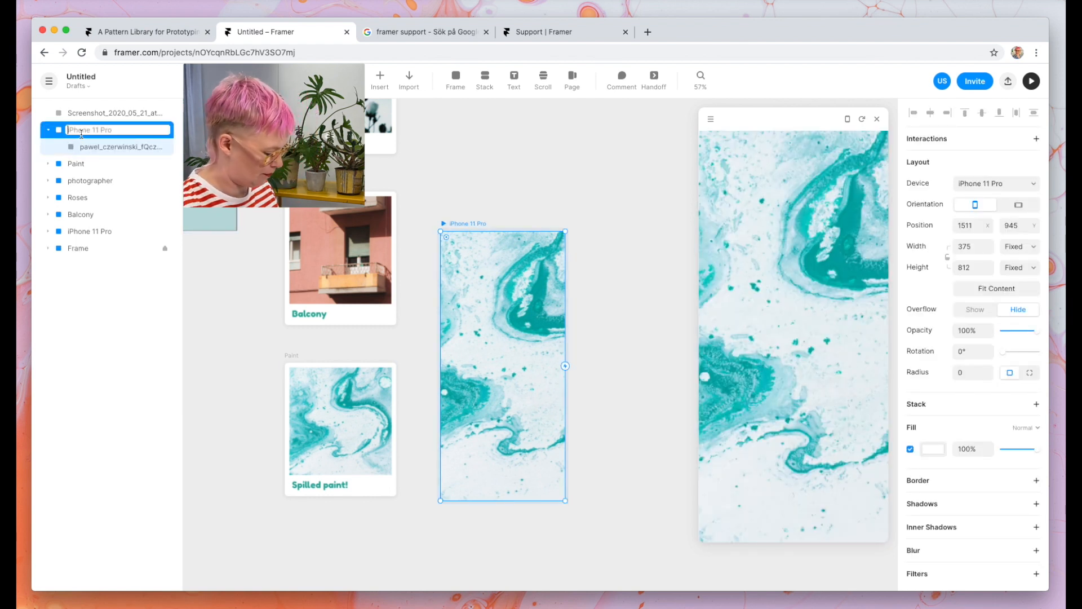
pyautogui.write('Paint page')
pyautogui.press('Return')
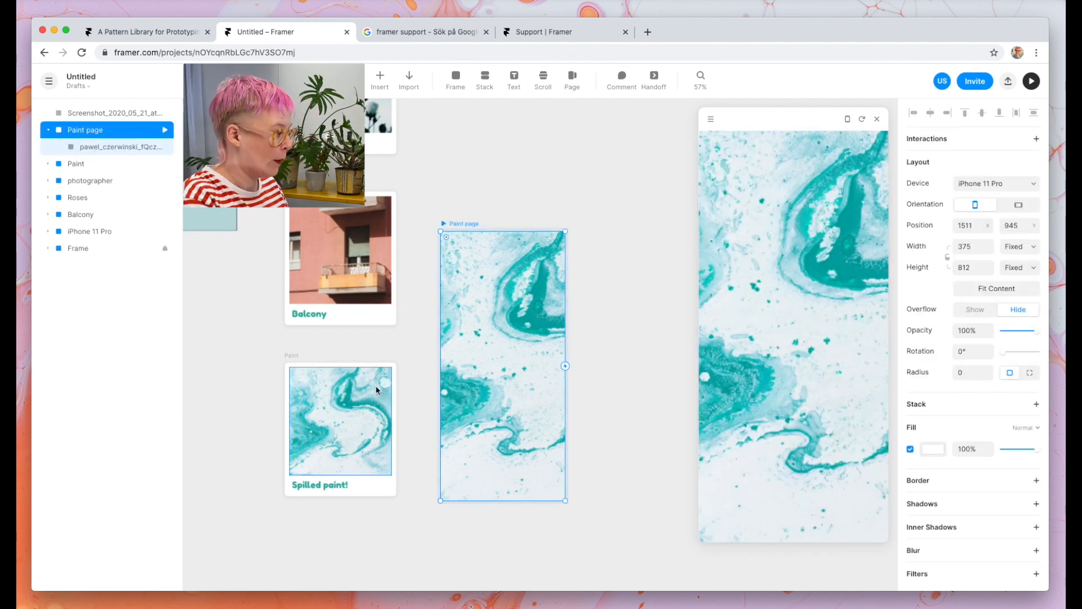
# - Link the whole Paint card to Paint page with a Tap-triggered transition
pyautogui.click(366, 405)
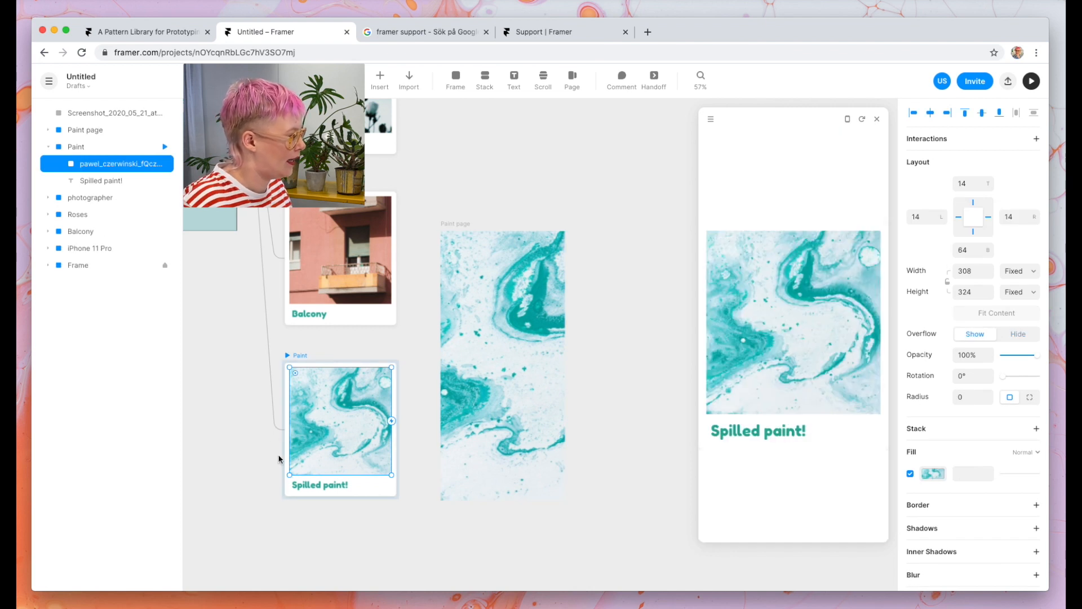
pyautogui.click(387, 492)
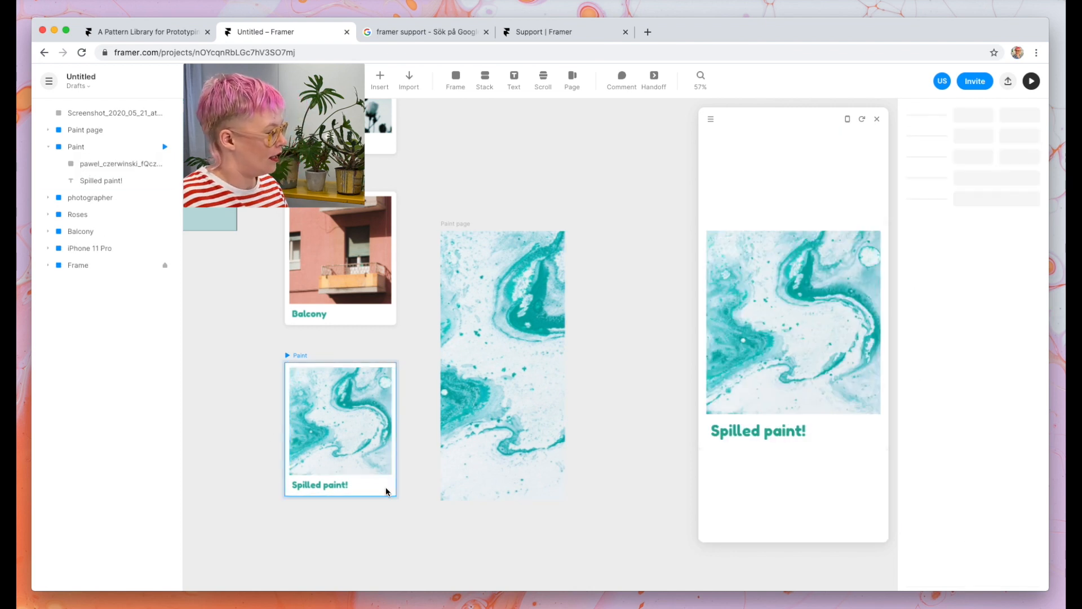
pyautogui.click(386, 492)
pyautogui.moveTo(396, 429); pyautogui.dragTo(446, 387)
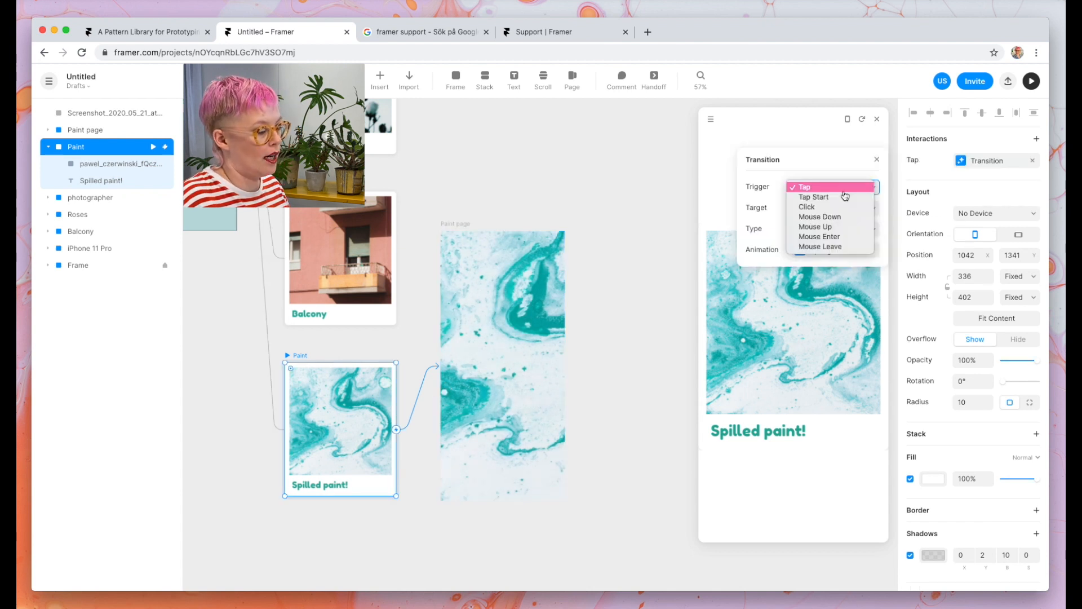
pyautogui.click(845, 190)
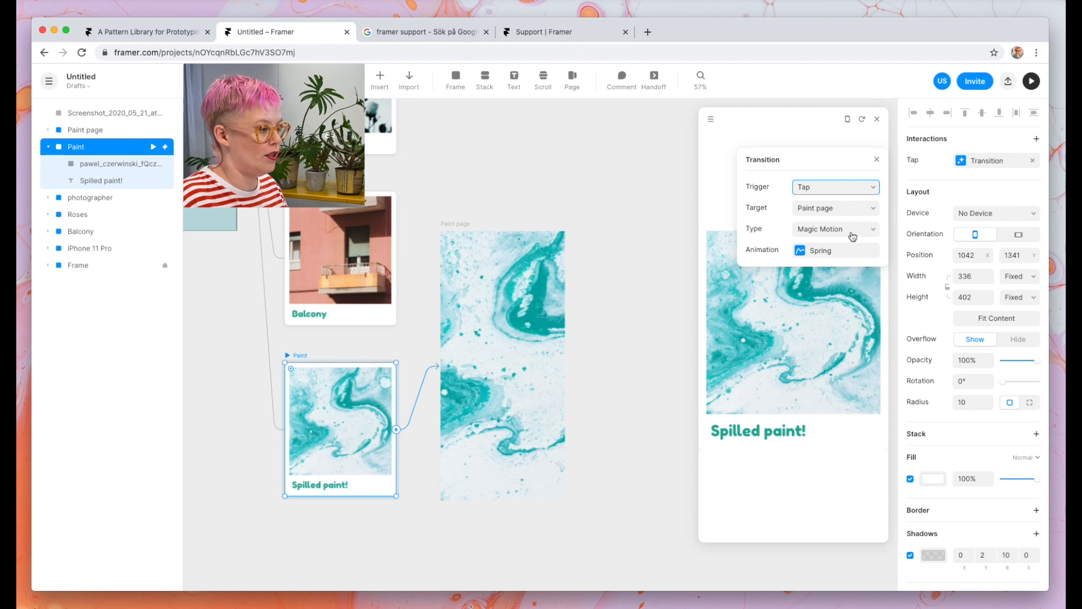
# - Preview the iPhone 11 Pro card screen and test the link on the "Spilled paint!" card
pyautogui.hscroll(-2, 359, 350)
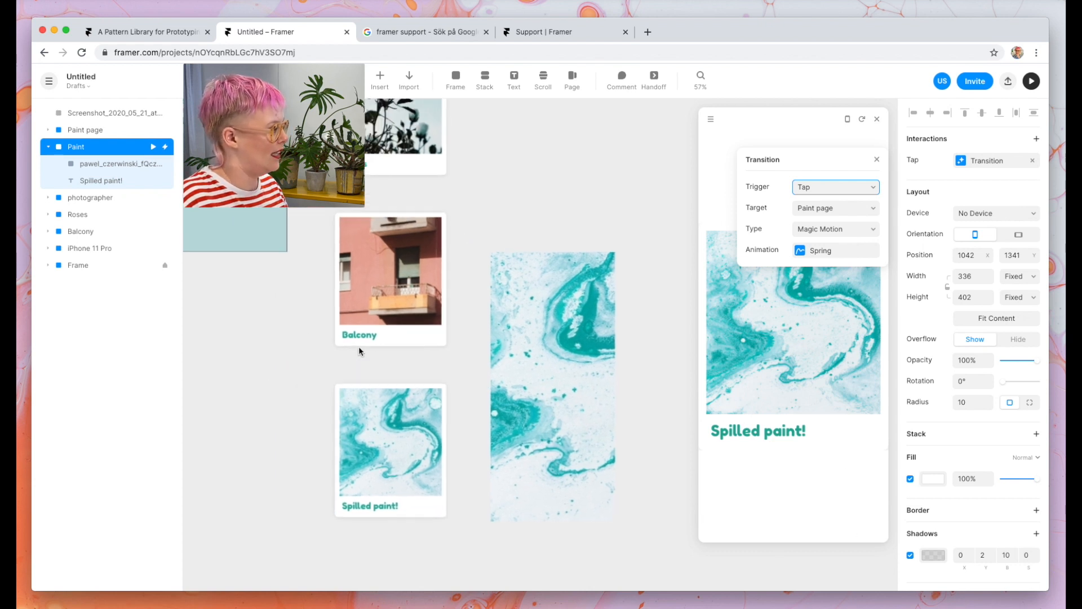
pyautogui.scroll(-2, 359, 349)
pyautogui.scroll(-6, 331, 339)
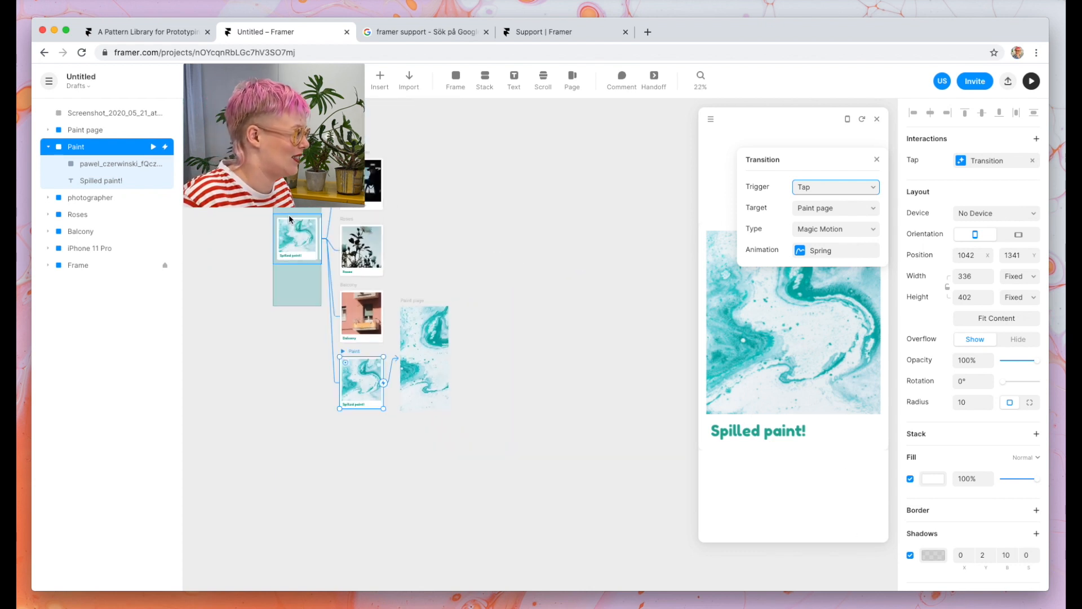
pyautogui.click(298, 288)
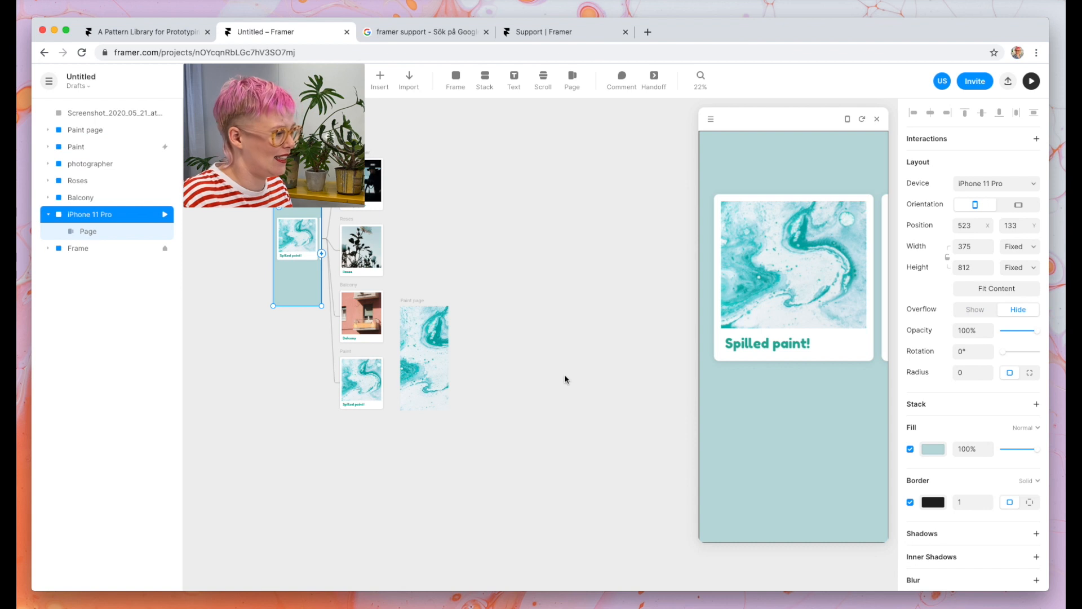
pyautogui.click(780, 296)
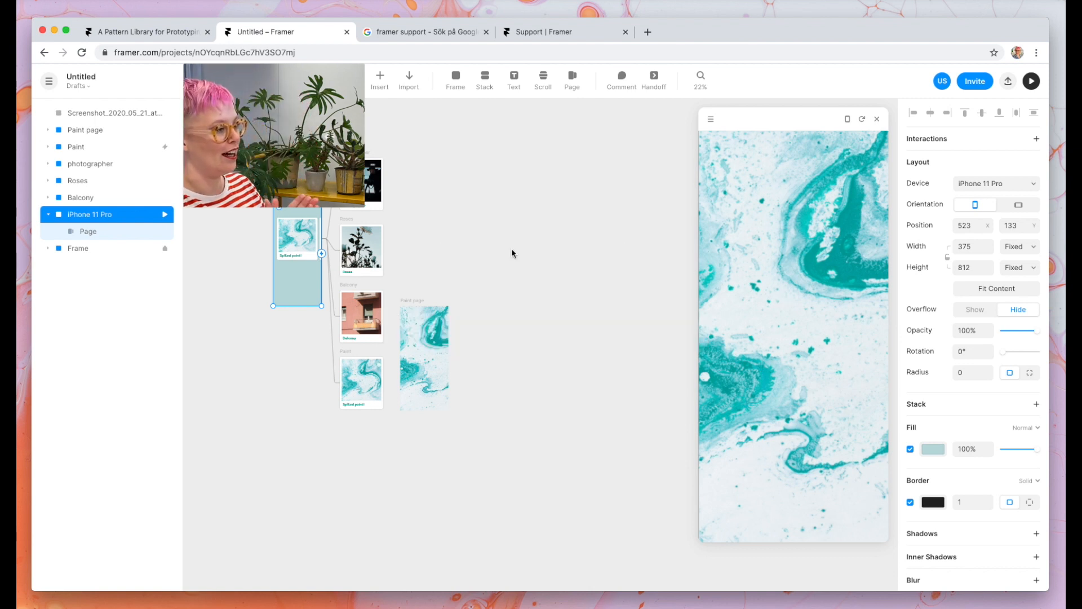
# - Draw a vertical stack about 329 × 528 over the lower part of Paint page and centre it horizontally in the frame
pyautogui.scroll(5, 410, 334)
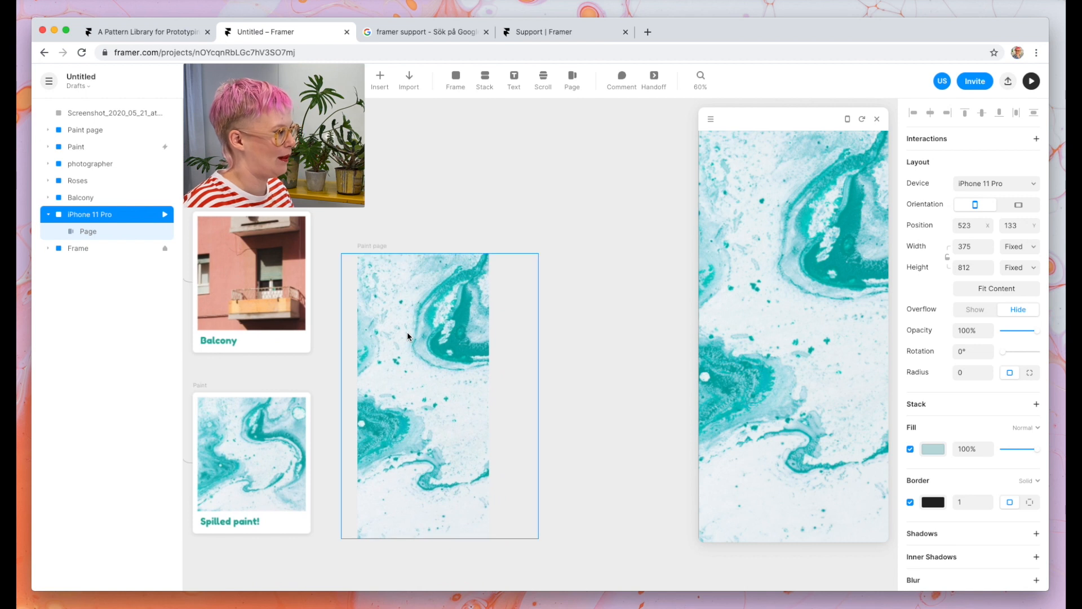
pyautogui.click(485, 77)
pyautogui.moveTo(364, 334)
pyautogui.mouseDown()
pyautogui.moveTo(460, 550)
pyautogui.moveTo(479, 518)
pyautogui.mouseUp()
pyautogui.moveTo(447, 476); pyautogui.dragTo(449, 477)
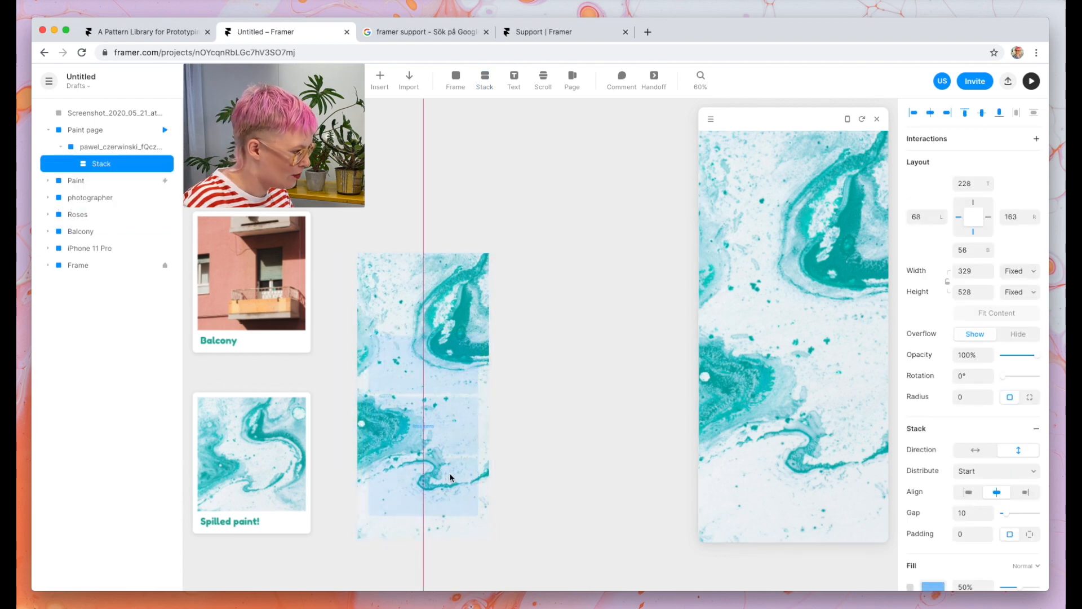
pyautogui.scroll(10, 450, 477)
pyautogui.scroll(-10, 450, 477)
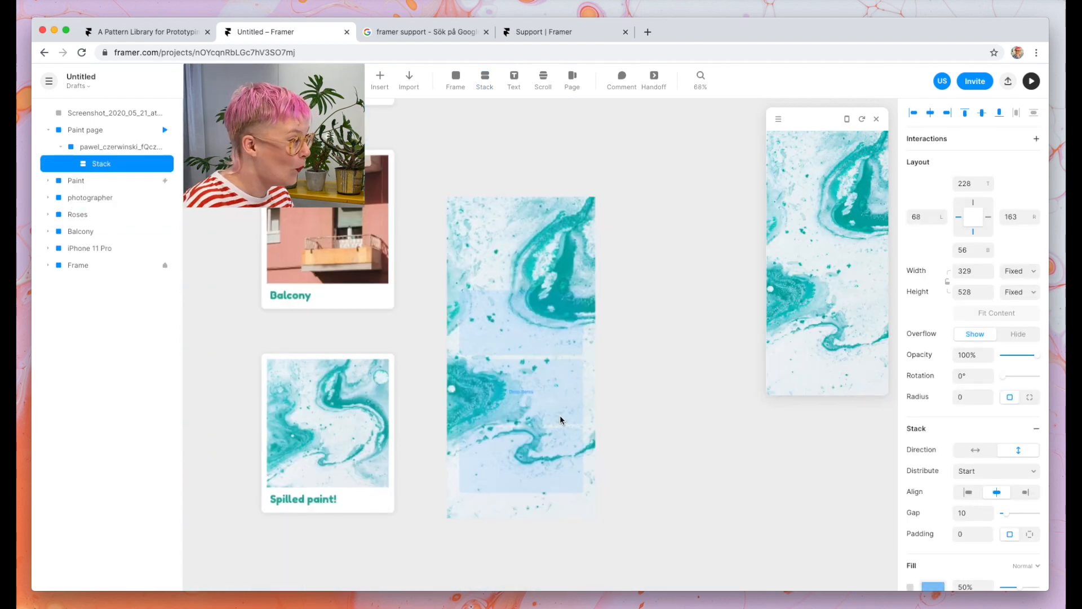
pyautogui.click(646, 186)
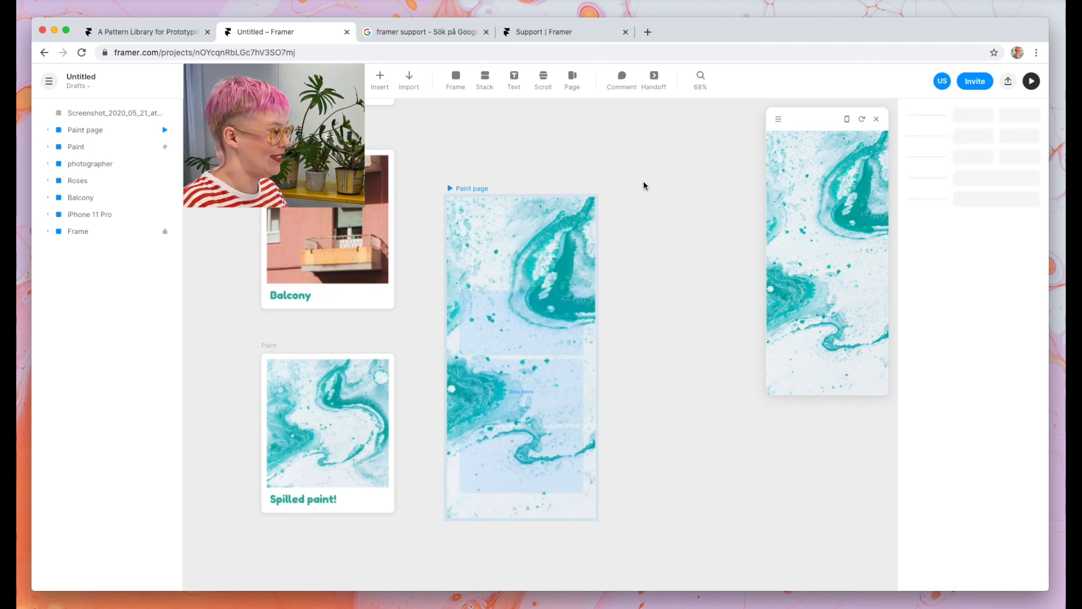
# - Search the insertable components for "card" and try installing the Cards and Material Design packages
pyautogui.click(390, 93)
pyautogui.write('card')
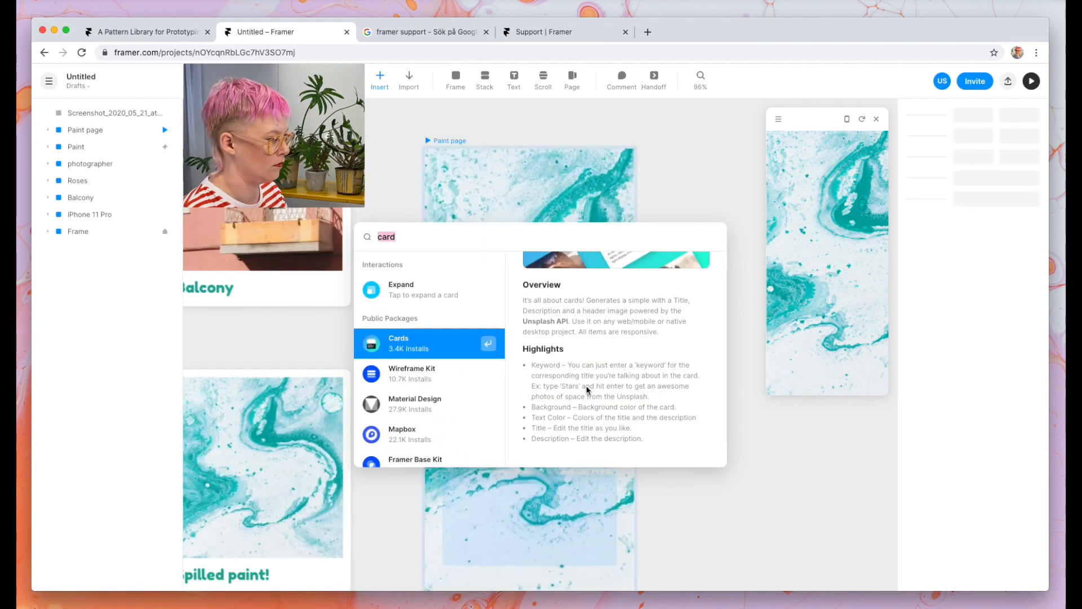
pyautogui.scroll(3, 587, 389)
pyautogui.click(696, 278)
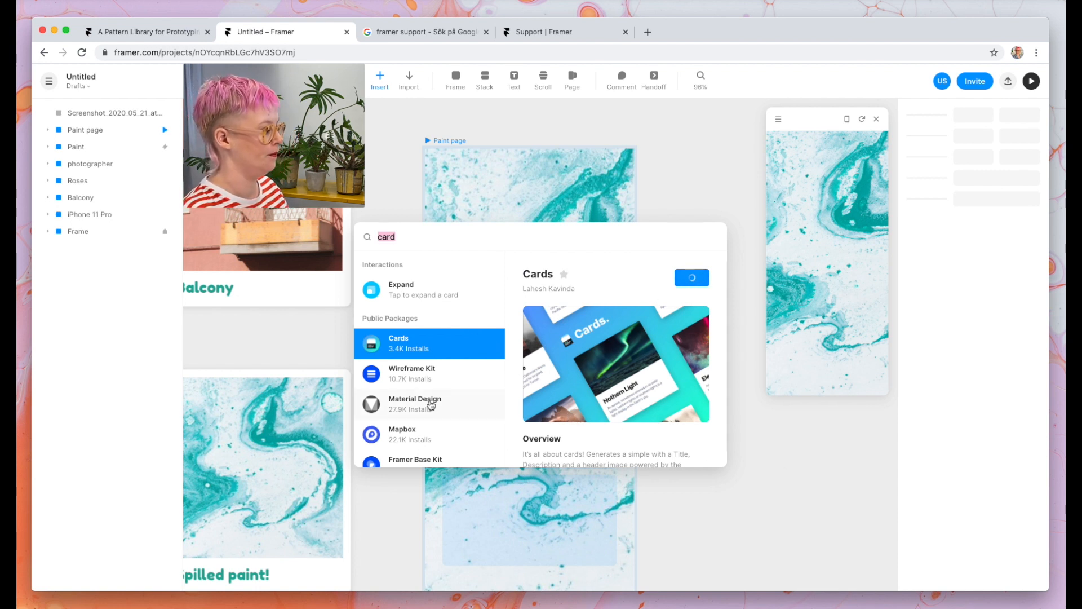
pyautogui.click(696, 280)
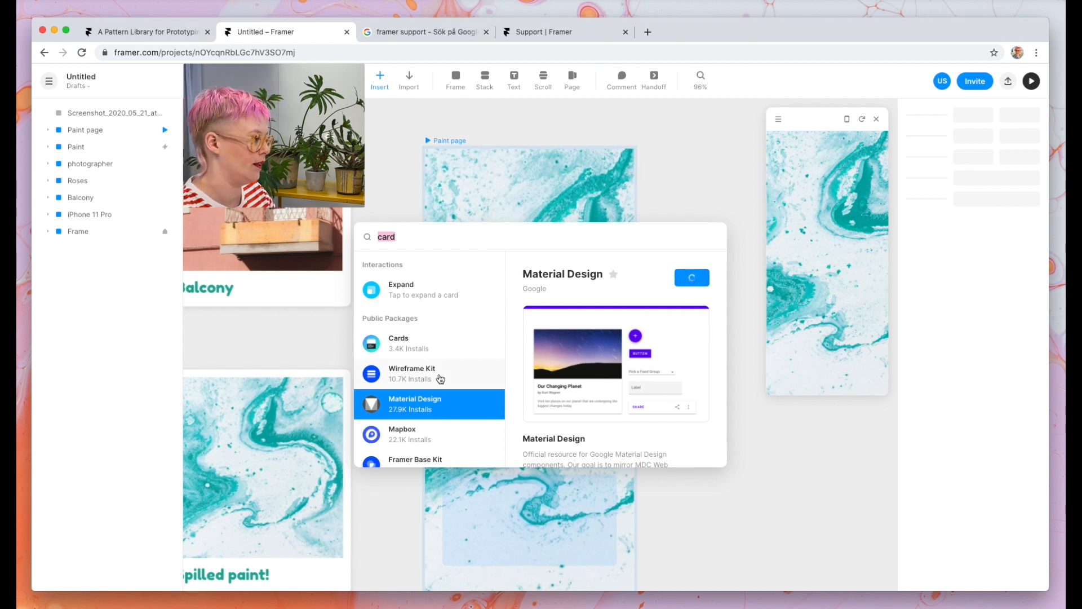
# - Read the Framer Base Kit details, try installing the package, and browse the other public packages
pyautogui.scroll(-3, 441, 378)
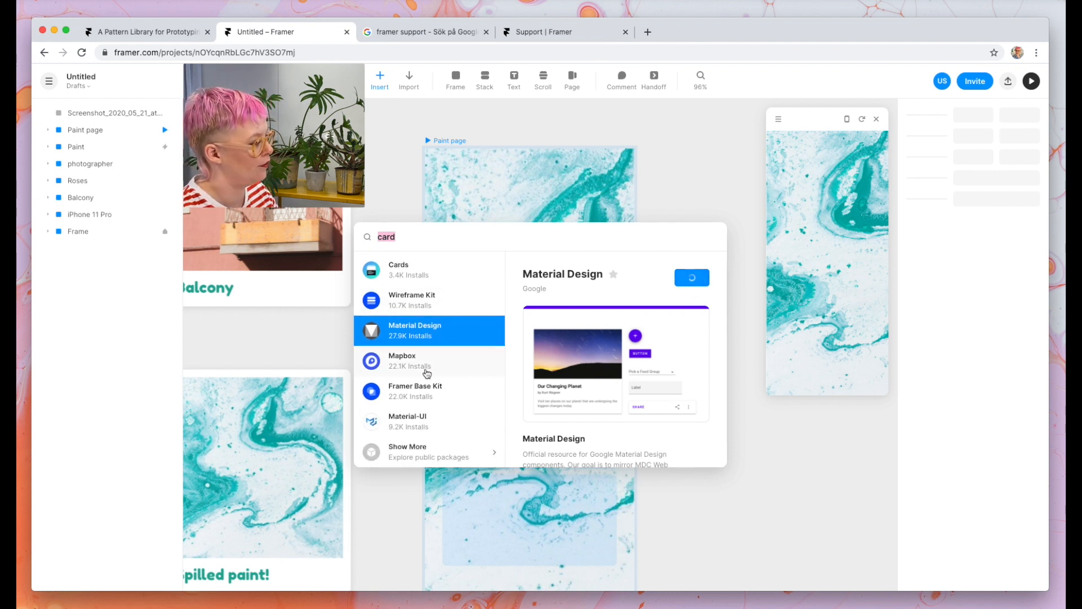
pyautogui.click(428, 395)
pyautogui.scroll(-5, 672, 427)
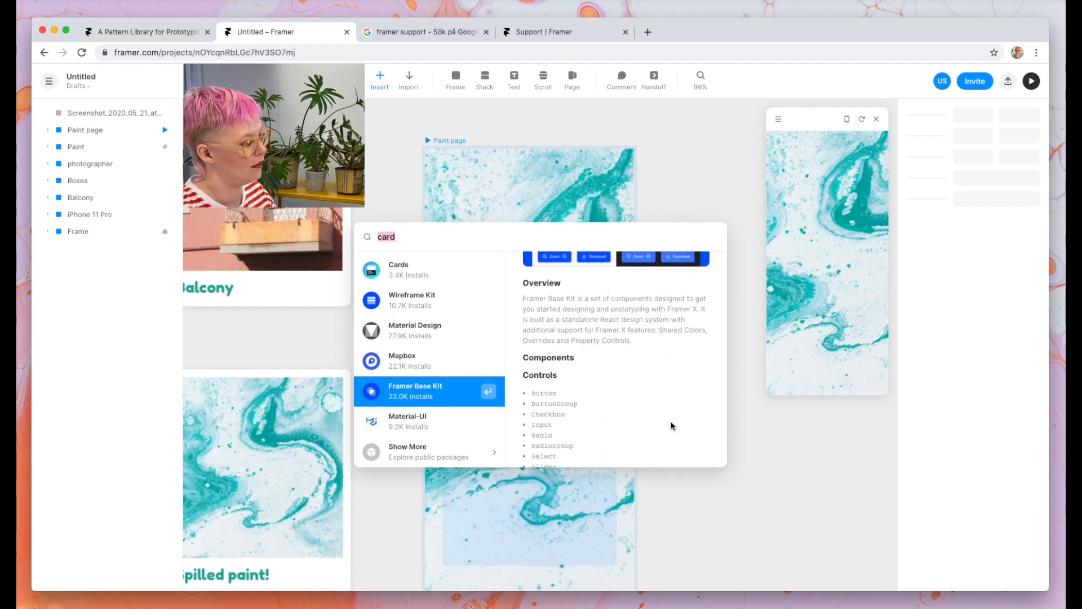
pyautogui.scroll(5, 672, 427)
pyautogui.click(692, 278)
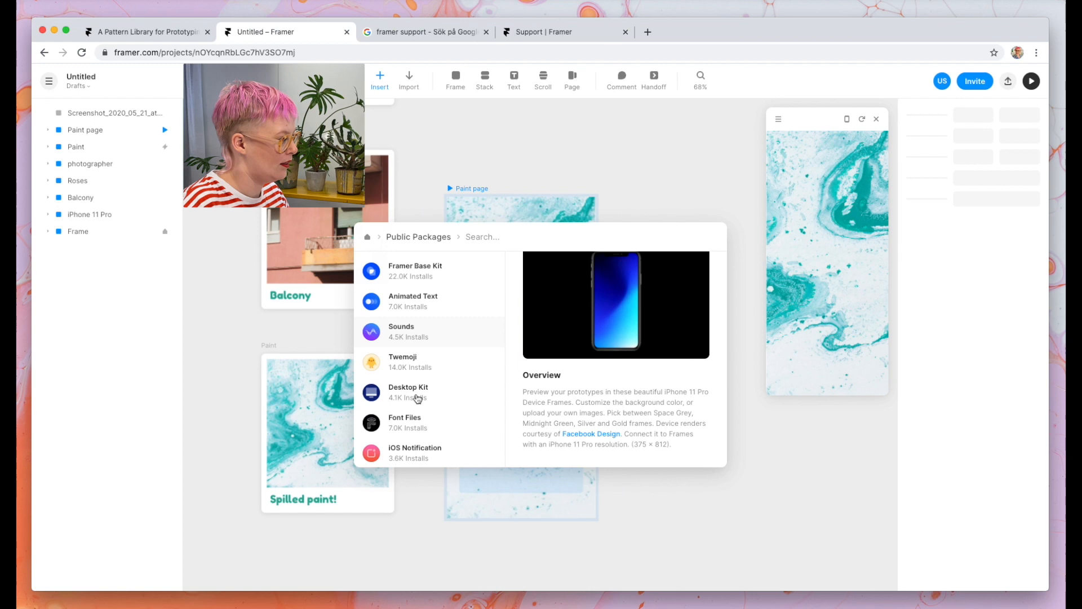
pyautogui.scroll(-2, 417, 399)
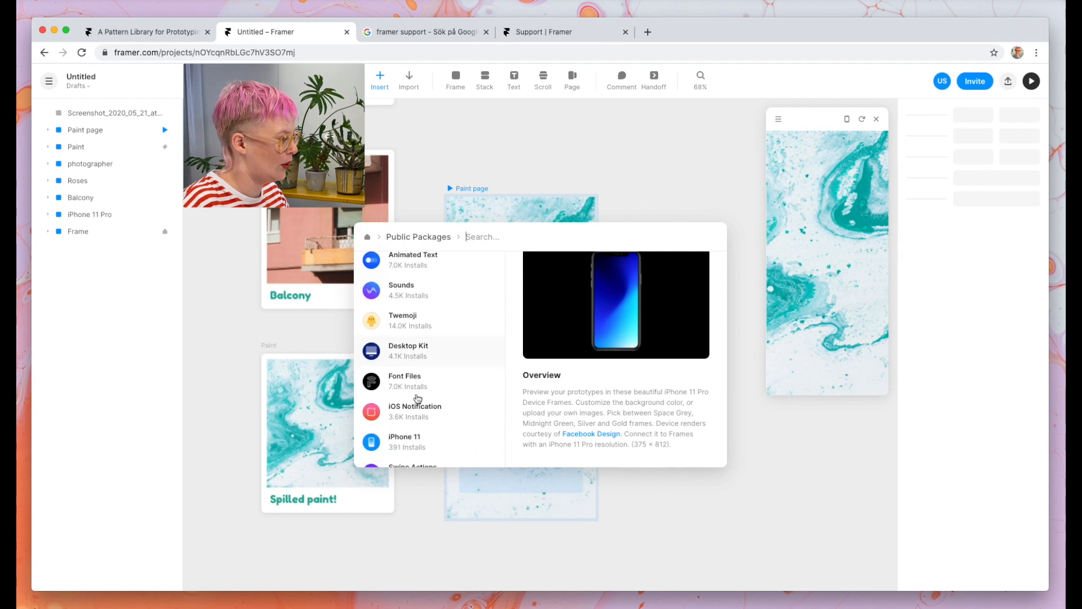
pyautogui.scroll(-1, 417, 399)
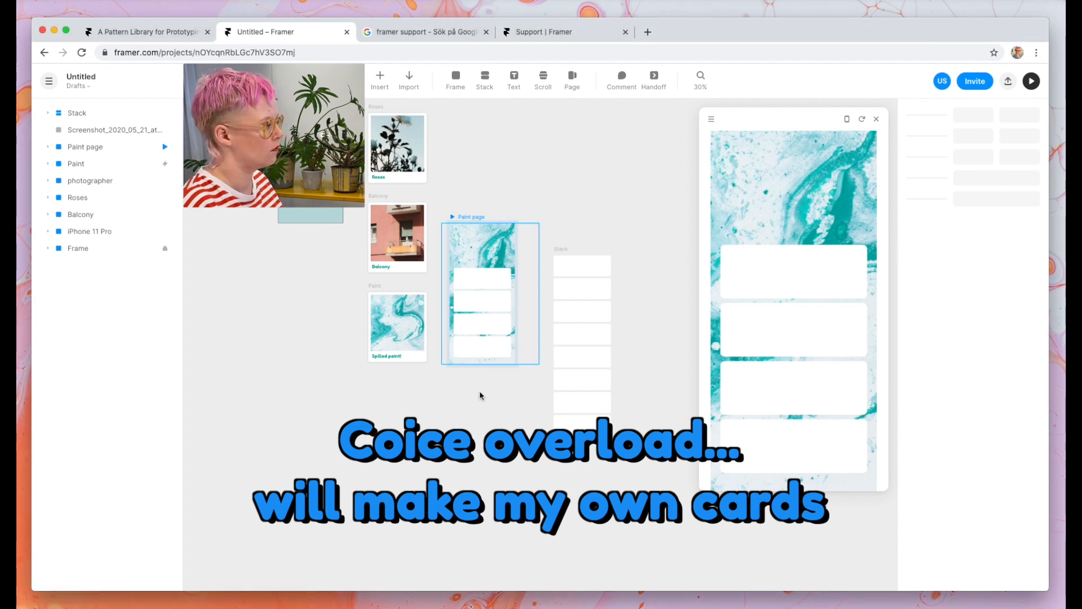
# - Extend the Figma way frame downward past its last white card so the whole card list fits inside
pyautogui.hscroll(3, 480, 394)
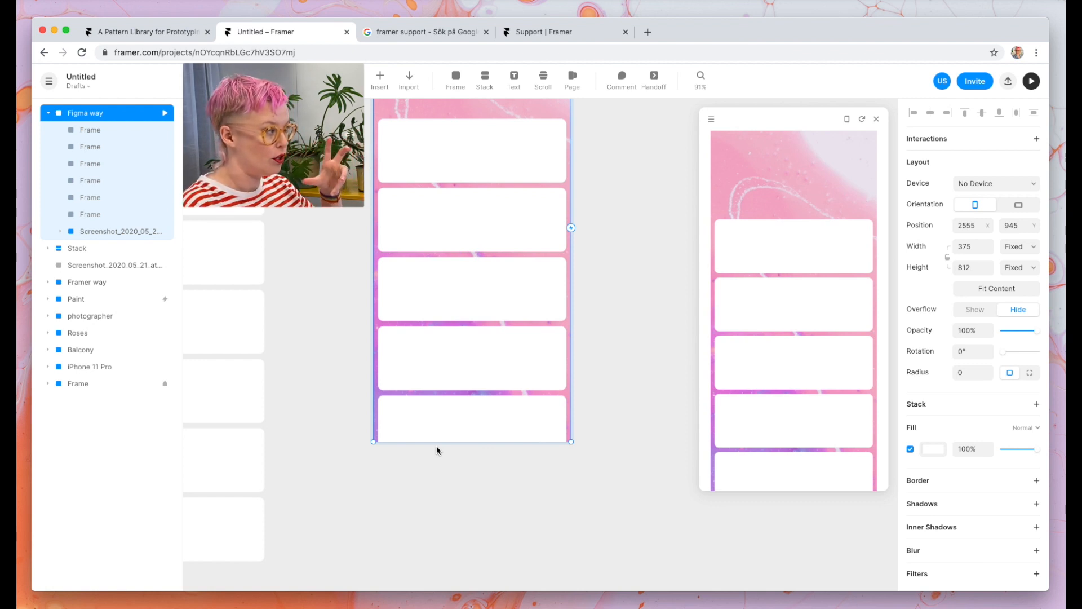
pyautogui.scroll(4, 436, 446)
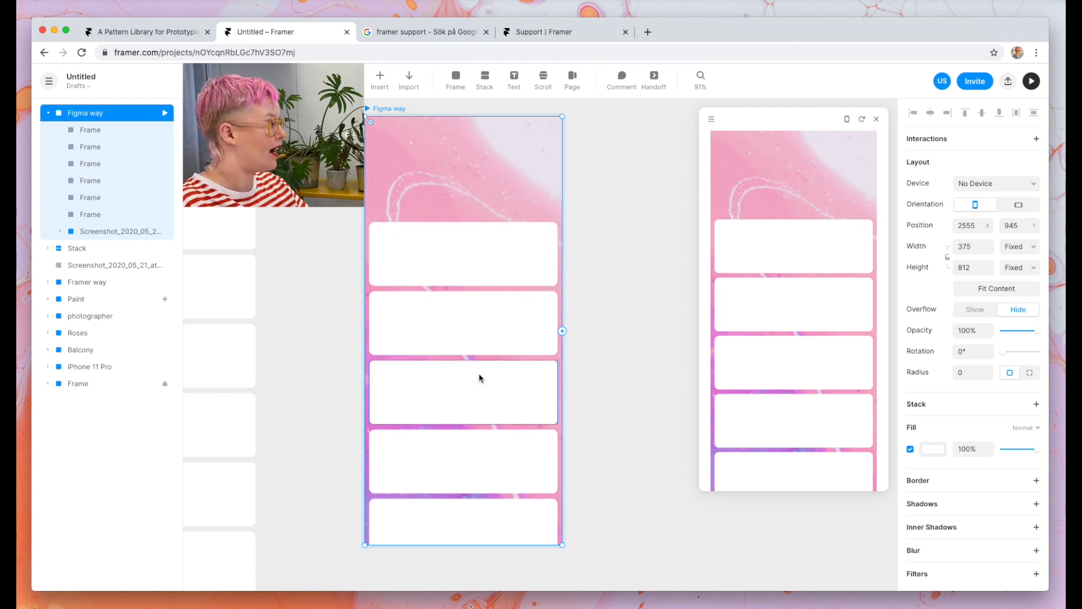
pyautogui.scroll(-5, 479, 377)
pyautogui.click(462, 458)
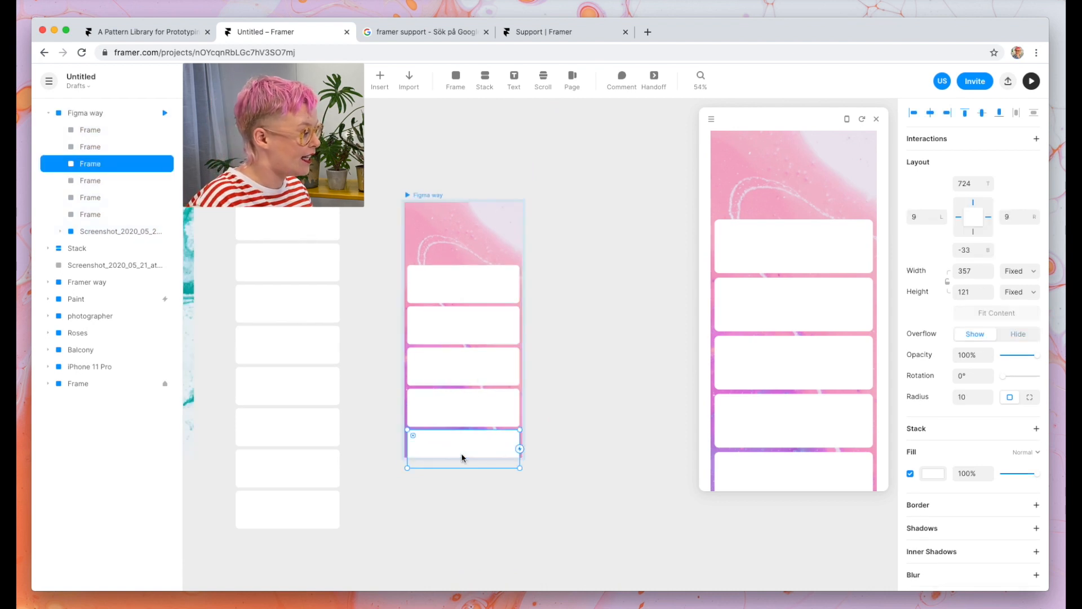
pyautogui.click(411, 438)
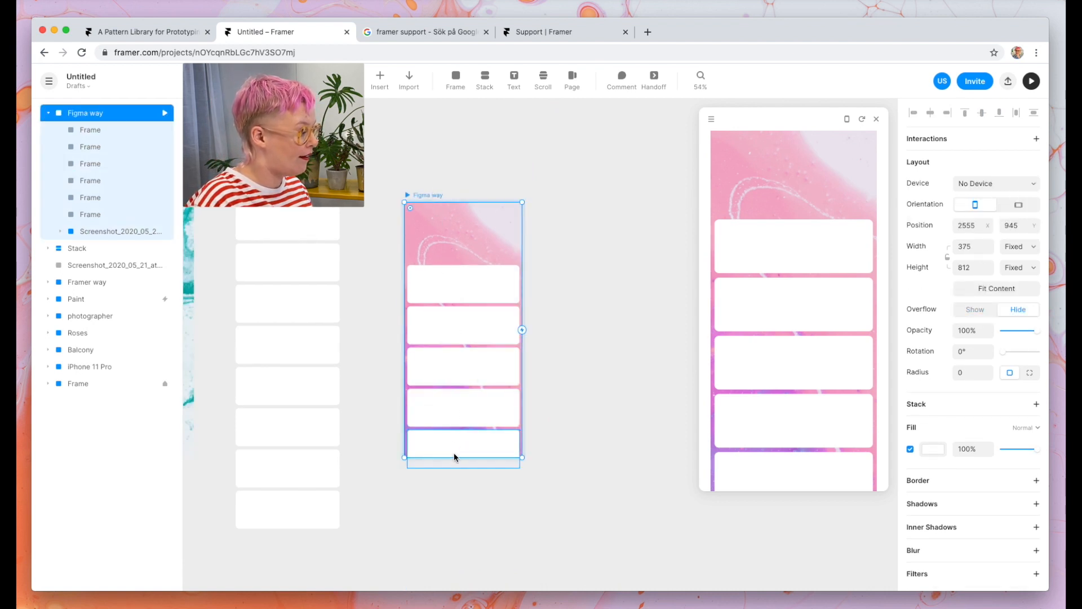
pyautogui.moveTo(455, 457); pyautogui.dragTo(455, 581)
pyautogui.click(568, 579)
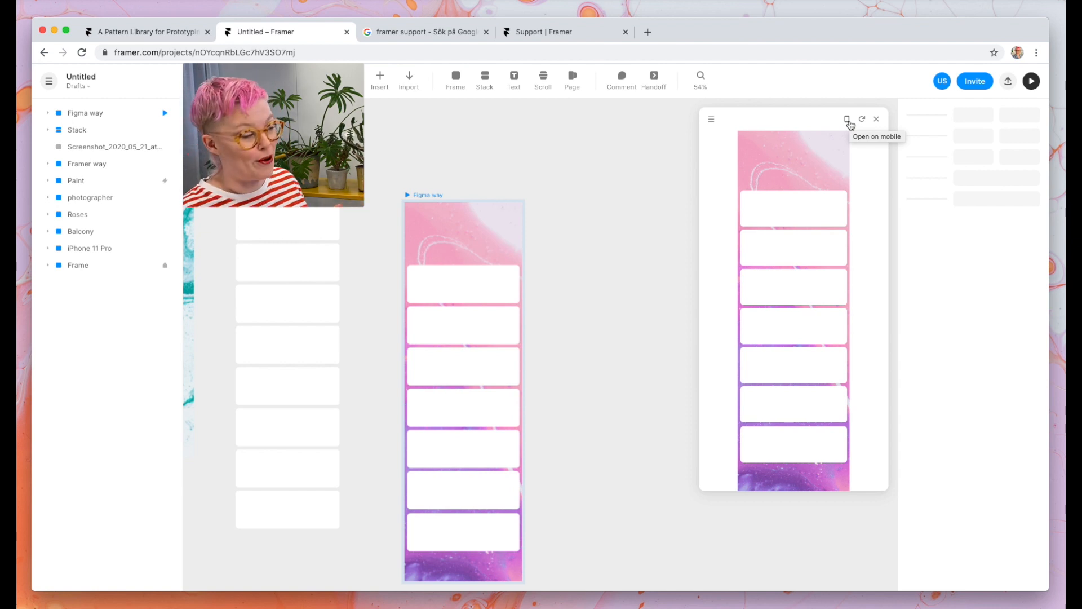
# - Draw a vertical scroll area about 355 × 543 over the lower part of the Framer way frame and centre it with 10 px side margins
pyautogui.hscroll(-3, 517, 131)
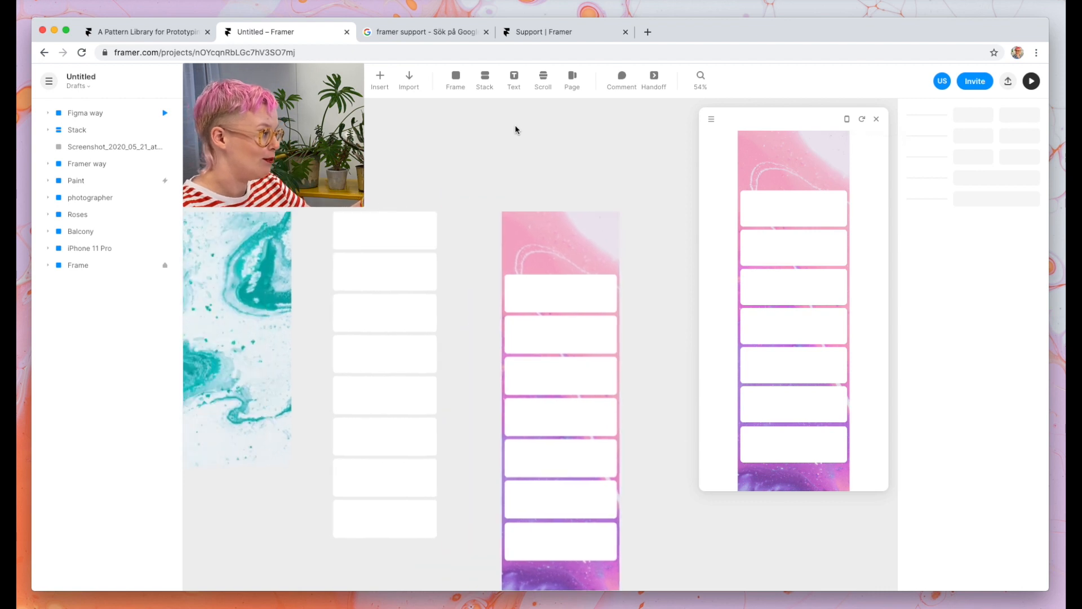
pyautogui.hscroll(-2, 517, 131)
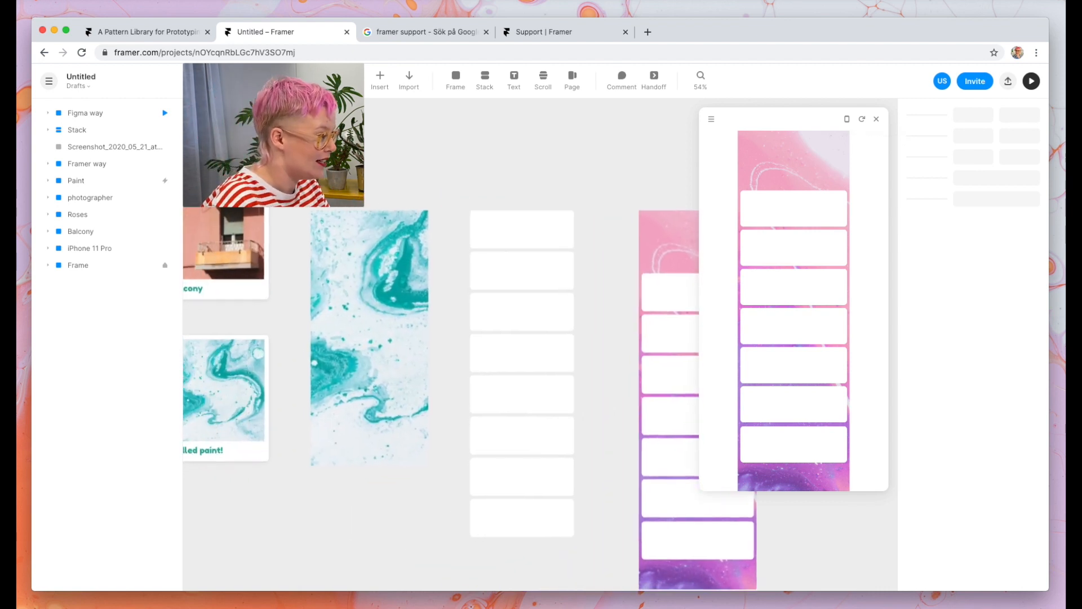
pyautogui.click(333, 207)
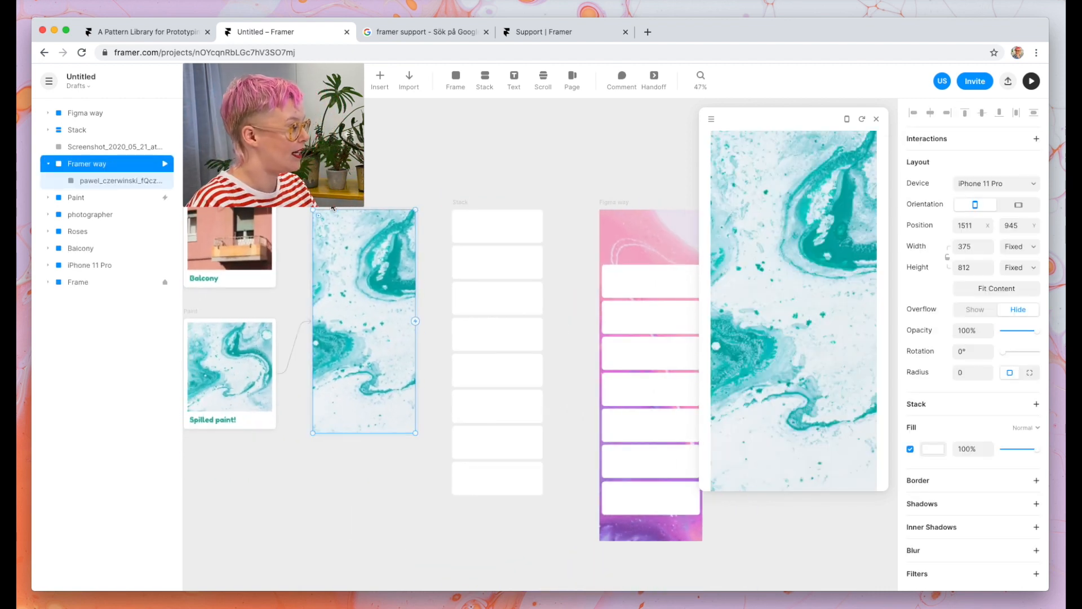
pyautogui.scroll(2, 333, 207)
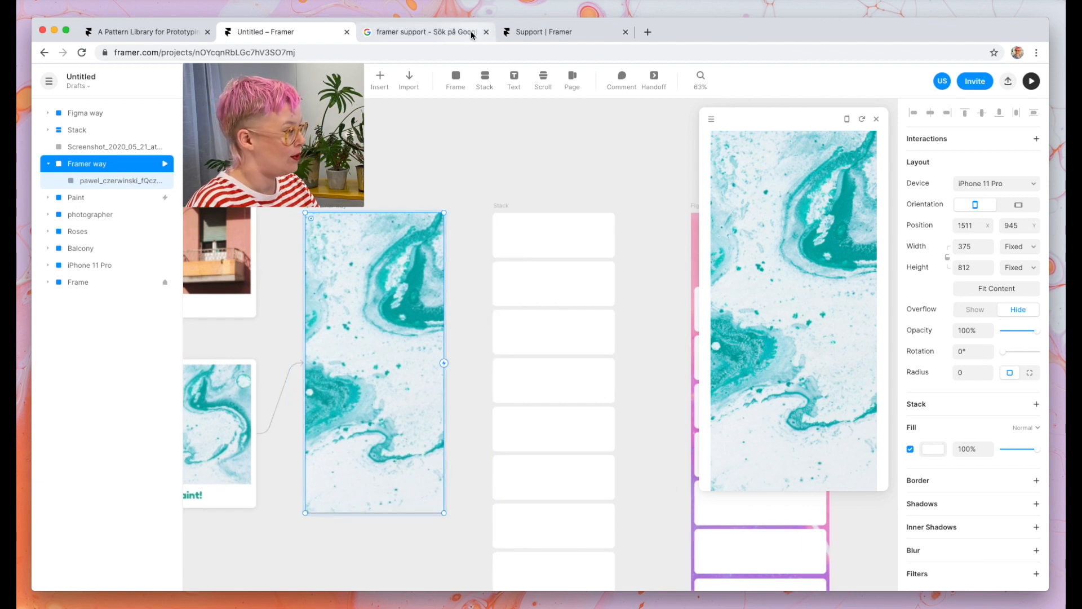
pyautogui.click(543, 81)
pyautogui.moveTo(308, 300); pyautogui.dragTo(439, 501)
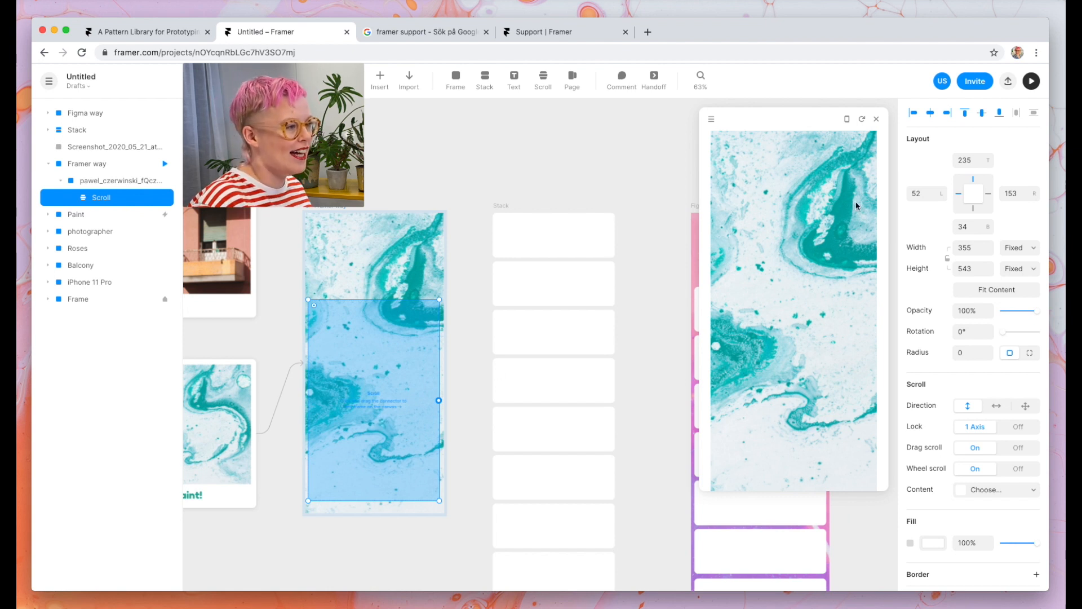
pyautogui.moveTo(374, 417)
pyautogui.mouseDown()
pyautogui.moveTo(570, 247)
pyautogui.moveTo(498, 367)
pyautogui.moveTo(377, 419)
pyautogui.mouseUp()
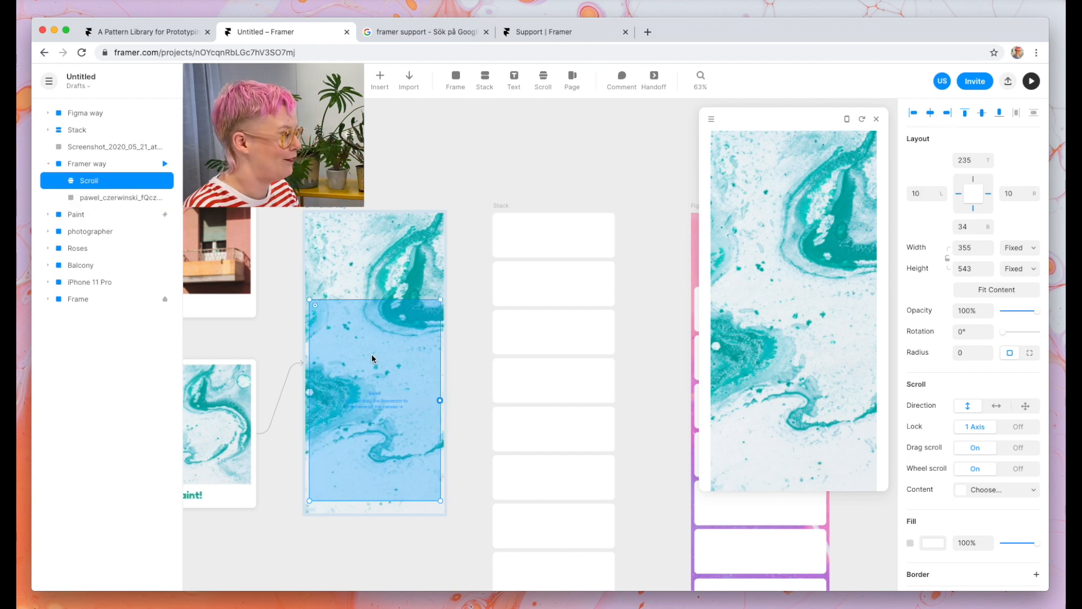
# - Connect the scroll area in the Framer way frame to the Stack so the card list becomes its scroll content
pyautogui.hscroll(2, 371, 361)
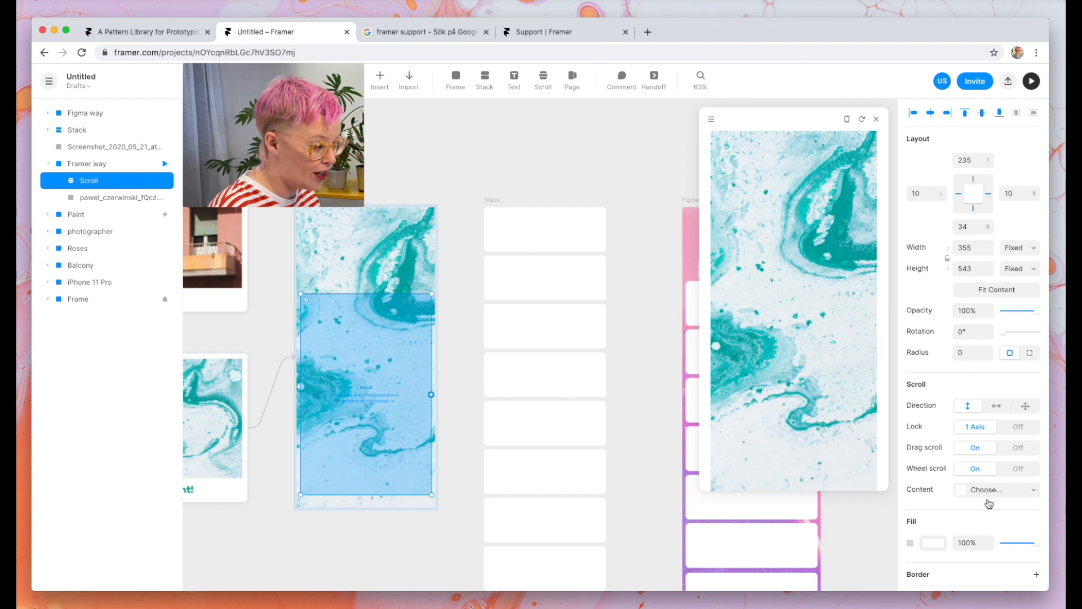
pyautogui.scroll(-3, 952, 555)
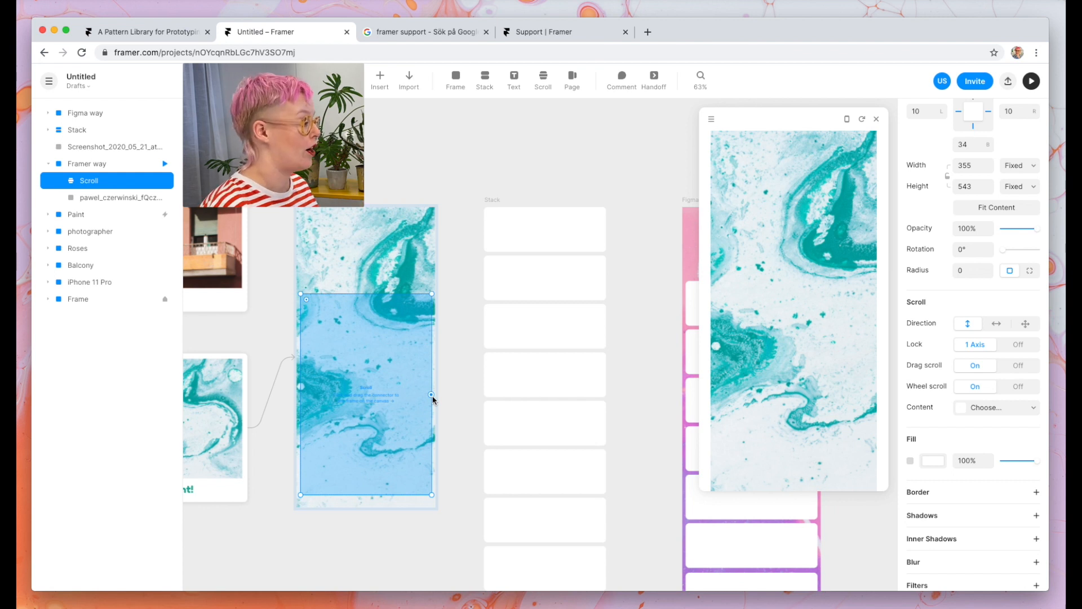
pyautogui.moveTo(433, 399); pyautogui.dragTo(494, 371)
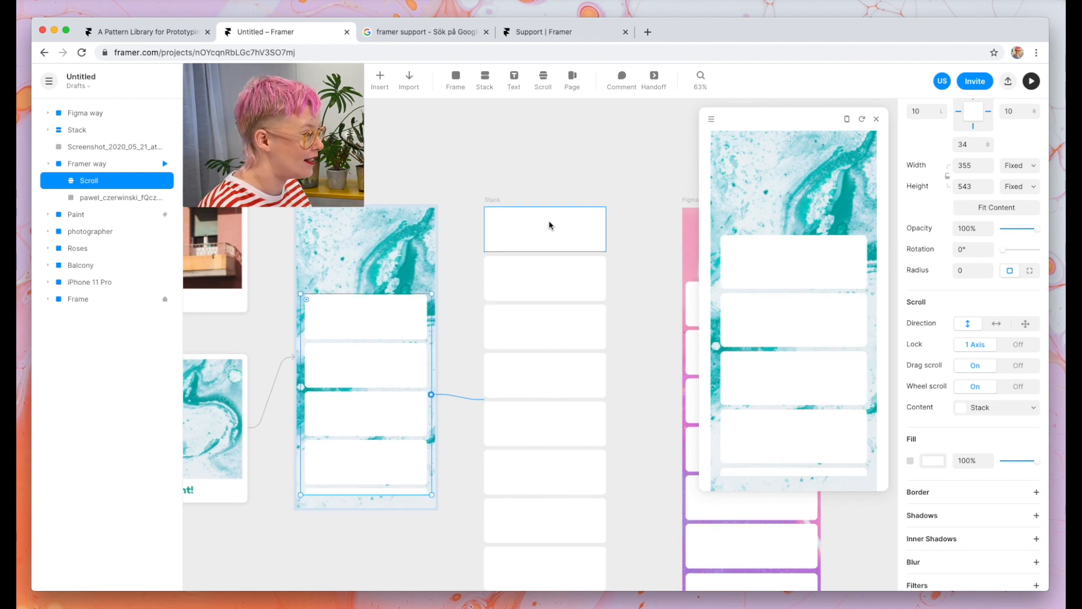
# - Recolour several cards in the Stack with varied pale blue and grey-blue fills, using #F0F9FA for the first card
pyautogui.hscroll(1, 551, 225)
pyautogui.scroll(-1, 551, 225)
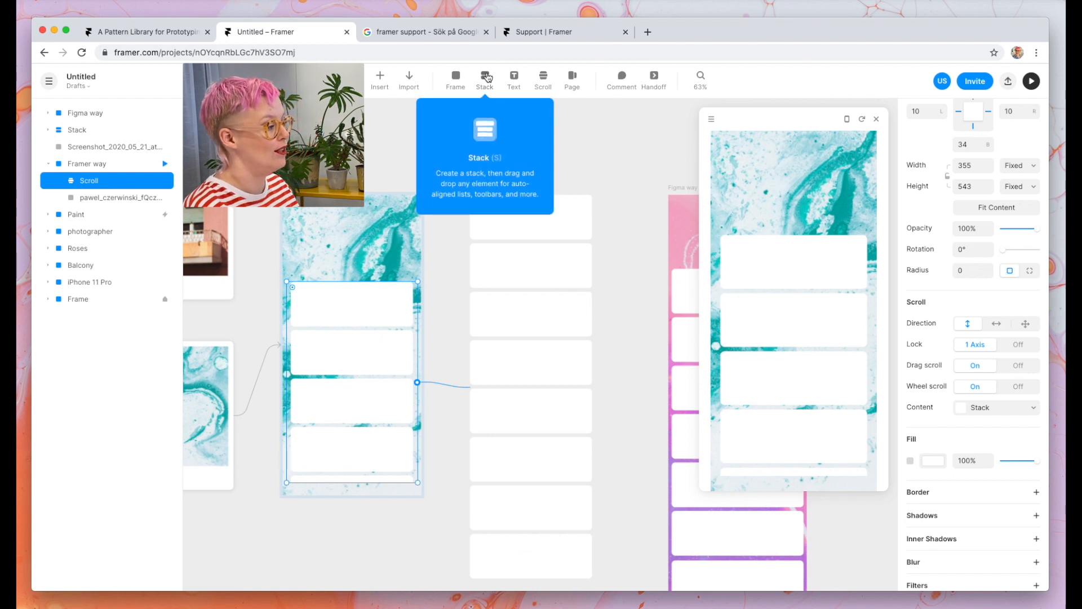
pyautogui.click(504, 289)
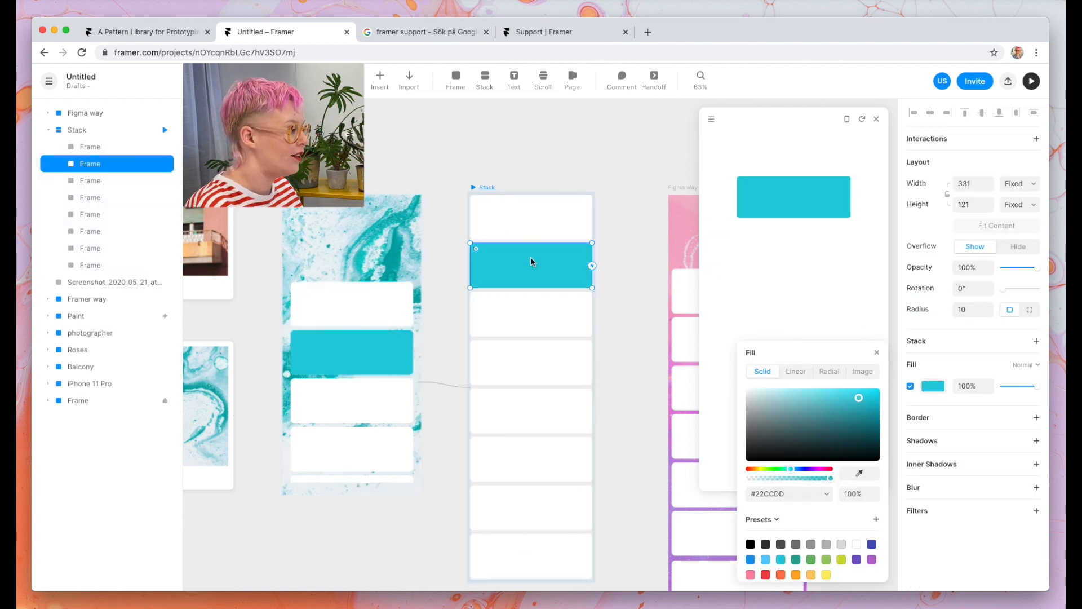
pyautogui.moveTo(533, 261); pyautogui.dragTo(538, 315)
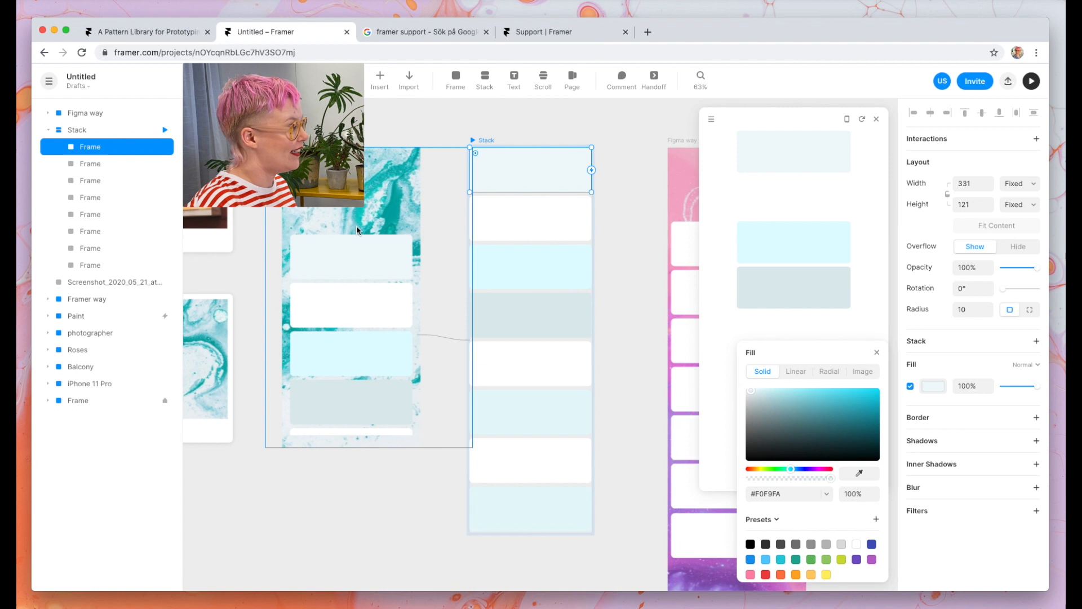
# - Shorten the scroll area to a height of 522 so it ends at the fourth card, and move it lower in the frame
pyautogui.click(355, 242)
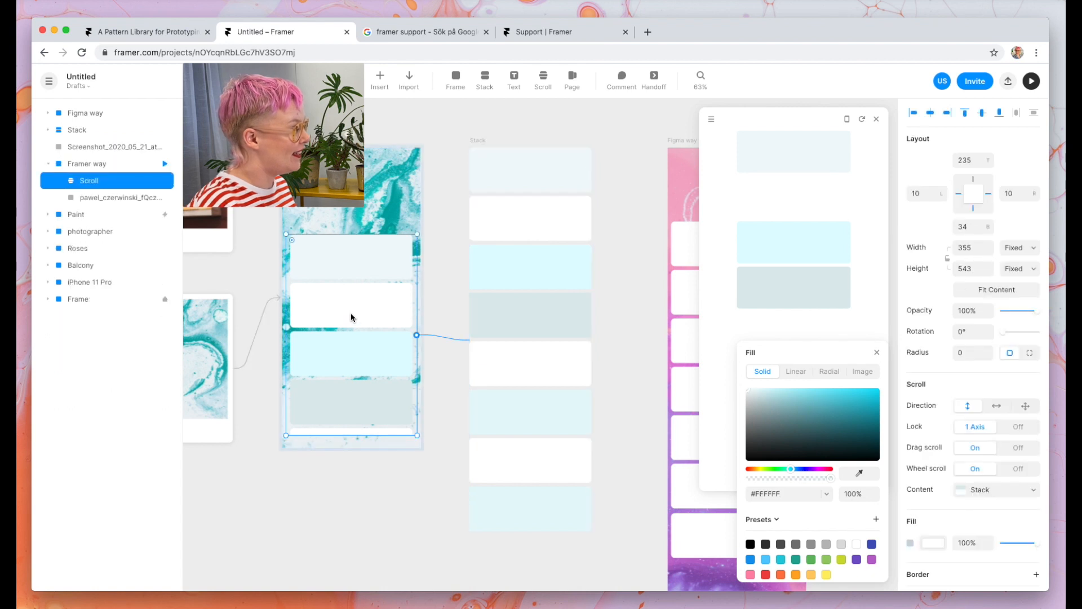
pyautogui.moveTo(346, 434); pyautogui.dragTo(347, 428)
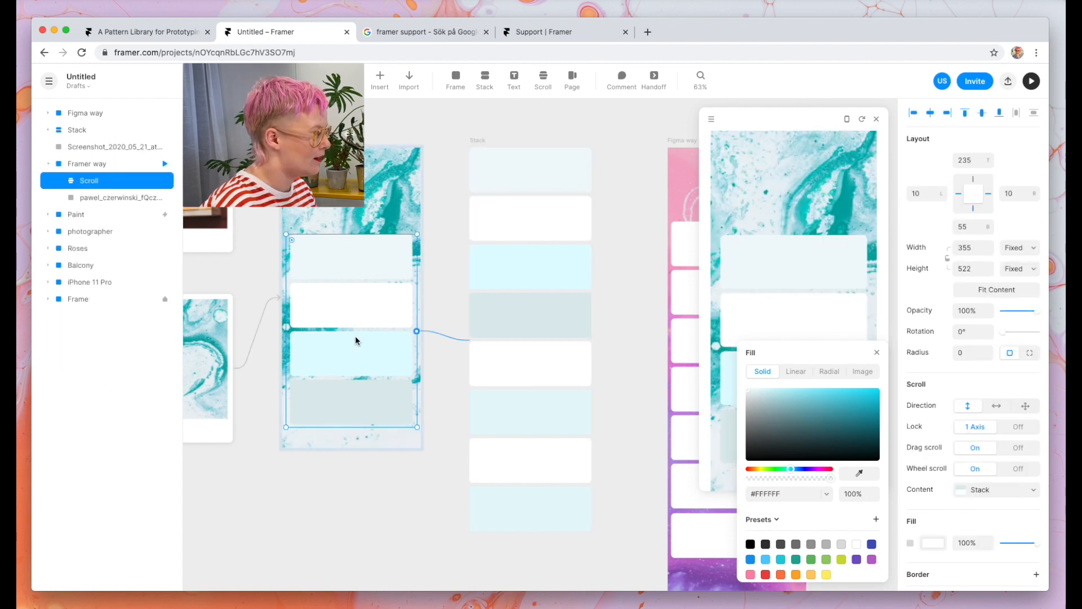
pyautogui.moveTo(356, 336); pyautogui.dragTo(358, 351)
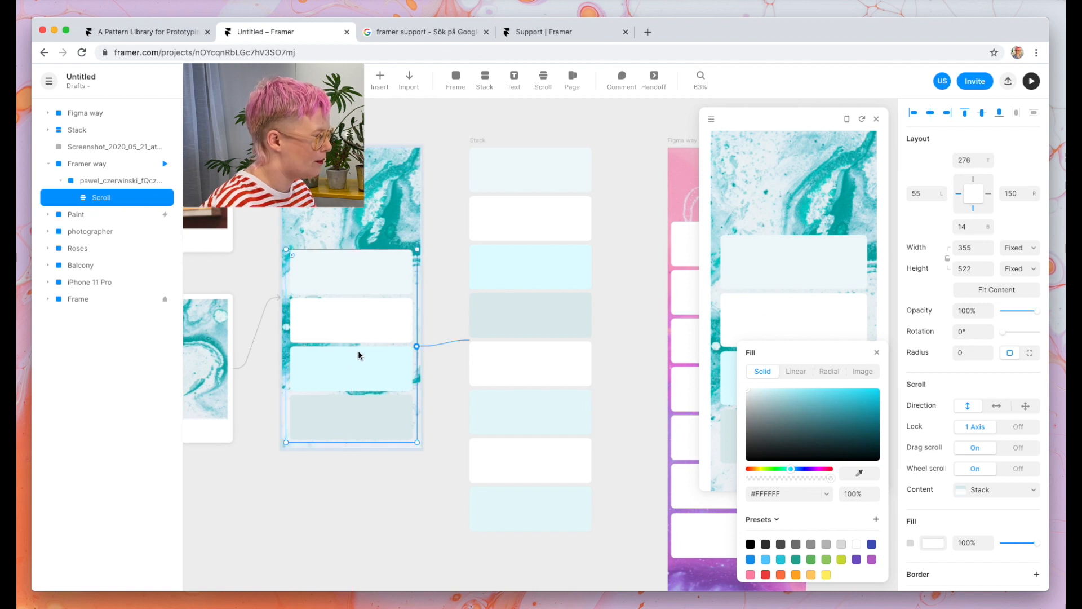
# - Take the scroll area out of the paint image layer so it sits directly in the Framer way frame, with 10 px side and 16 px bottom margins
pyautogui.scroll(10, 421, 363)
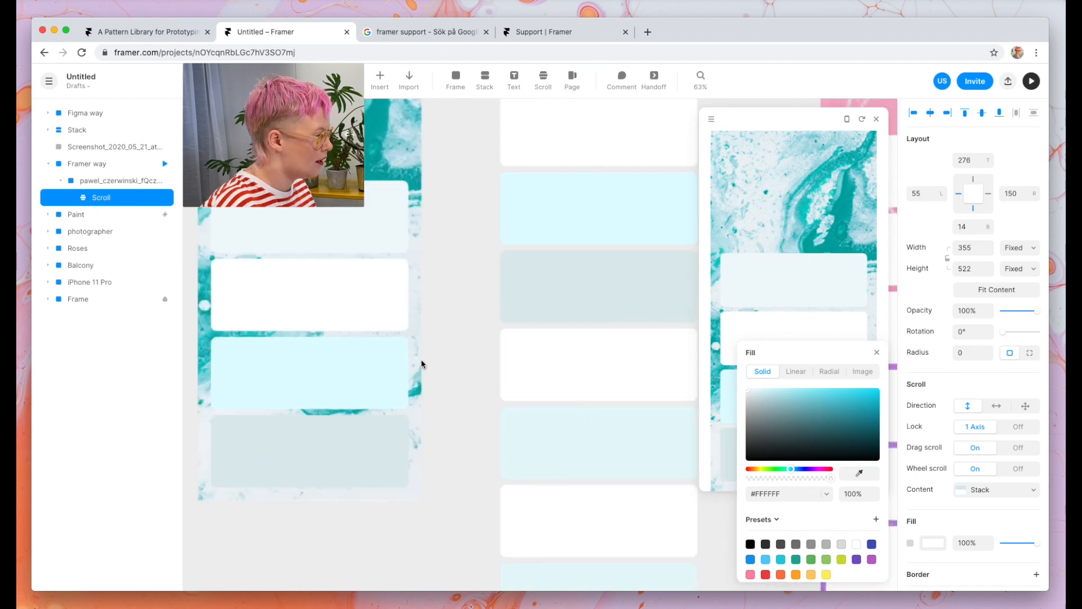
pyautogui.scroll(-10, 411, 359)
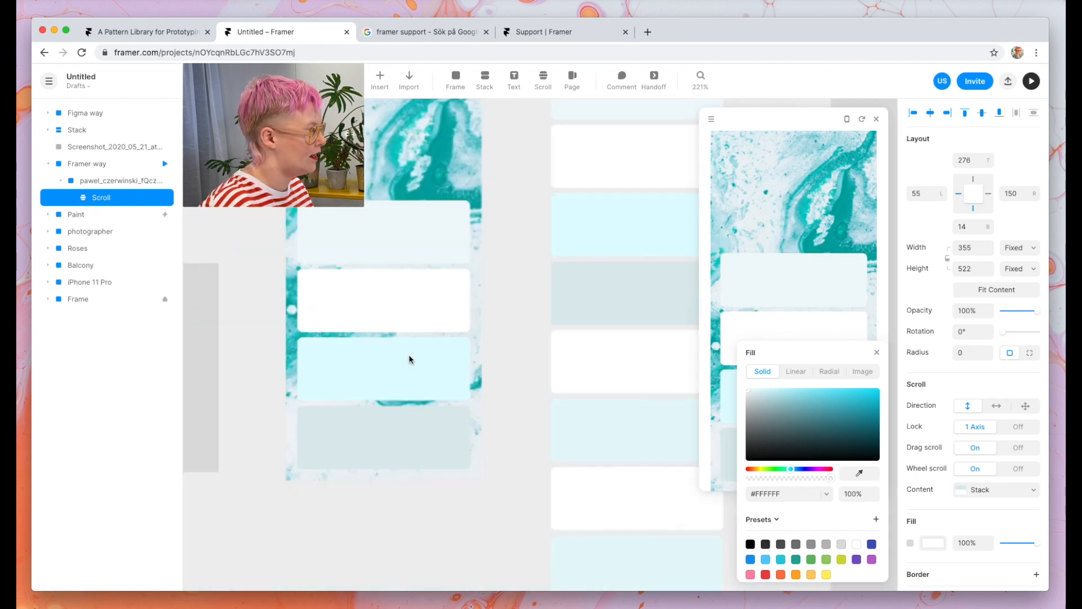
pyautogui.click(411, 357)
pyautogui.click(60, 180)
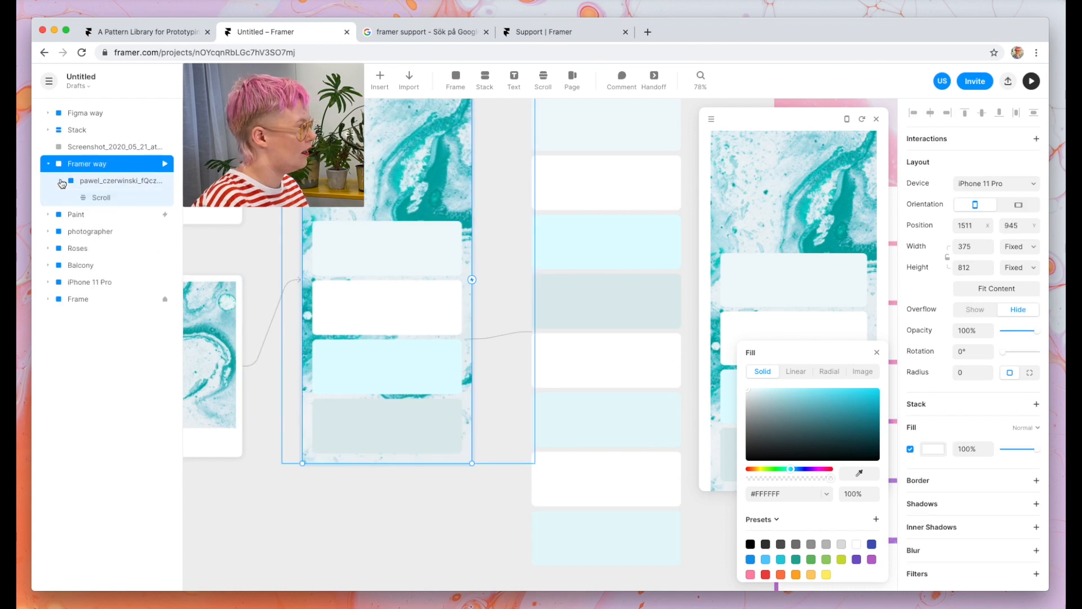
pyautogui.click(427, 431)
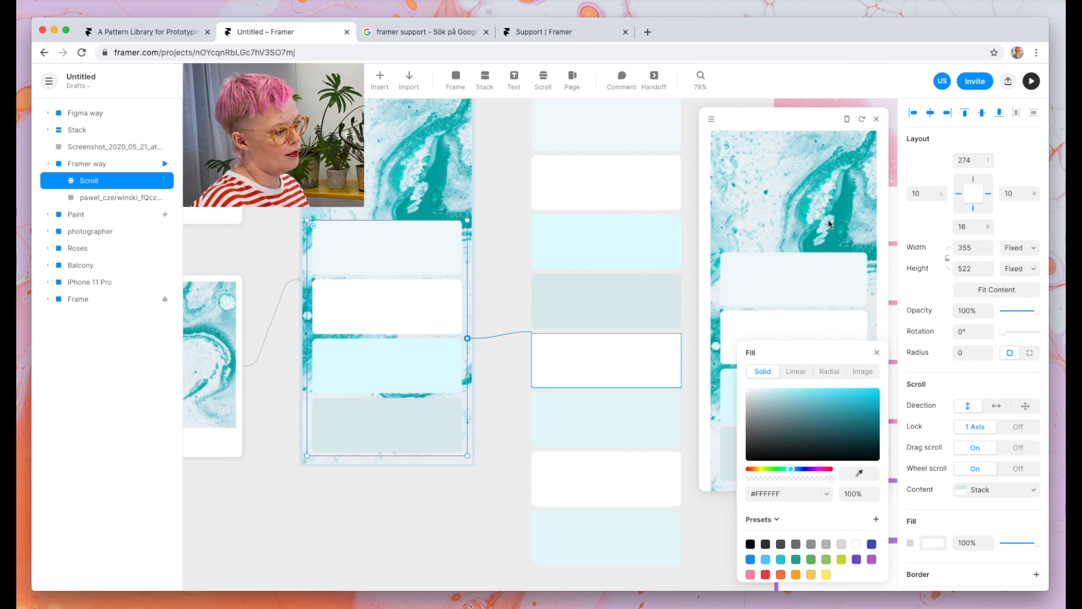
# - Test scrolling the card list in the preview, and run the iPhone 11 Pro prototype through to the full-screen paint page
pyautogui.click(876, 352)
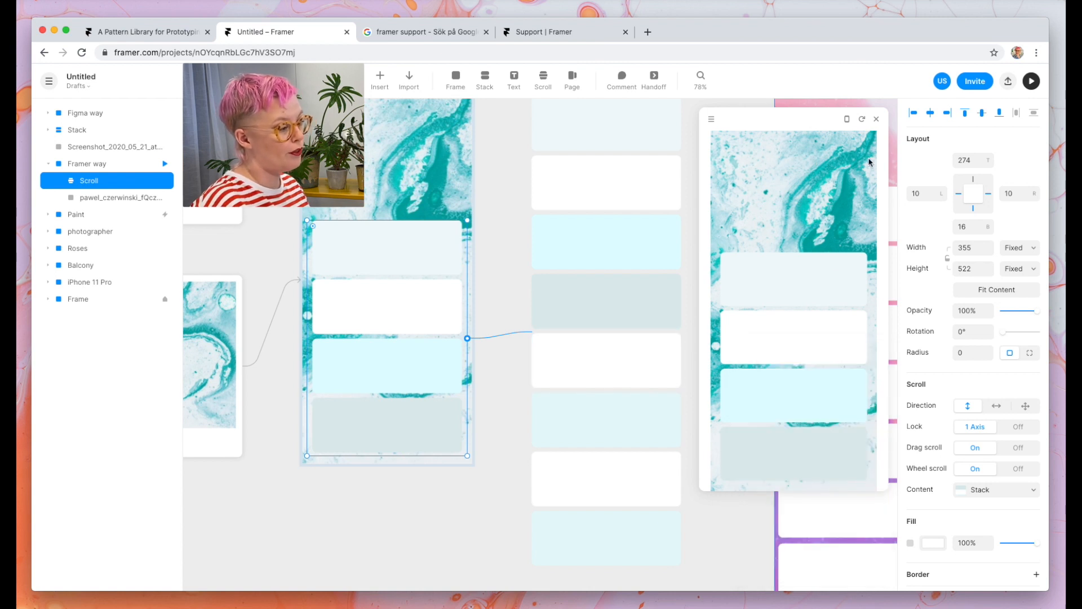
pyautogui.scroll(-5, 812, 383)
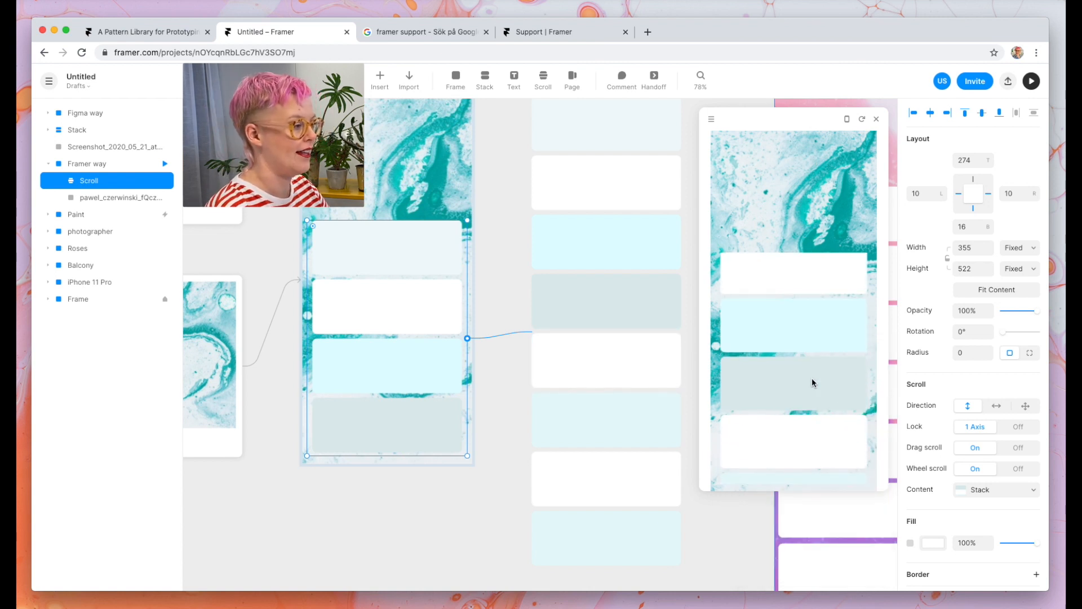
pyautogui.scroll(-2, 812, 383)
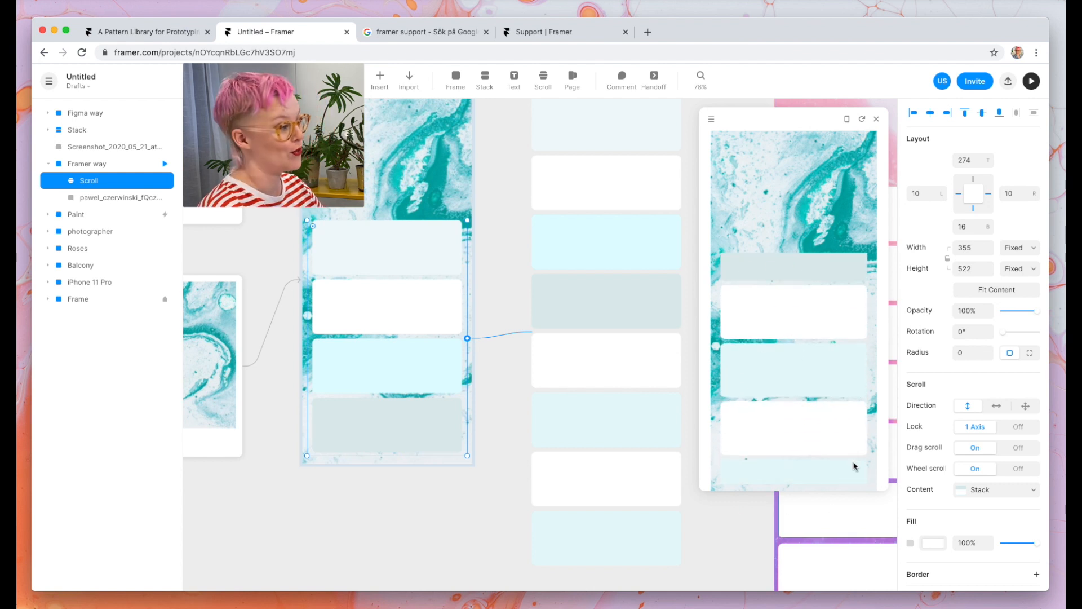
pyautogui.scroll(-1, 855, 466)
pyautogui.scroll(2, 854, 466)
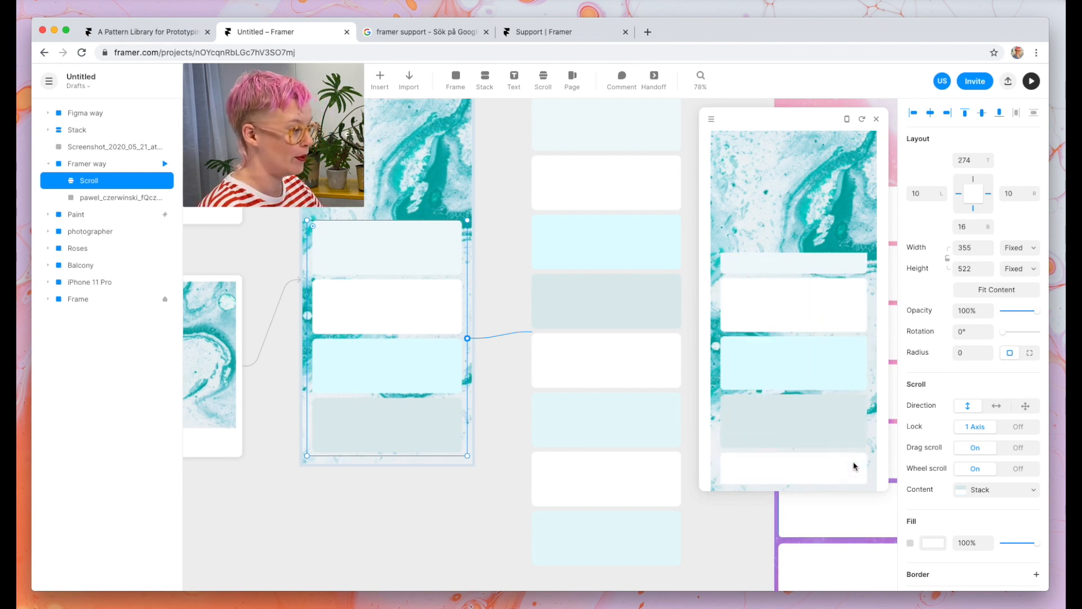
pyautogui.scroll(-5, 476, 326)
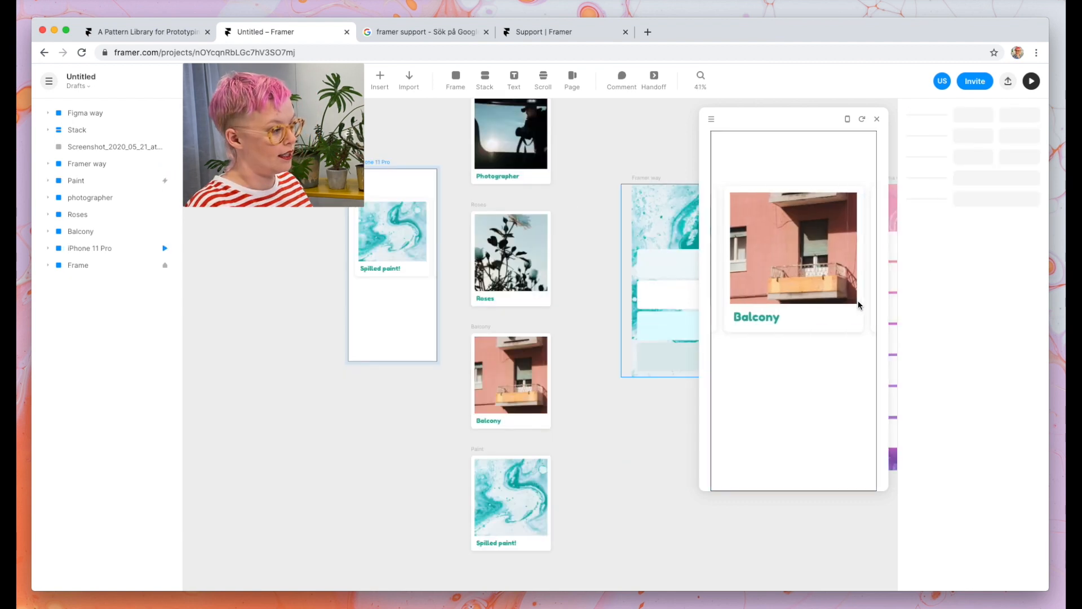
pyautogui.click(810, 220)
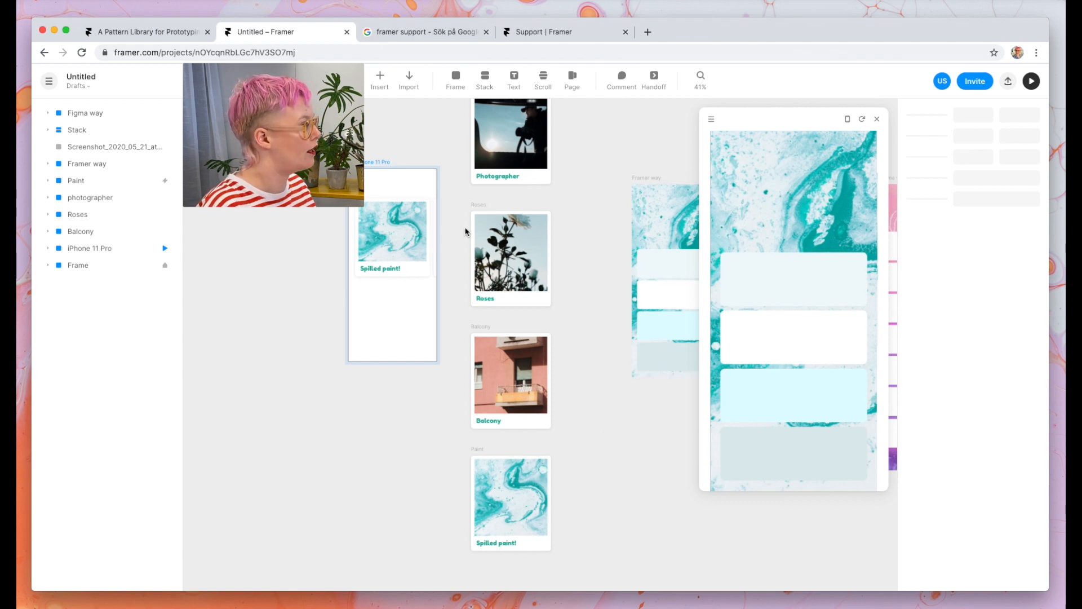
# - Add a text label reading "Frame" above the iPhone 11 Pro frame and enlarge it to size 52
pyautogui.hscroll(5, 357, 363)
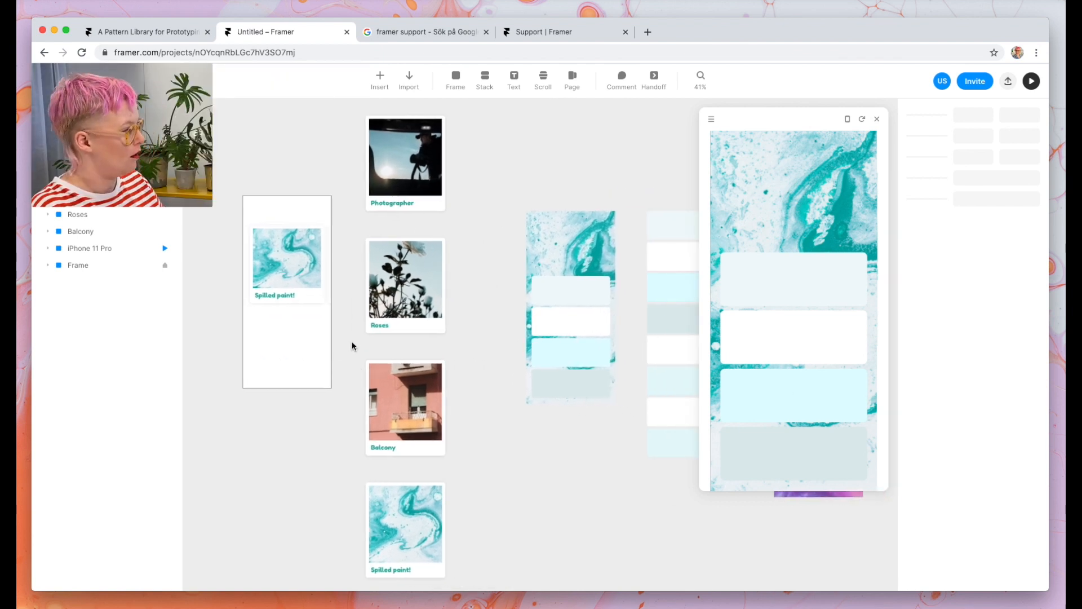
pyautogui.press('t')
pyautogui.click(270, 163)
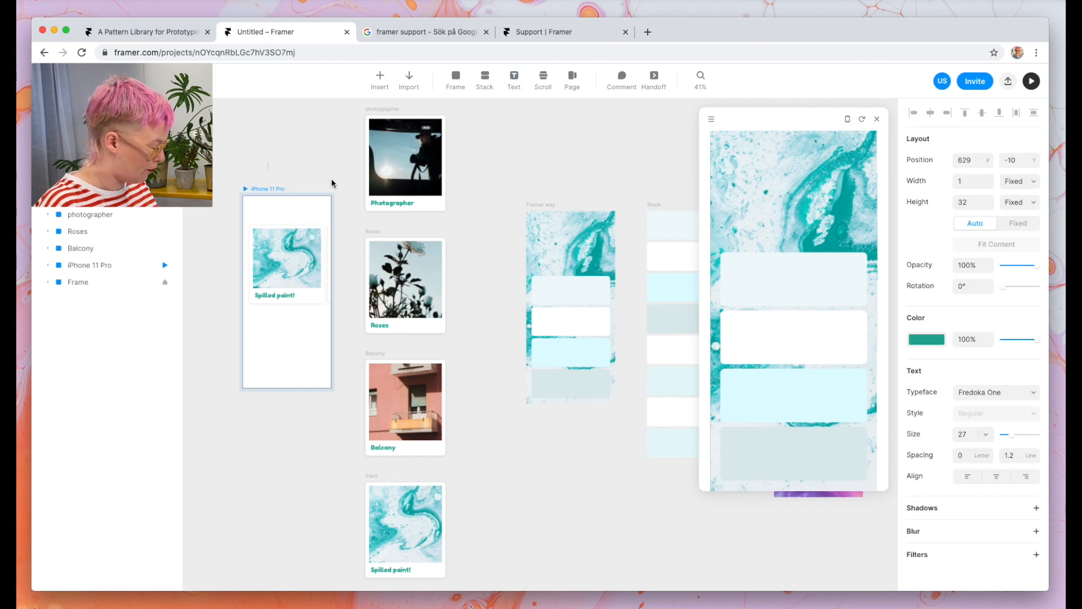
pyautogui.write('Frame')
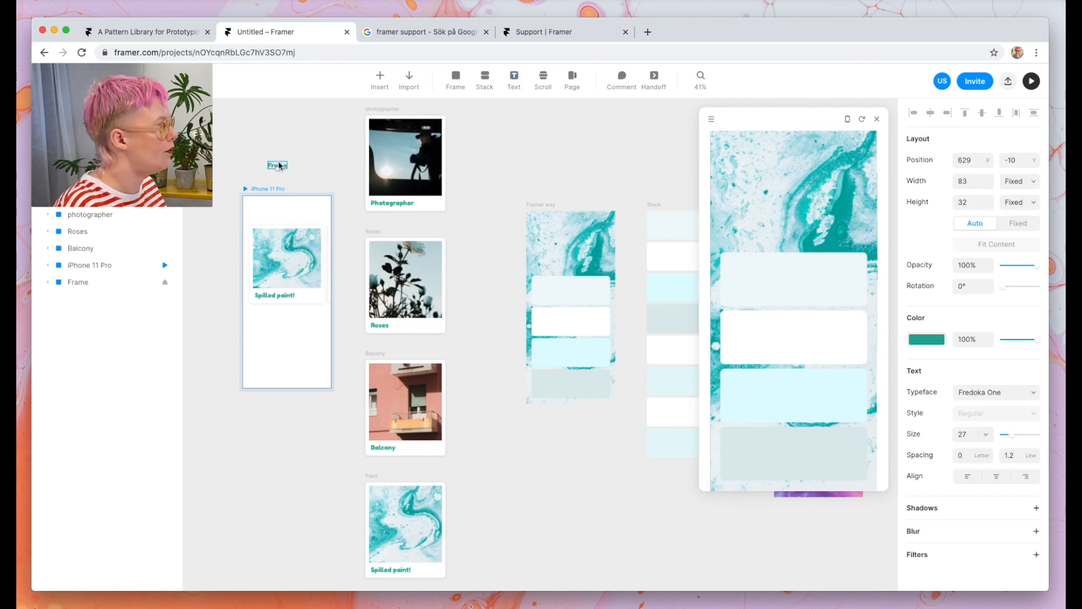
pyautogui.moveTo(277, 170); pyautogui.dragTo(319, 215)
pyautogui.scroll(5, 277, 162)
pyautogui.scroll(-5, 314, 222)
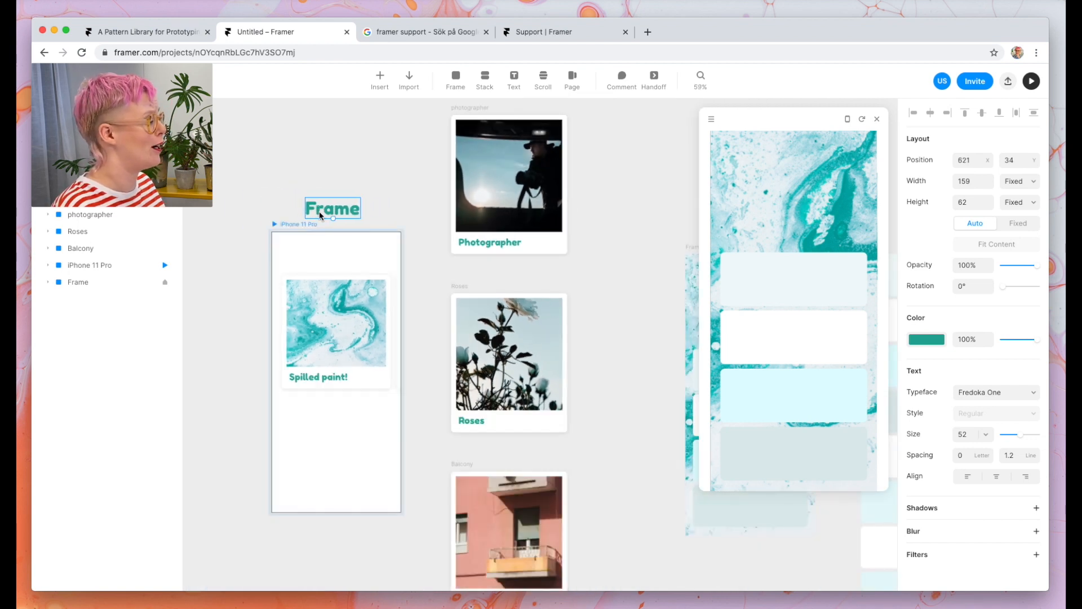
# - Colour the Frame label #40C7CC and place a copy of it above the photographer card
pyautogui.hscroll(3, 319, 211)
pyautogui.scroll(2, 319, 211)
pyautogui.click(927, 340)
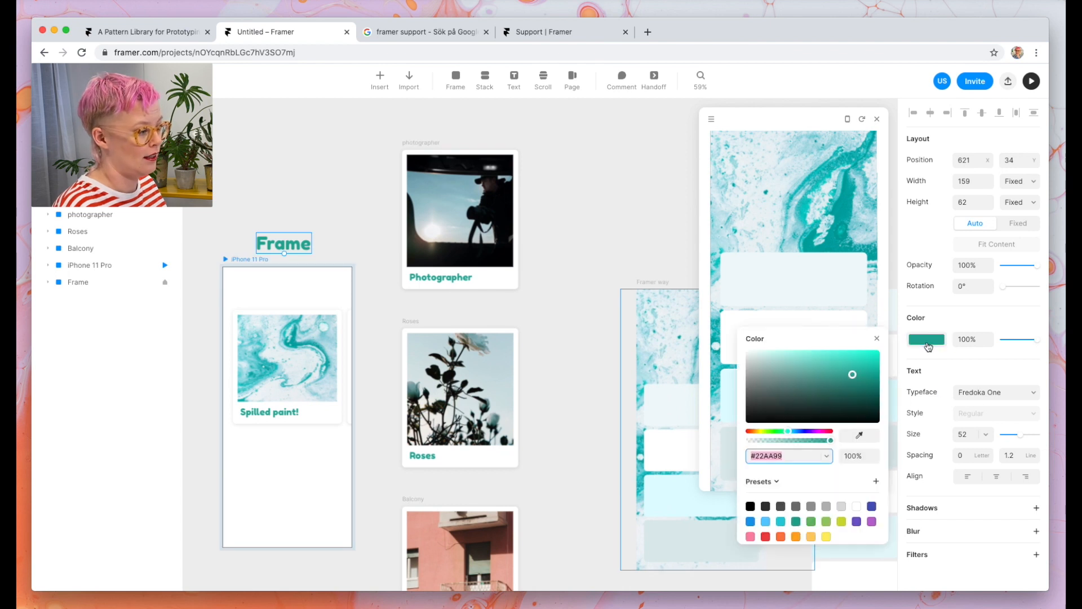
pyautogui.click(766, 522)
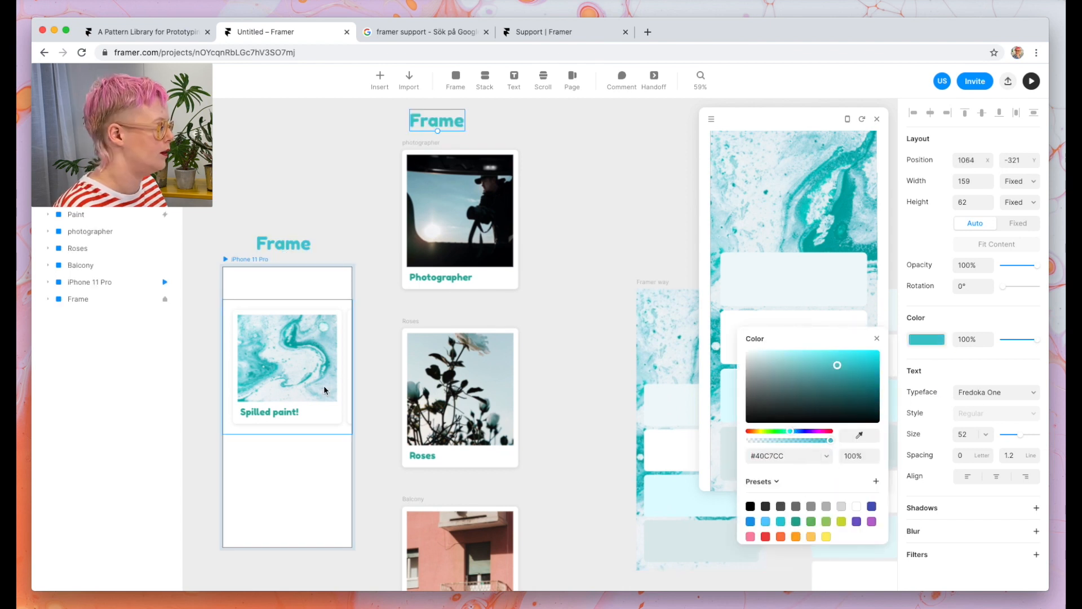
# - Change the label above the photographer card to "Page", and place a copy reading "Scroll" above the Framer way frame
pyautogui.click(321, 385)
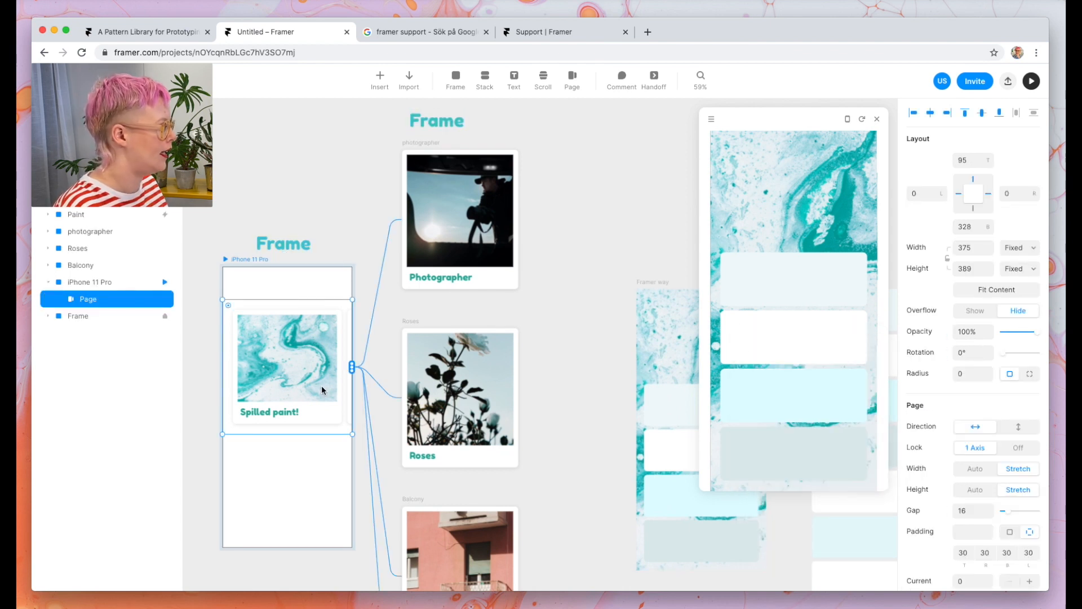
pyautogui.doubleClick(453, 127)
pyautogui.write('Page')
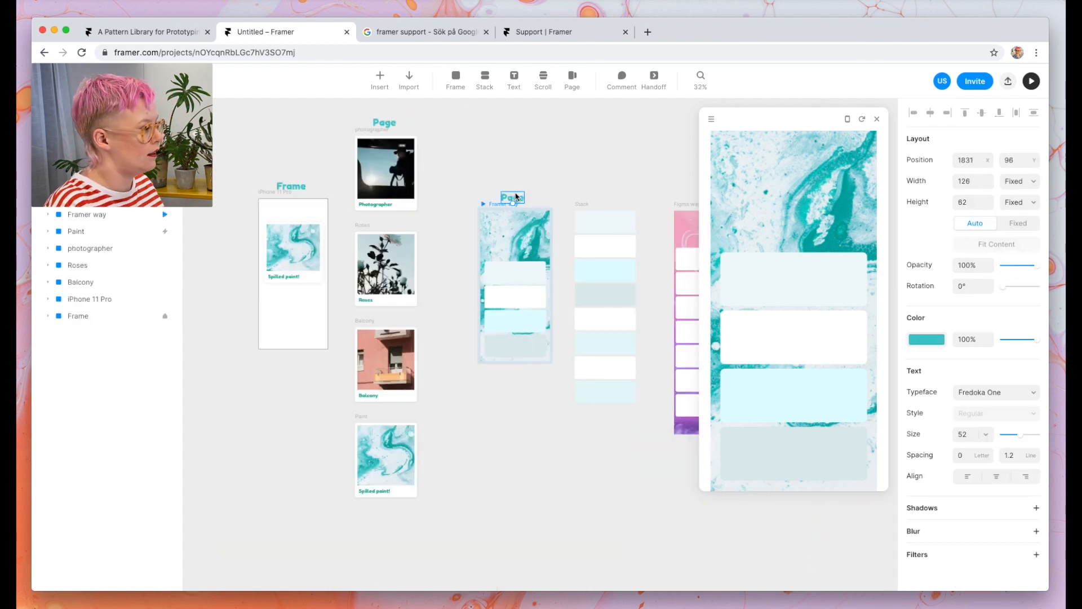
pyautogui.doubleClick(513, 196)
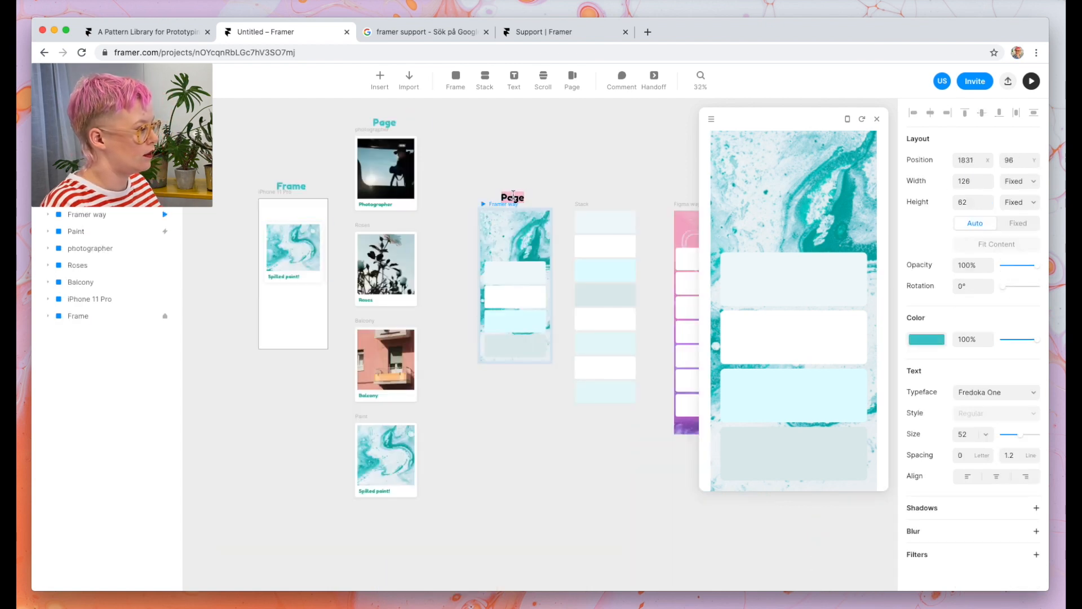
pyautogui.write('Scroll')
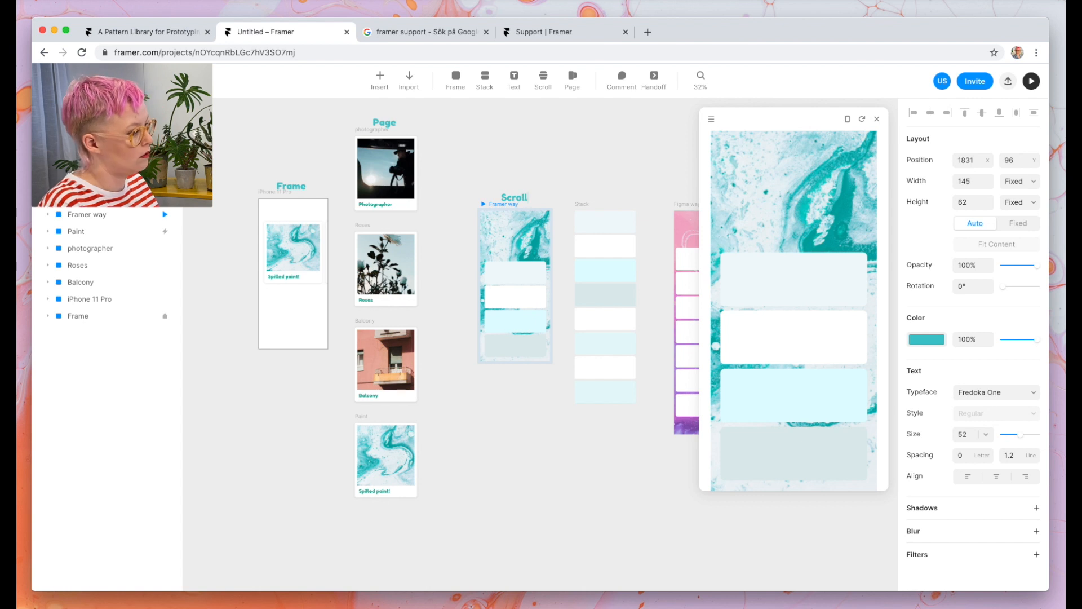
# - Copy the Scroll label above the Stack of cards and change its text to "Stack"
pyautogui.click(517, 197)
pyautogui.moveTo(516, 198); pyautogui.dragTo(609, 199)
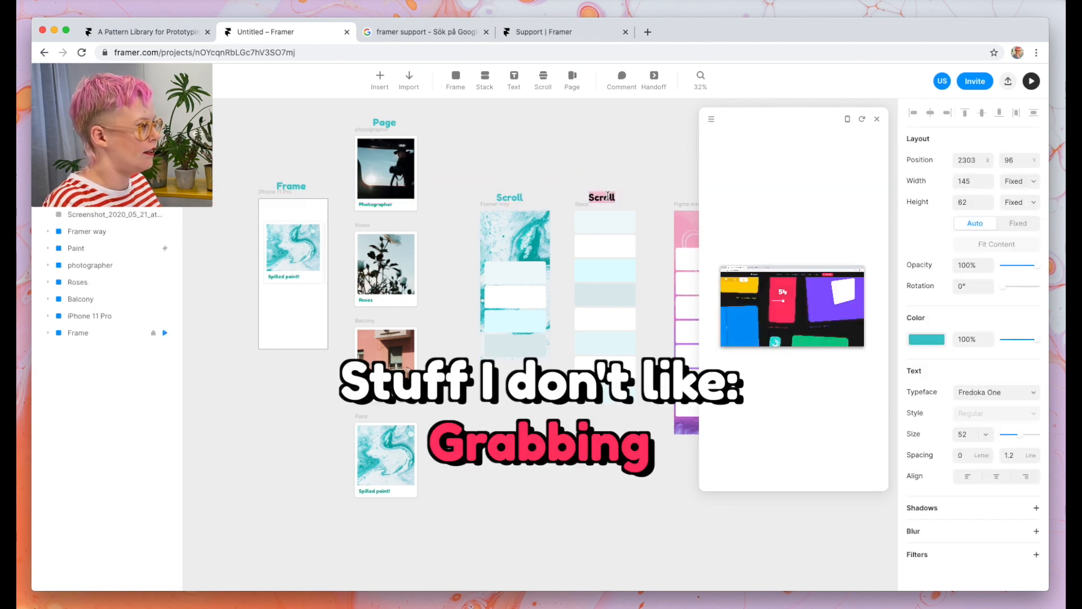
pyautogui.write('Stack')
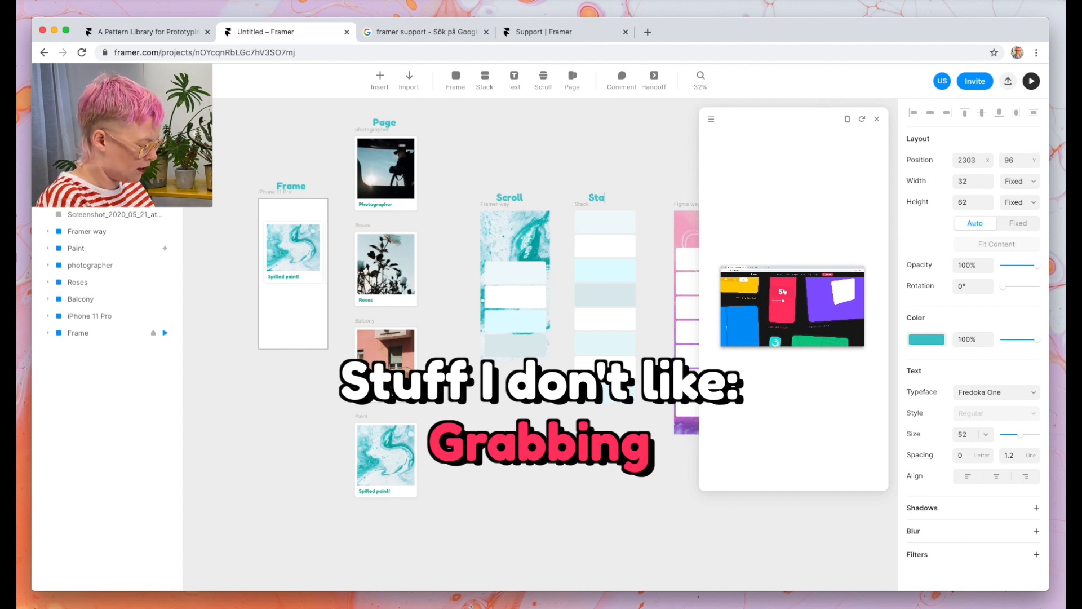
pyautogui.click(651, 168)
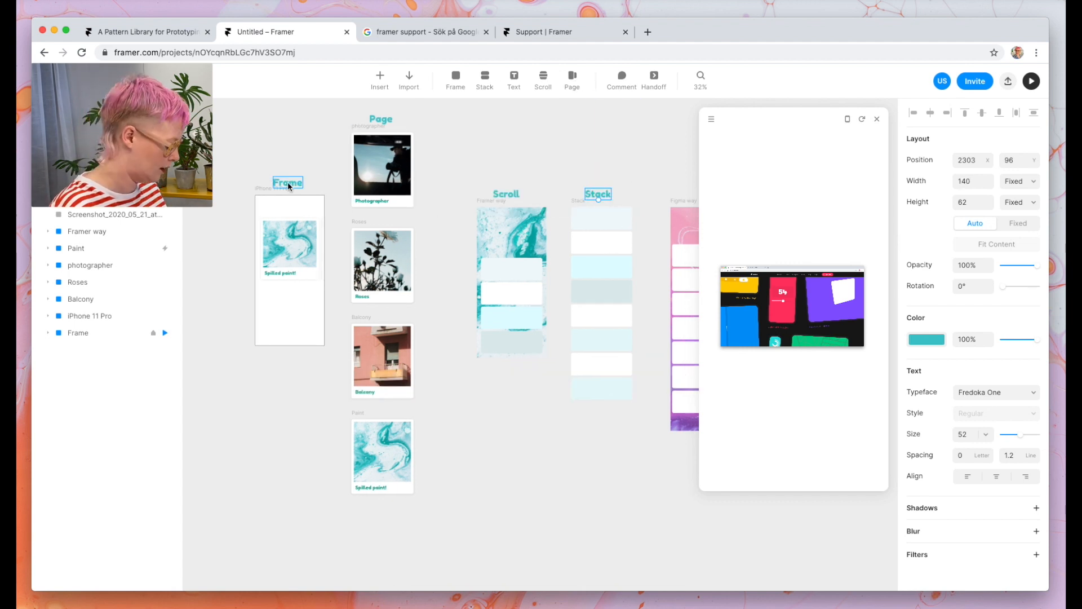
# - Copy the Frame label just above itself and change the copy's text to "Text"
pyautogui.moveTo(287, 181); pyautogui.dragTo(287, 171)
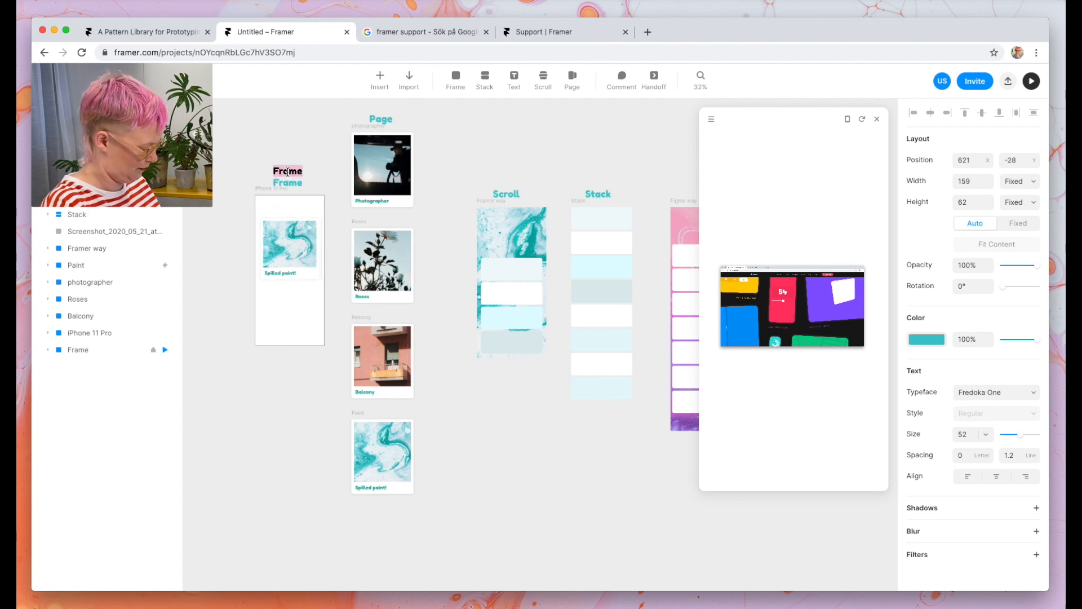
pyautogui.write('Text')
pyautogui.click(297, 124)
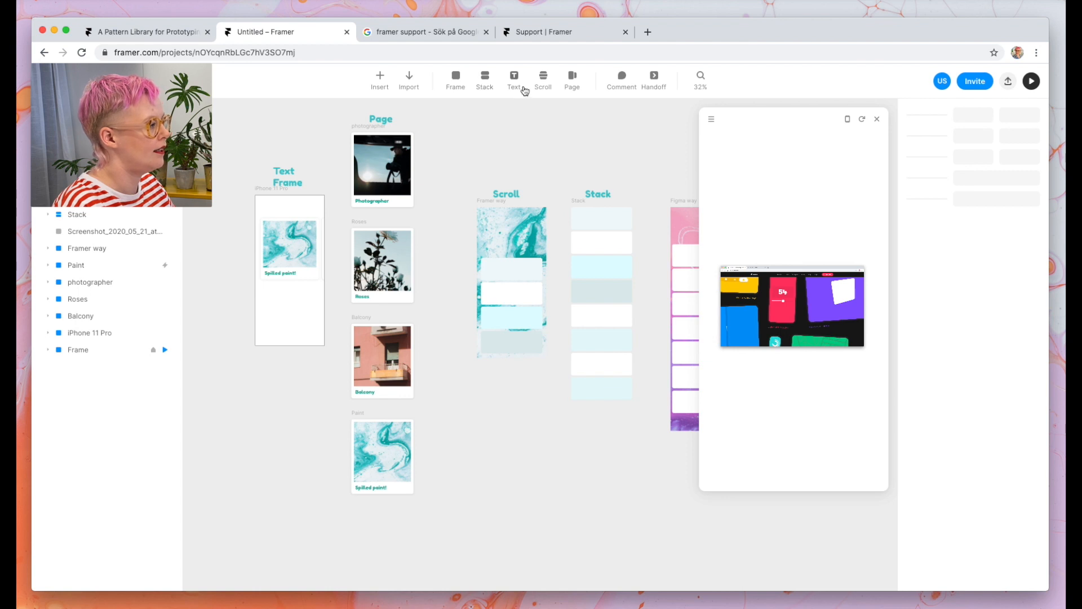
# - Insert the iPhone 11 Pro device component, place it beside the Figma way frame, and try adding a frame around it
pyautogui.click(380, 84)
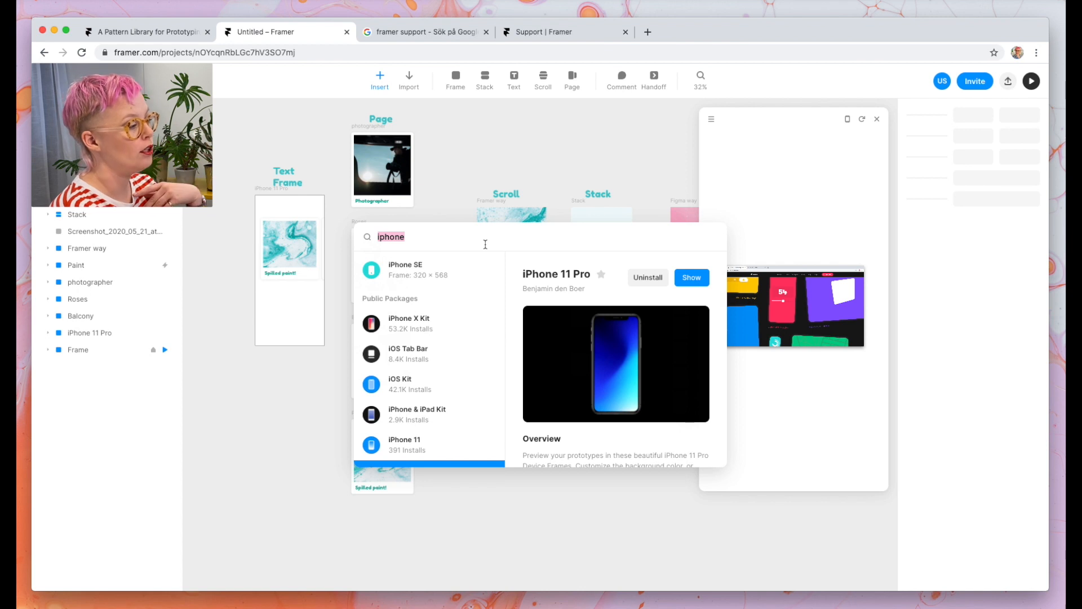
pyautogui.click(694, 285)
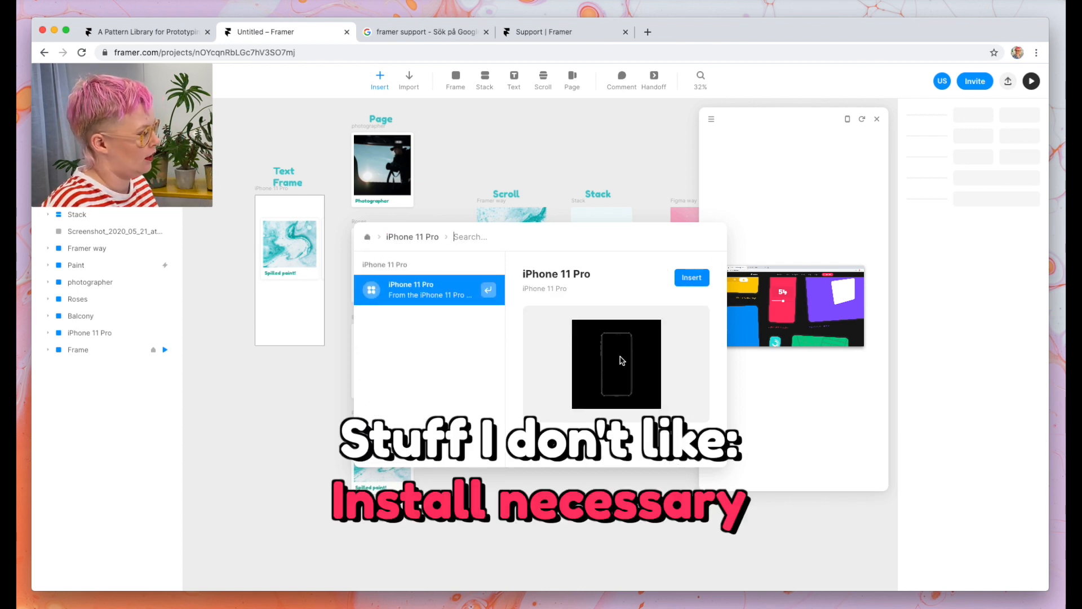
pyautogui.moveTo(622, 361); pyautogui.dragTo(280, 406)
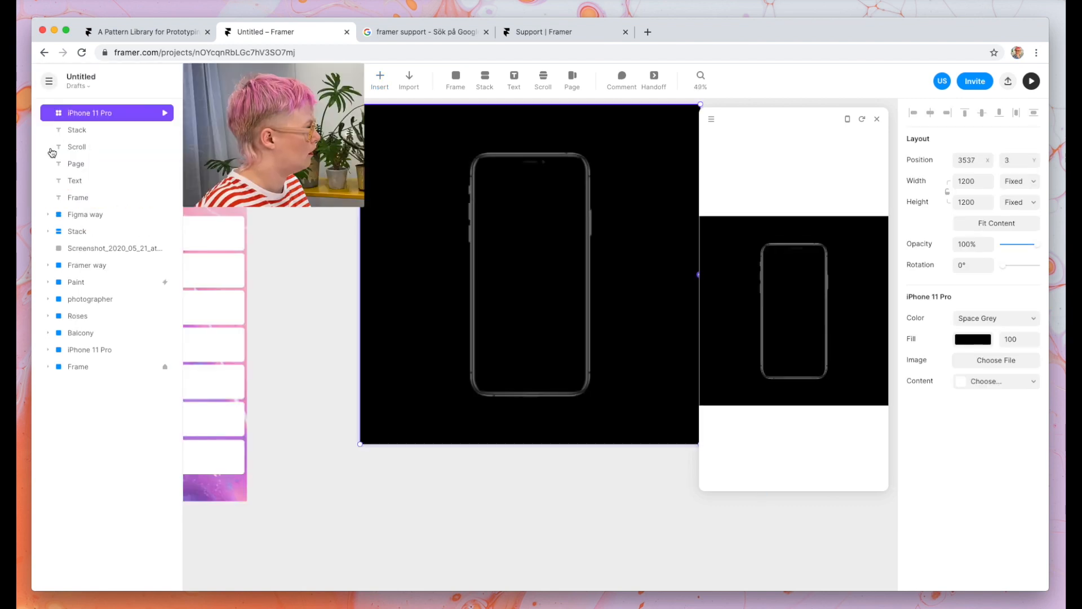
pyautogui.moveTo(645, 346); pyautogui.dragTo(551, 398)
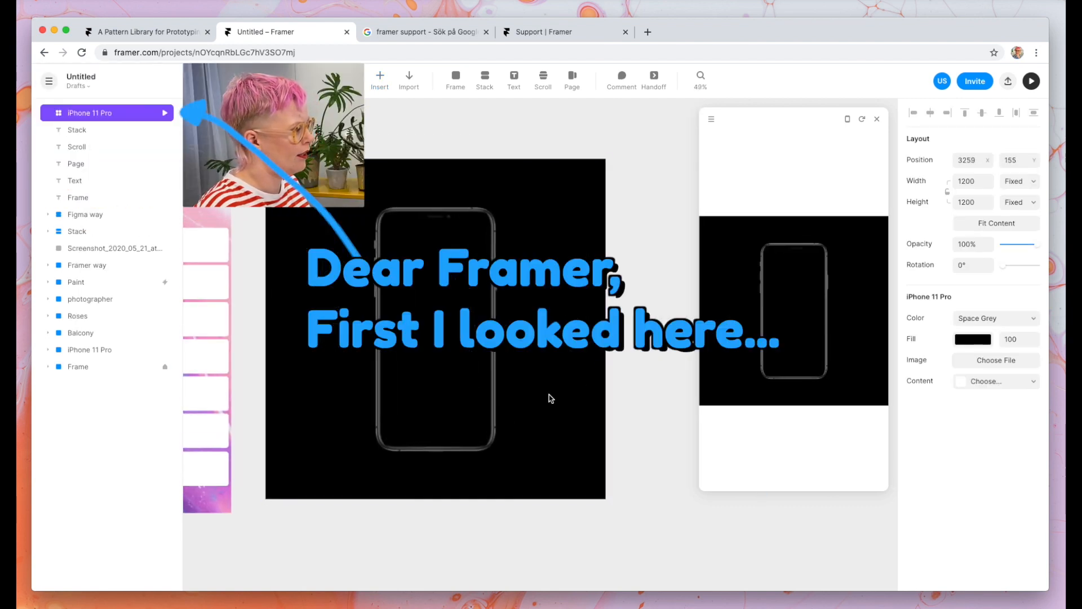
pyautogui.rightClick(457, 372)
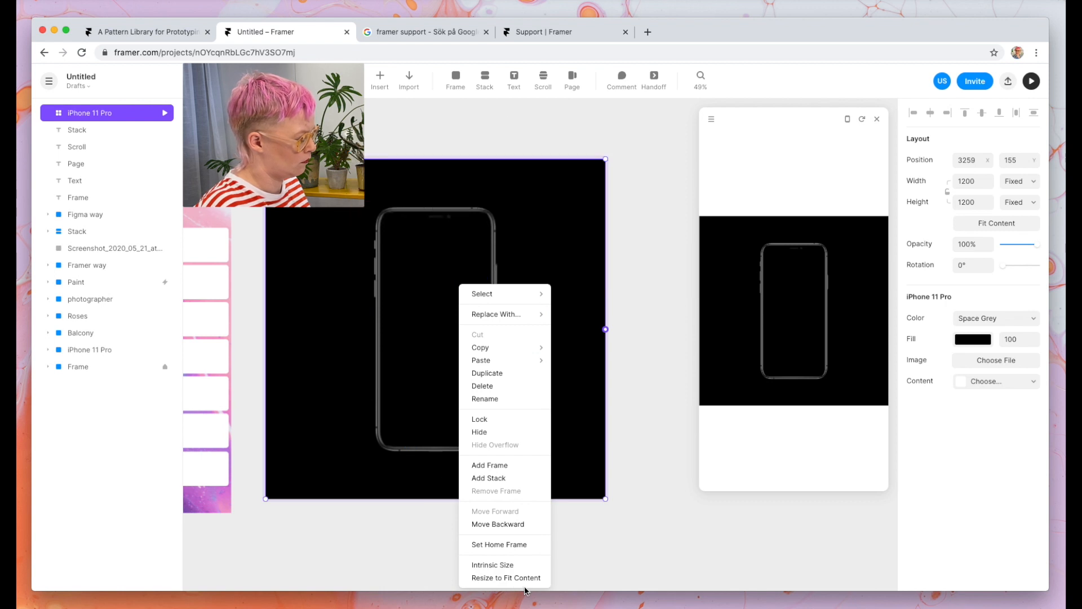
pyautogui.click(473, 465)
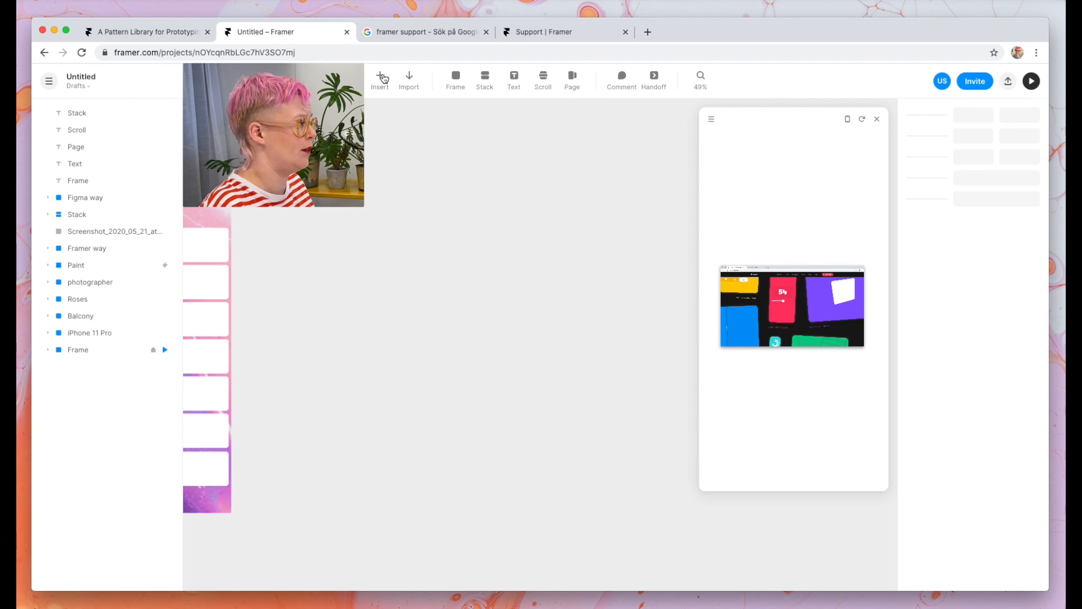
# - Insert the Material Design FAB at the upper edge of the first card in the Framer way frame and place it above the Scroll layer
pyautogui.click(381, 78)
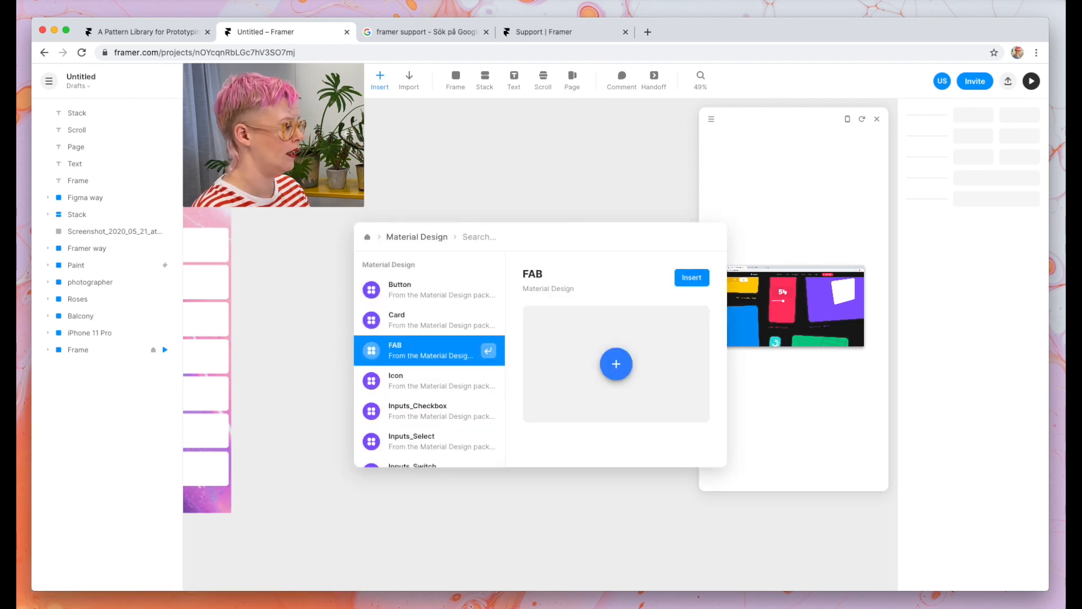
pyautogui.click(689, 280)
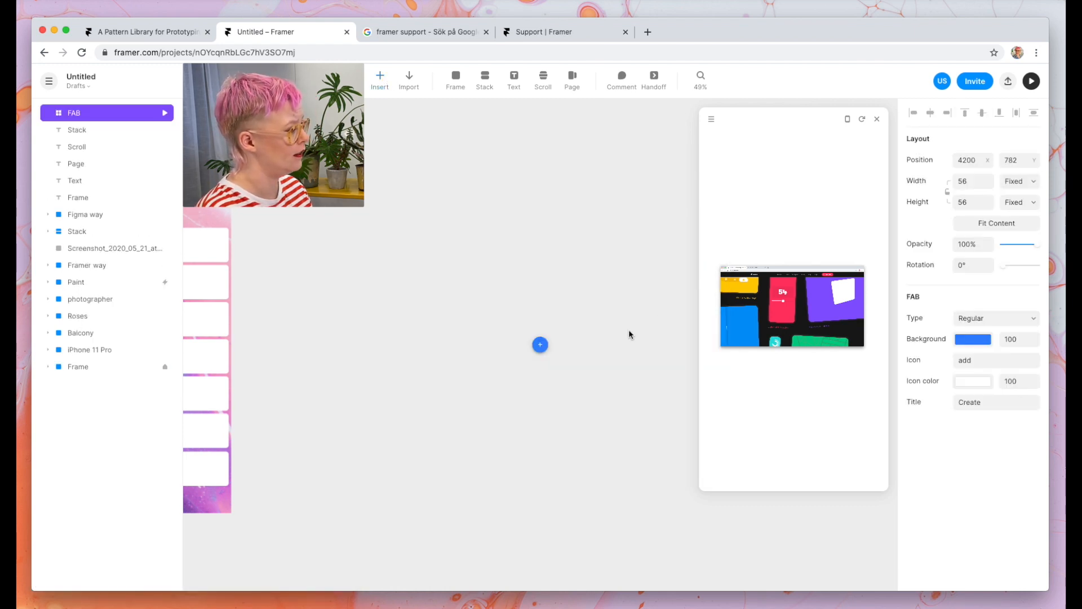
pyautogui.moveTo(543, 349); pyautogui.dragTo(211, 500)
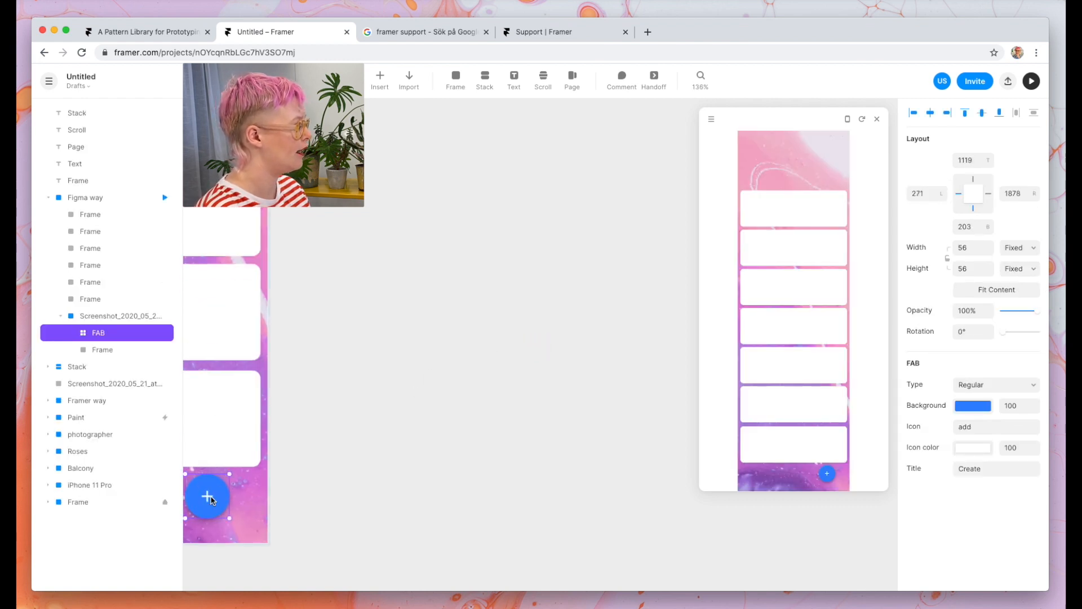
pyautogui.hscroll(-3, 211, 500)
pyautogui.scroll(-5, 211, 500)
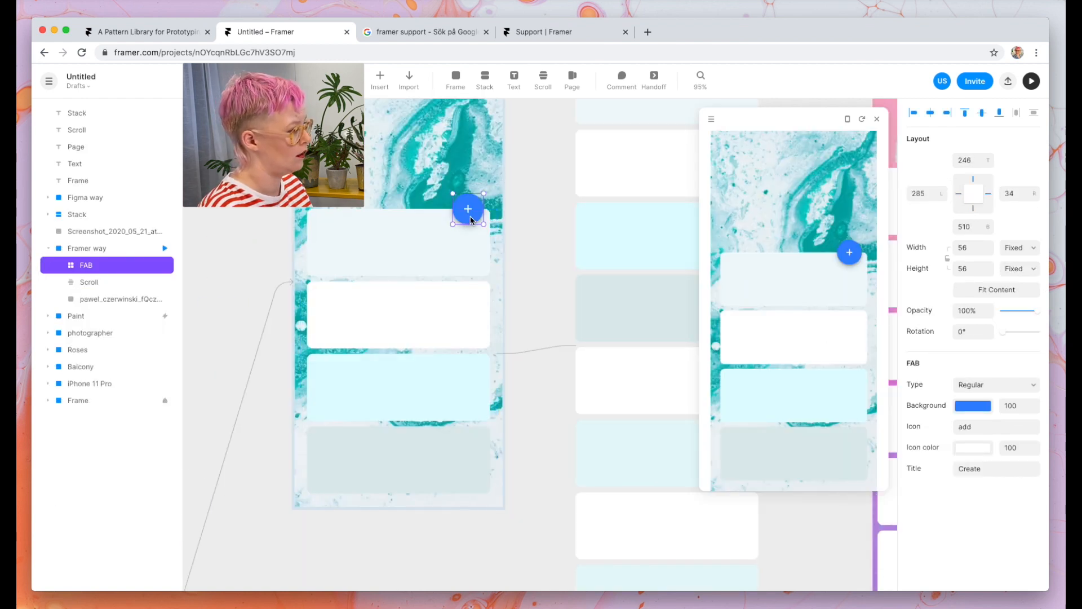
pyautogui.moveTo(470, 216); pyautogui.dragTo(437, 216)
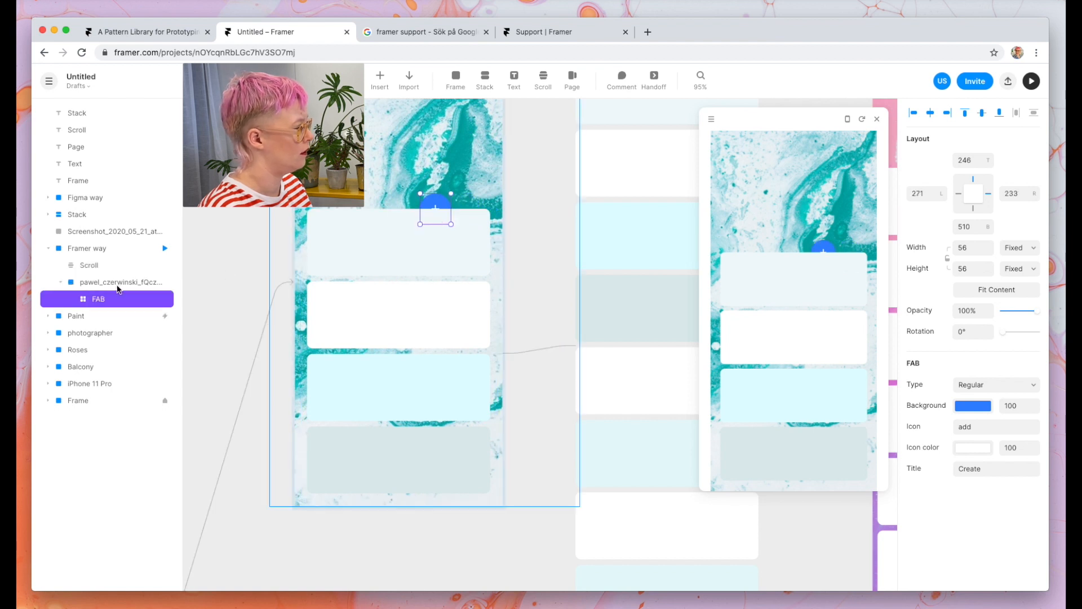
pyautogui.moveTo(119, 289); pyautogui.dragTo(98, 263)
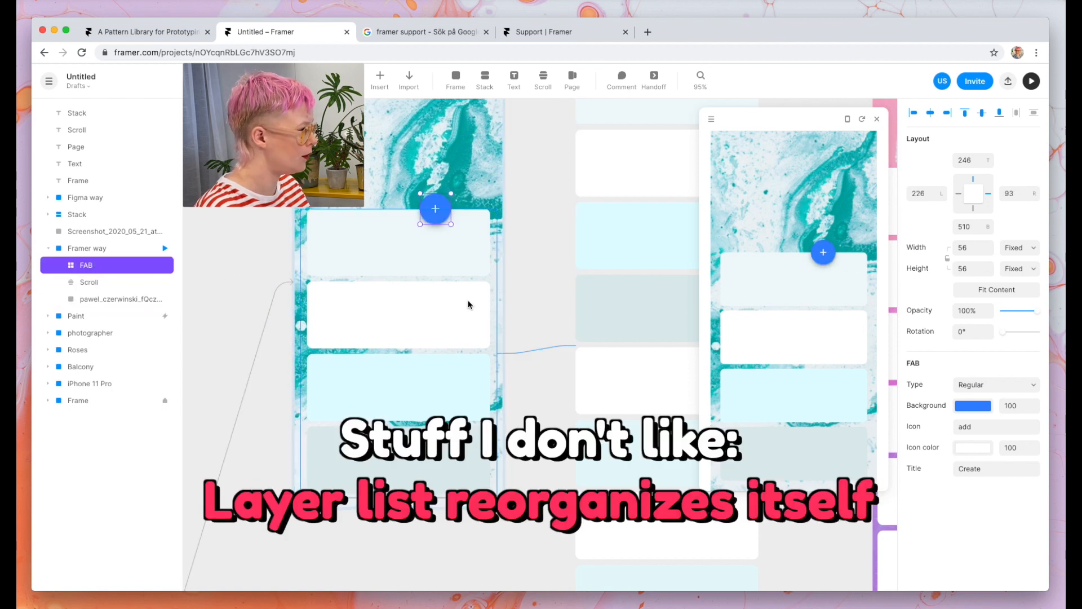
# - Nudge the FAB right to 286 px from the Framer way frame's left edge and test scrolling the cards in the preview
pyautogui.hotkey('shift', 'Right')
pyautogui.hotkey('shift', 'Right')
pyautogui.hotkey('shift', 'Right')
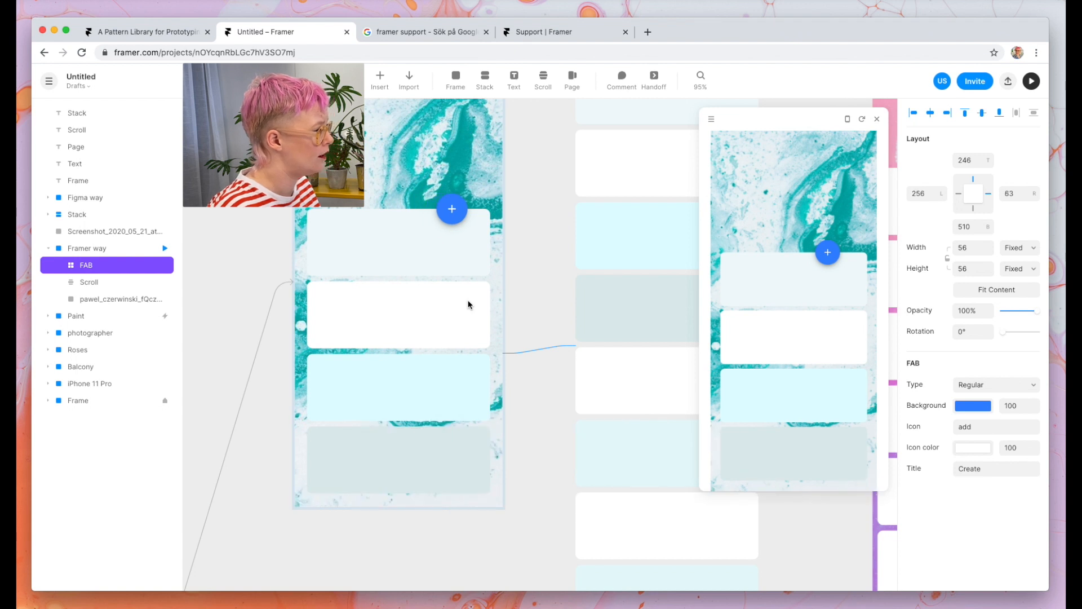
pyautogui.hotkey('shift', 'Left')
pyautogui.hotkey('shift', 'Right')
pyautogui.hotkey('shift', 'Right')
pyautogui.hotkey('shift', 'Right')
pyautogui.hotkey('shift', 'Right')
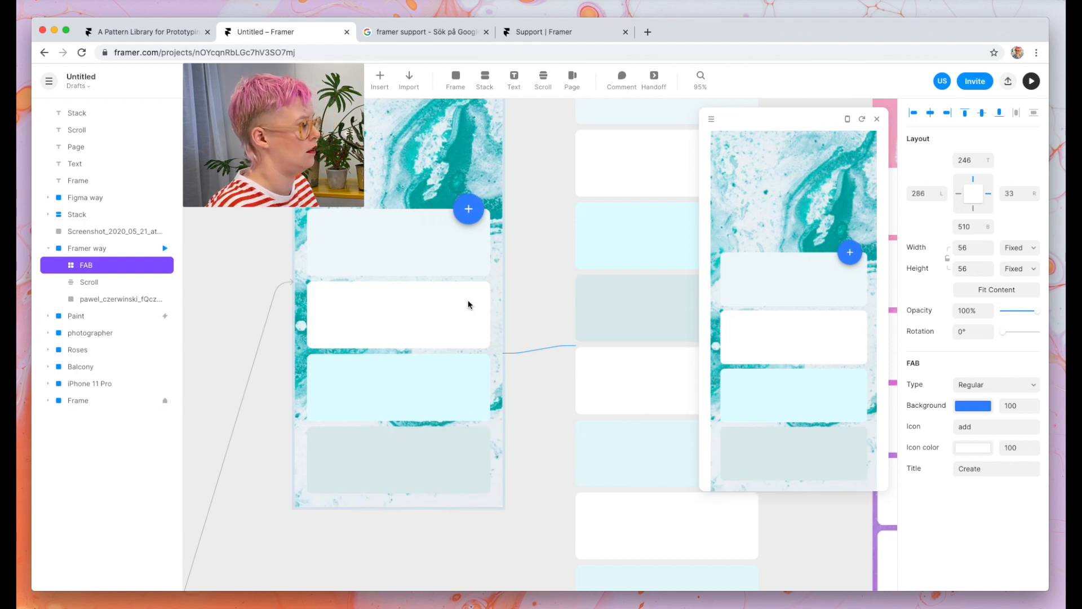
pyautogui.scroll(-5, 828, 411)
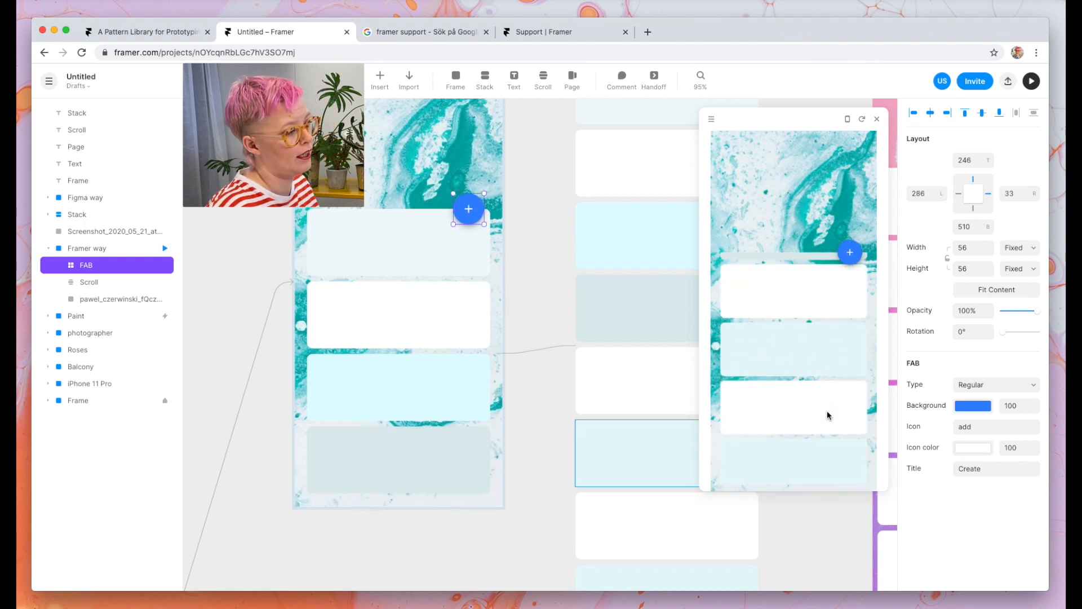
pyautogui.scroll(5, 827, 411)
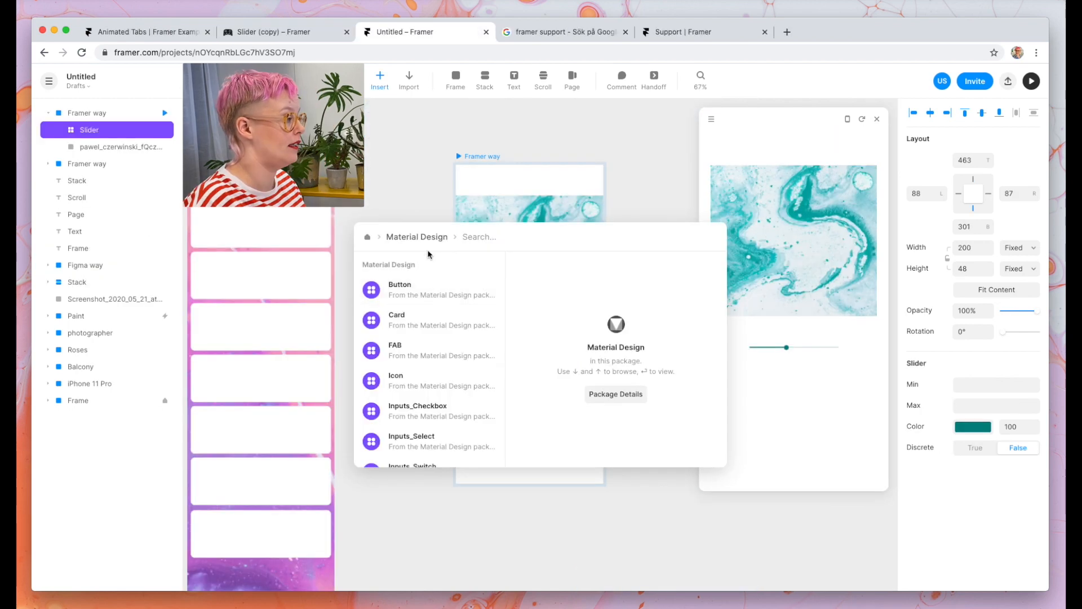
# - Search the components for "rad", insert Radio below the slider, and place copies of it in a vertical list
pyautogui.write('r')
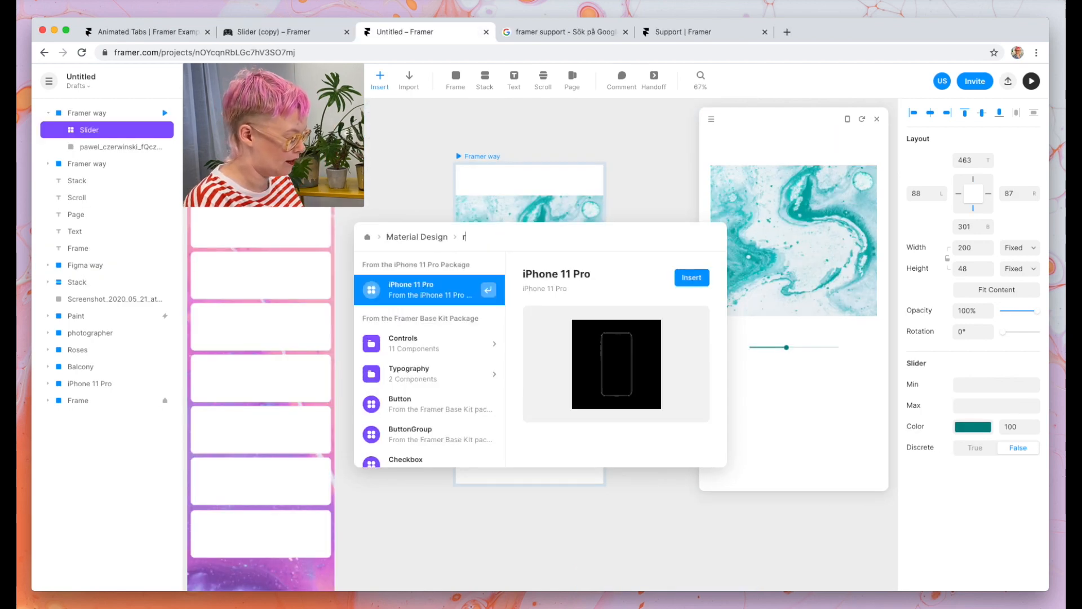
pyautogui.write('ad')
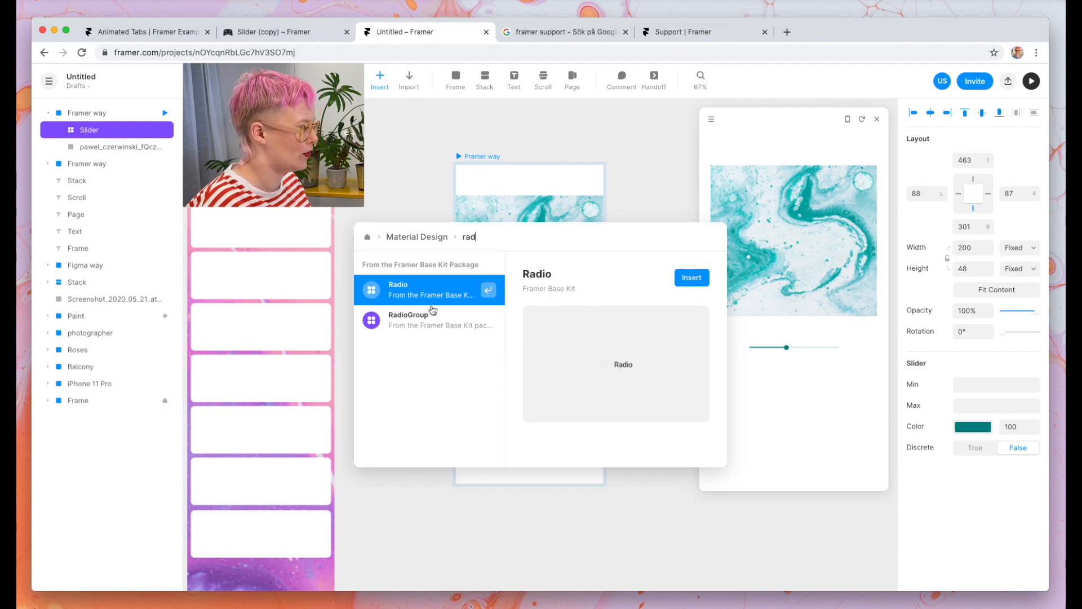
pyautogui.click(692, 278)
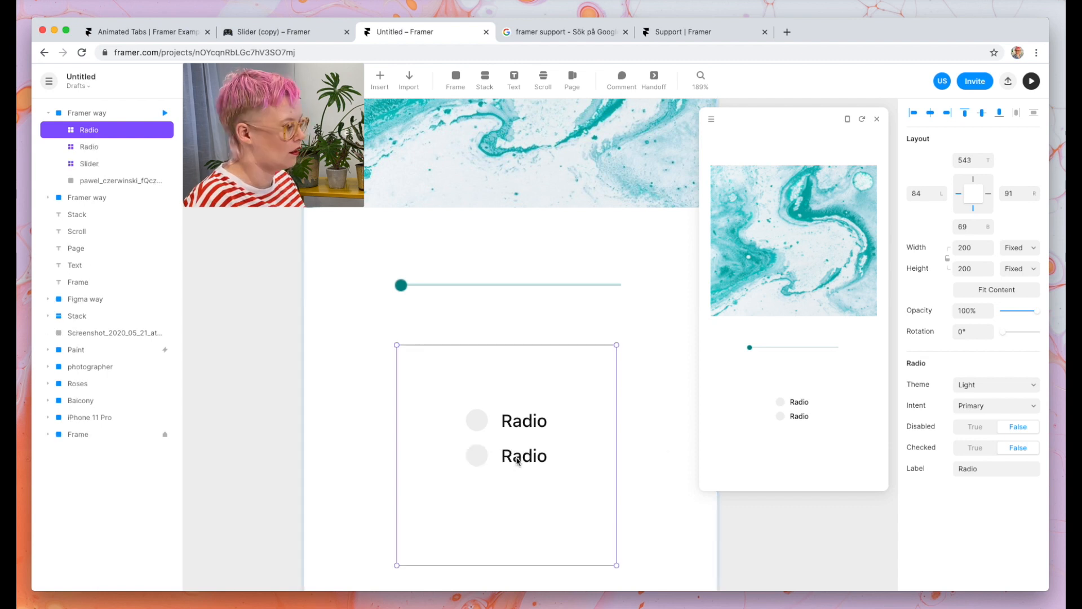
pyautogui.moveTo(516, 457); pyautogui.dragTo(516, 488)
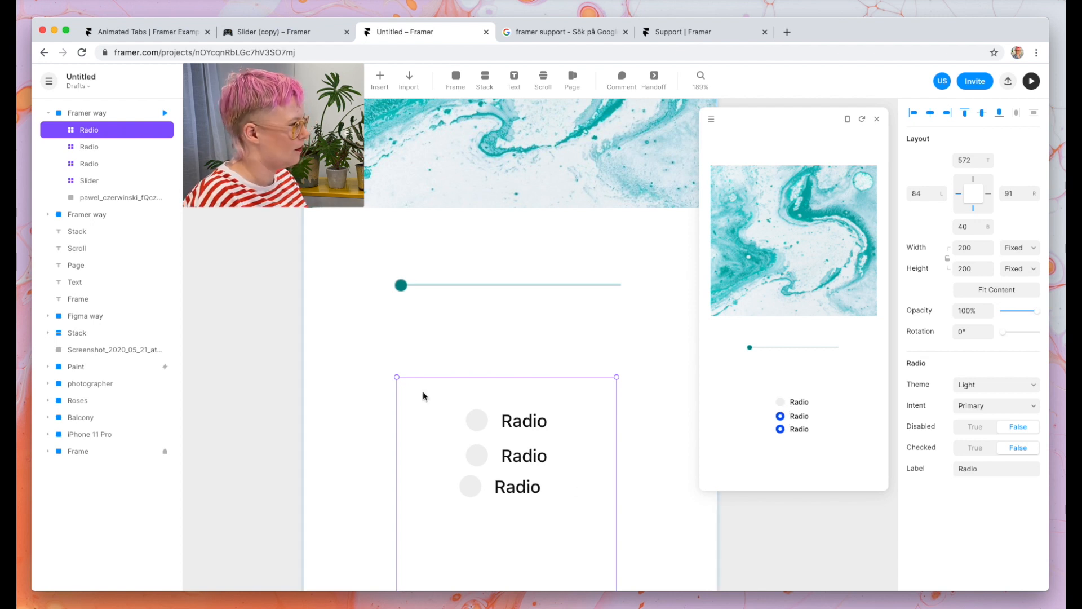
# - Move the lowest Radio out of the list and delete the extra Radio copies from the Framer way frame
pyautogui.moveTo(422, 394); pyautogui.dragTo(144, 266)
pyautogui.click(125, 147)
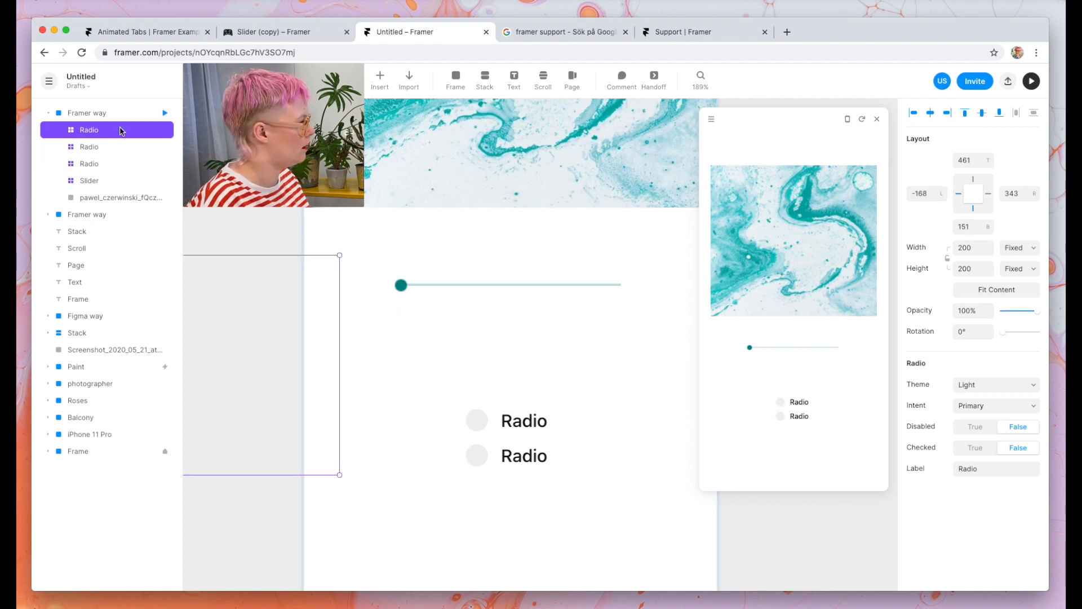
pyautogui.press('Delete')
pyautogui.click(120, 127)
pyautogui.press('Delete')
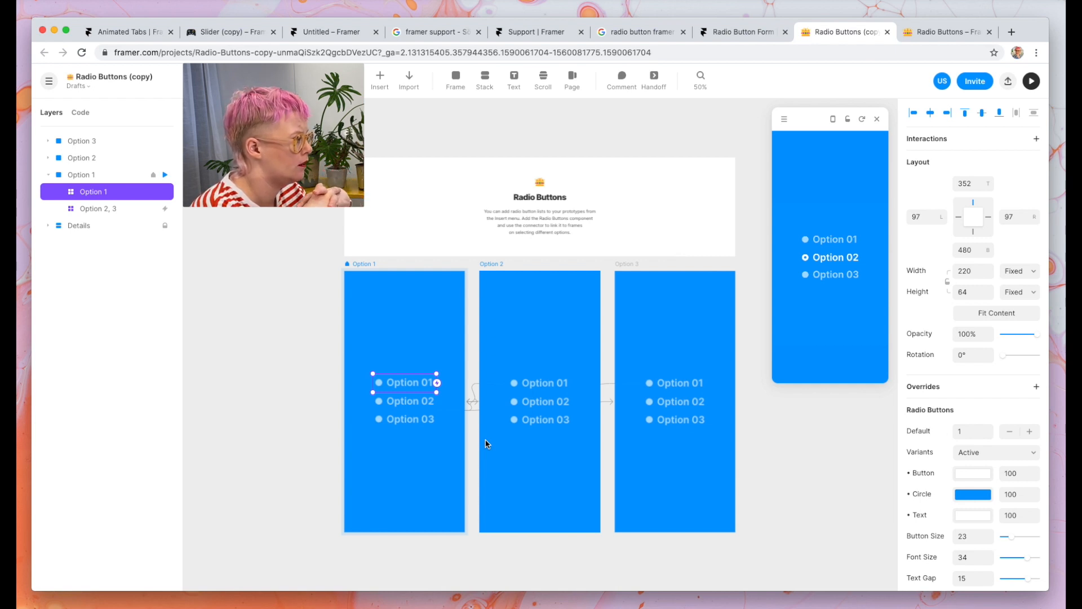
# - Read the instructions in the Radio Buttons example and examine how its three option frames are linked
pyautogui.scroll(10, 570, 205)
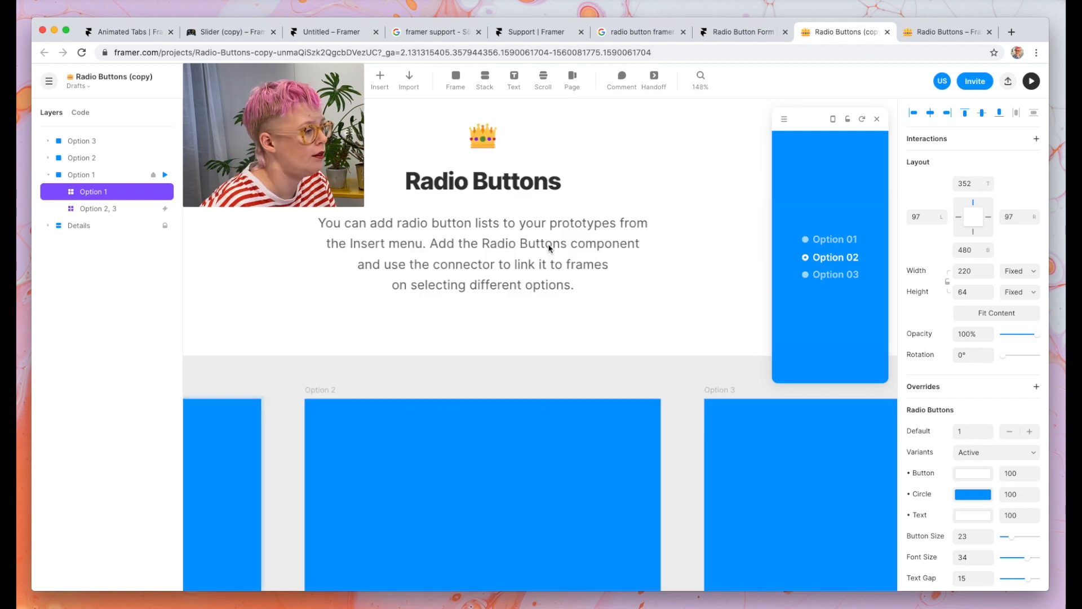
pyautogui.scroll(-6, 550, 248)
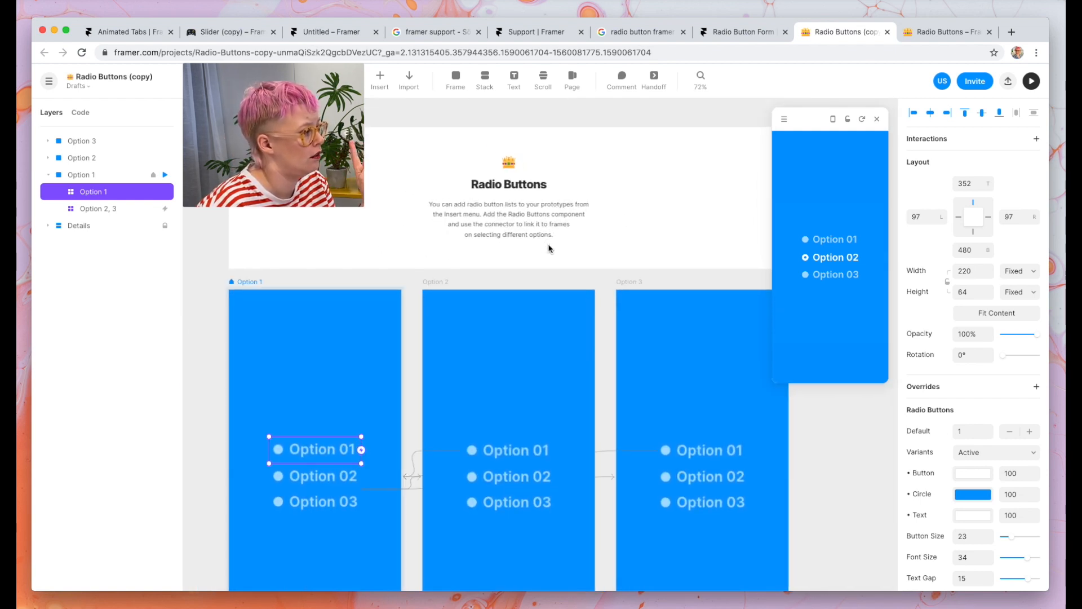
pyautogui.scroll(-2, 525, 500)
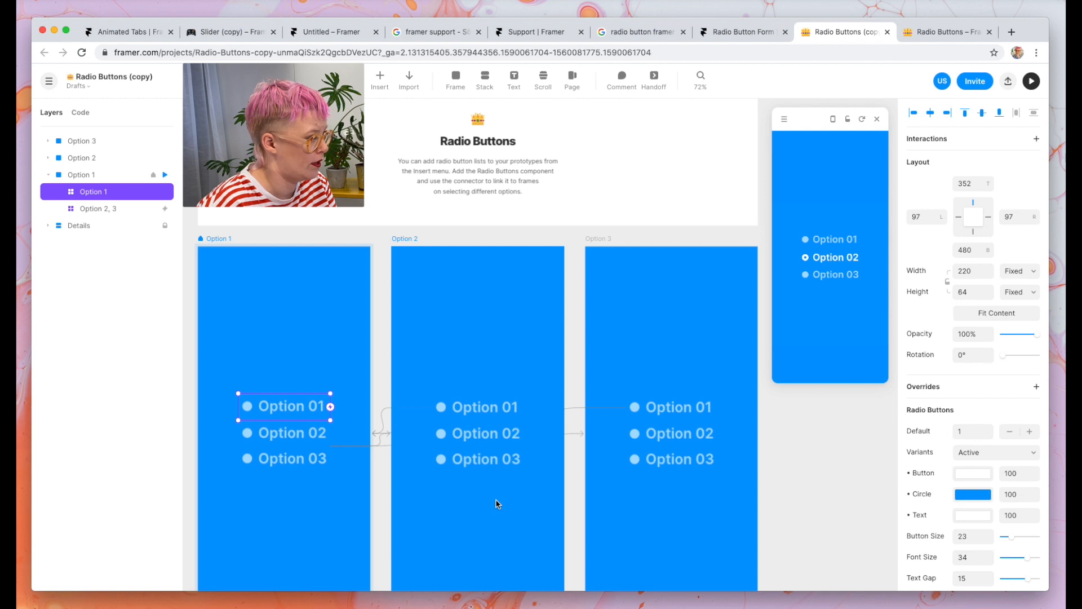
pyautogui.scroll(-2, 479, 520)
pyautogui.hscroll(-2, 479, 520)
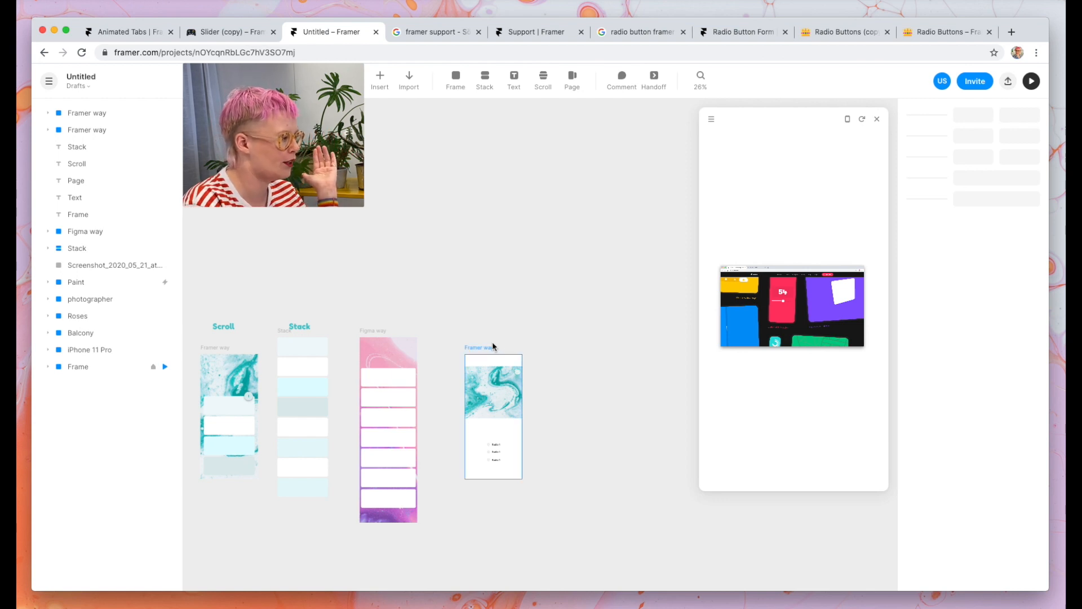
# - Inspect the properties of the three Radio components in the Stack below the paint image in the Framer way copy
pyautogui.click(490, 356)
pyautogui.hotkey('shift', '2')
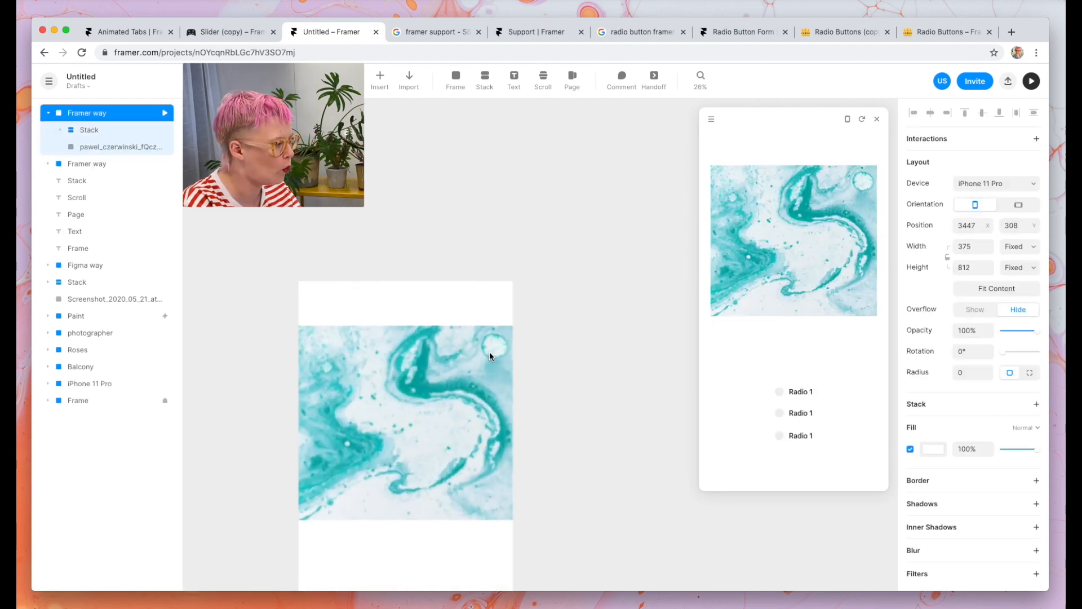
pyautogui.click(451, 483)
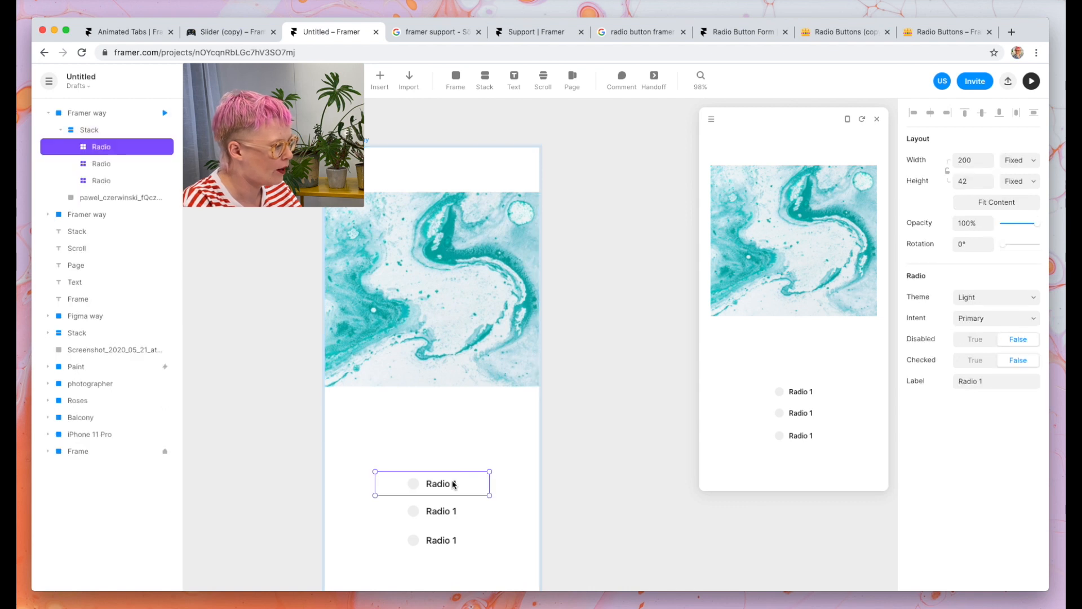
pyautogui.click(452, 511)
pyautogui.click(445, 540)
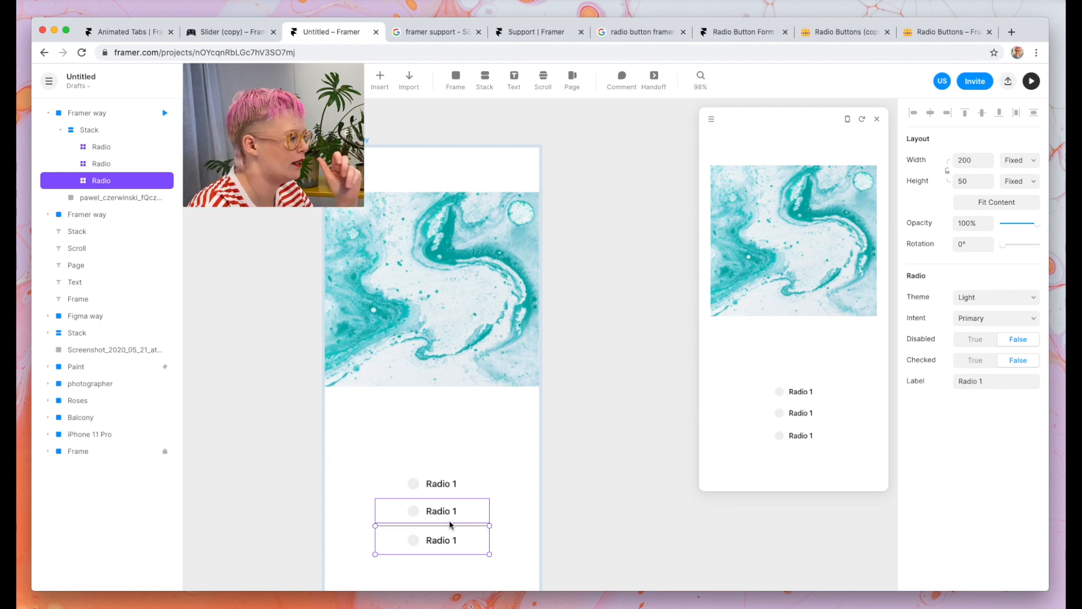
pyautogui.click(450, 515)
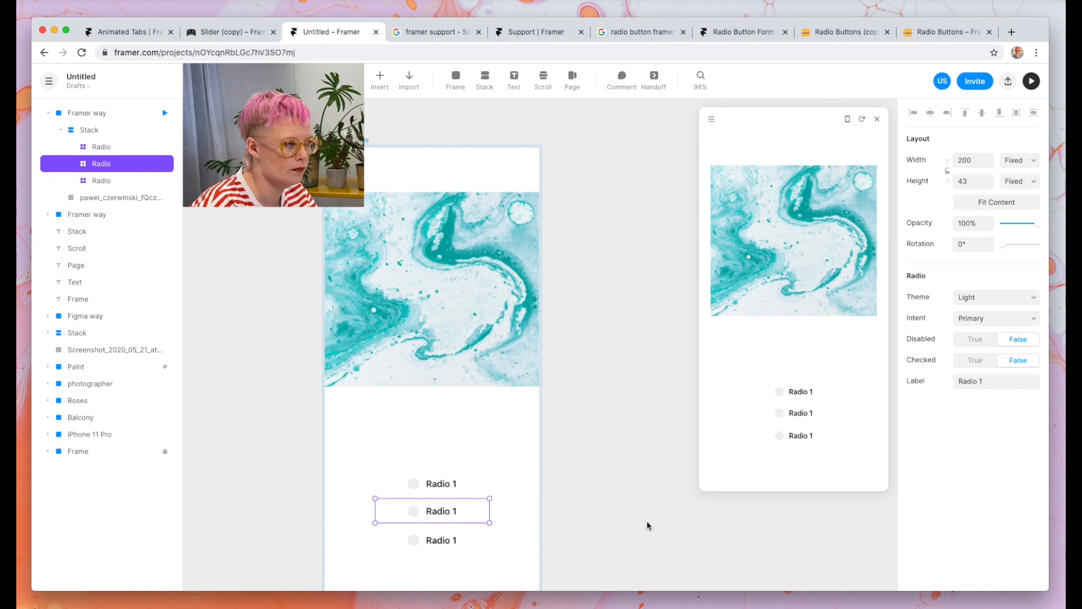
pyautogui.hscroll(3, 718, 520)
pyautogui.scroll(-2, 719, 520)
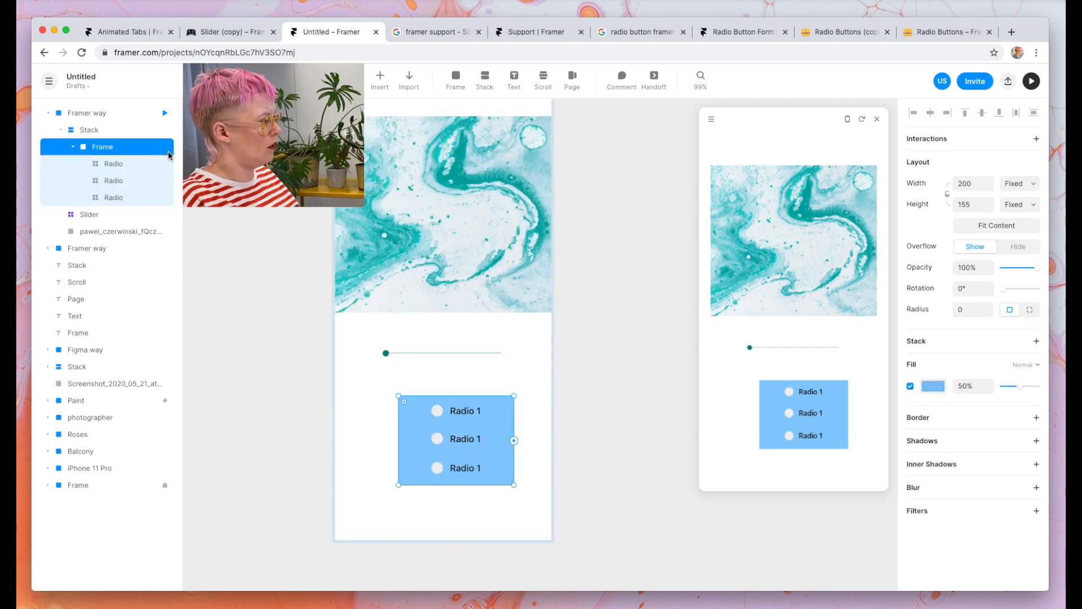
pyautogui.rightClick(105, 151)
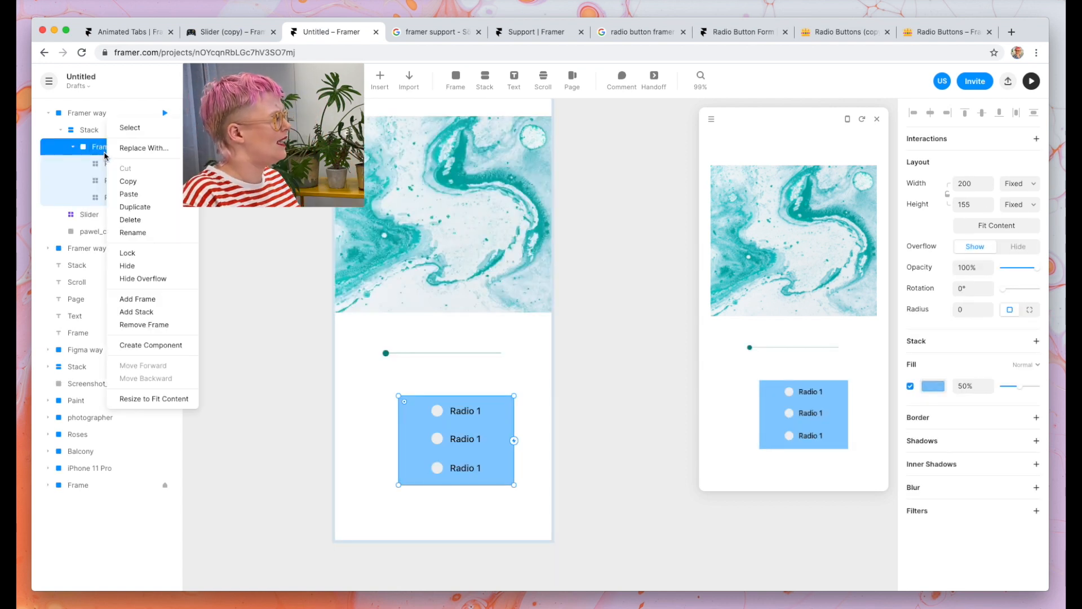
pyautogui.click(133, 224)
pyautogui.press('super+z')
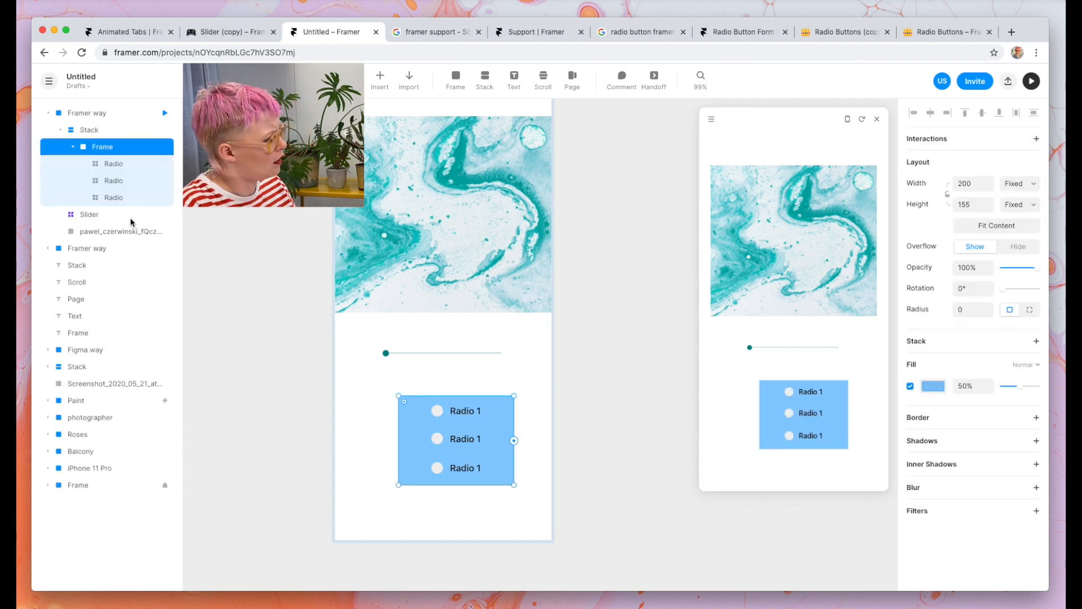
# - Remove the blue frame wrapping the three Radio components while keeping the radios inside the Stack
pyautogui.rightClick(107, 145)
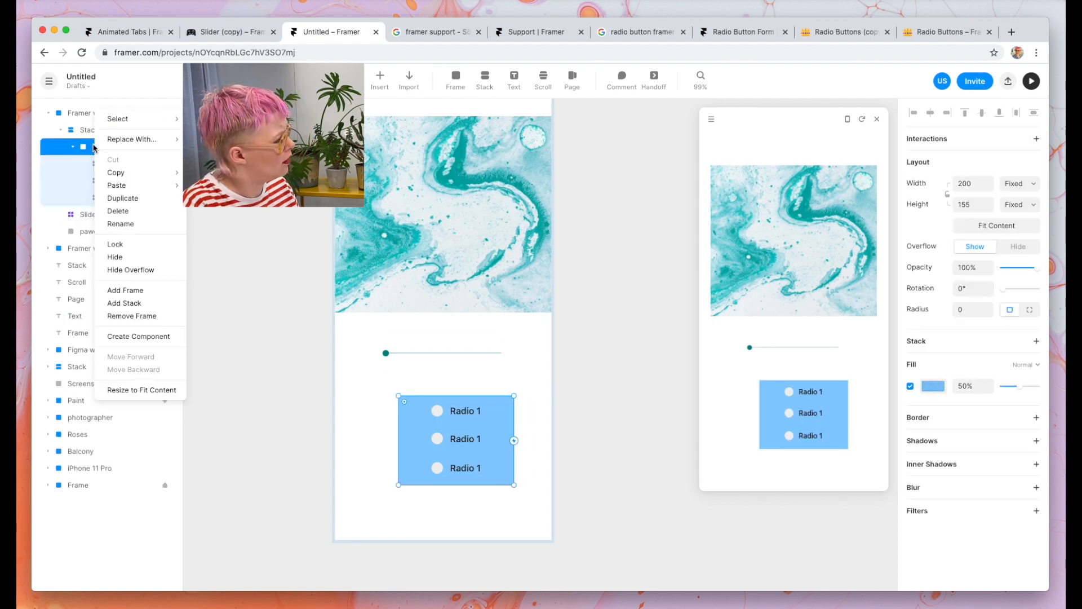
pyautogui.click(136, 319)
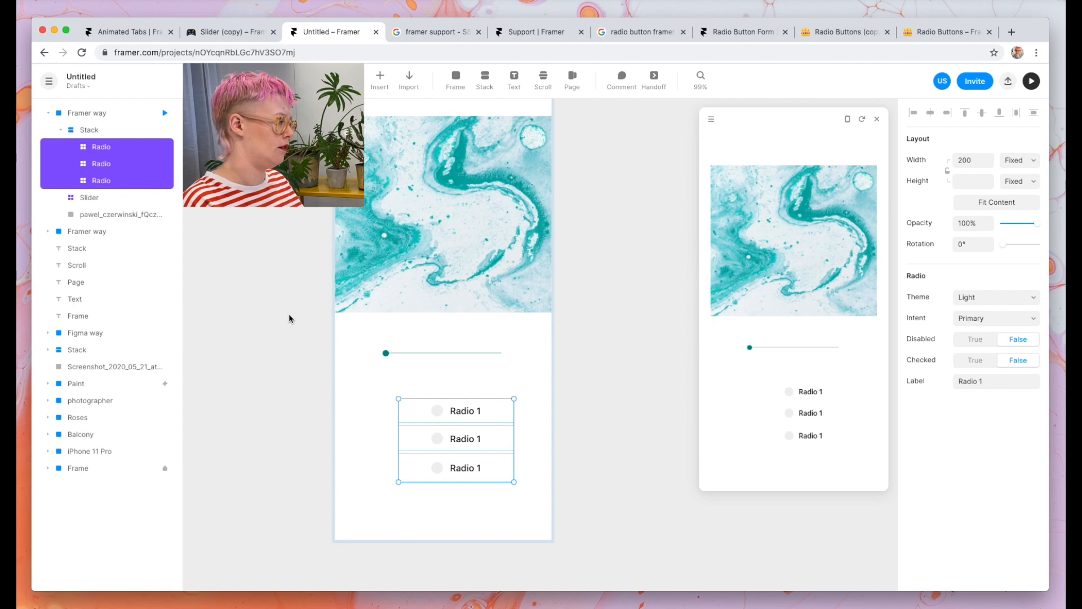
pyautogui.rightClick(98, 133)
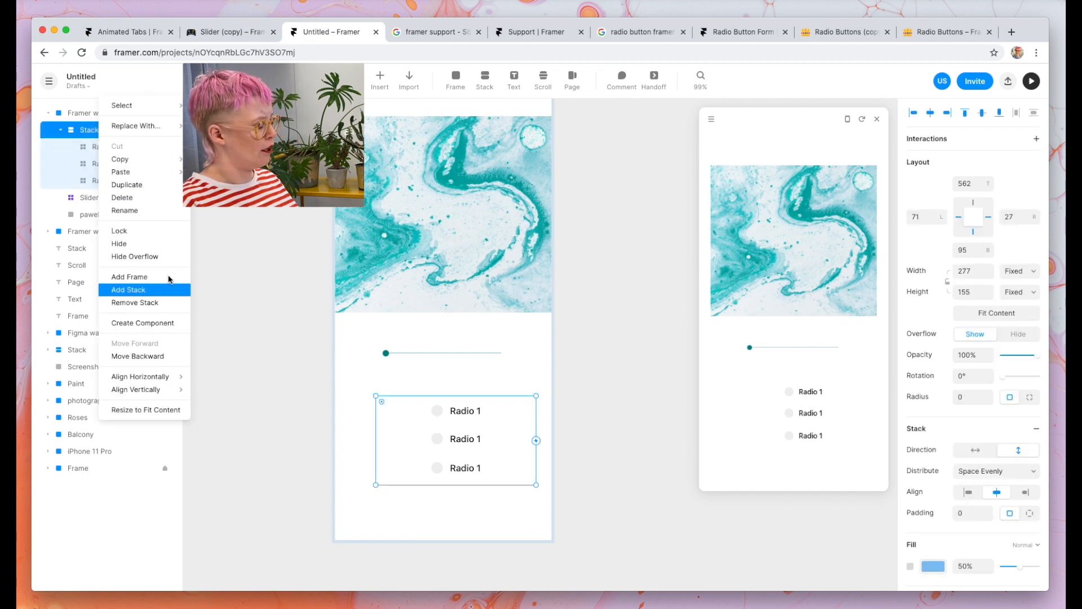
pyautogui.click(331, 337)
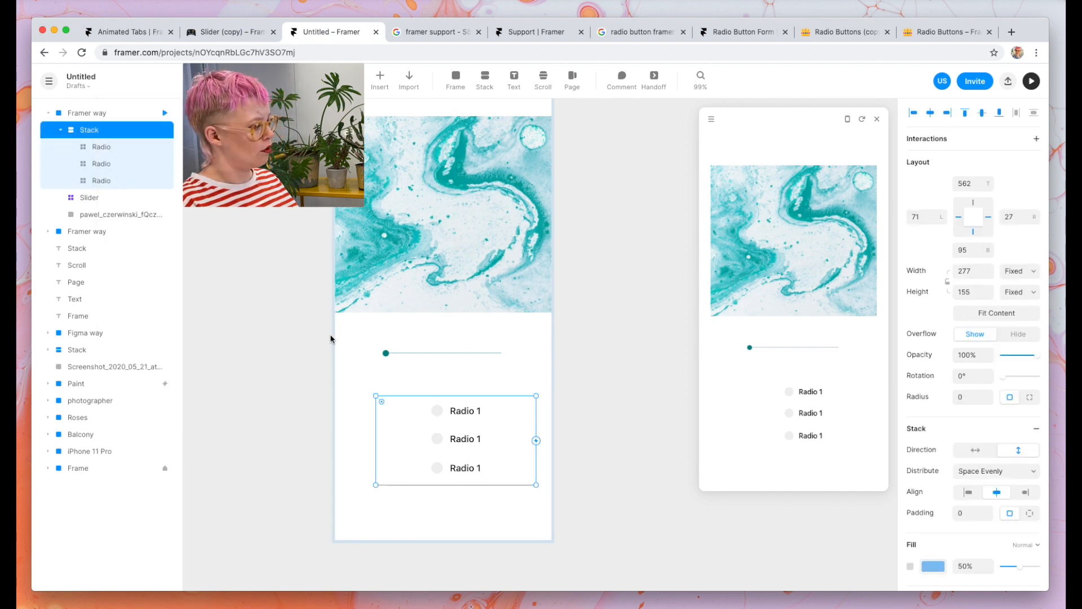
pyautogui.rightClick(101, 132)
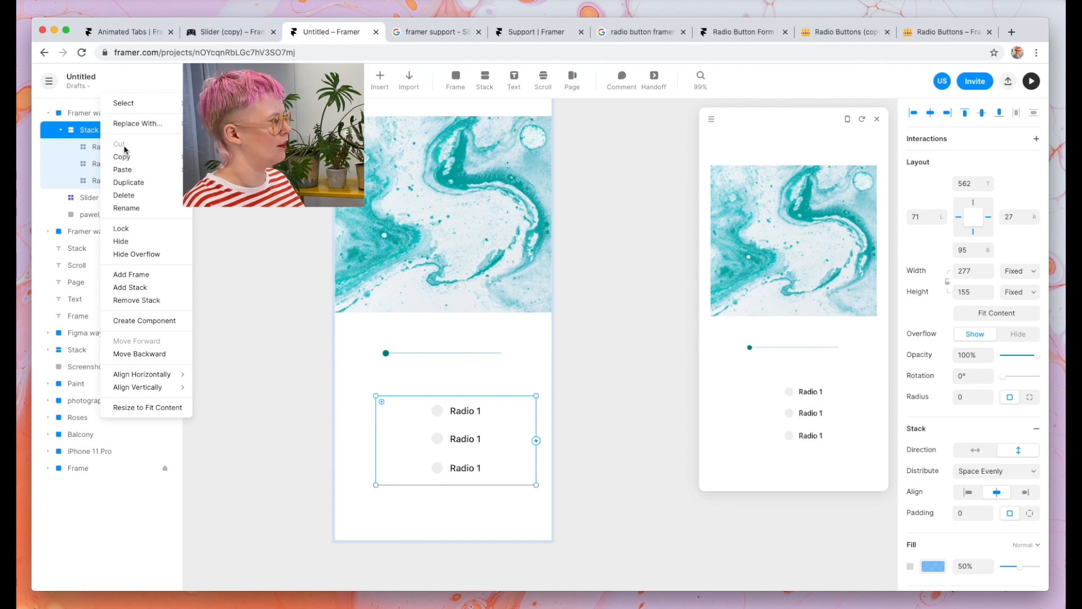
pyautogui.moveTo(174, 158)
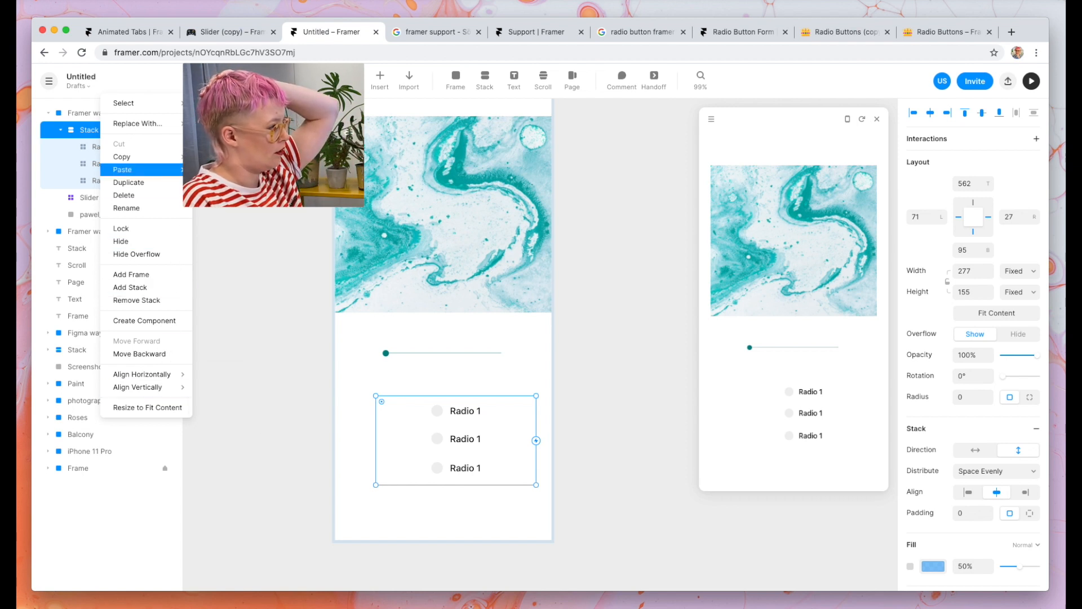
pyautogui.click(457, 82)
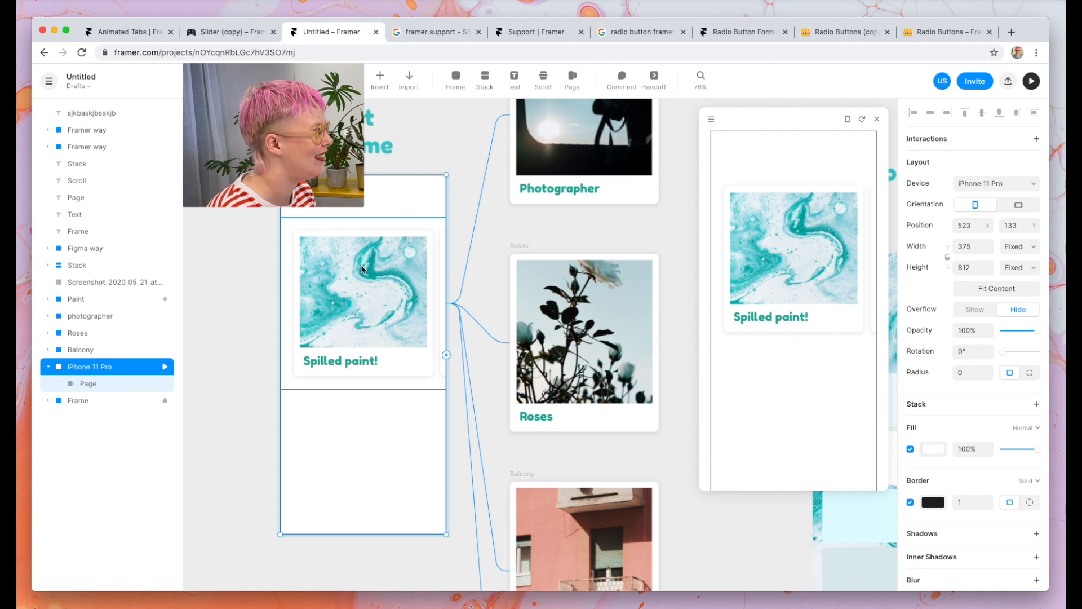
# - Duplicate the Page of photo cards below the original in the iPhone 11 Pro frame and reorder the copy's content so Balcony comes first
pyautogui.click(362, 251)
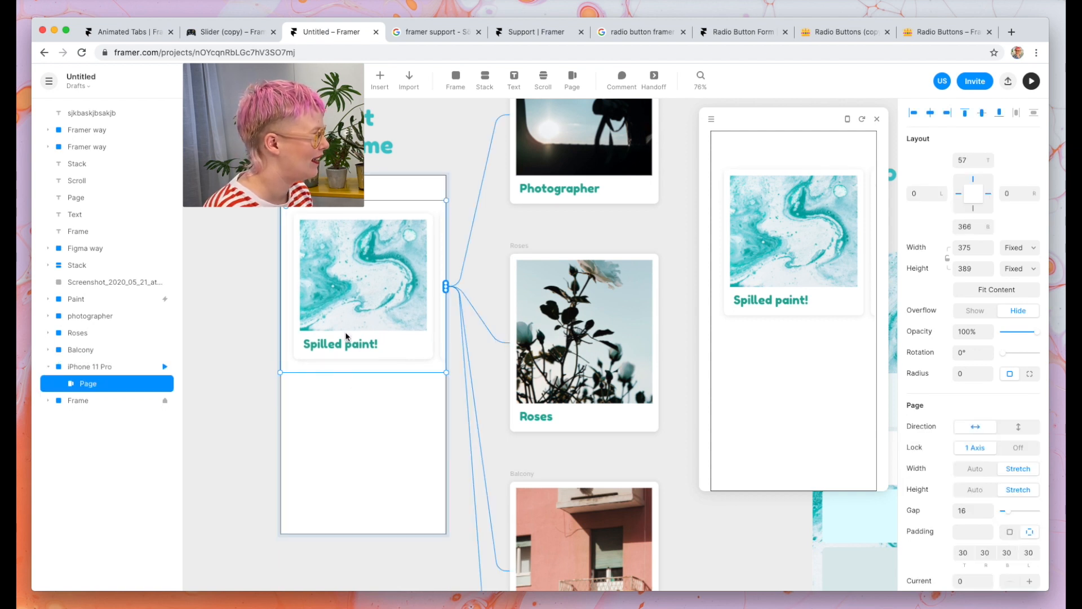
pyautogui.moveTo(373, 261)
pyautogui.mouseDown()
pyautogui.moveTo(370, 447)
pyautogui.moveTo(373, 415)
pyautogui.mouseUp()
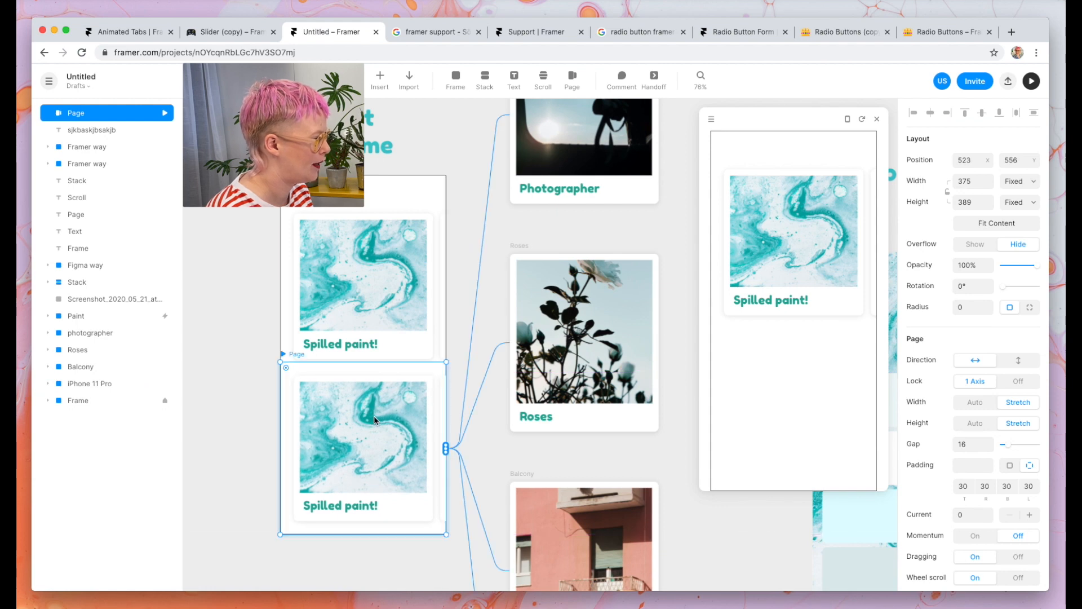
pyautogui.scroll(-3, 471, 447)
pyautogui.scroll(-6, 956, 445)
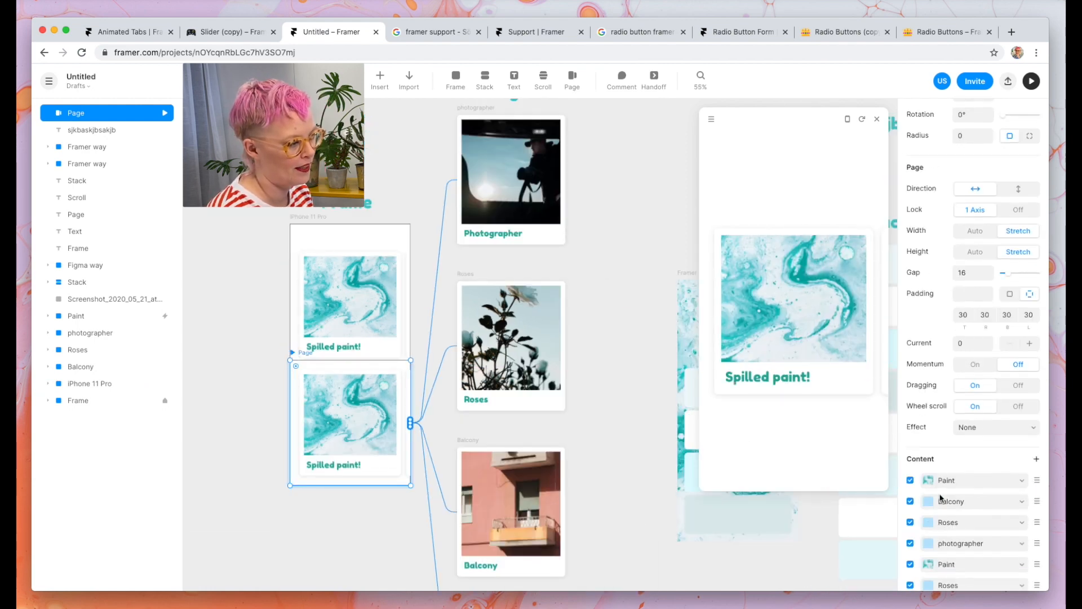
pyautogui.moveTo(1038, 267); pyautogui.dragTo(1039, 293)
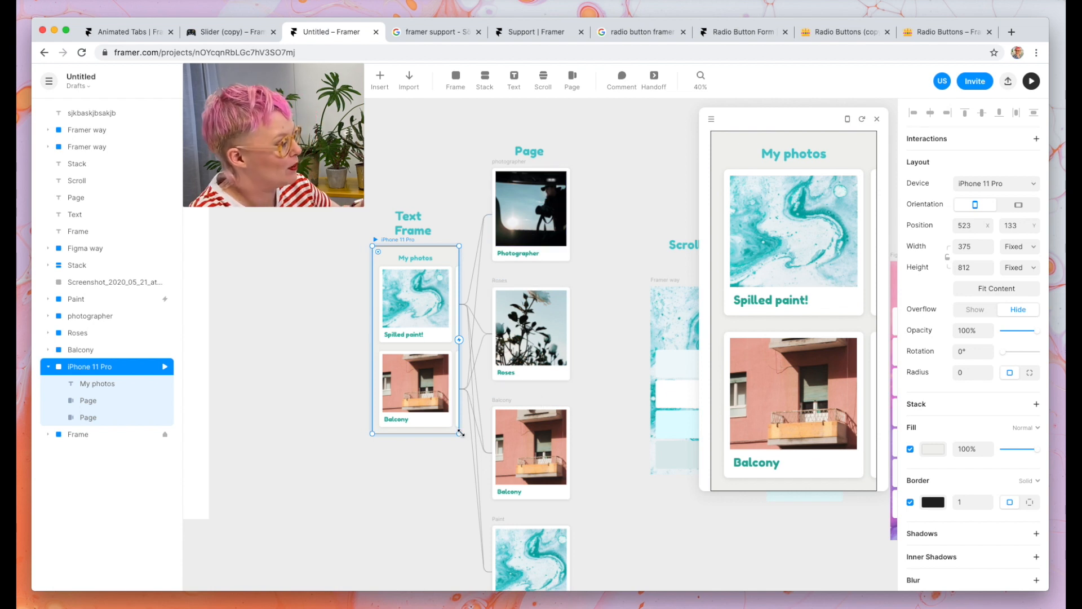
# - Swipe through both photo carousels in the My photos screen preview to check how they page
pyautogui.moveTo(844, 248); pyautogui.dragTo(794, 247)
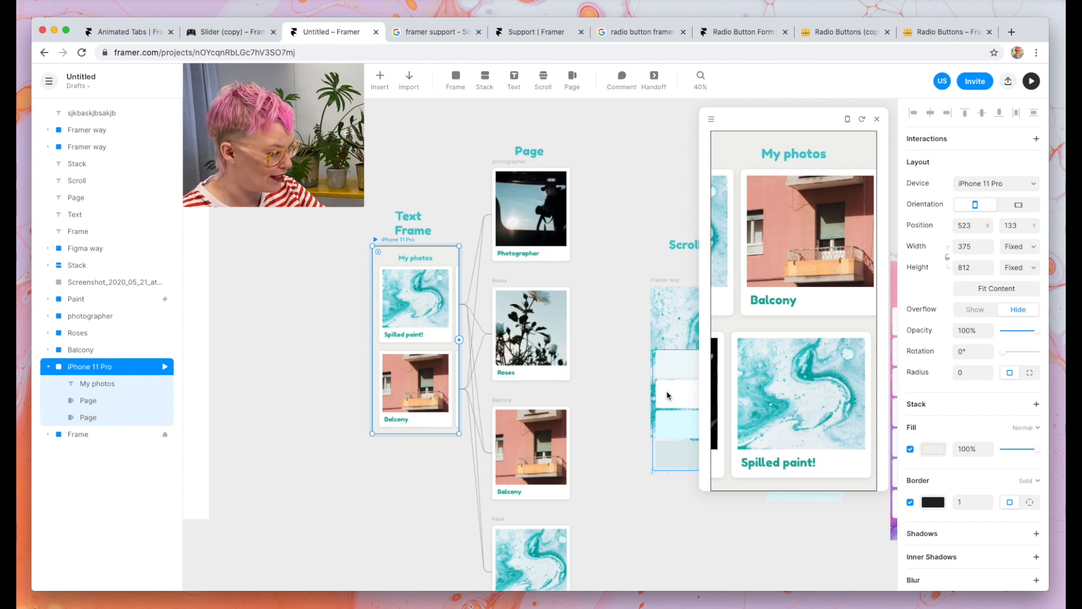
pyautogui.hscroll(4, 811, 389)
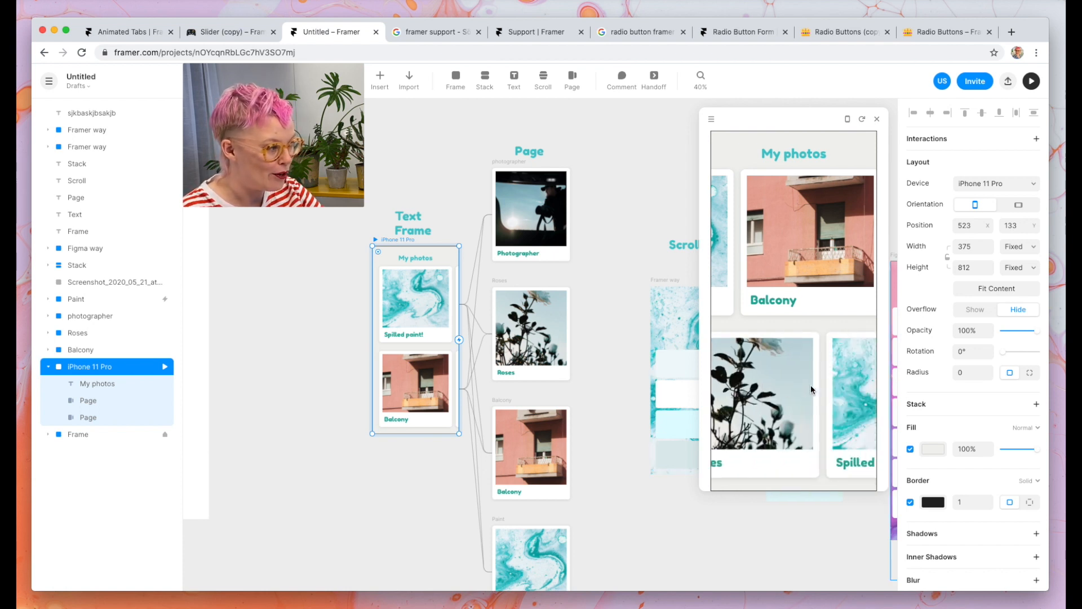
pyautogui.hscroll(-3, 811, 389)
pyautogui.hscroll(4, 758, 388)
pyautogui.moveTo(758, 384); pyautogui.dragTo(820, 386)
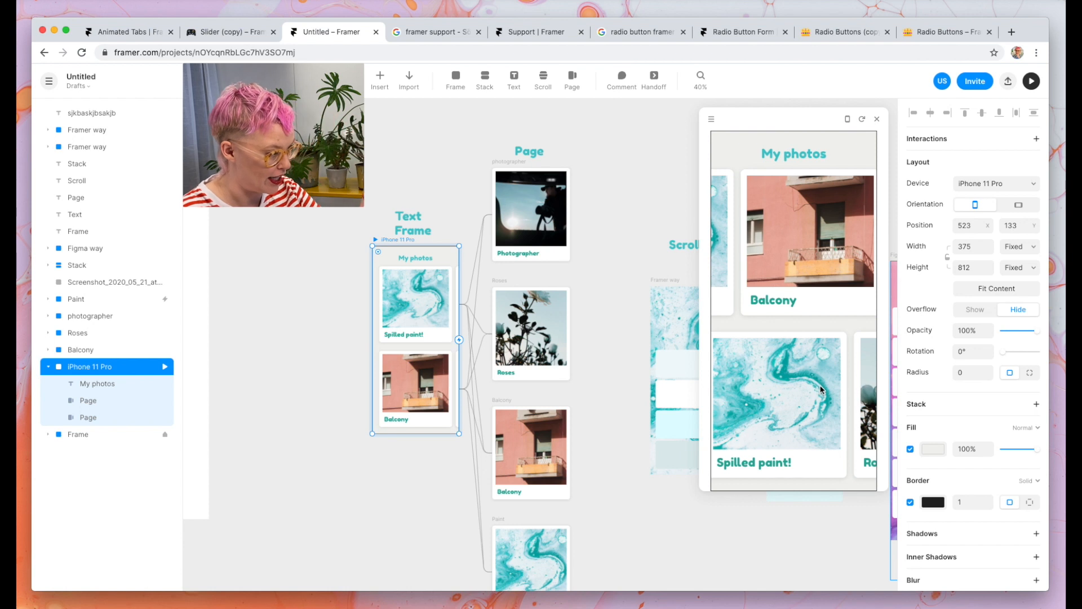
# - Open the Spilled paint! card in the preview and scroll through its linked list of cards
pyautogui.click(821, 390)
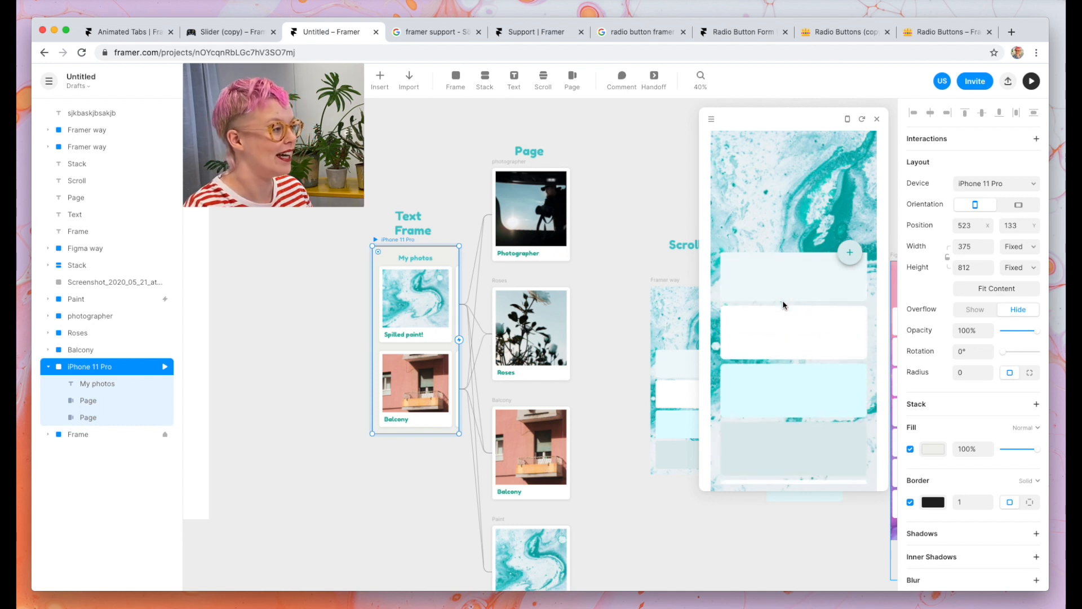
pyautogui.scroll(-1, 782, 305)
pyautogui.scroll(1, 783, 305)
pyautogui.hscroll(1, 620, 321)
pyautogui.scroll(-1, 621, 321)
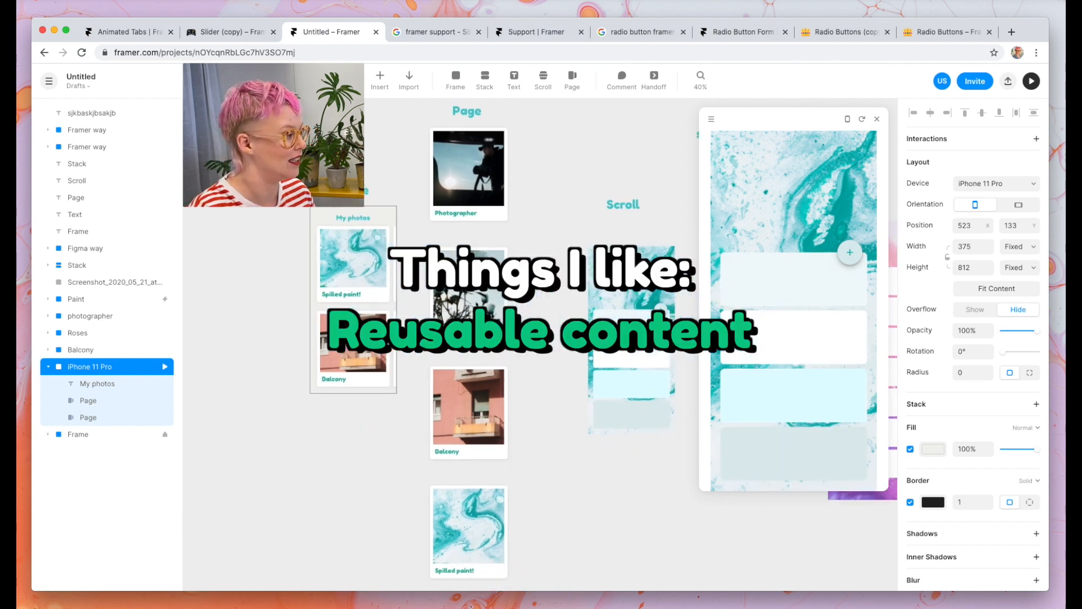
pyautogui.hscroll(2, 620, 322)
pyautogui.scroll(-2, 620, 321)
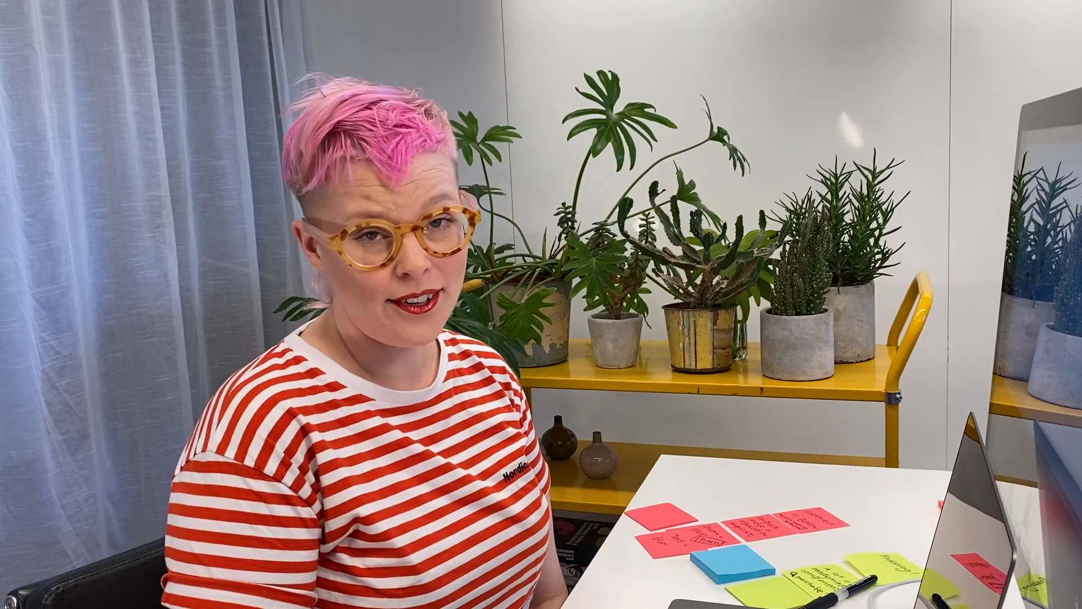
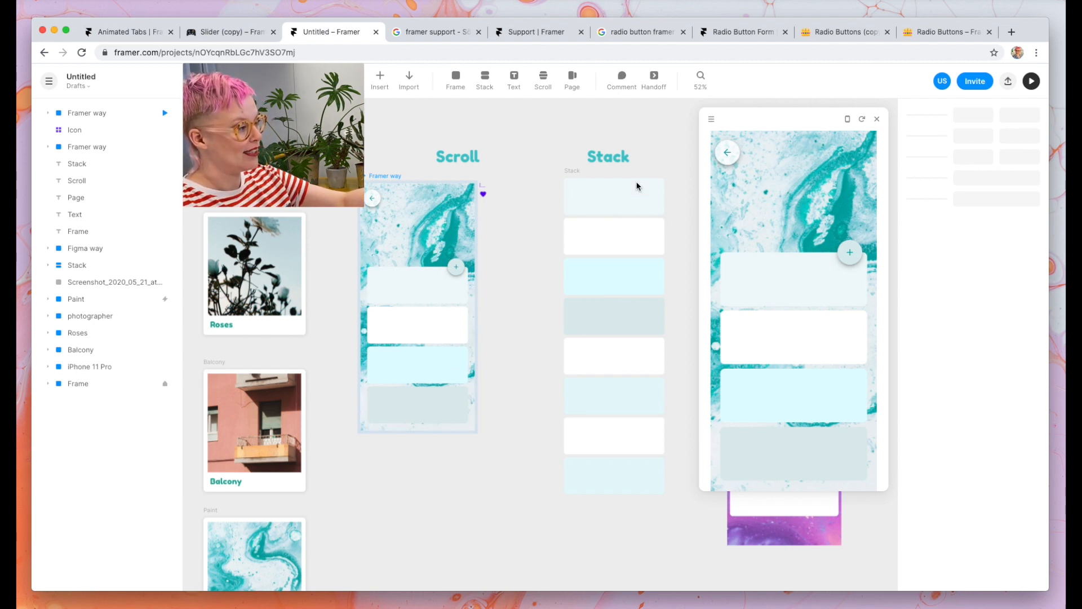
# - Inspect the Scroll component in the Framer way frame and test its scrolling in a reopened preview
pyautogui.click(415, 303)
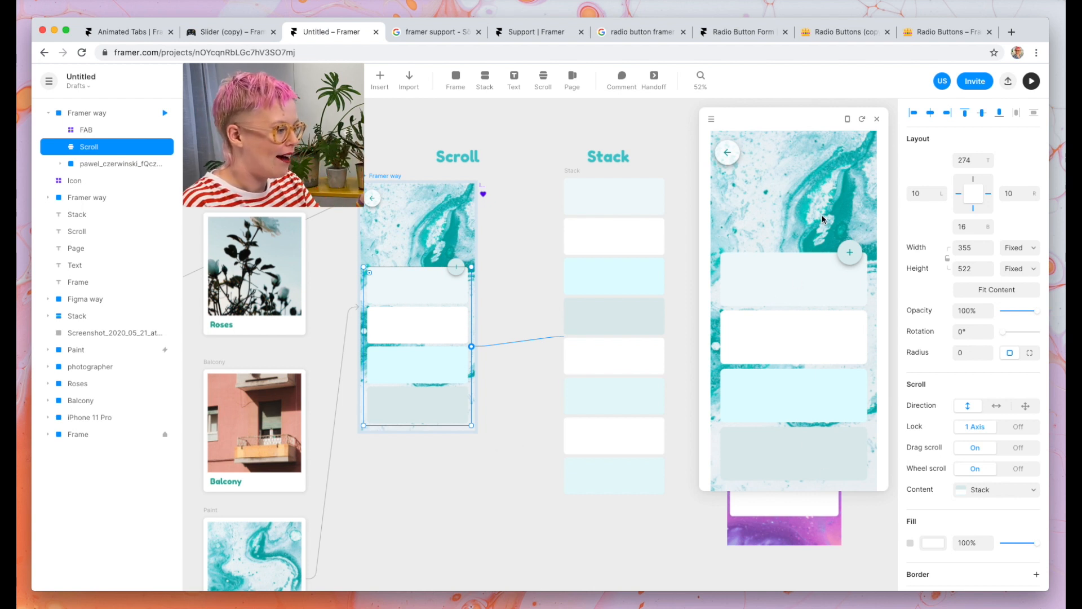
pyautogui.scroll(-4, 793, 327)
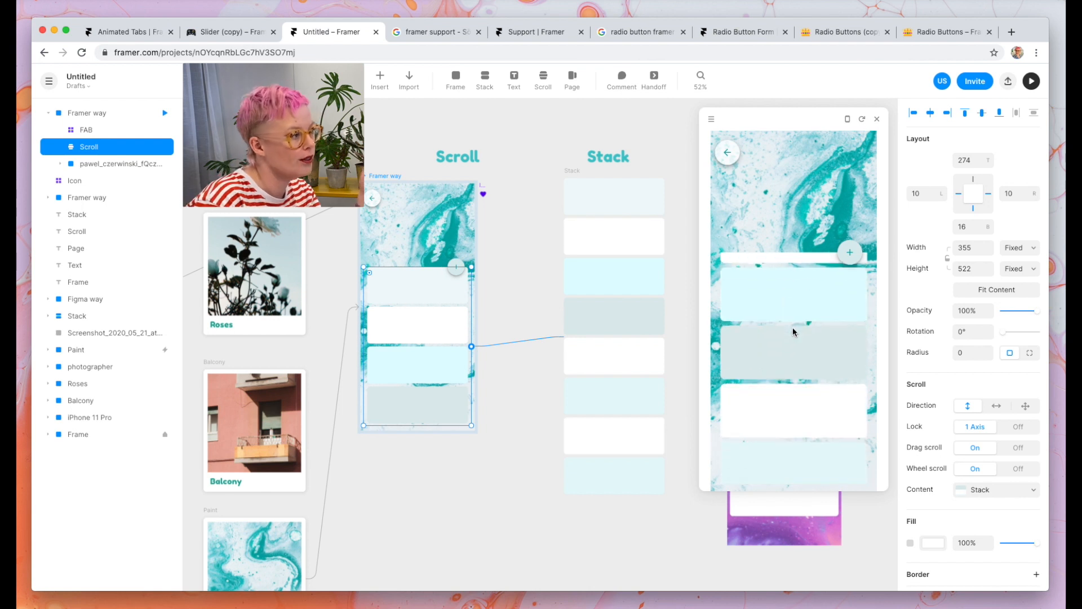
pyautogui.click(876, 118)
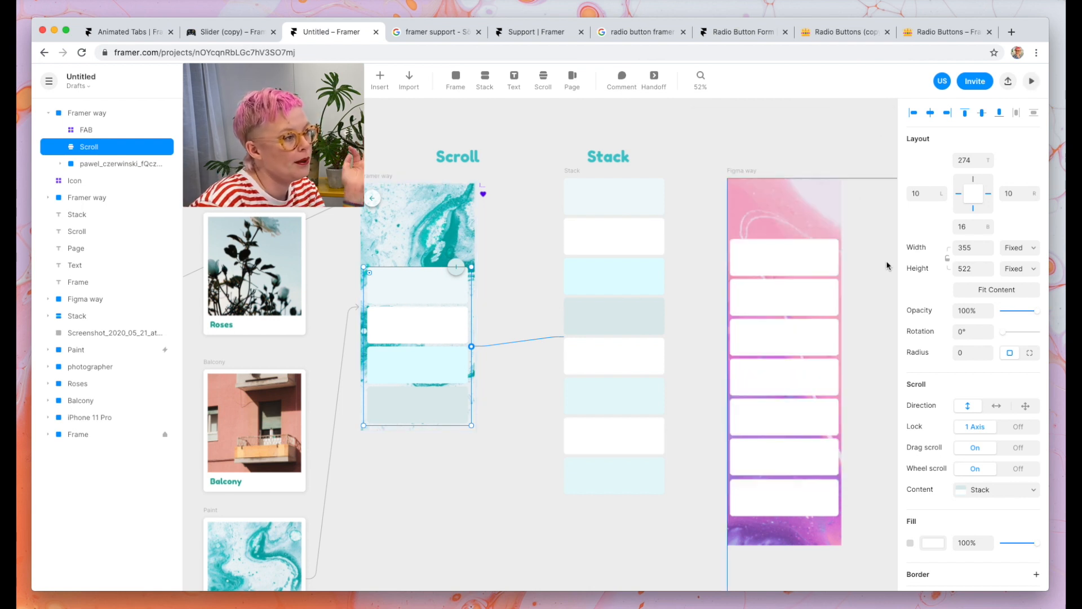
pyautogui.click(1031, 82)
pyautogui.scroll(-2, 840, 371)
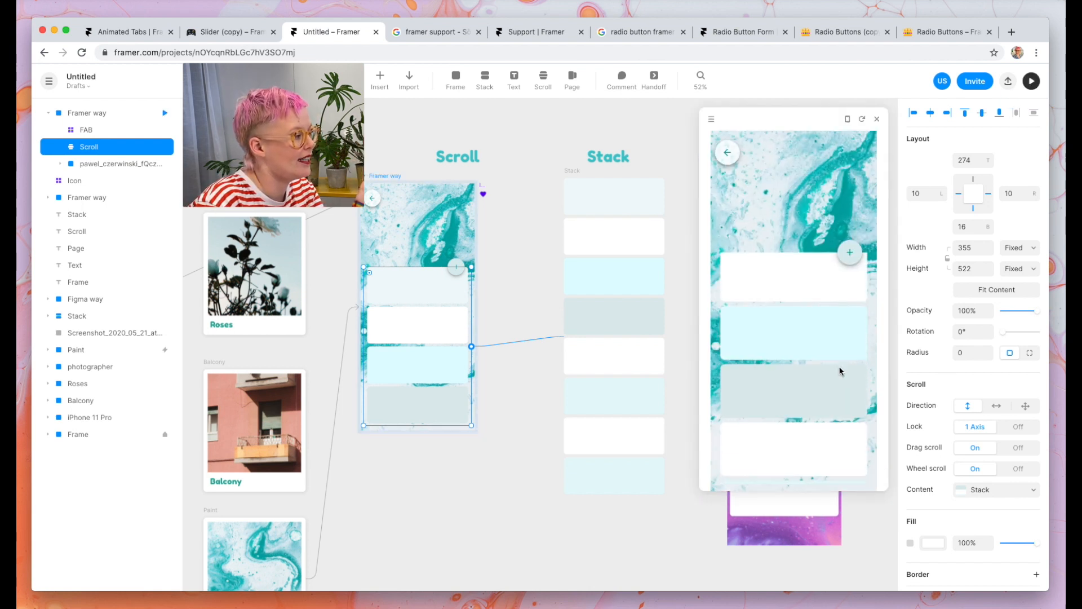
# - Inspect the FAB in the Framer way frame and examine the layout of the linked frames across the canvas
pyautogui.moveTo(456, 275)
pyautogui.mouseDown()
pyautogui.moveTo(473, 272)
pyautogui.moveTo(458, 275)
pyautogui.mouseUp()
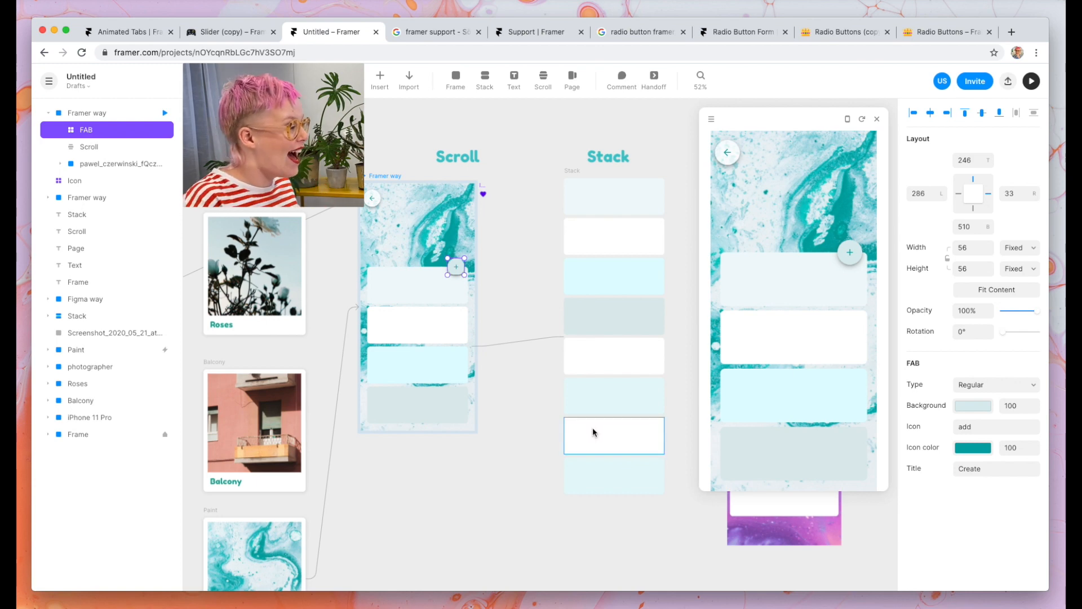
pyautogui.scroll(10, 431, 298)
pyautogui.scroll(-10, 430, 299)
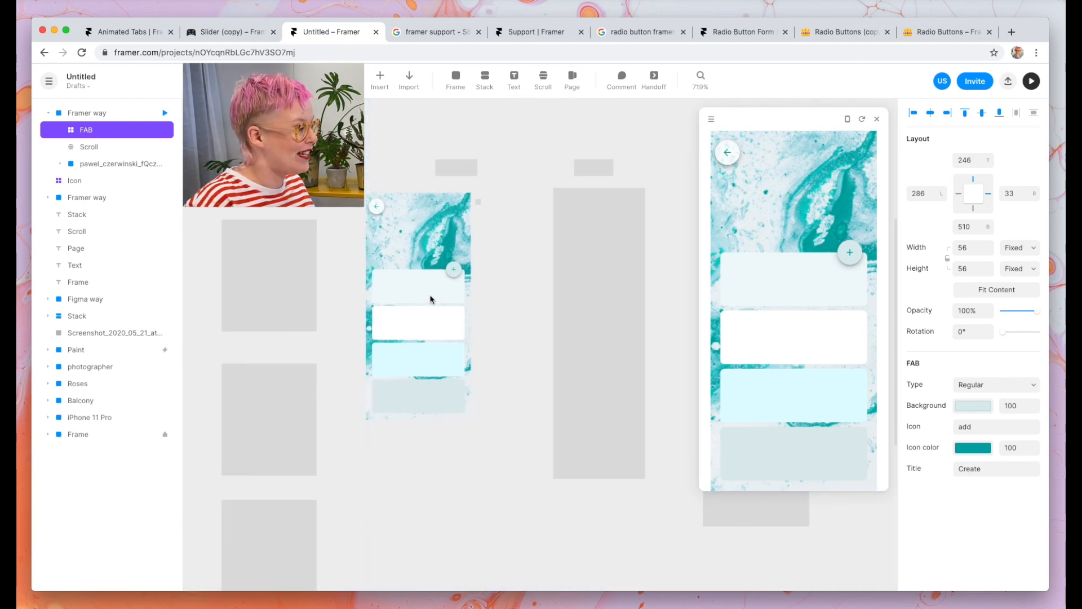
pyautogui.scroll(5, 252, 313)
pyautogui.scroll(-5, 252, 314)
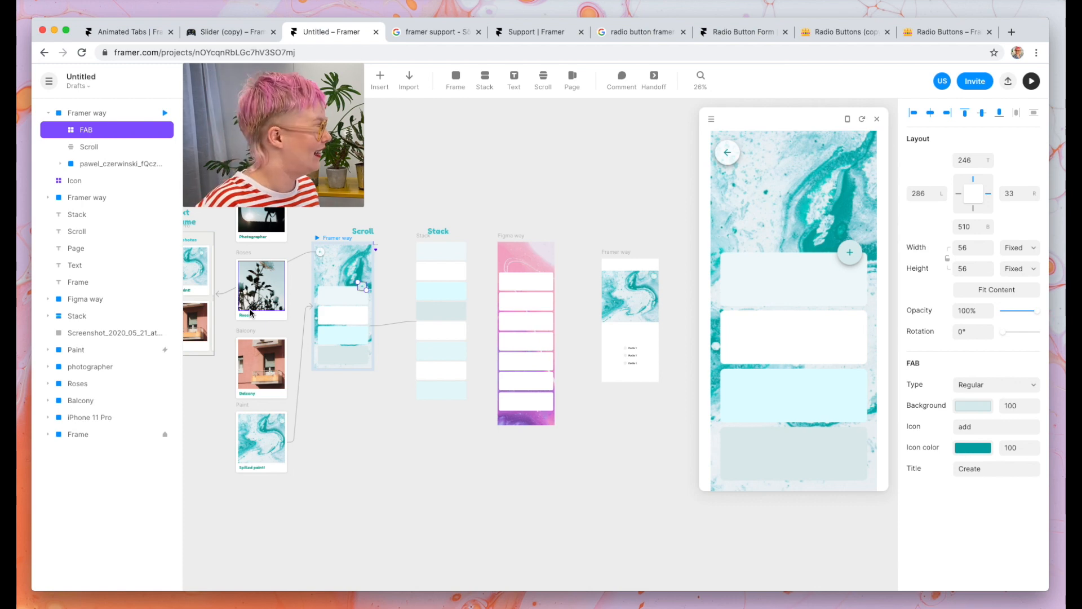
pyautogui.scroll(5, 251, 313)
pyautogui.scroll(-5, 251, 312)
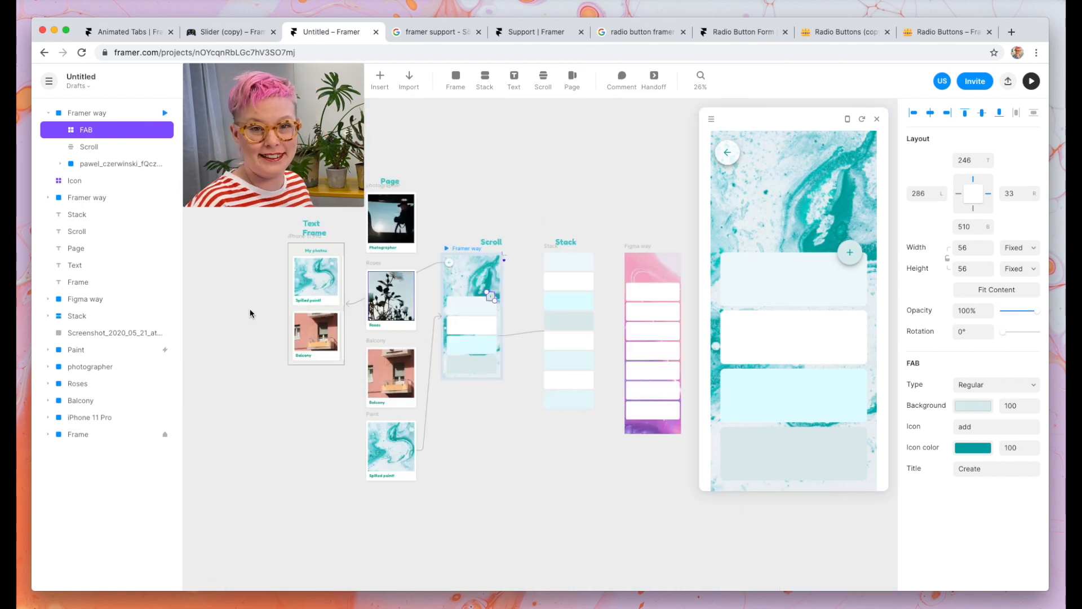
pyautogui.scroll(2, 376, 379)
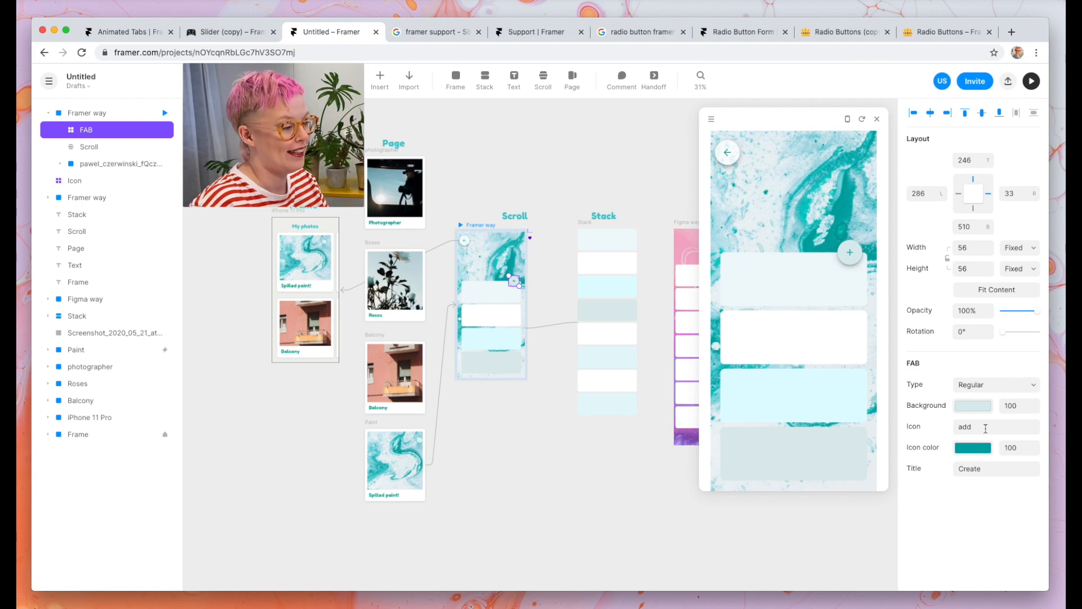
# - Try sampling pink #F3ABC5 from the Figma way frame as the FAB's background colour, and undo the change
pyautogui.click(976, 407)
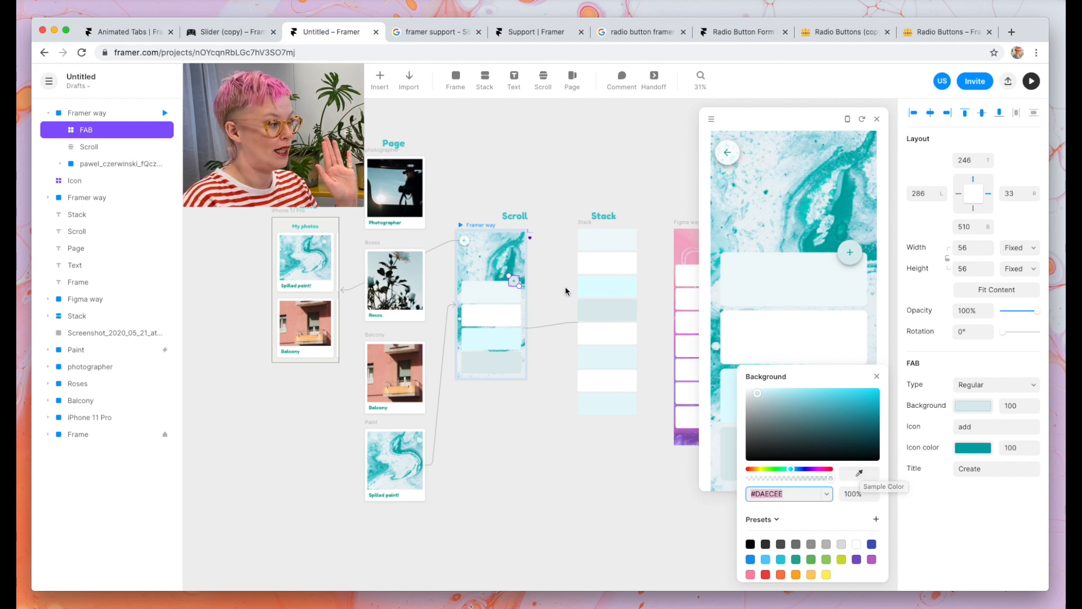
pyautogui.click(860, 473)
pyautogui.click(679, 248)
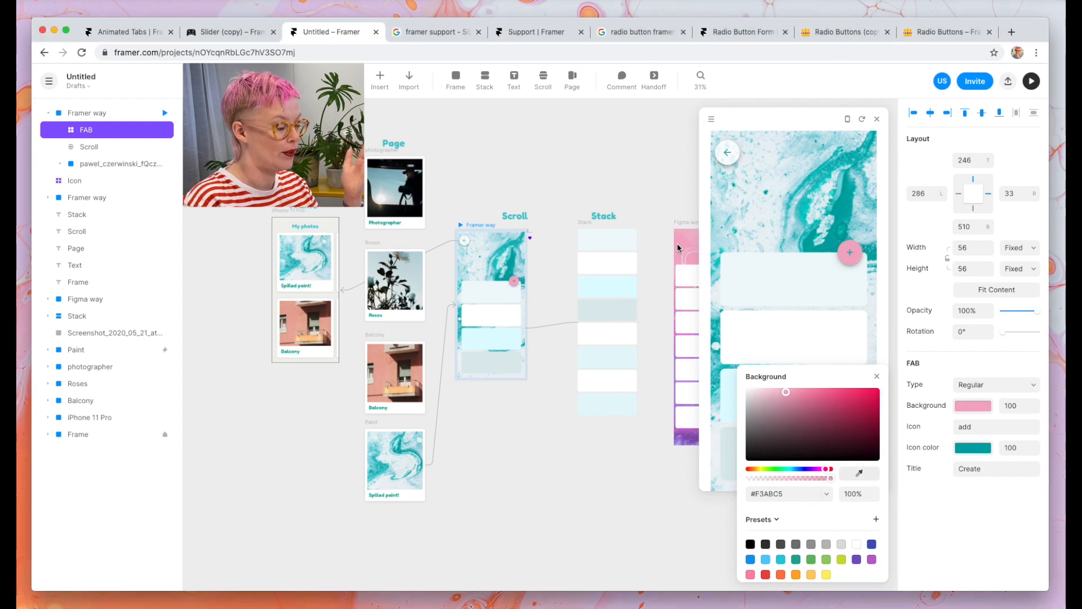
pyautogui.press('super+z')
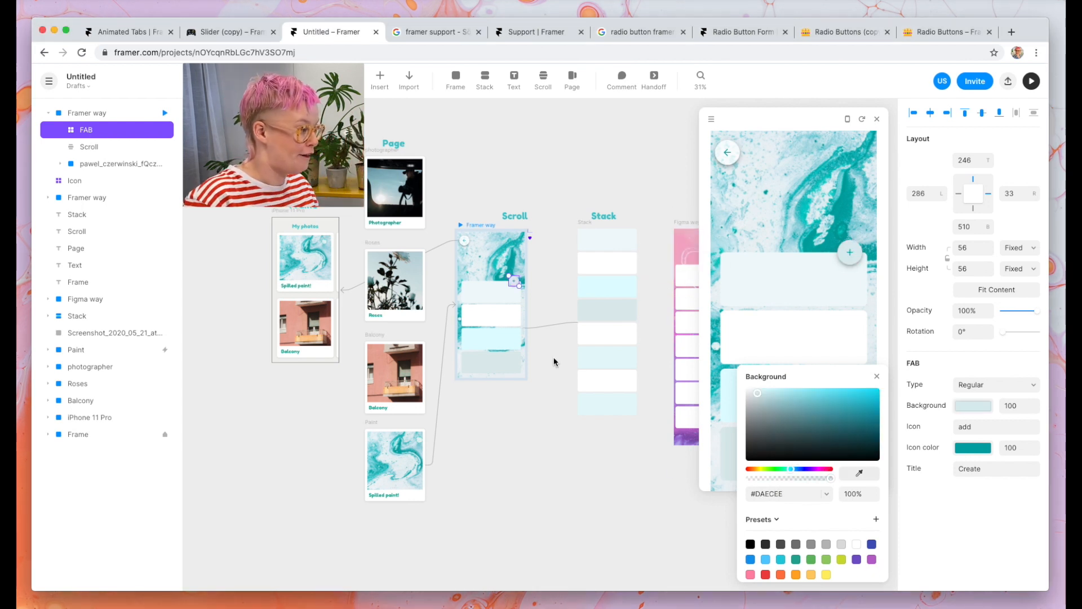
pyautogui.click(555, 362)
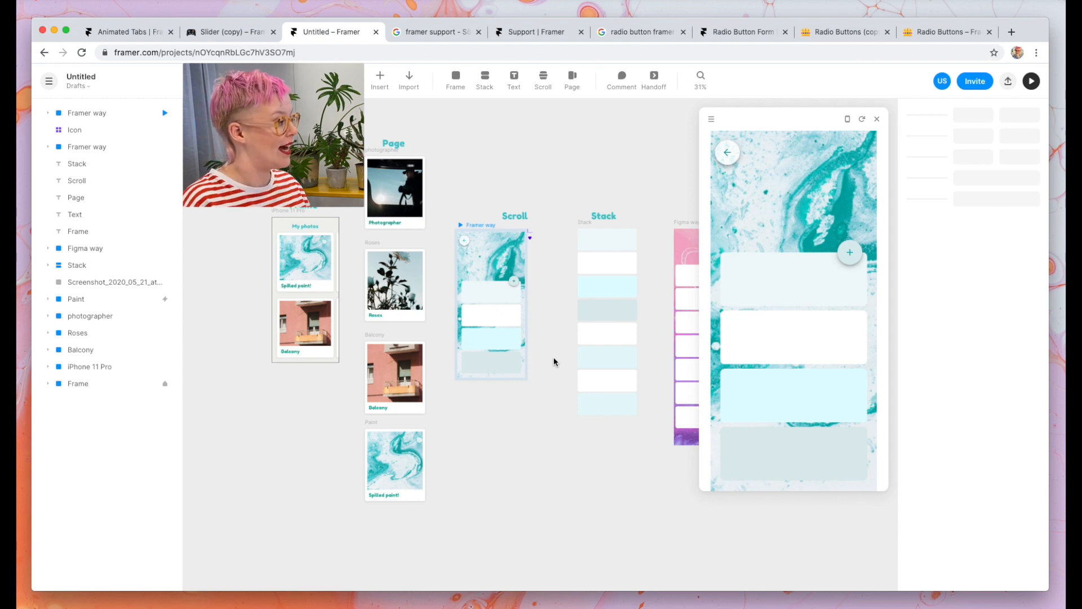
# - Switch back to the Untitled Framer project and place a duplicate of the Balcony card below the Scroll example's Framer way frame
pyautogui.scroll(-2, 555, 362)
pyautogui.hscroll(-1, 554, 362)
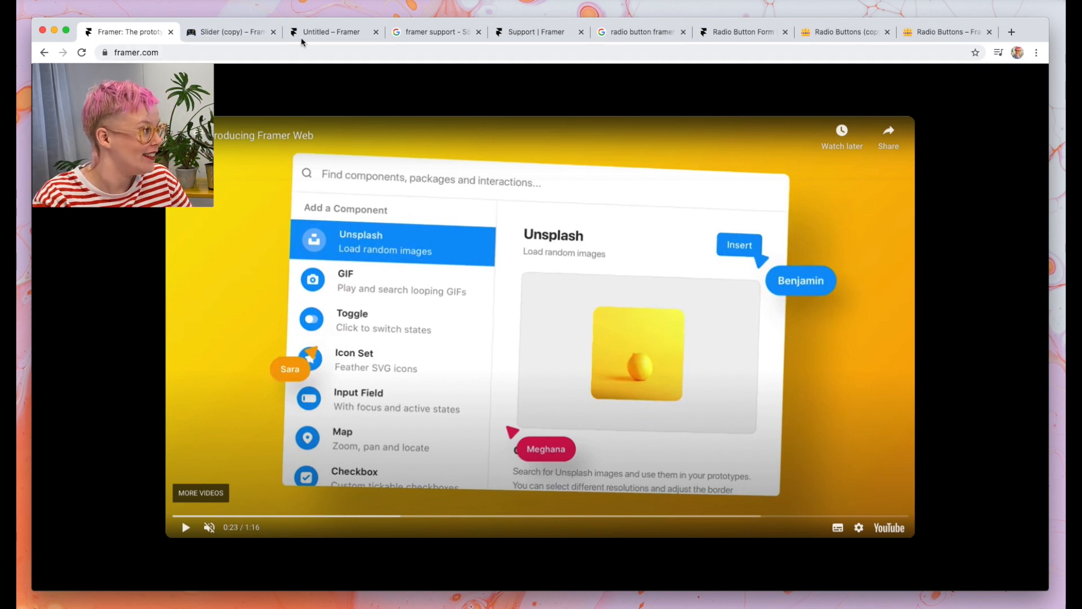
pyautogui.click(316, 32)
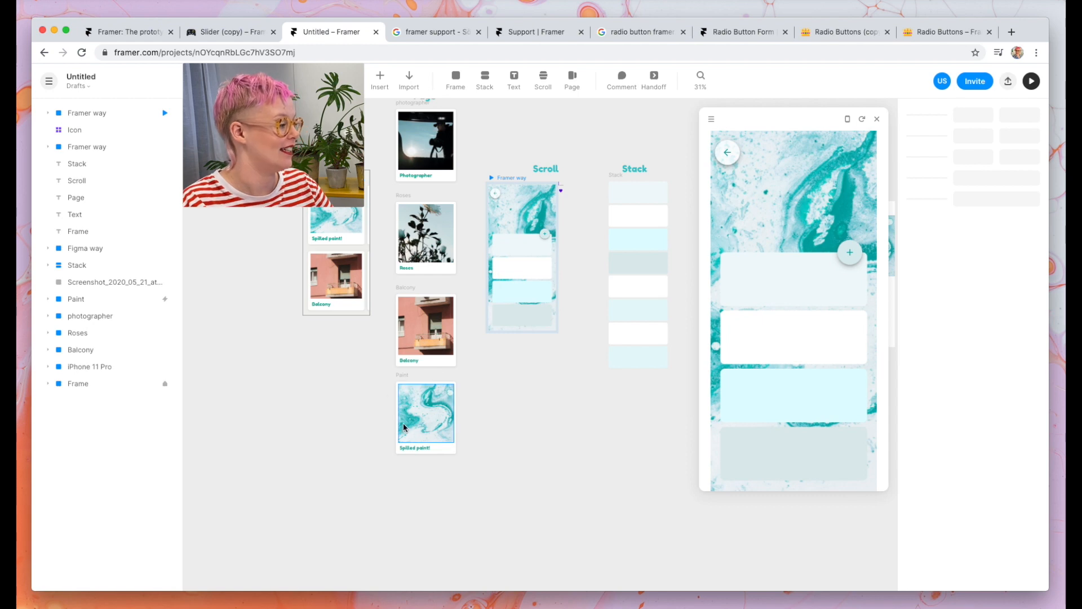
pyautogui.moveTo(522, 519); pyautogui.dragTo(410, 392)
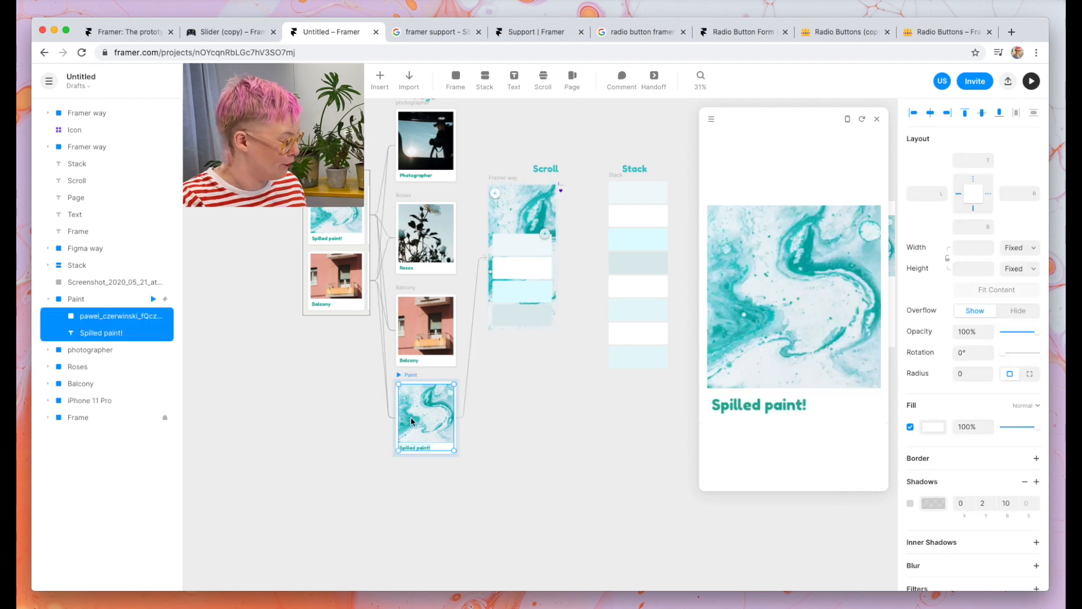
pyautogui.moveTo(410, 287); pyautogui.dragTo(524, 357)
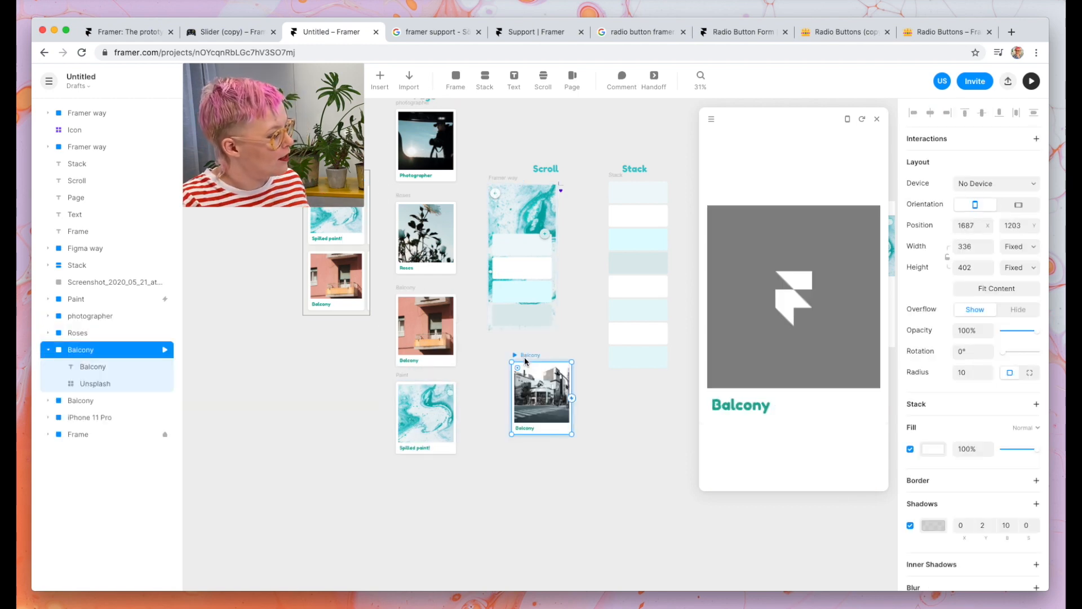
# - Place a copy of the duplicated Balcony card's Unsplash image on the empty canvas beside the card
pyautogui.scroll(6, 524, 358)
pyautogui.scroll(-4, 525, 357)
pyautogui.scroll(-2, 524, 358)
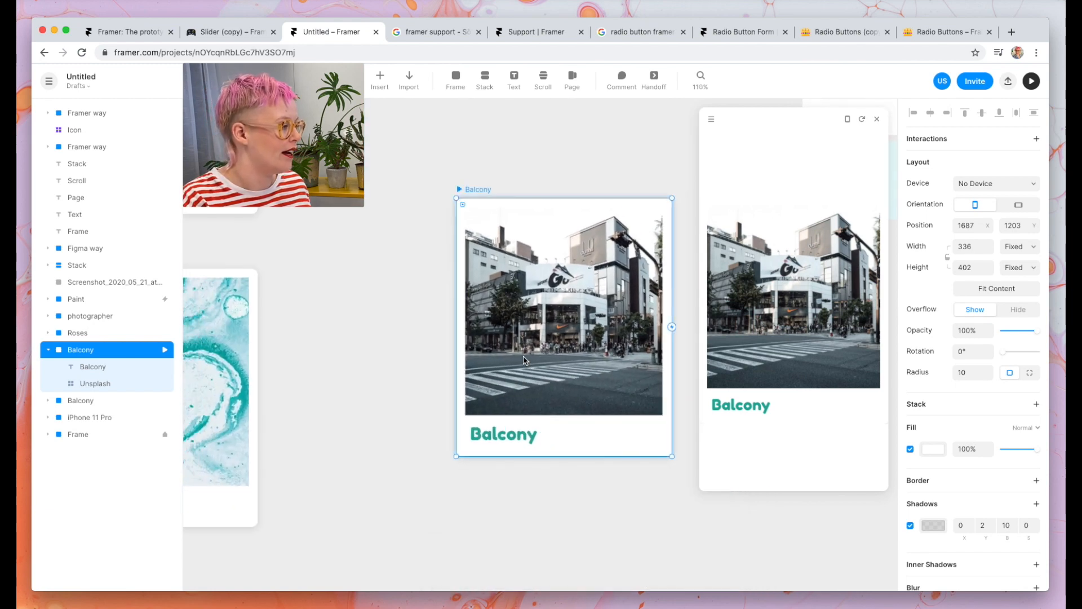
pyautogui.hscroll(3, 524, 358)
pyautogui.moveTo(453, 326); pyautogui.dragTo(693, 307)
pyautogui.hscroll(5, 694, 306)
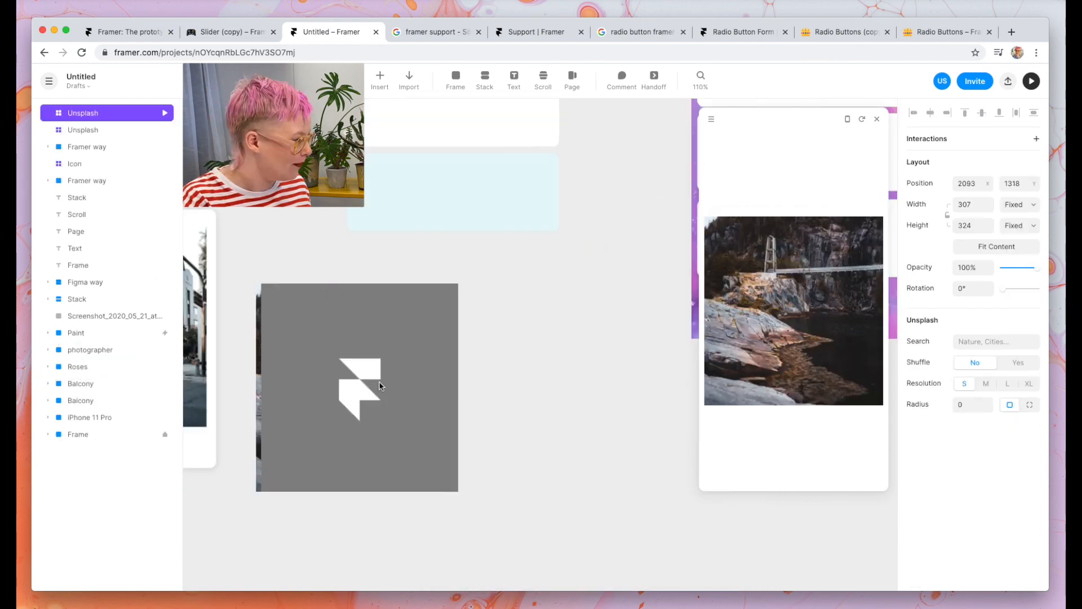
# - Scatter further duplicates of the Unsplash image across the canvas beside and below the Balcony card
pyautogui.moveTo(407, 387); pyautogui.dragTo(362, 482)
pyautogui.hscroll(1, 627, 397)
pyautogui.scroll(-4, 573, 386)
pyautogui.scroll(-3, 449, 409)
pyautogui.moveTo(449, 408); pyautogui.dragTo(553, 510)
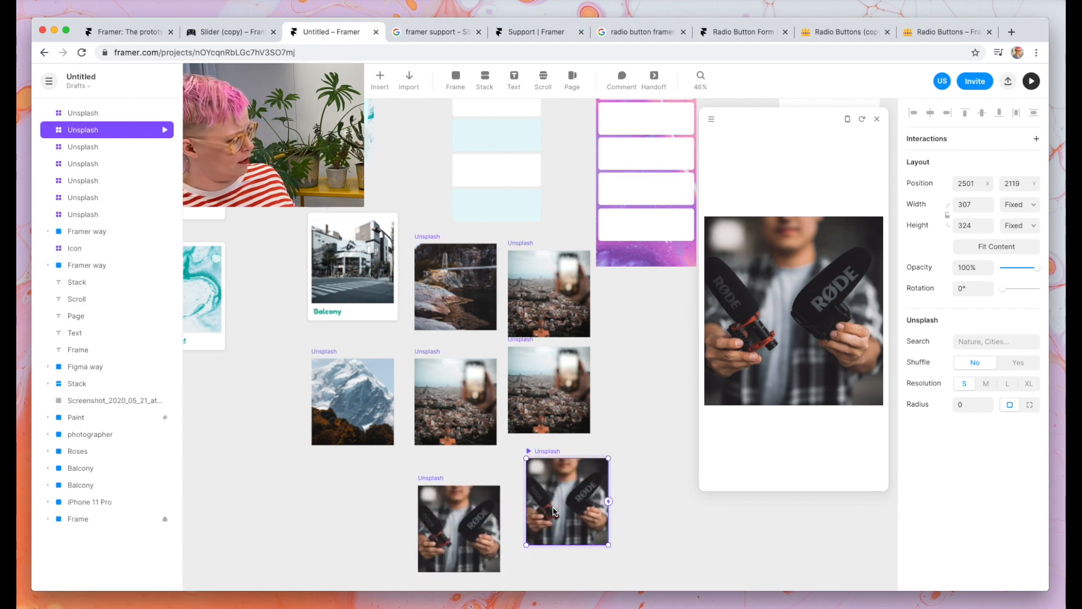
pyautogui.scroll(-3, 553, 512)
pyautogui.rightClick(505, 383)
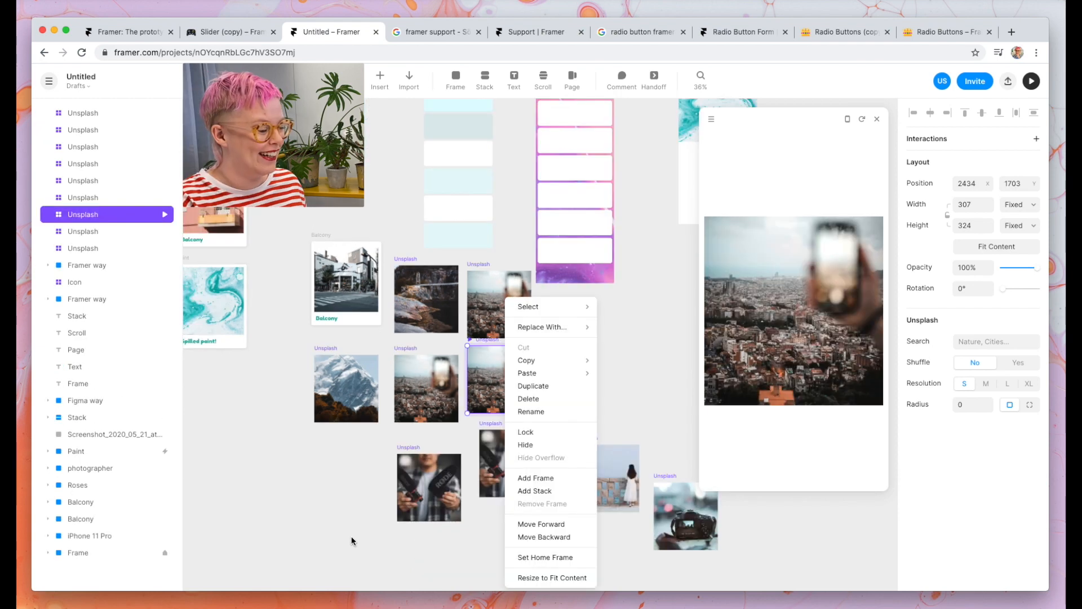
# - Set Shuffle to Yes on the selected city Unsplash image and spread duplicates of it across the canvas
pyautogui.click(1007, 347)
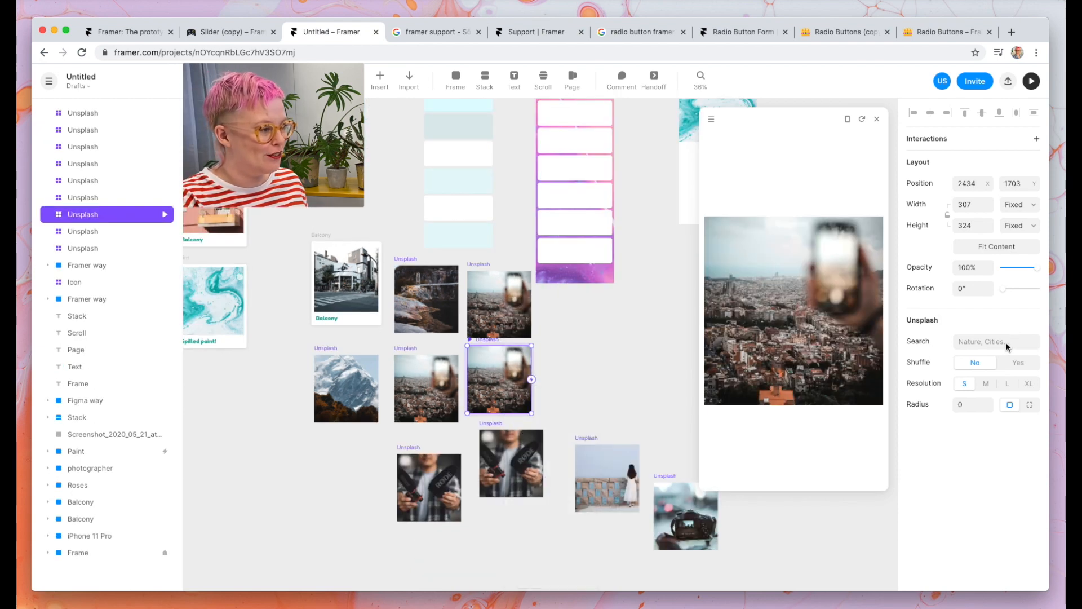
pyautogui.click(985, 368)
pyautogui.moveTo(486, 389); pyautogui.dragTo(573, 389)
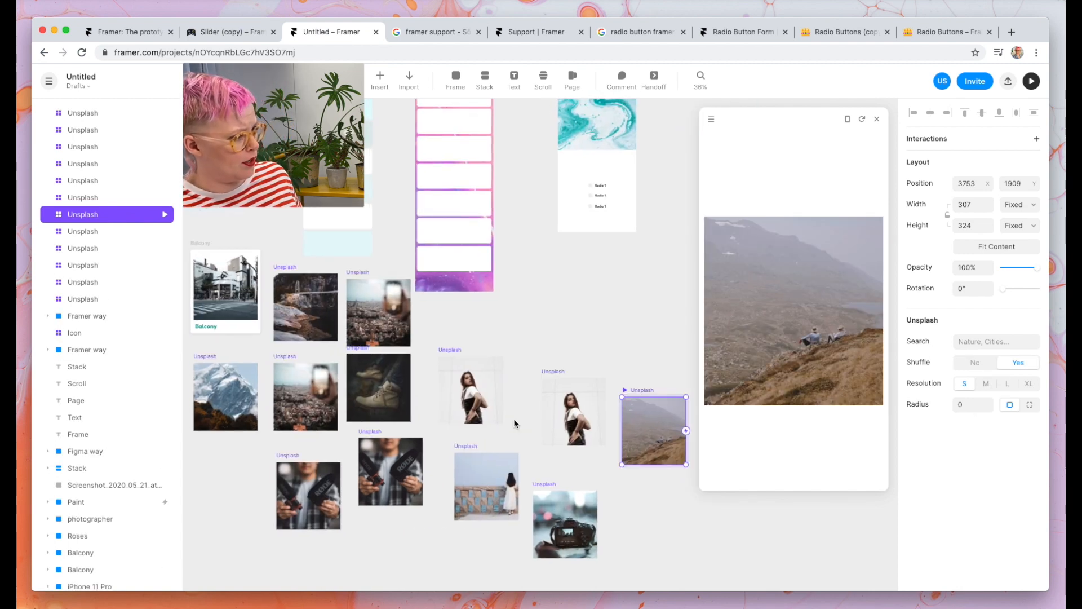
# - Set Shuffle to No on the last Unsplash duplicate and place another copy further down the canvas
pyautogui.click(970, 368)
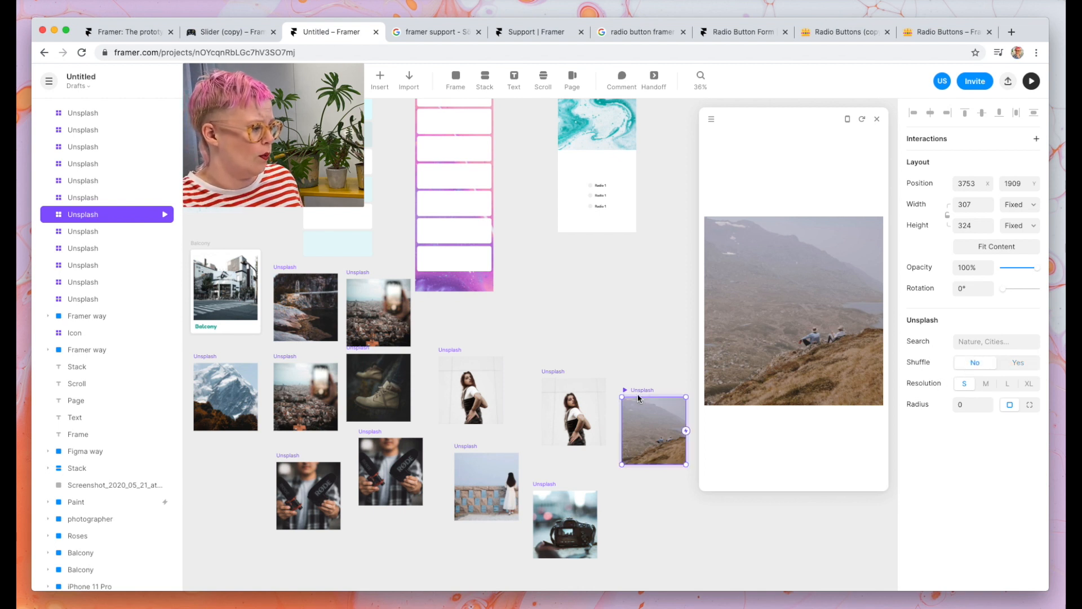
pyautogui.moveTo(639, 398); pyautogui.dragTo(758, 551)
pyautogui.hscroll(2, 682, 515)
pyautogui.scroll(-1, 682, 515)
pyautogui.hscroll(-1, 758, 551)
pyautogui.scroll(-1, 758, 551)
# - Preview the iPhone 11 Pro frame and follow its link to the Scroll example screen
pyautogui.scroll(3, 562, 514)
pyautogui.hscroll(-4, 562, 514)
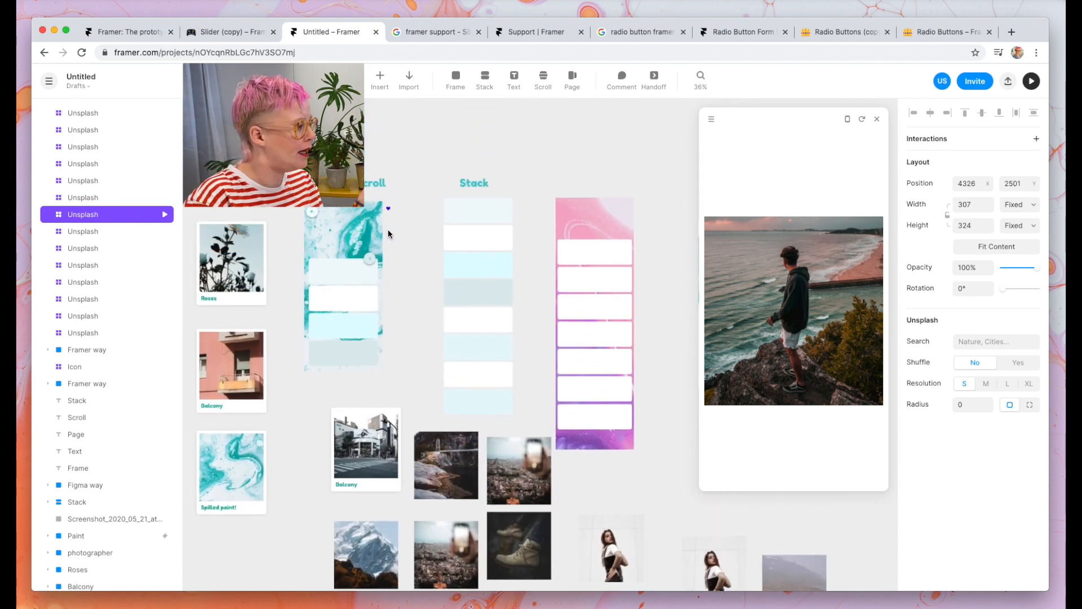
pyautogui.scroll(1, 323, 334)
pyautogui.hscroll(-2, 322, 334)
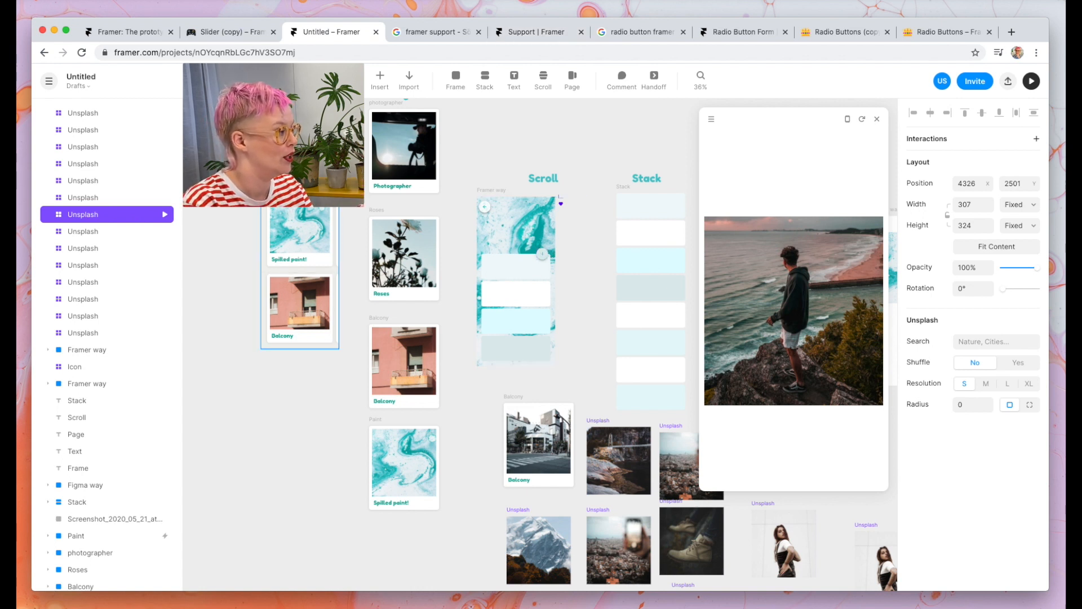
pyautogui.click(300, 270)
pyautogui.click(809, 251)
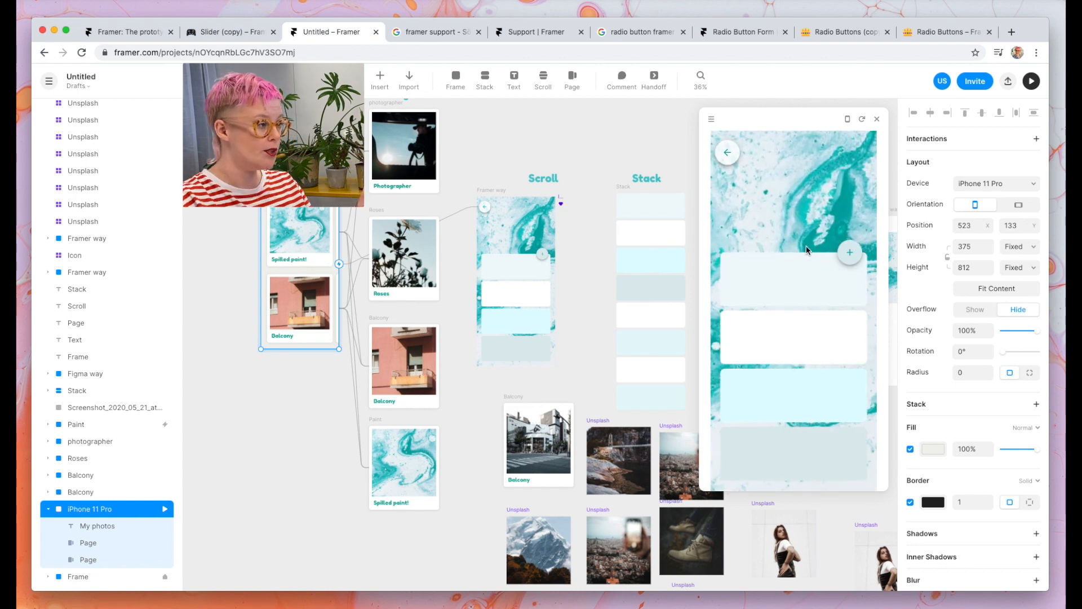
# - Select the Stack linked to the Scroll example and set its gap to 7
pyautogui.hscroll(15, 470, 408)
pyautogui.scroll(-8, 470, 408)
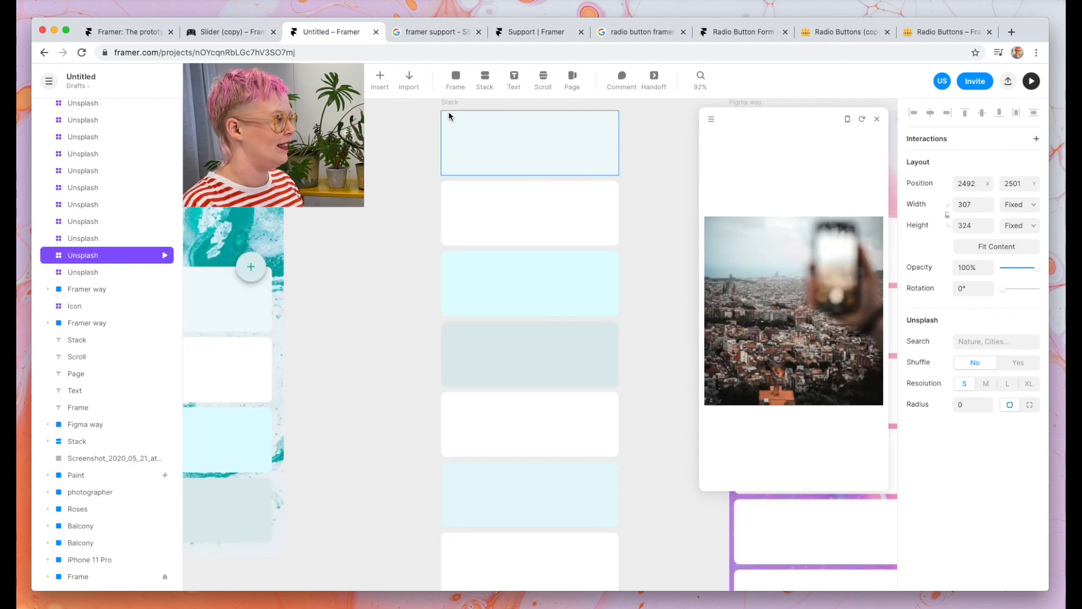
pyautogui.click(449, 104)
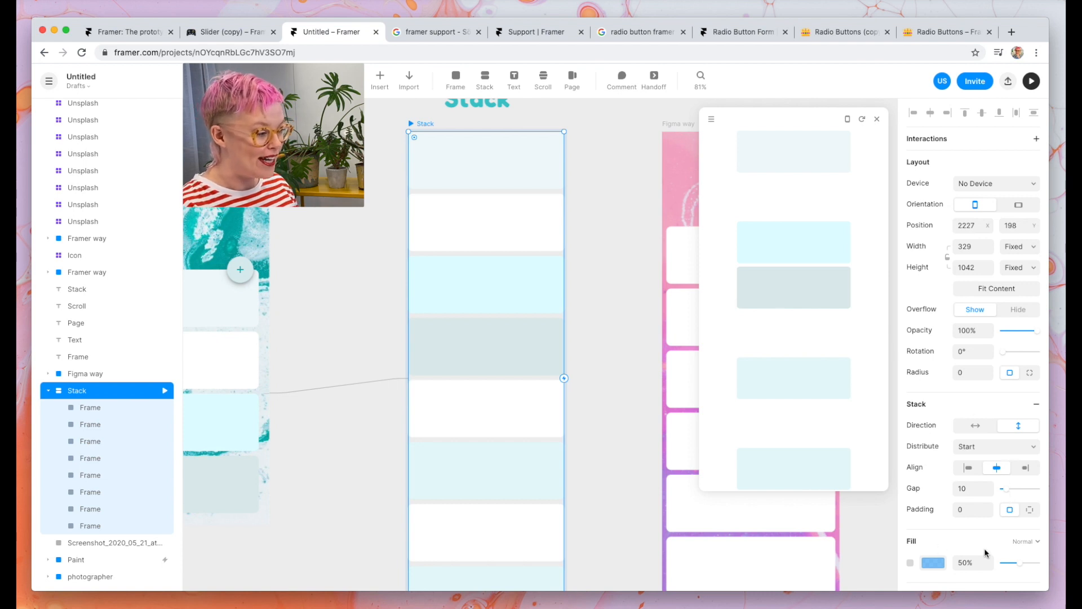
pyautogui.moveTo(1008, 494); pyautogui.dragTo(1006, 498)
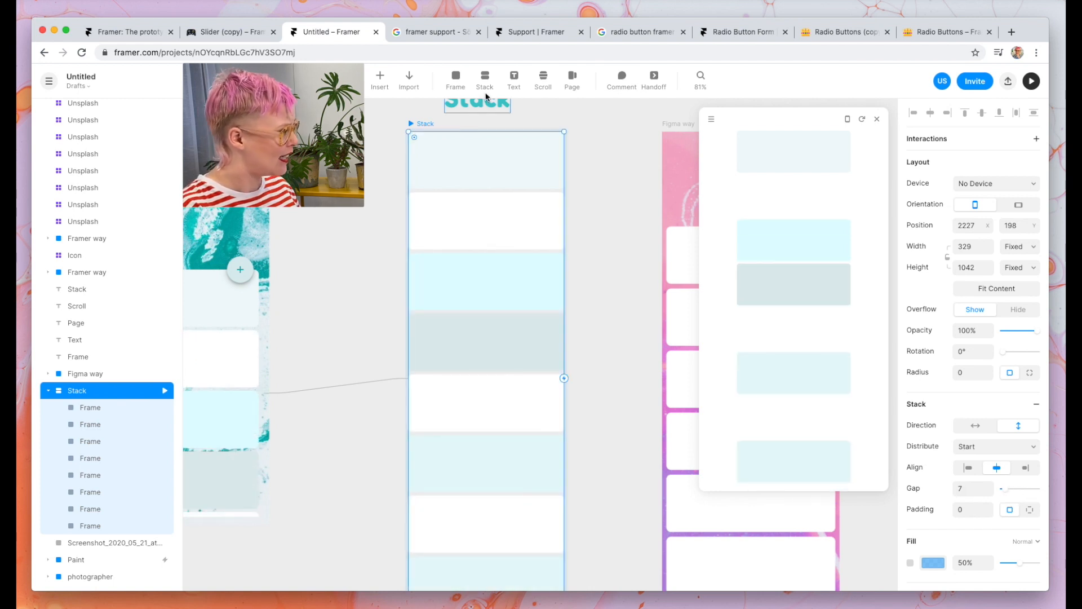
# - Reorder the frames inside the Stack, moving the first one to second place and the sixth, white one to fourth
pyautogui.click(493, 280)
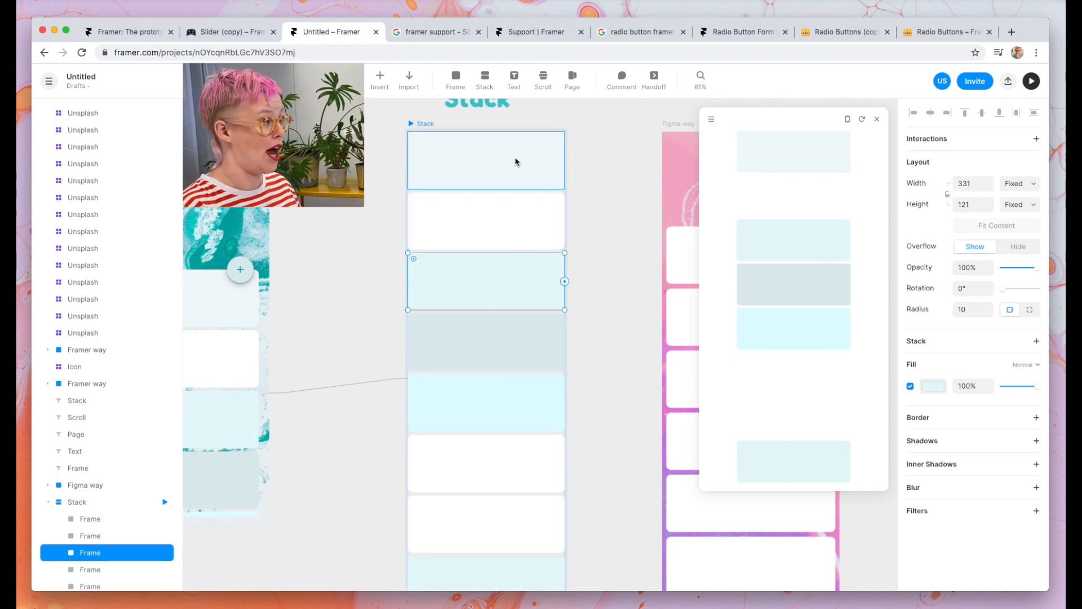
pyautogui.moveTo(515, 162); pyautogui.dragTo(507, 217)
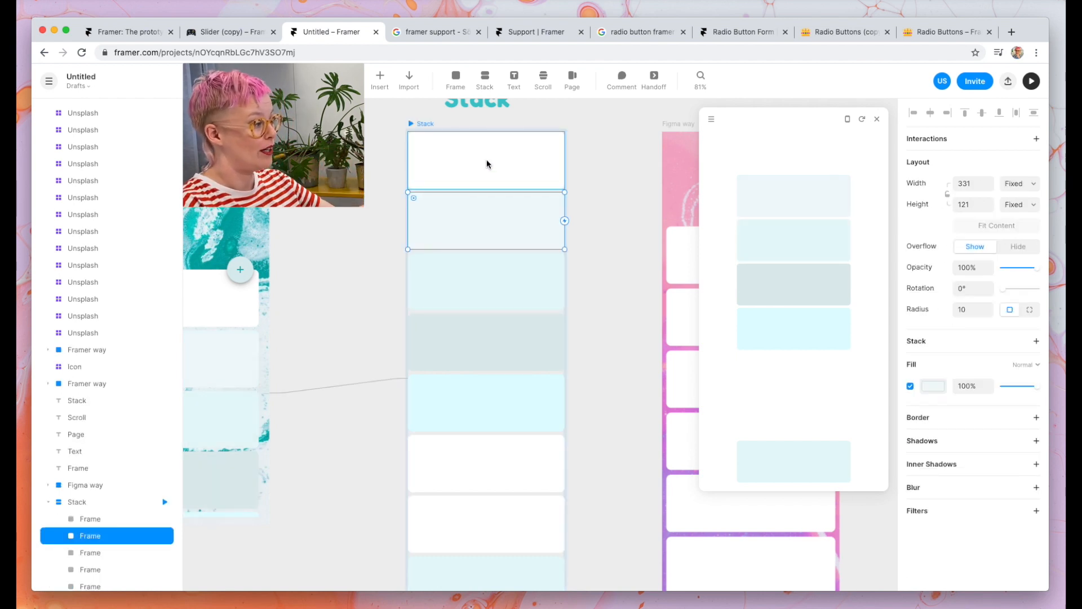
pyautogui.moveTo(488, 472); pyautogui.dragTo(490, 326)
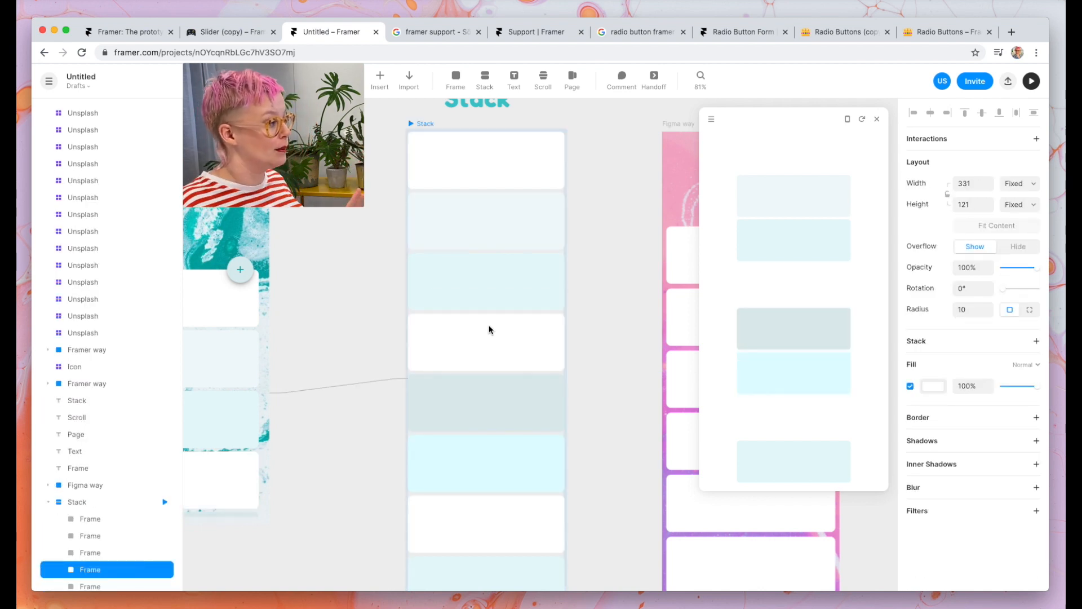
pyautogui.click(489, 329)
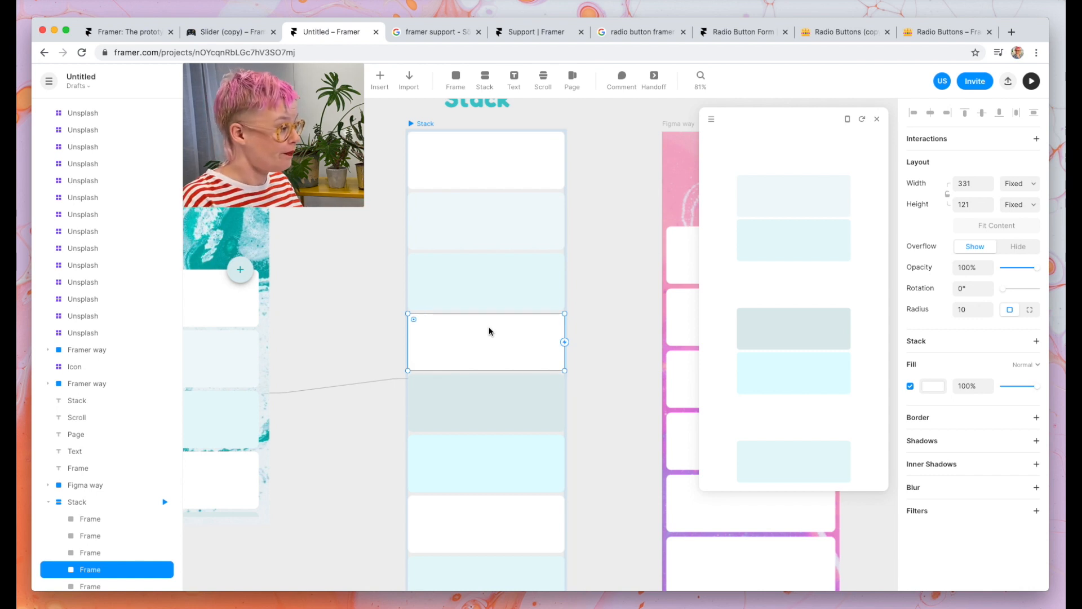
pyautogui.moveTo(489, 330)
pyautogui.mouseDown()
pyautogui.moveTo(489, 398)
pyautogui.moveTo(488, 322)
pyautogui.mouseUp()
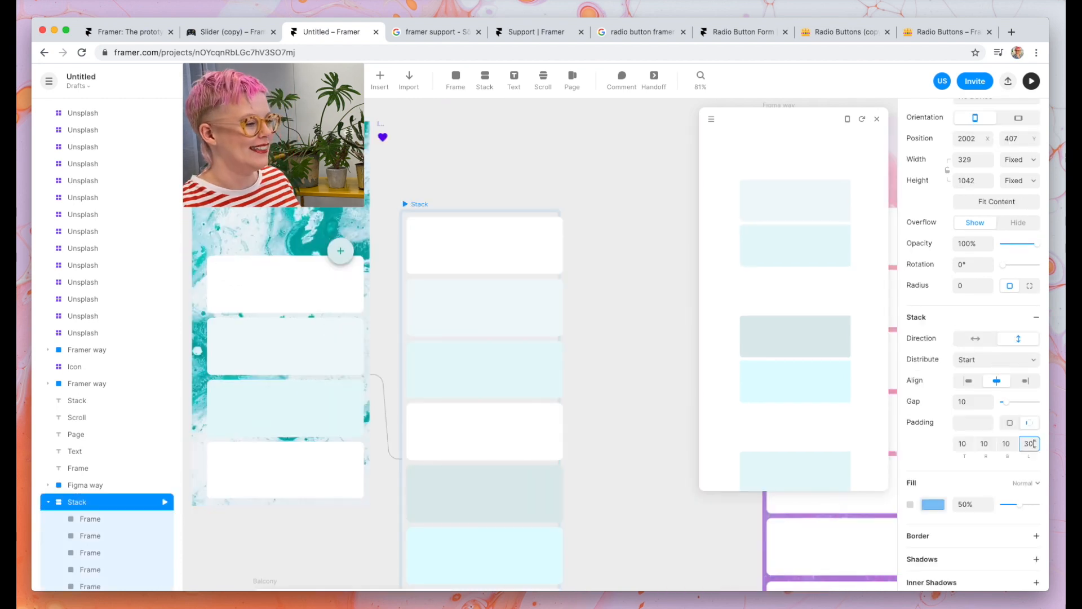
# - Try left padding values of 0, 10 and 20 on the Stack, and settle on 10
pyautogui.write('0')
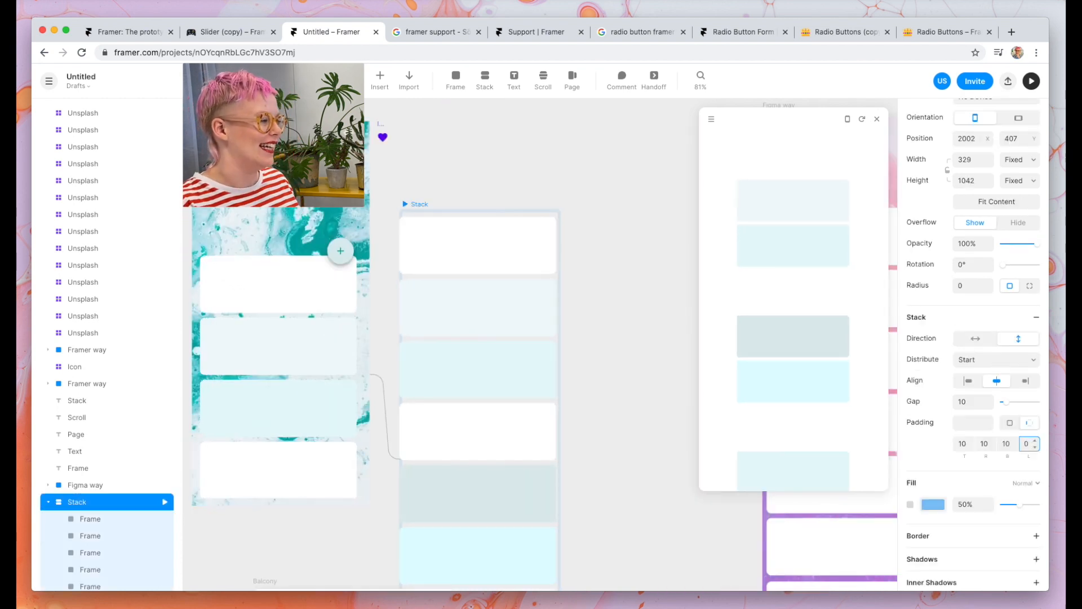
pyautogui.press('BackSpace')
pyautogui.write('10')
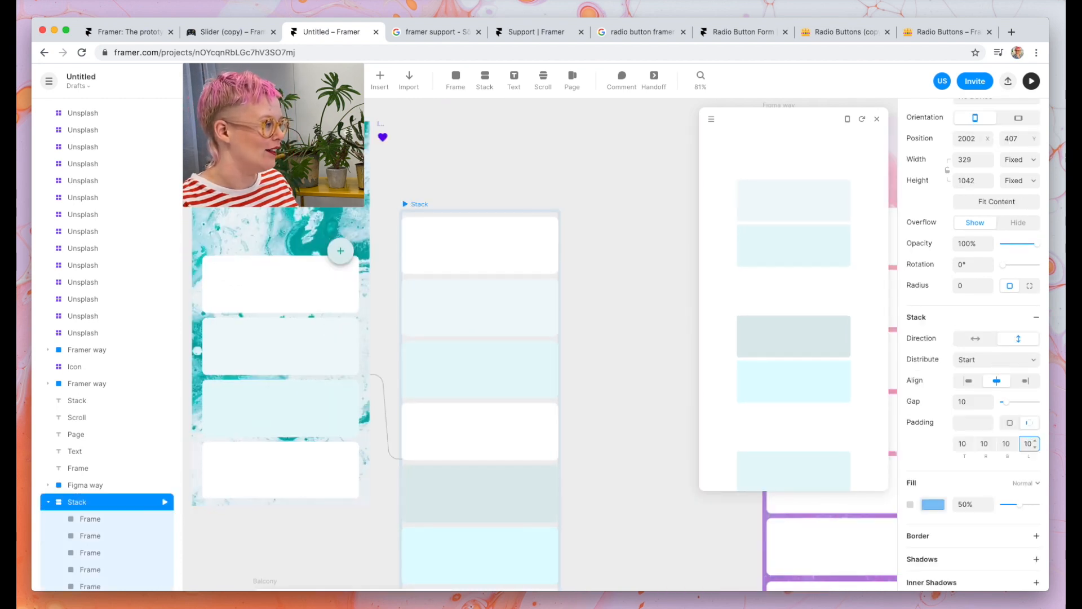
pyautogui.press('BackSpace')
pyautogui.press('BackSpace')
pyautogui.write('20')
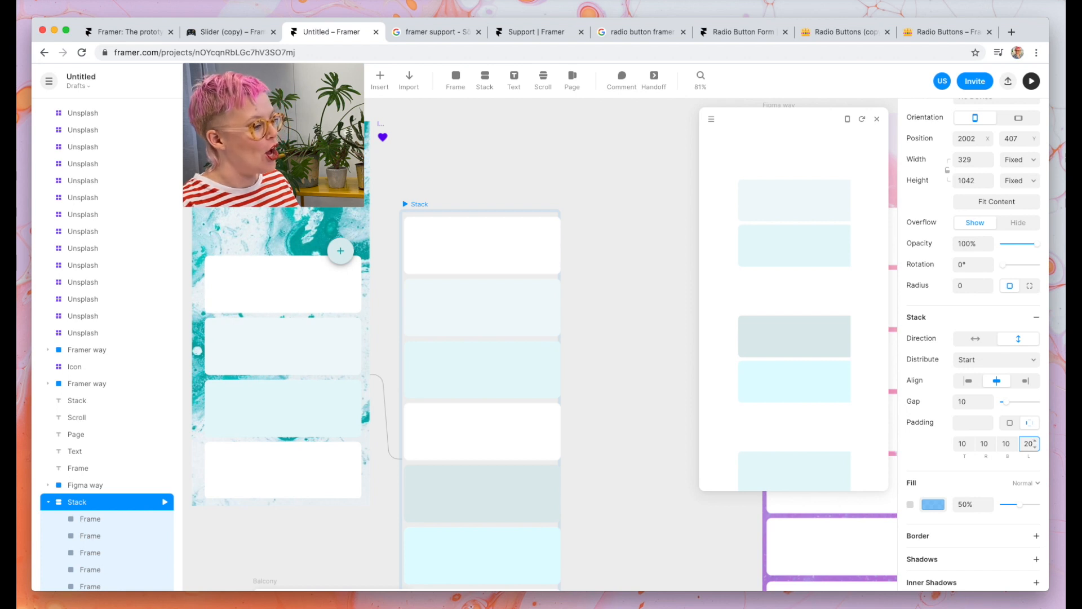
pyautogui.press('BackSpace')
pyautogui.press('BackSpace')
pyautogui.write('0')
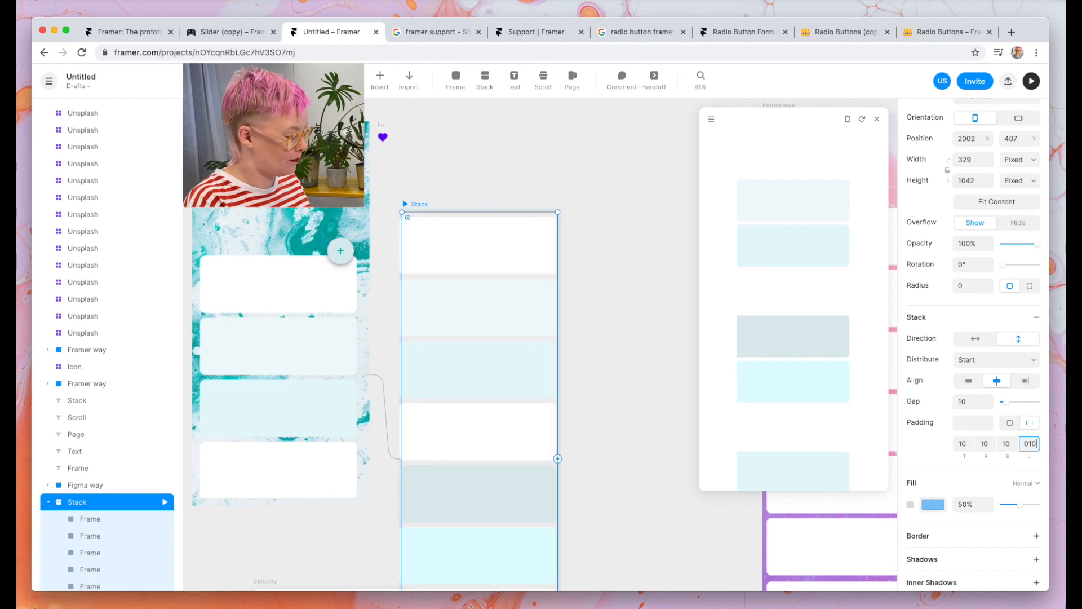
pyautogui.click(646, 273)
# - Draw a new frame about 239 × 125 in an empty area of the canvas
pyautogui.hscroll(2, 646, 272)
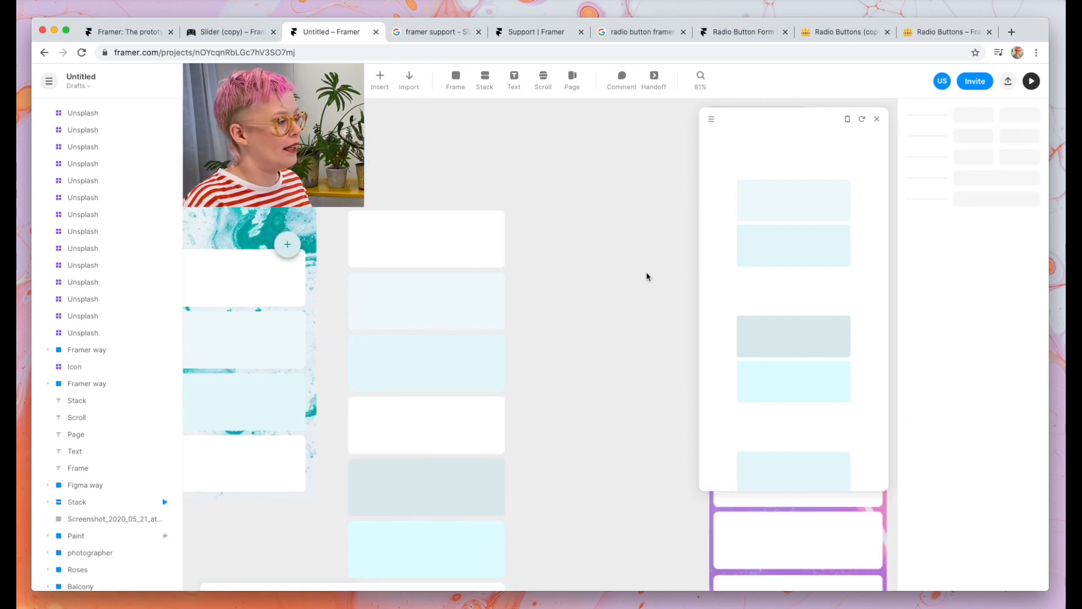
pyautogui.press('f')
pyautogui.moveTo(522, 137); pyautogui.dragTo(642, 185)
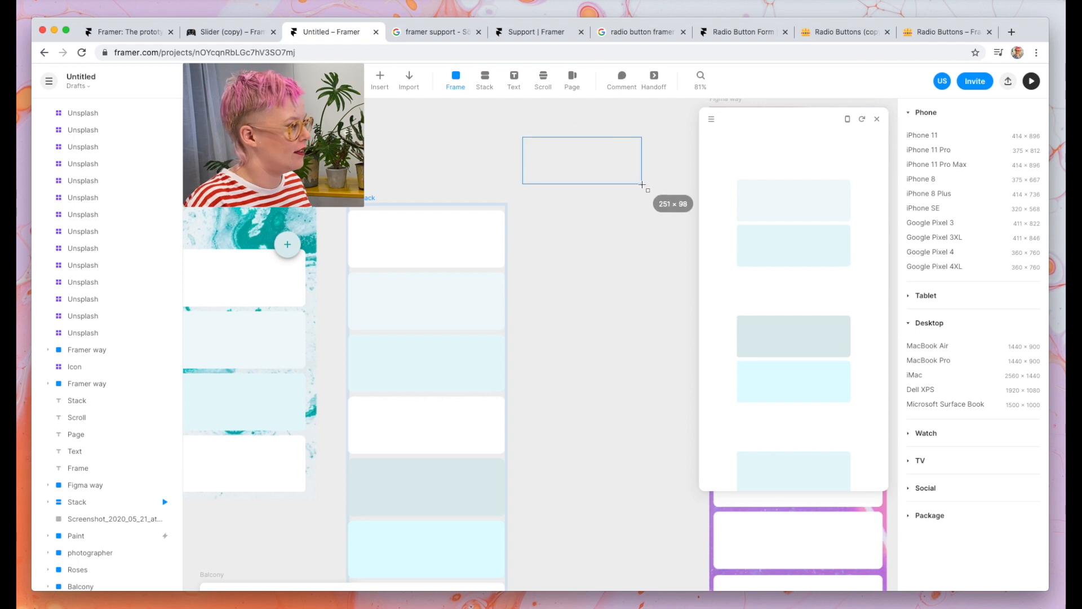
pyautogui.moveTo(464, 282); pyautogui.dragTo(658, 384)
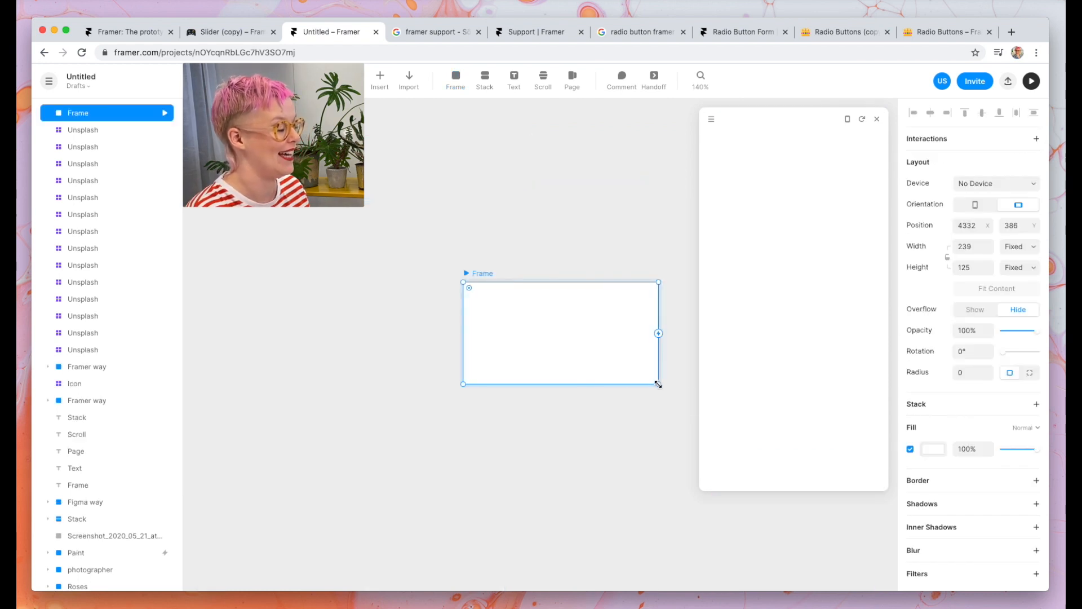
pyautogui.hscroll(2, 658, 384)
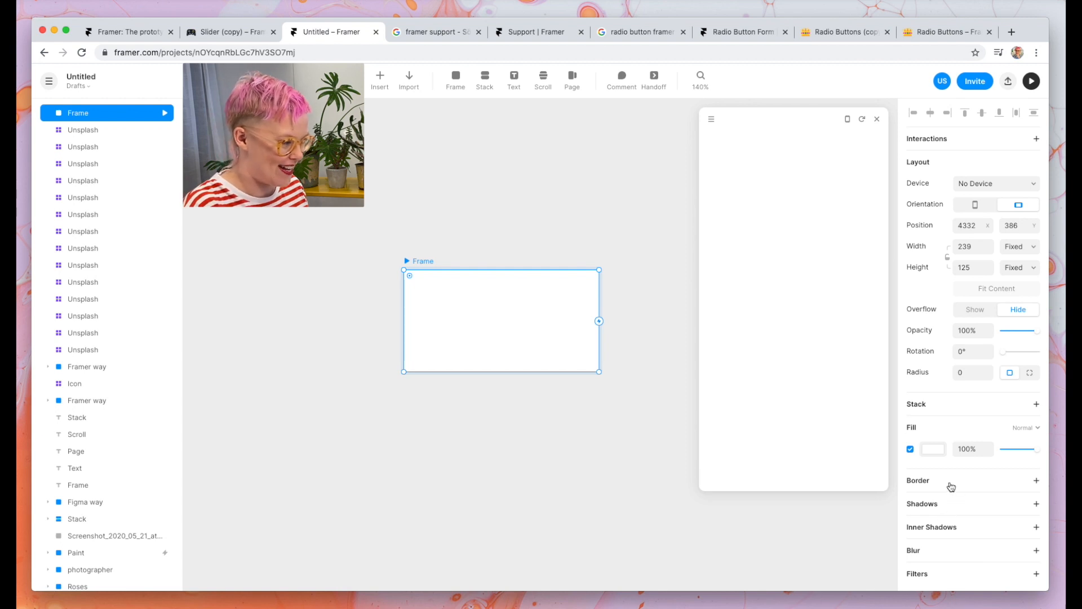
# - Add a solid border to the new frame with top, right and left widths of 0 and a bottom width of 1
pyautogui.click(951, 486)
pyautogui.hscroll(1, 607, 270)
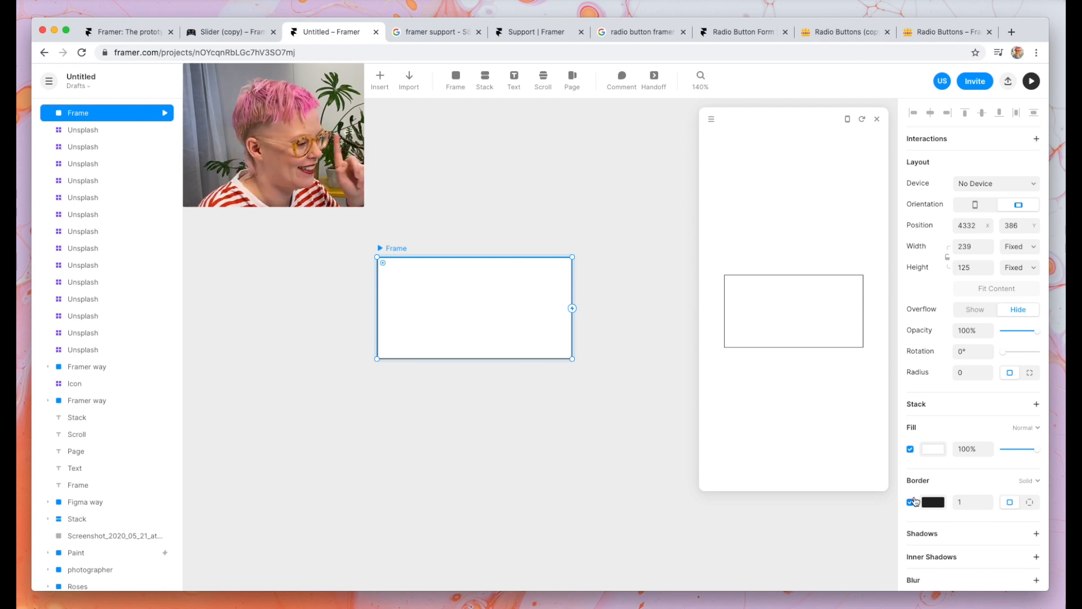
pyautogui.click(1032, 504)
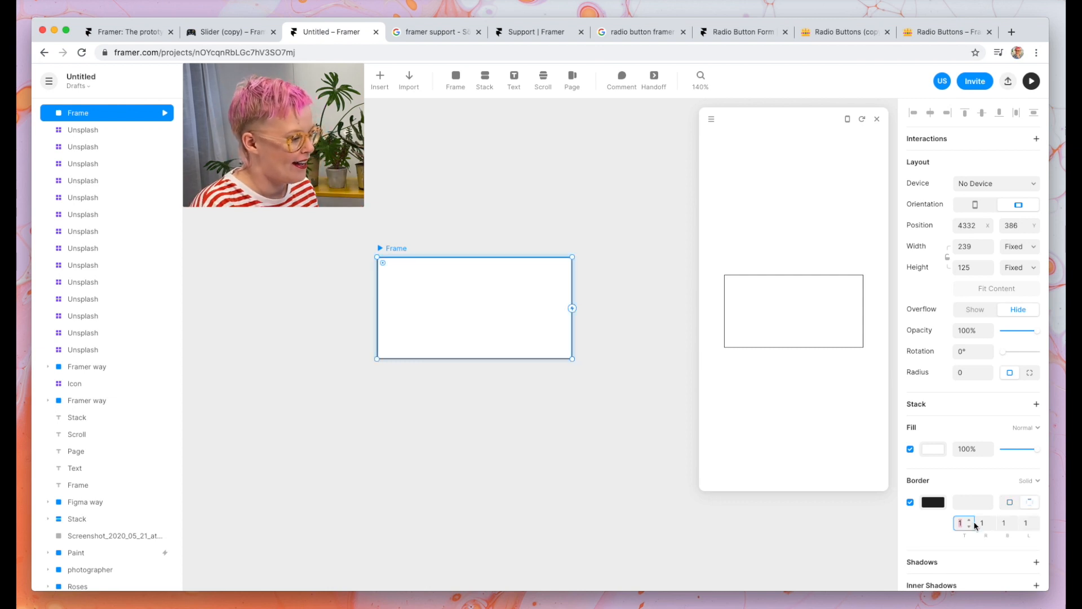
pyautogui.write('0')
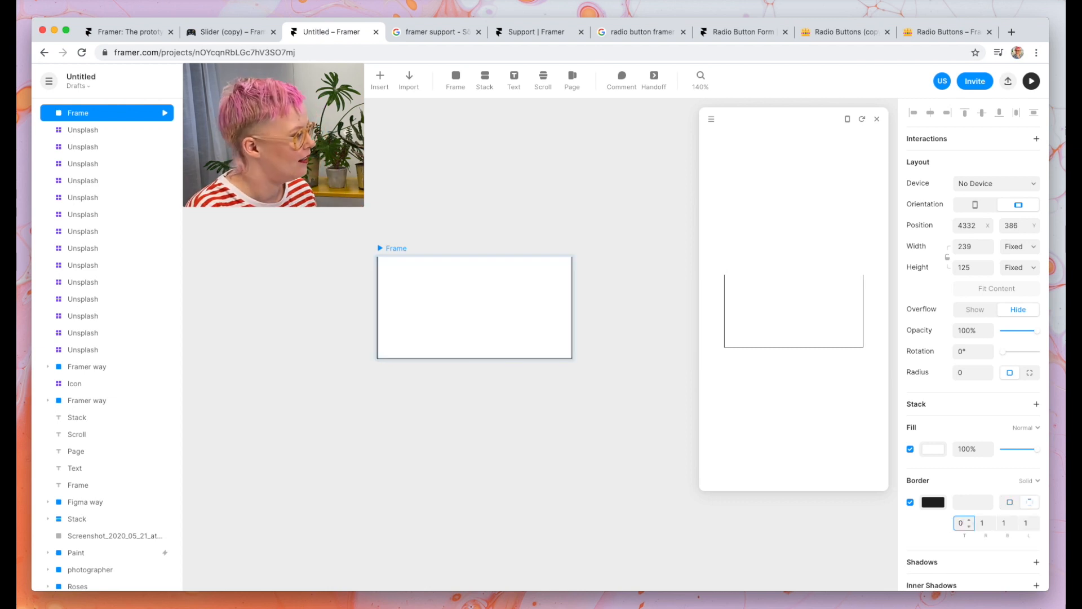
pyautogui.click(982, 524)
pyautogui.write('0')
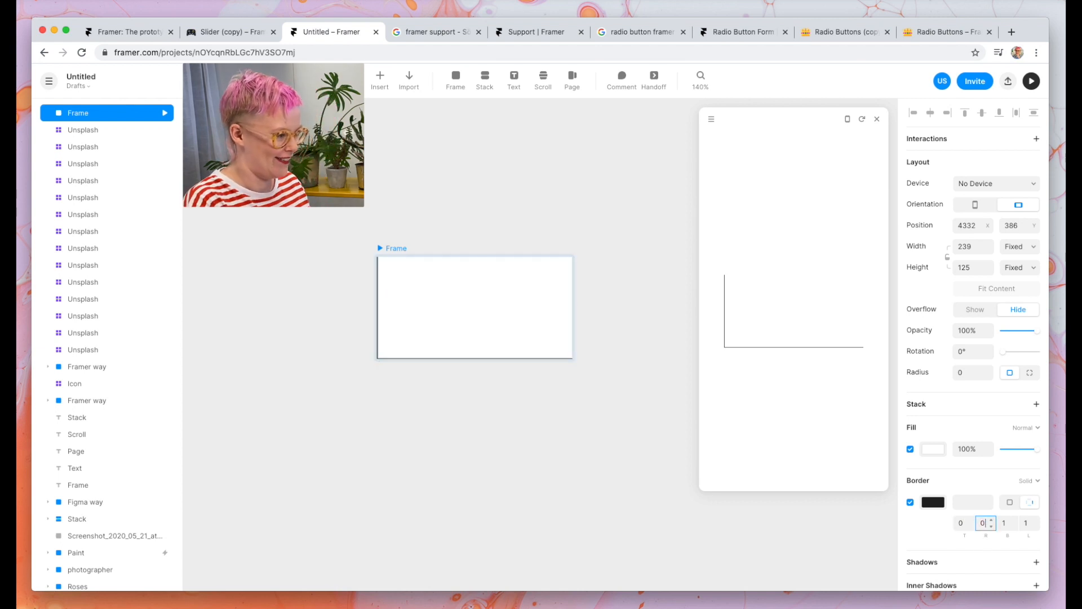
pyautogui.click(1027, 524)
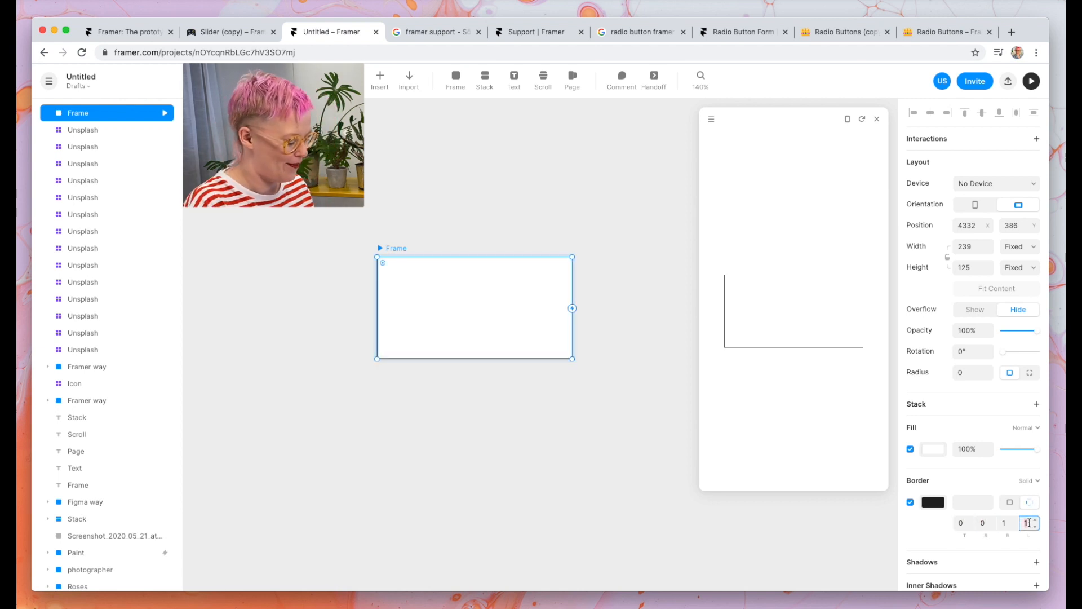
pyautogui.press('BackSpace')
pyautogui.write('0')
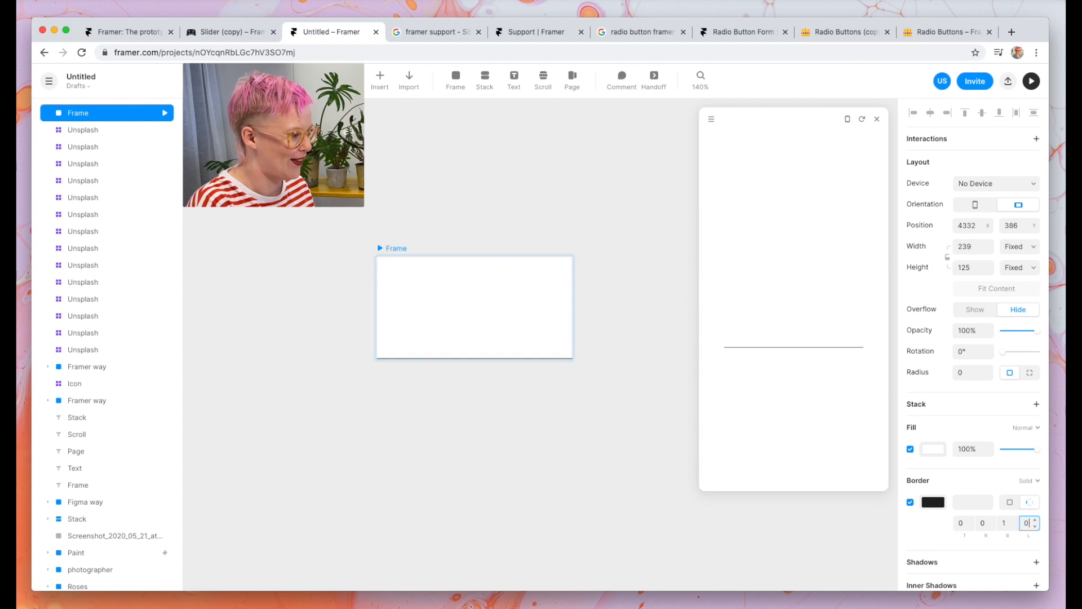
pyautogui.click(620, 462)
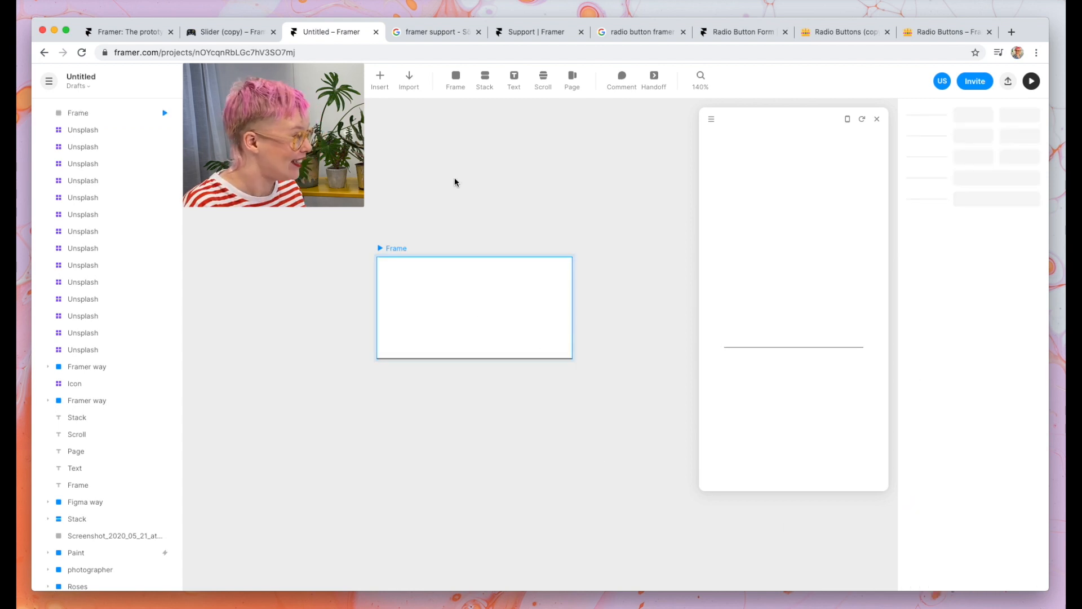
# - Enclose the bordered frame in a new vertical Stack about 401 × 394 and duplicate the frame inside it to make three rows
pyautogui.click(481, 80)
pyautogui.moveTo(327, 209); pyautogui.dragTo(654, 531)
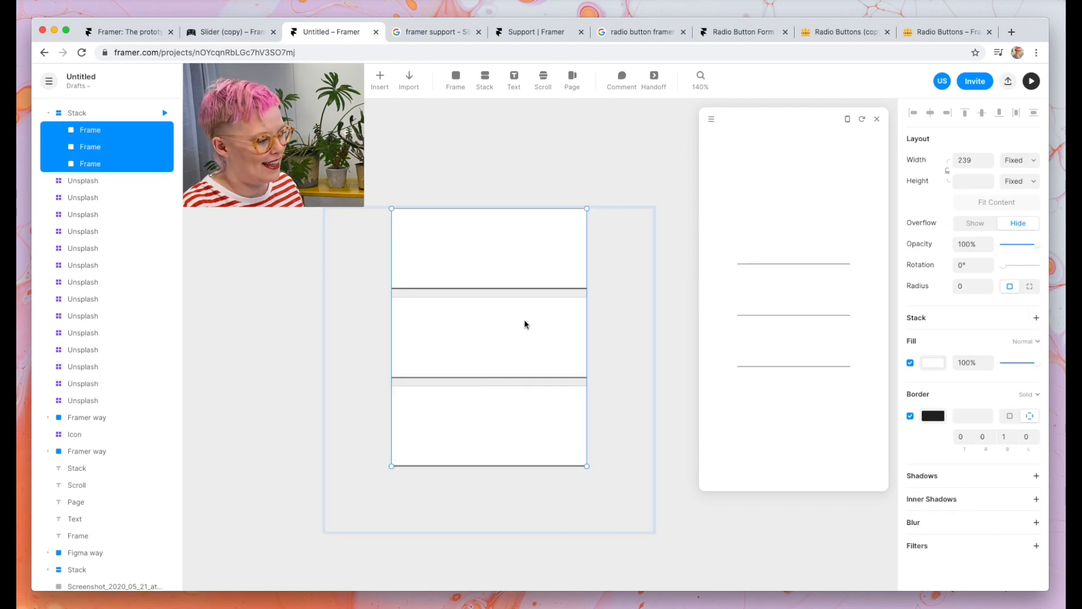
pyautogui.click(351, 208)
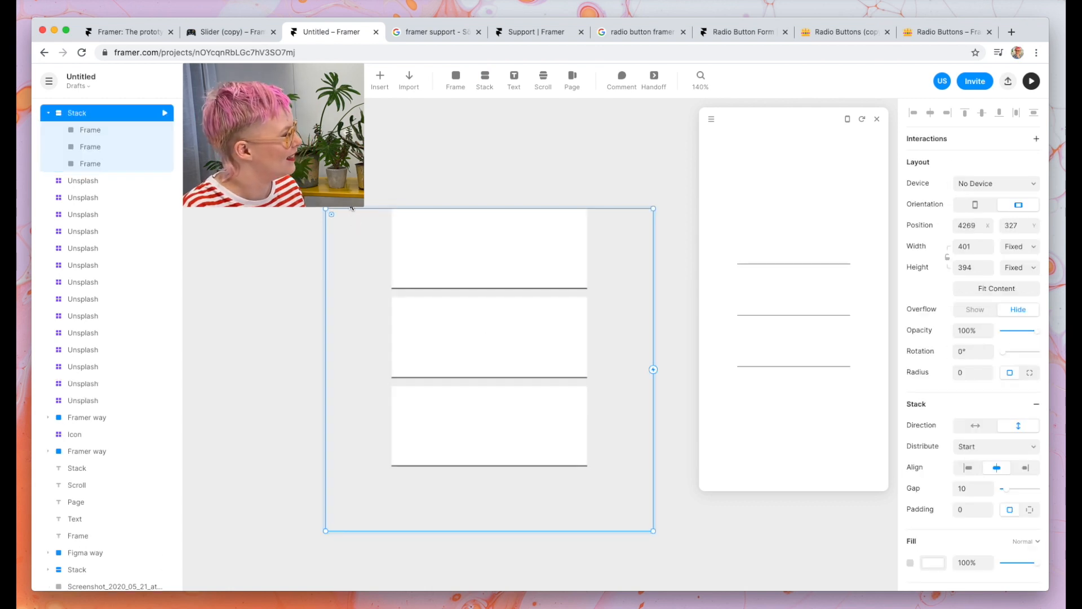
# - Set the gap of the vertical Stack holding the three bordered frames to 0
pyautogui.doubleClick(961, 488)
pyautogui.write('0')
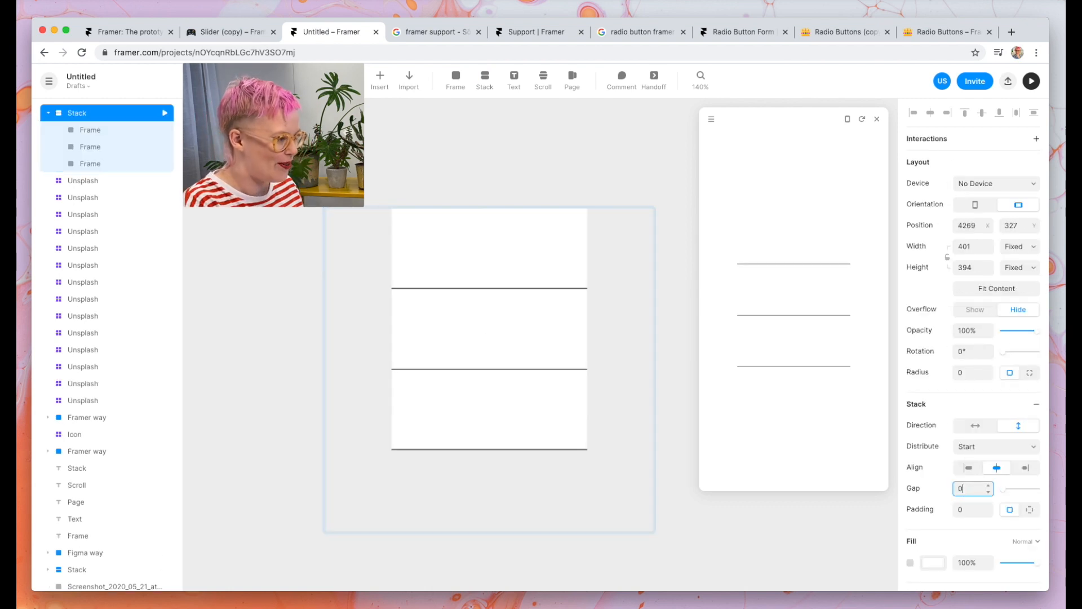
pyautogui.click(515, 551)
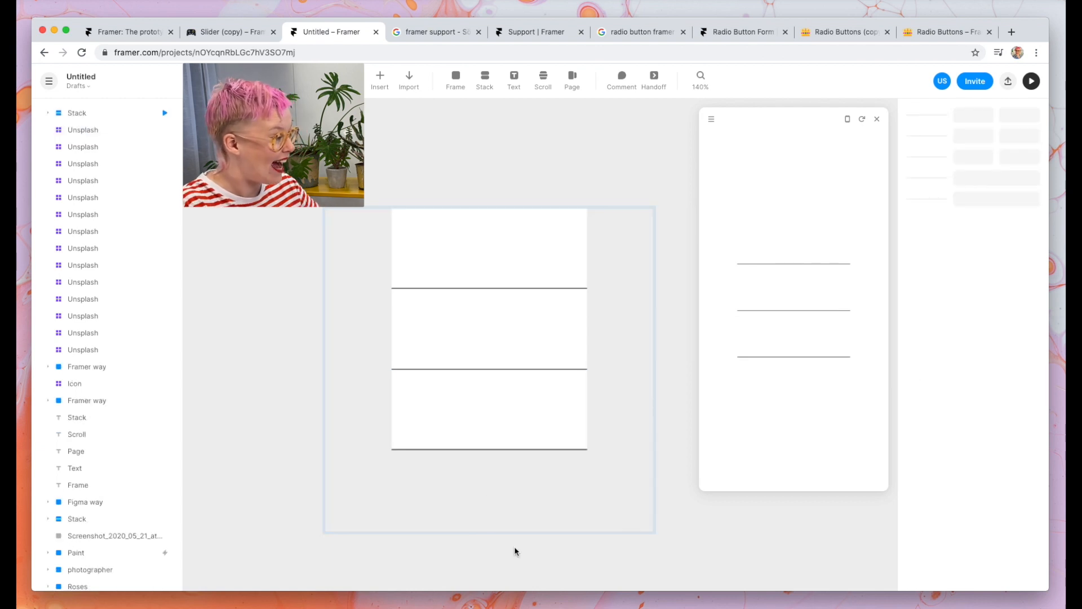
# - Set the corner radius of all three bottom-bordered frames in the Stack to 10
pyautogui.click(526, 432)
pyautogui.keyDown('shift'); pyautogui.click(512, 349); pyautogui.keyUp('shift')
pyautogui.keyDown('shift'); pyautogui.click(511, 345); pyautogui.keyUp('shift')
pyautogui.keyDown('shift'); pyautogui.click(506, 271); pyautogui.keyUp('shift')
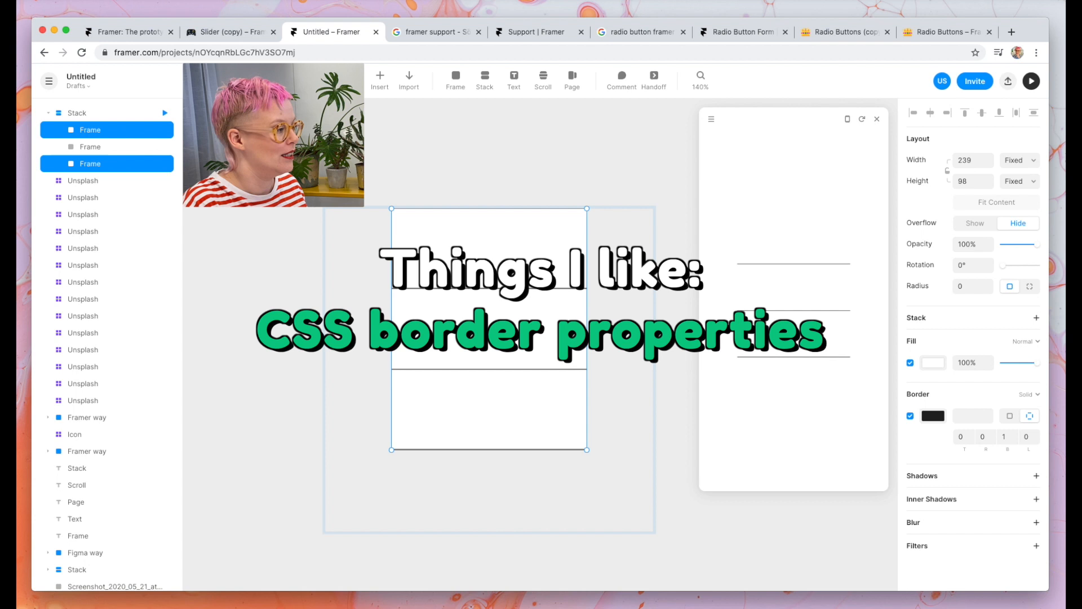
pyautogui.keyDown('shift'); pyautogui.click(522, 350); pyautogui.keyUp('shift')
pyautogui.click(975, 286)
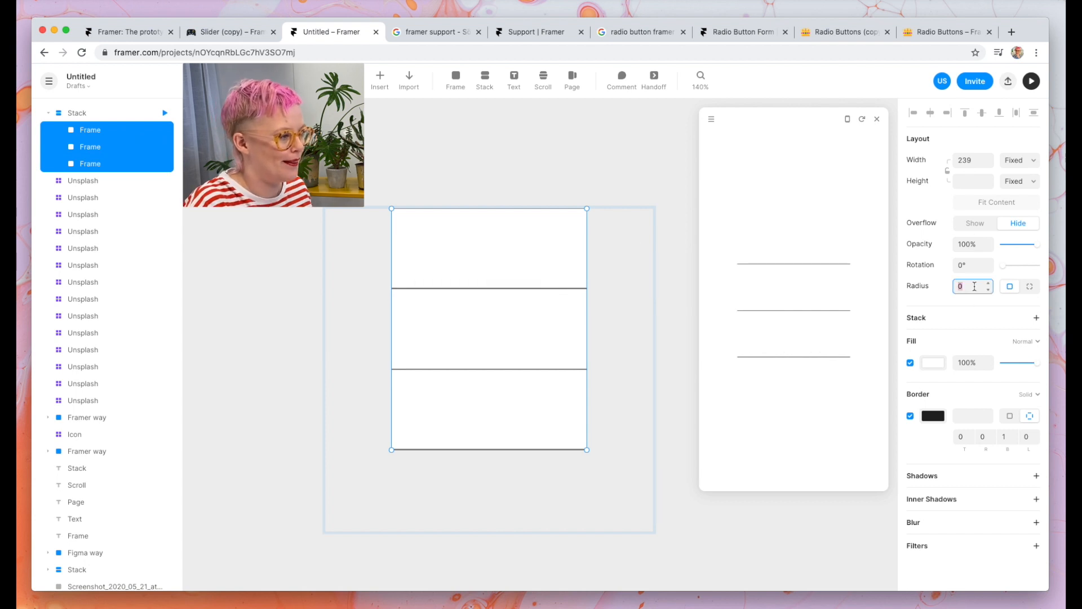
pyautogui.write('10')
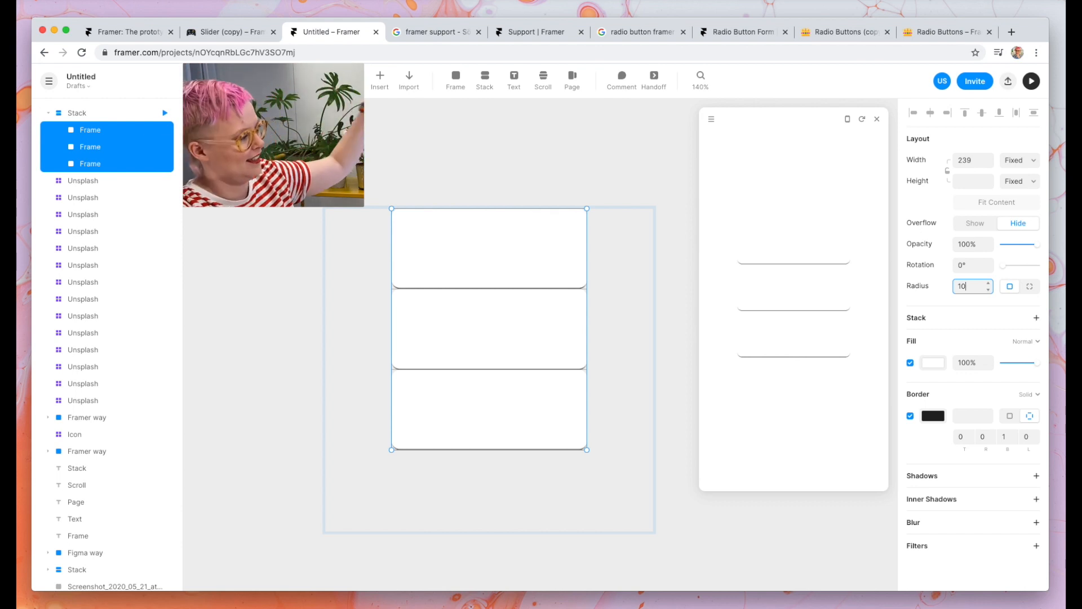
pyautogui.click(624, 429)
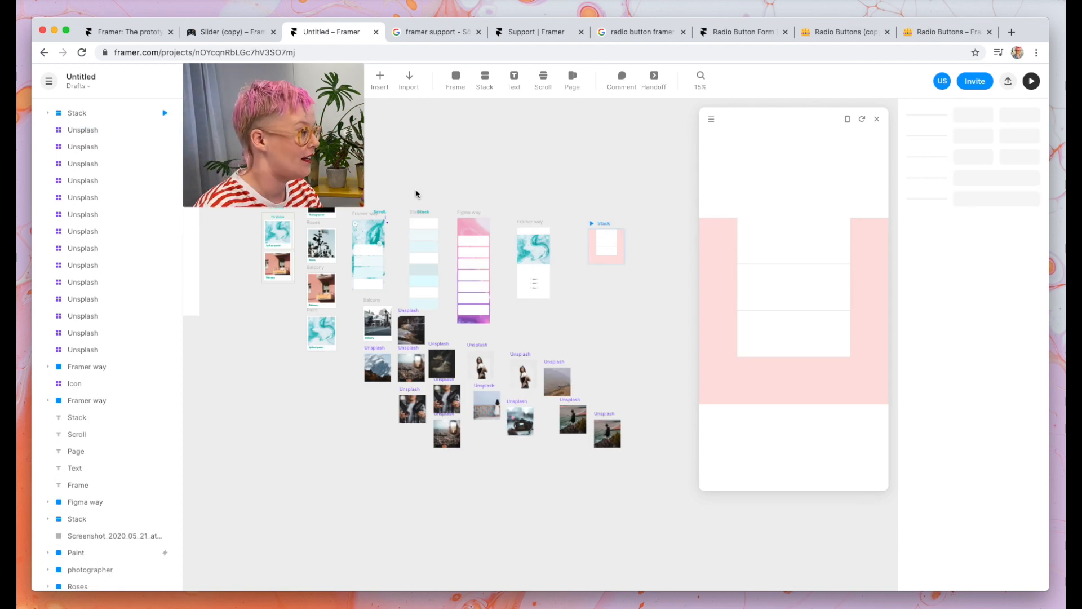
# - Show the teal marble iPhone 11 Pro "Framer way" screen in the preview
pyautogui.click(364, 215)
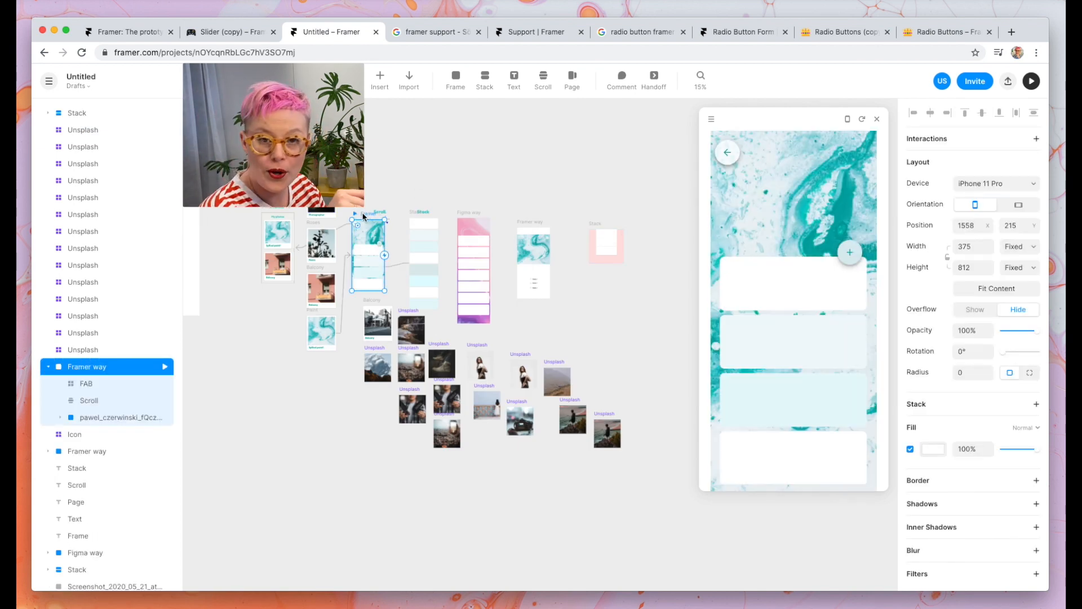